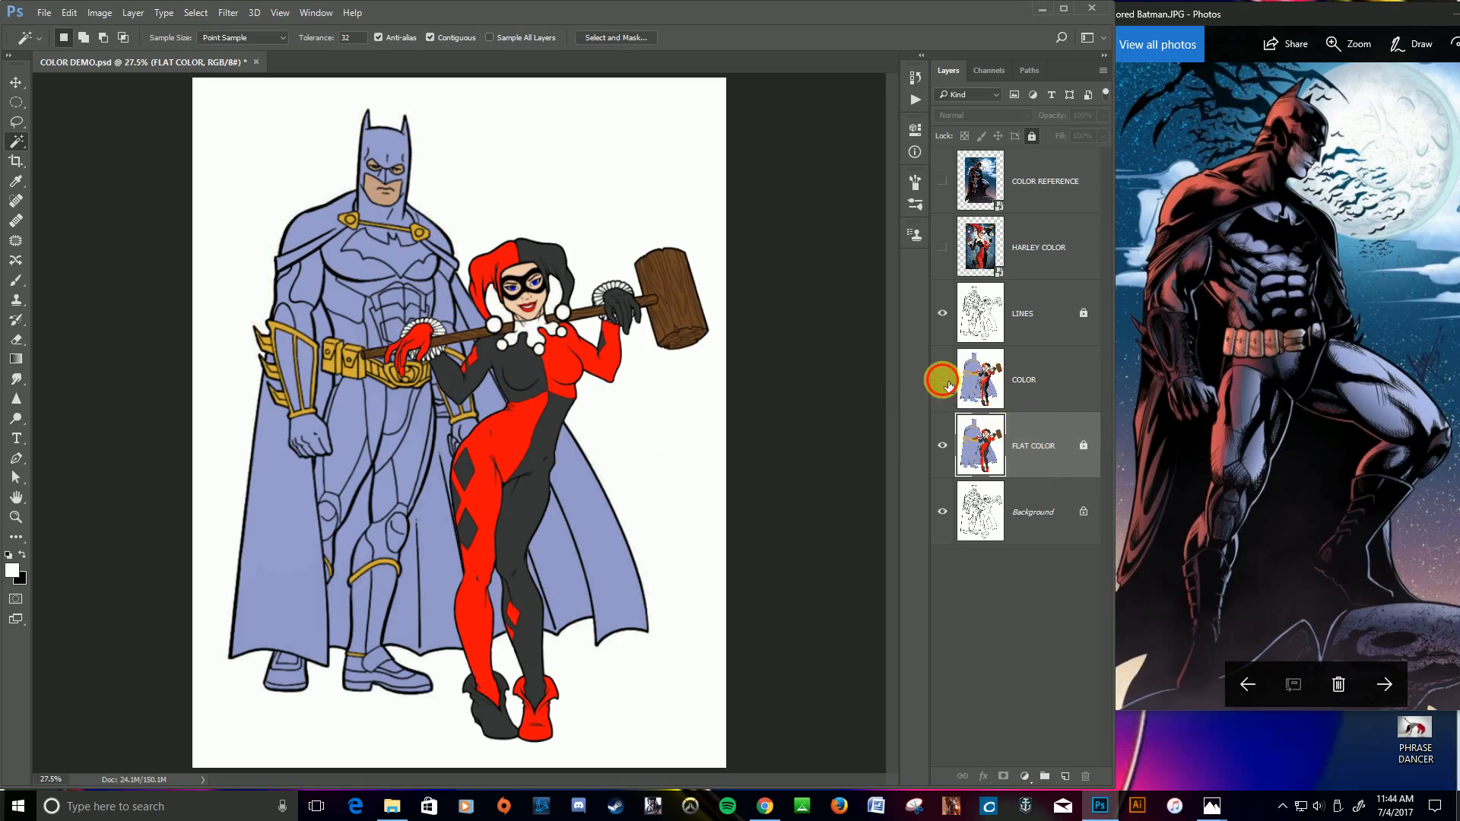
# Step: Show the COLOR layer, then hide and restore the LINES layer to view the colouring without line art
pyautogui.click(944, 380)
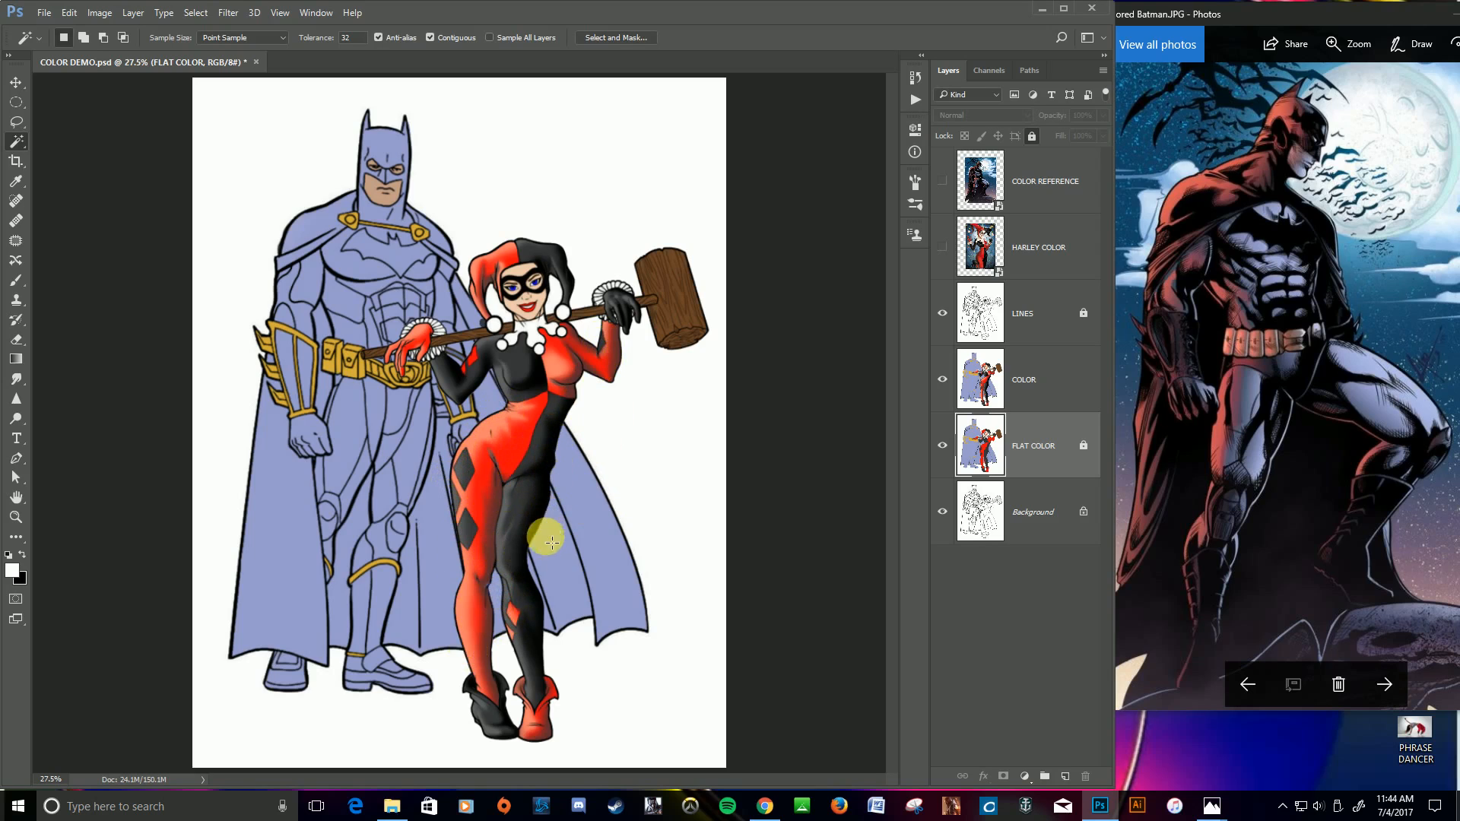
pyautogui.click(506, 463)
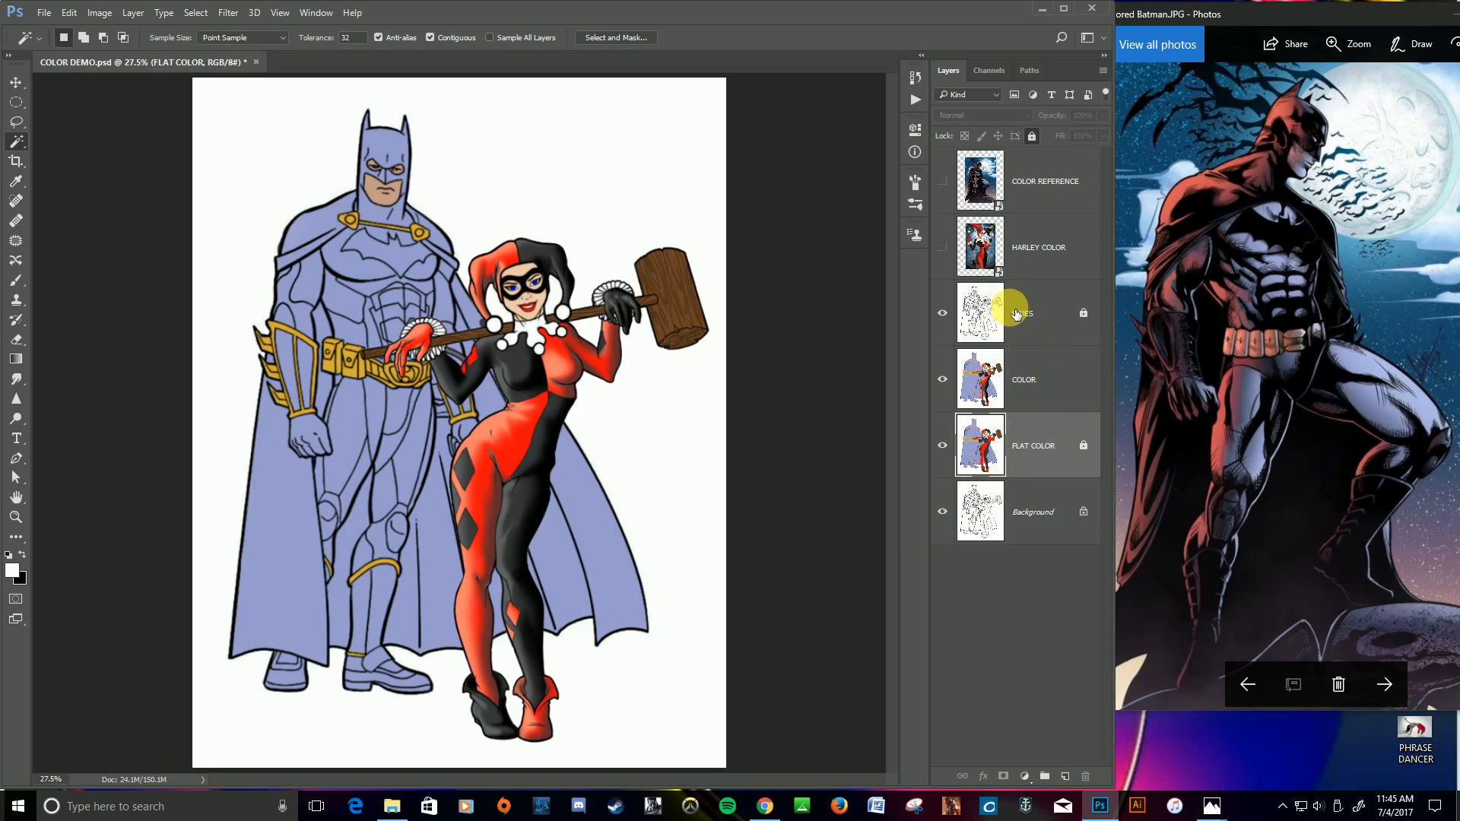
pyautogui.click(942, 314)
pyautogui.click(943, 314)
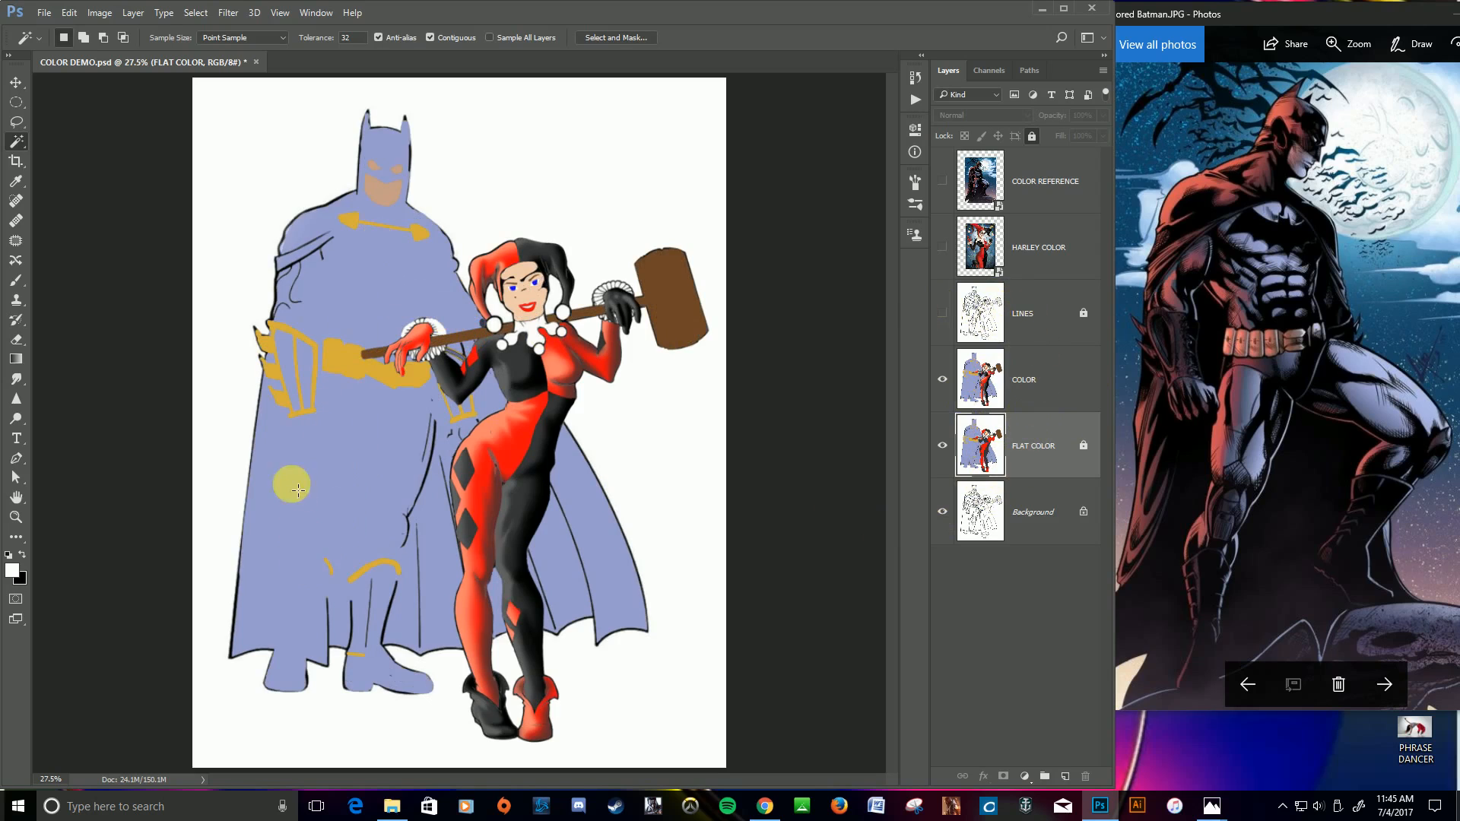
pyautogui.click(943, 314)
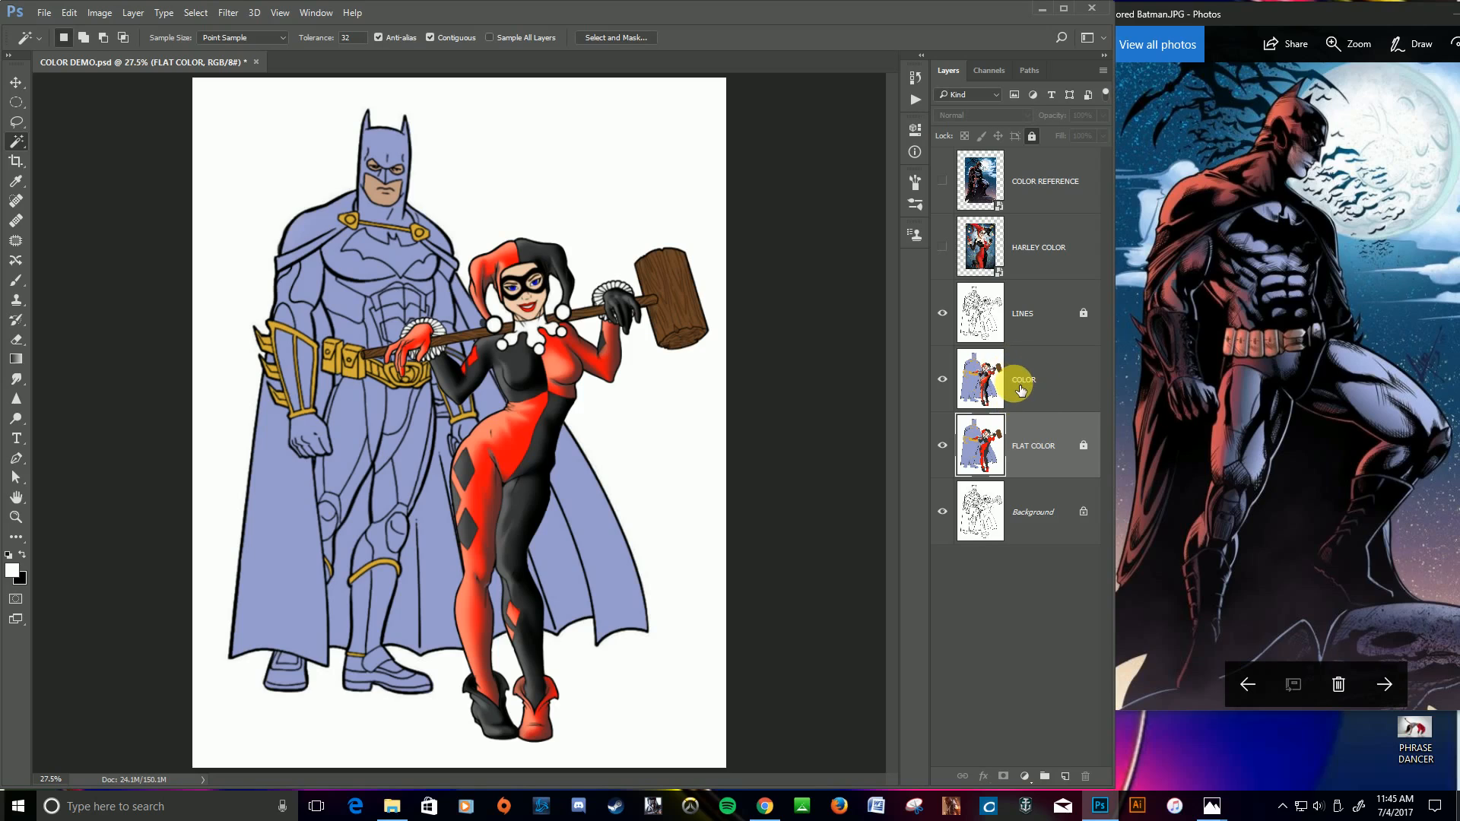
# Step: On the COLOR layer, build up a Magic Wand selection of Harley's shaded red hip and leg at tolerance 32
pyautogui.click(1021, 389)
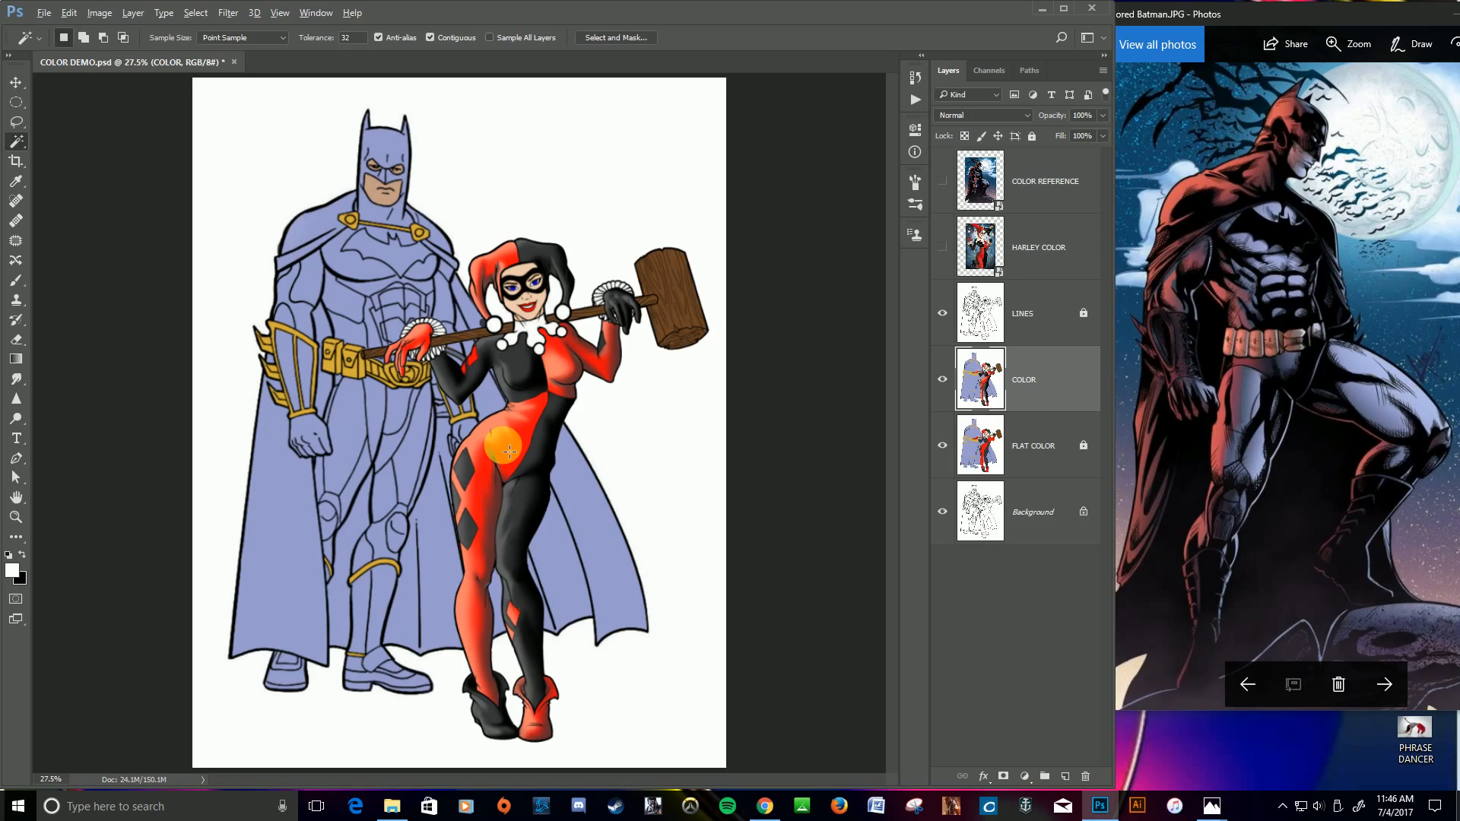
pyautogui.scroll(2, 509, 452)
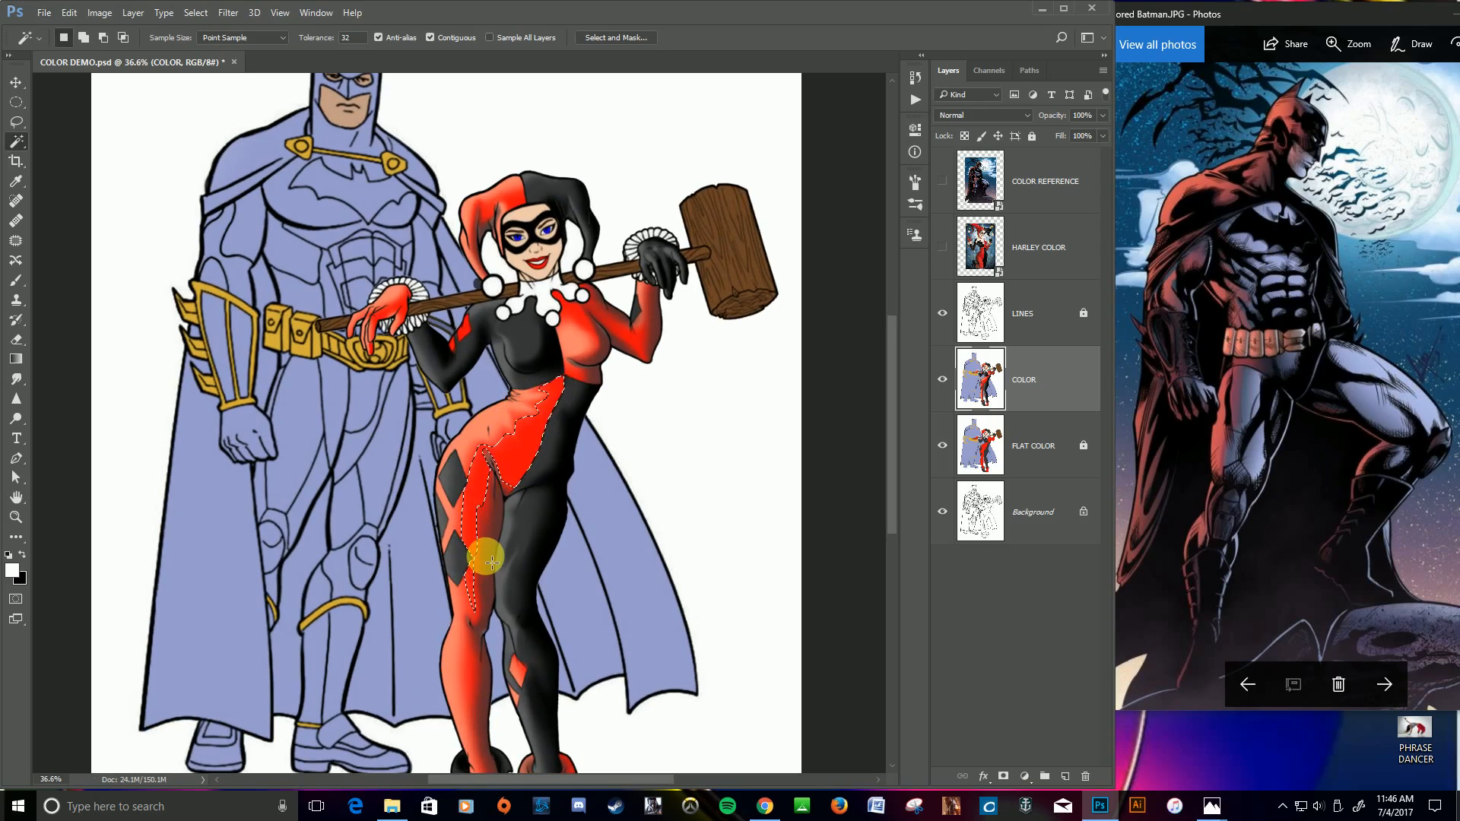
pyautogui.keyDown('shift'); pyautogui.click(502, 422); pyautogui.keyUp('shift')
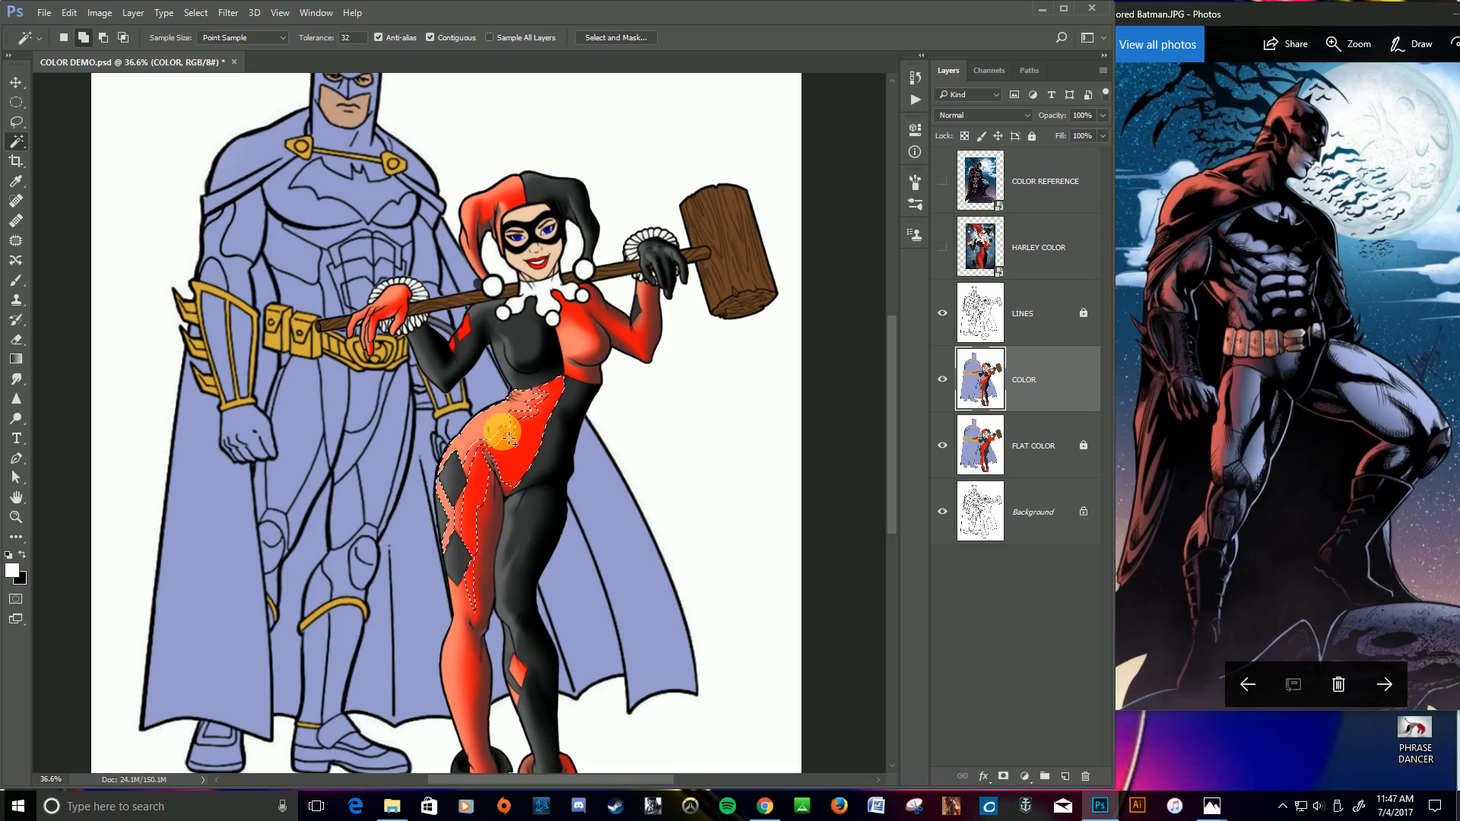
pyautogui.keyDown('shift'); pyautogui.click(508, 440); pyautogui.keyUp('shift')
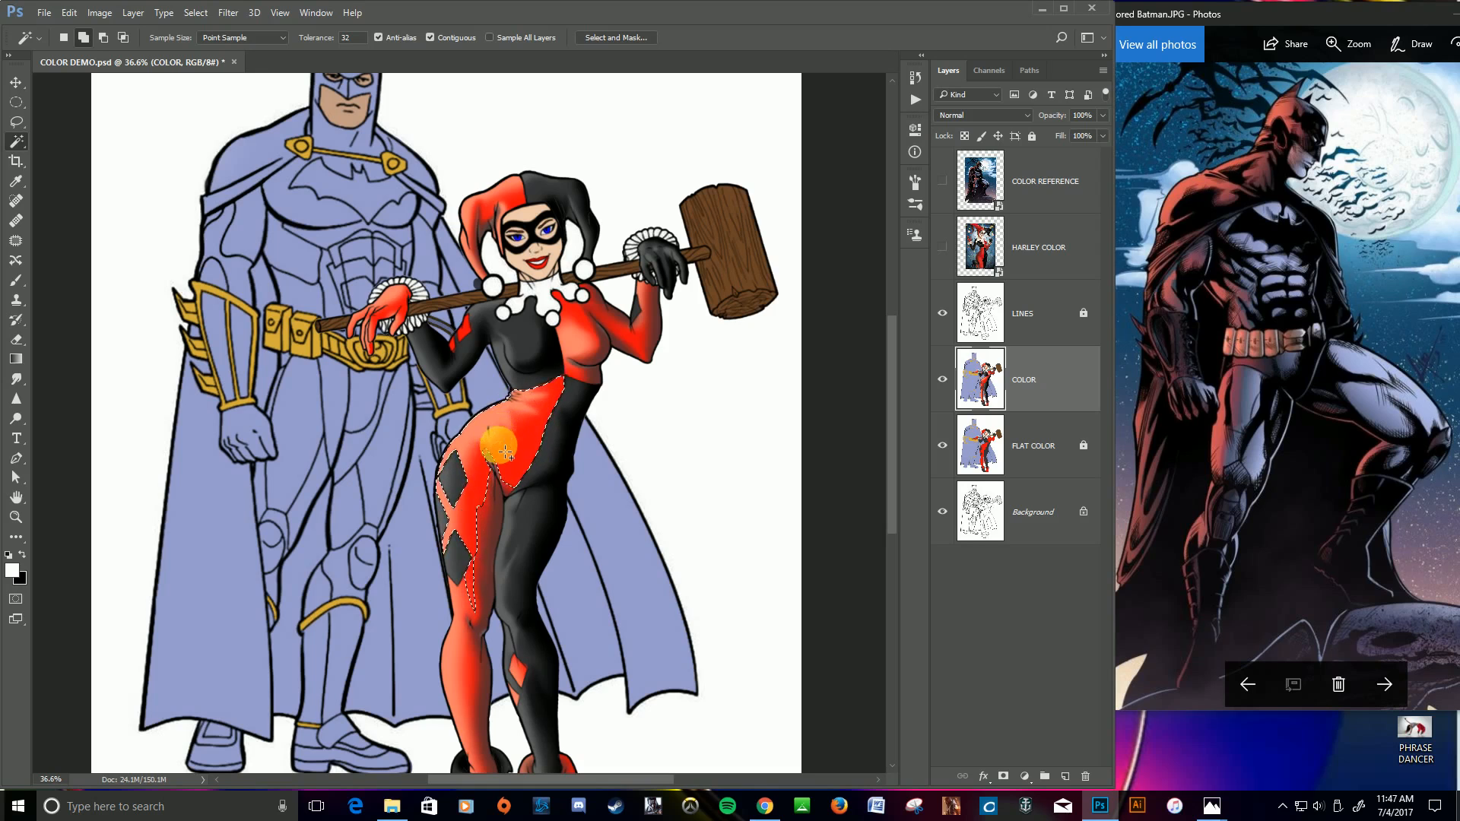
pyautogui.keyDown('shift'); pyautogui.click(489, 521); pyautogui.keyUp('shift')
pyautogui.keyDown('shift'); pyautogui.click(490, 548); pyautogui.keyUp('shift')
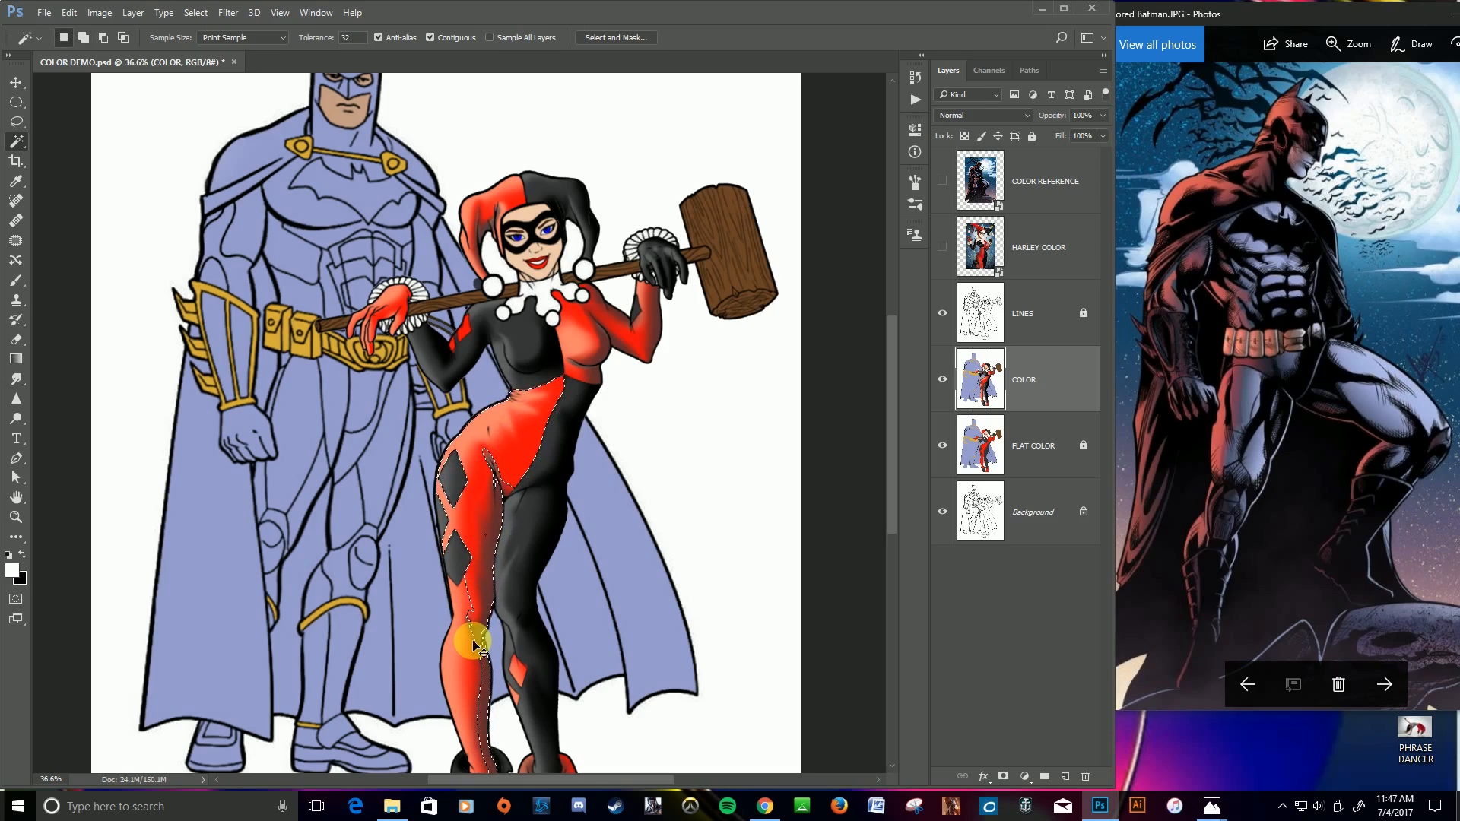
# Step: Hide the COLOR layer, make FLAT COLOR the active layer, and set the Magic Wand tolerance to 1
pyautogui.click(945, 381)
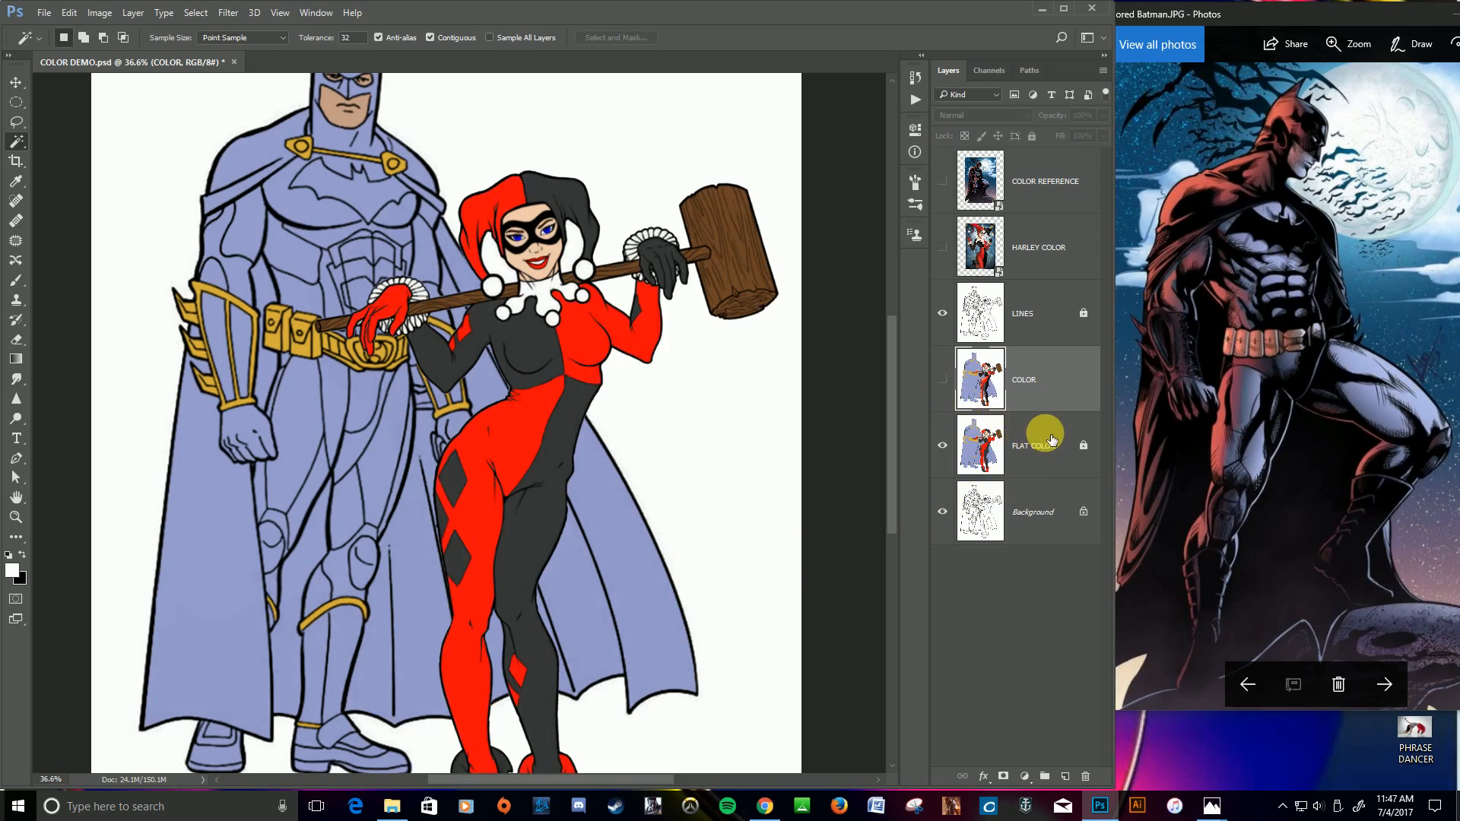
pyautogui.click(1052, 439)
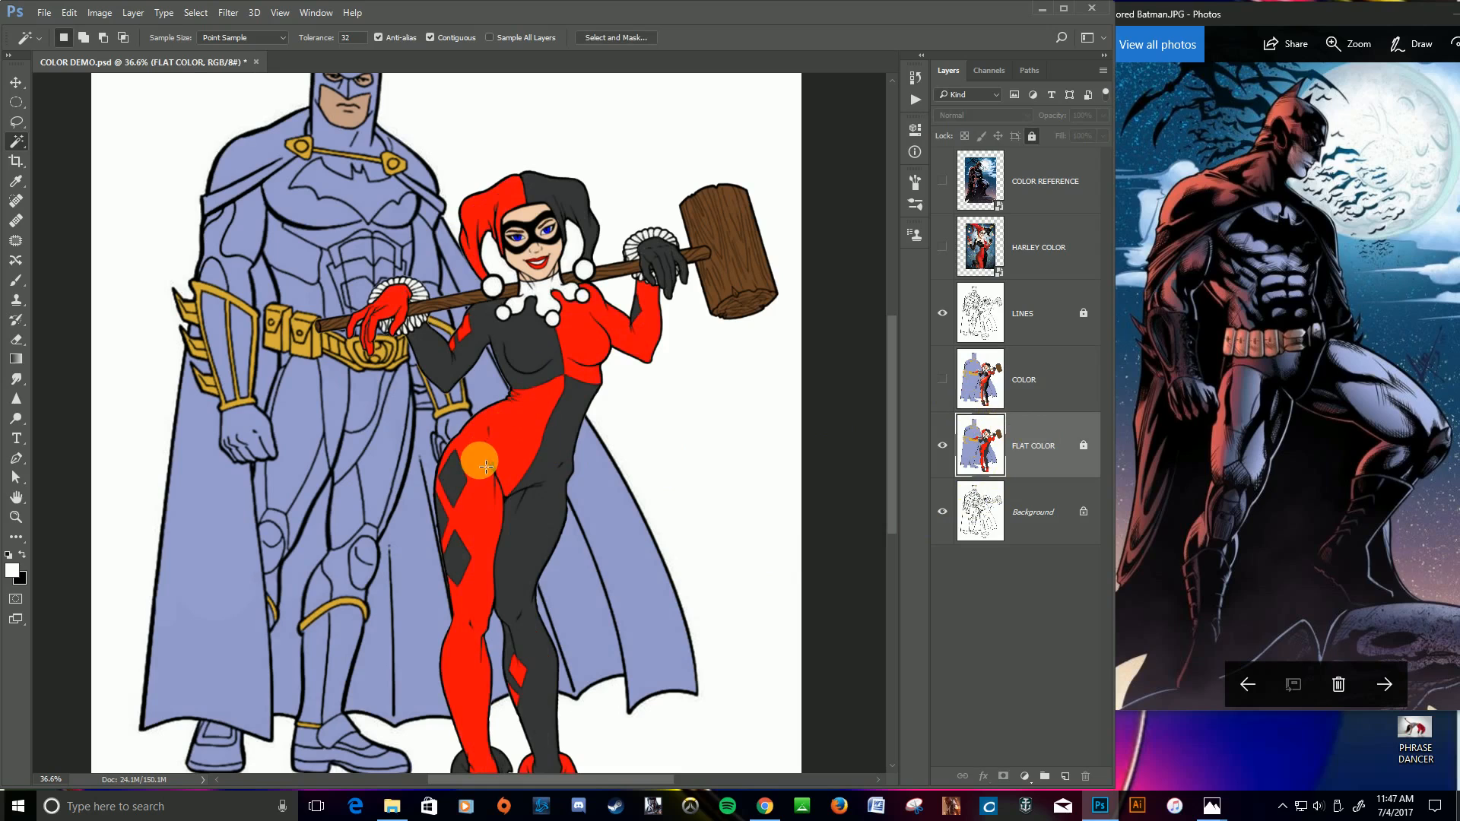
pyautogui.click(340, 37)
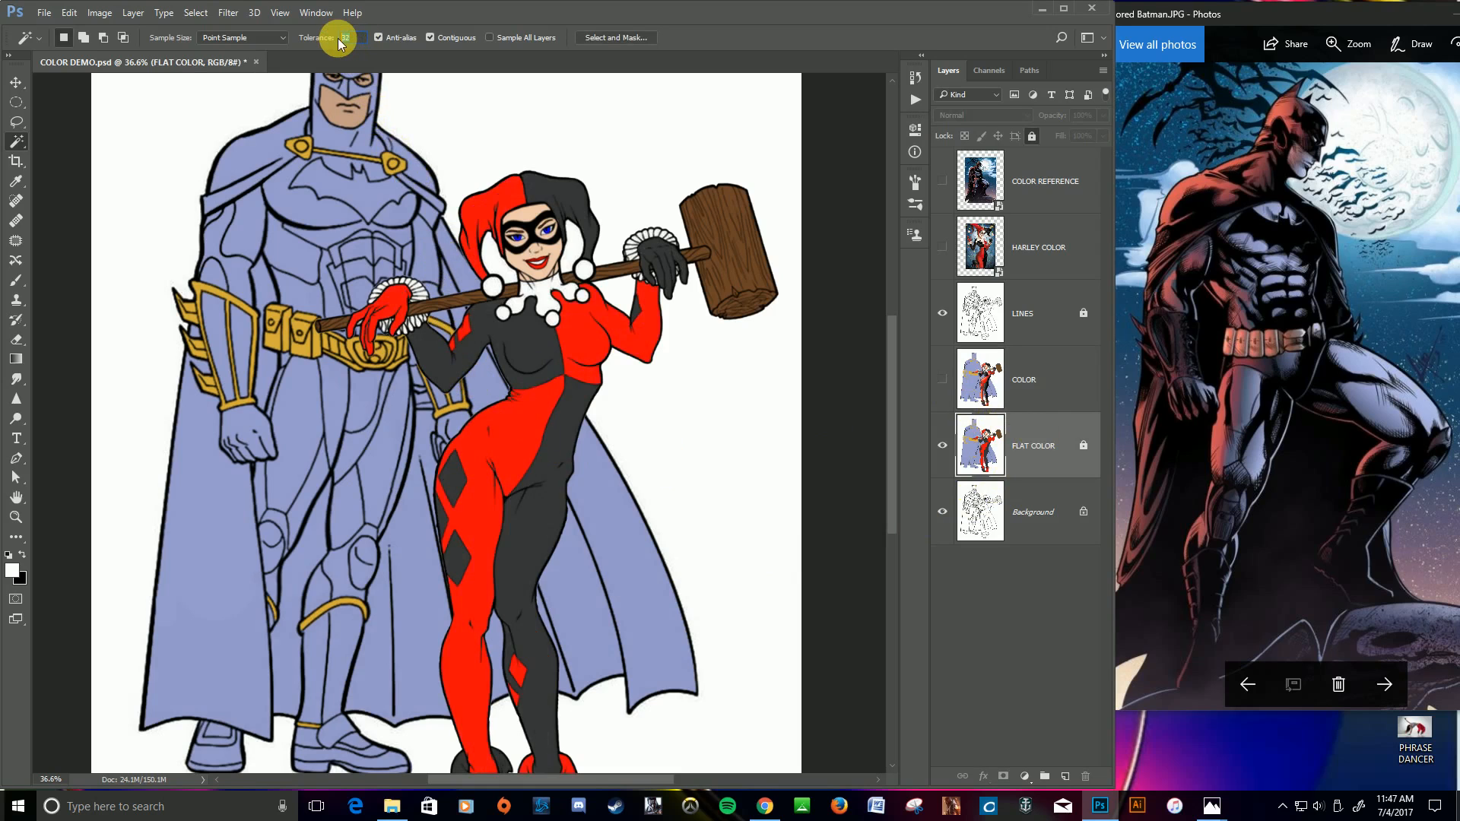
pyautogui.press('Return')
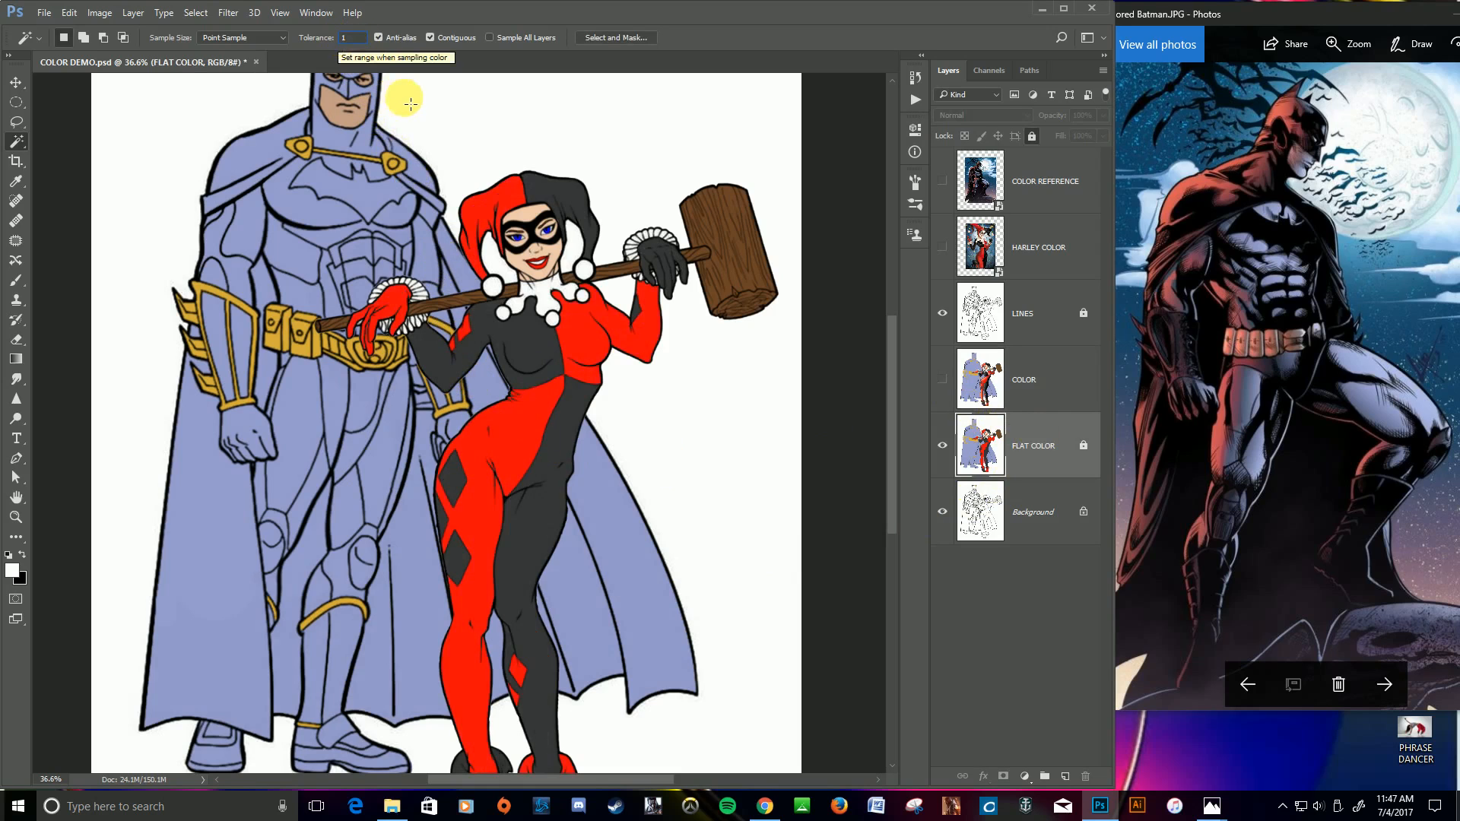
# Step: Try the Magic Wand on Harley's flat red with Contiguous on and off, finishing with all red areas selected
pyautogui.click(517, 452)
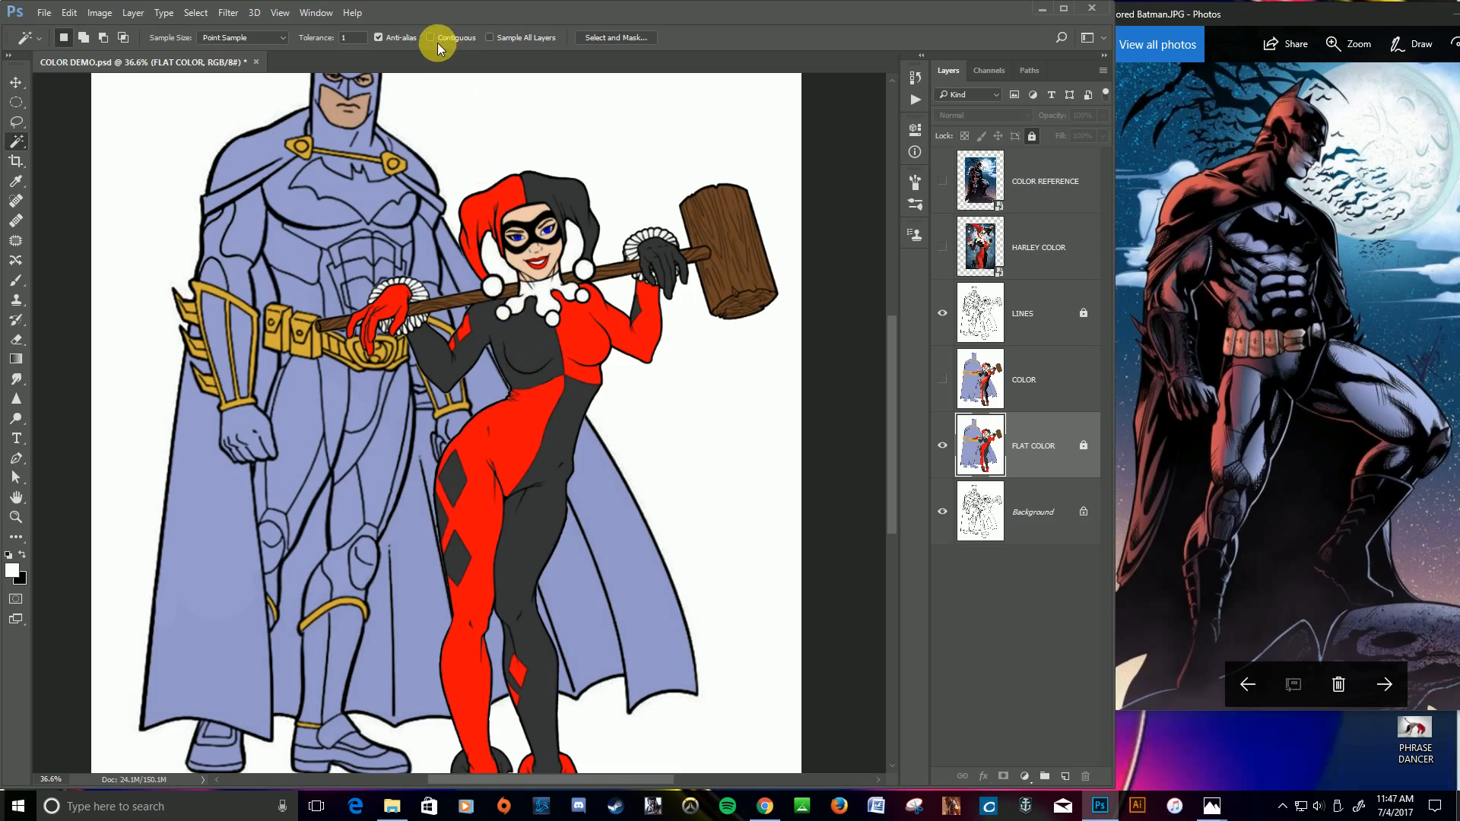
pyautogui.click(529, 434)
pyautogui.click(431, 38)
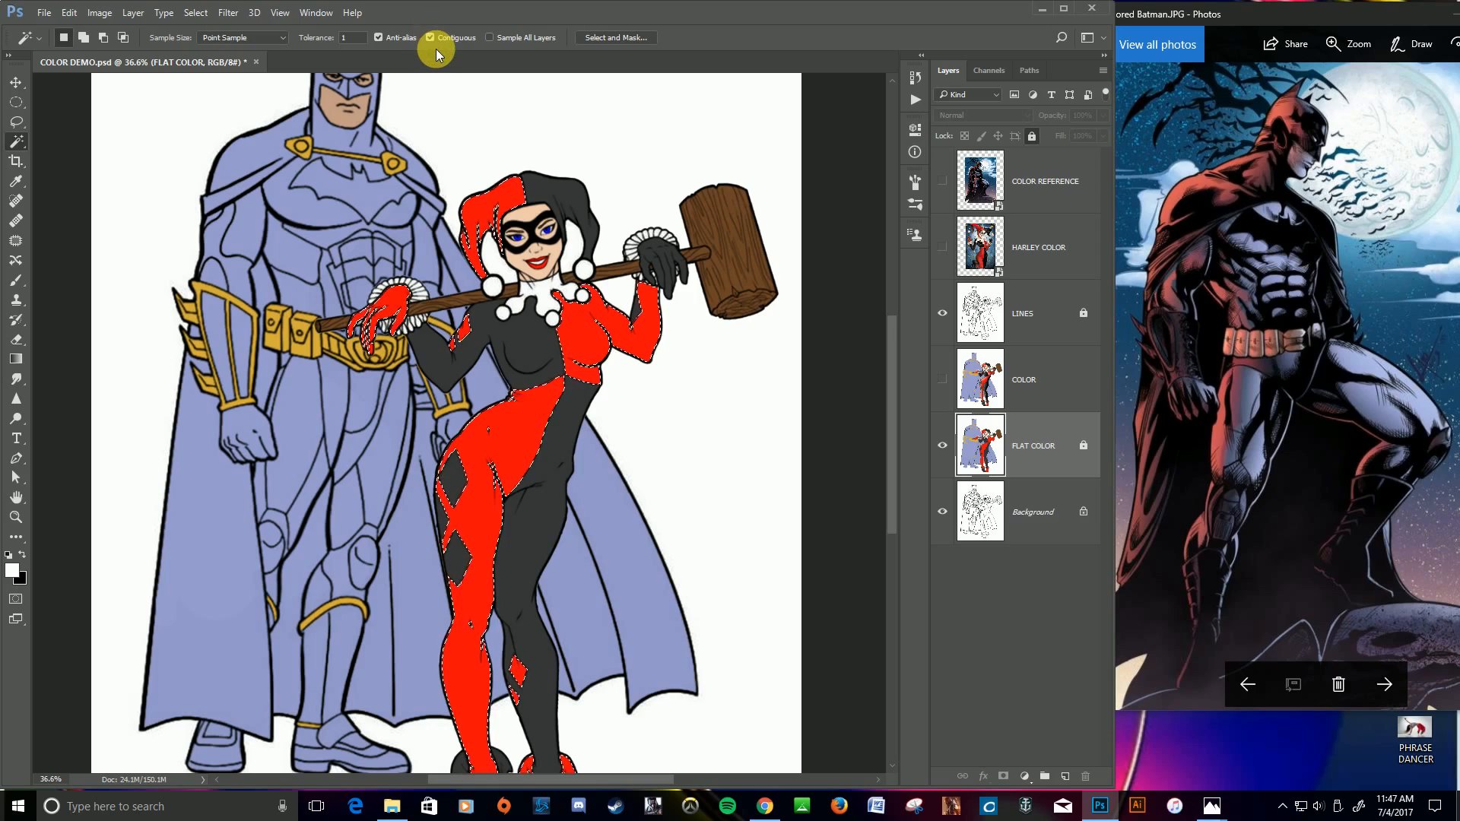
pyautogui.click(527, 455)
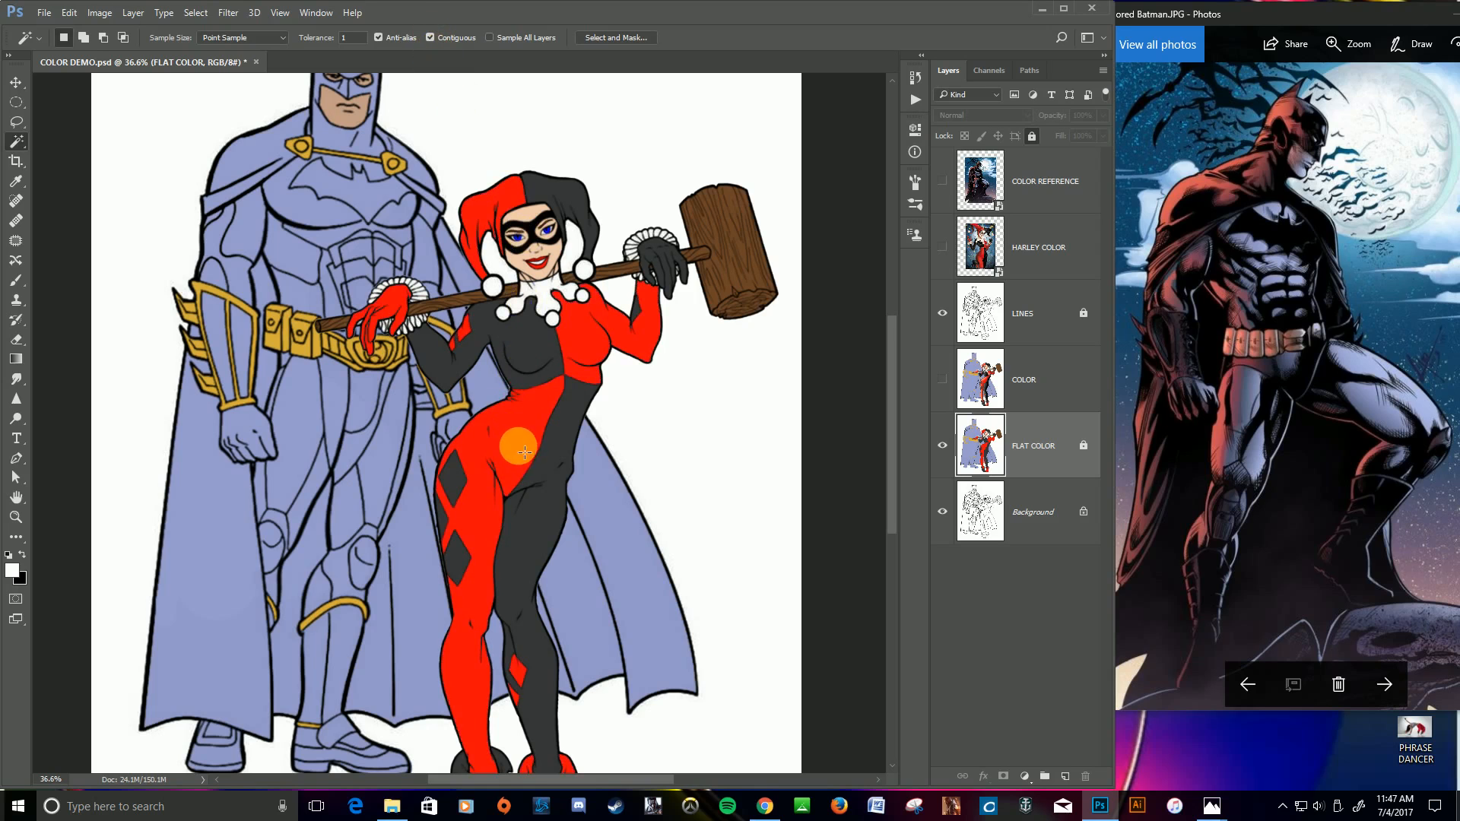
pyautogui.keyDown('shift'); pyautogui.click(595, 347); pyautogui.keyUp('shift')
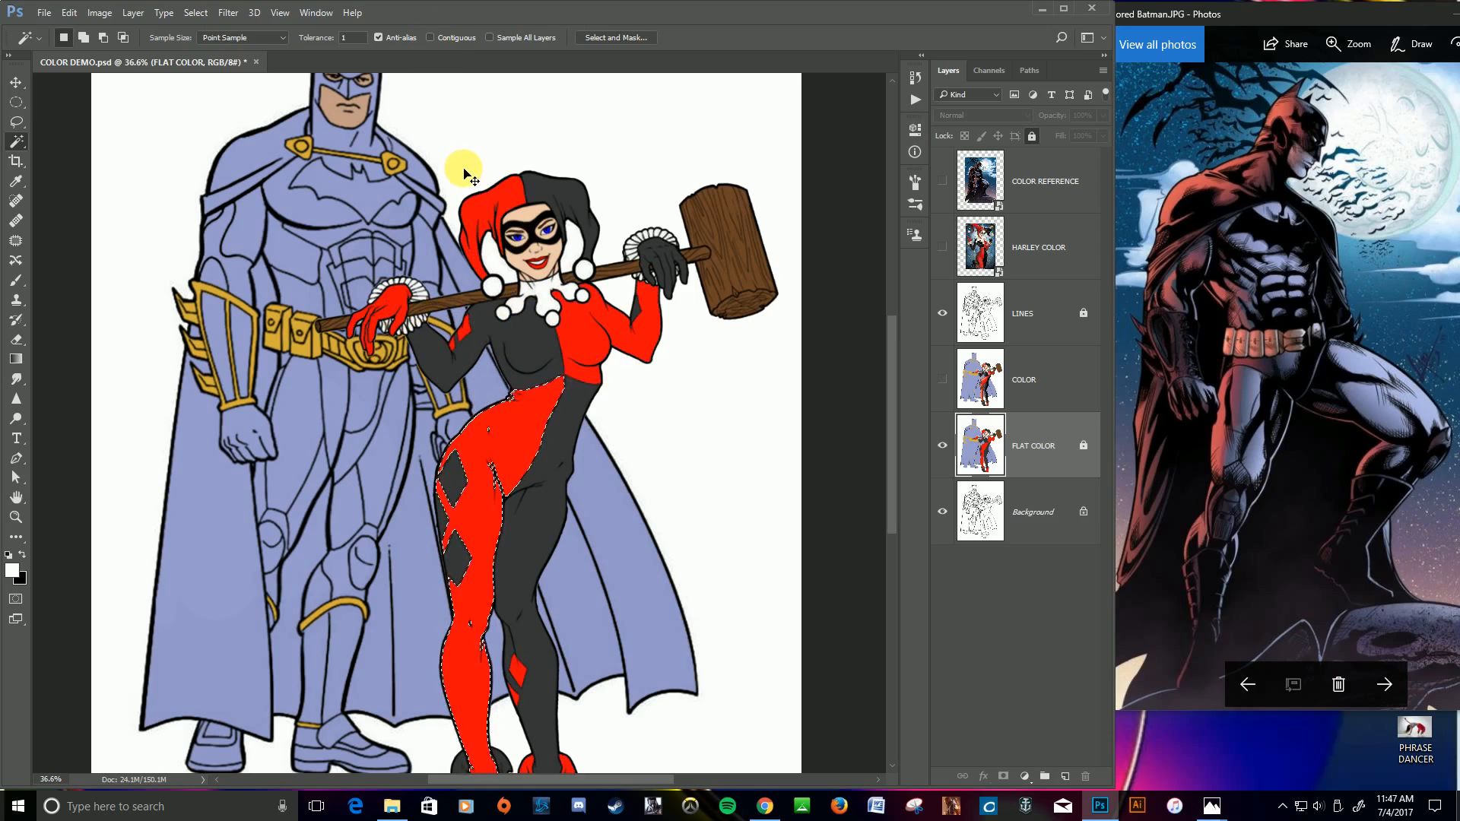
pyautogui.click(544, 401)
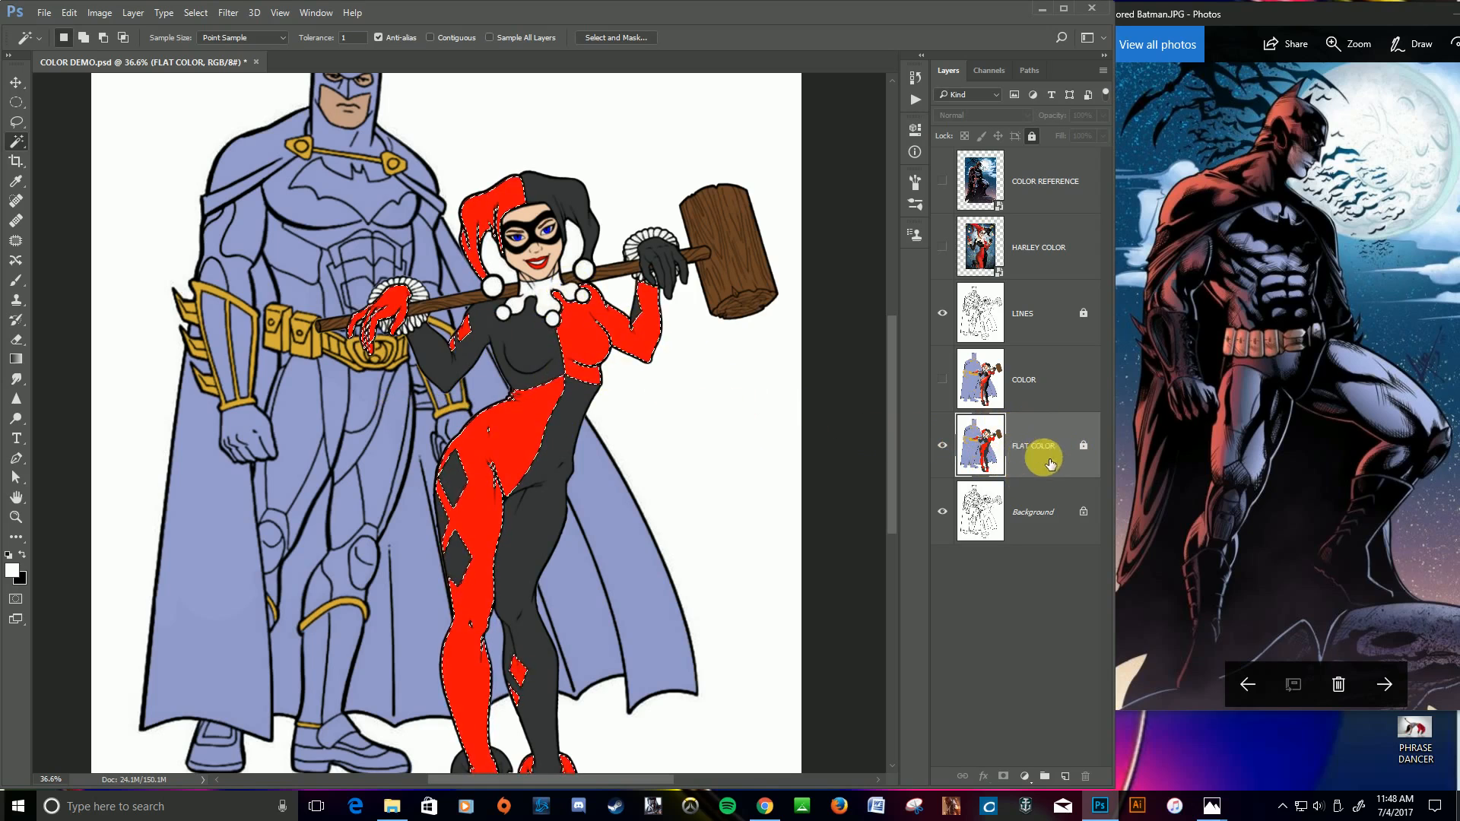
# Step: Show the COLOR layer again and clear the selection of the red areas
pyautogui.click(944, 384)
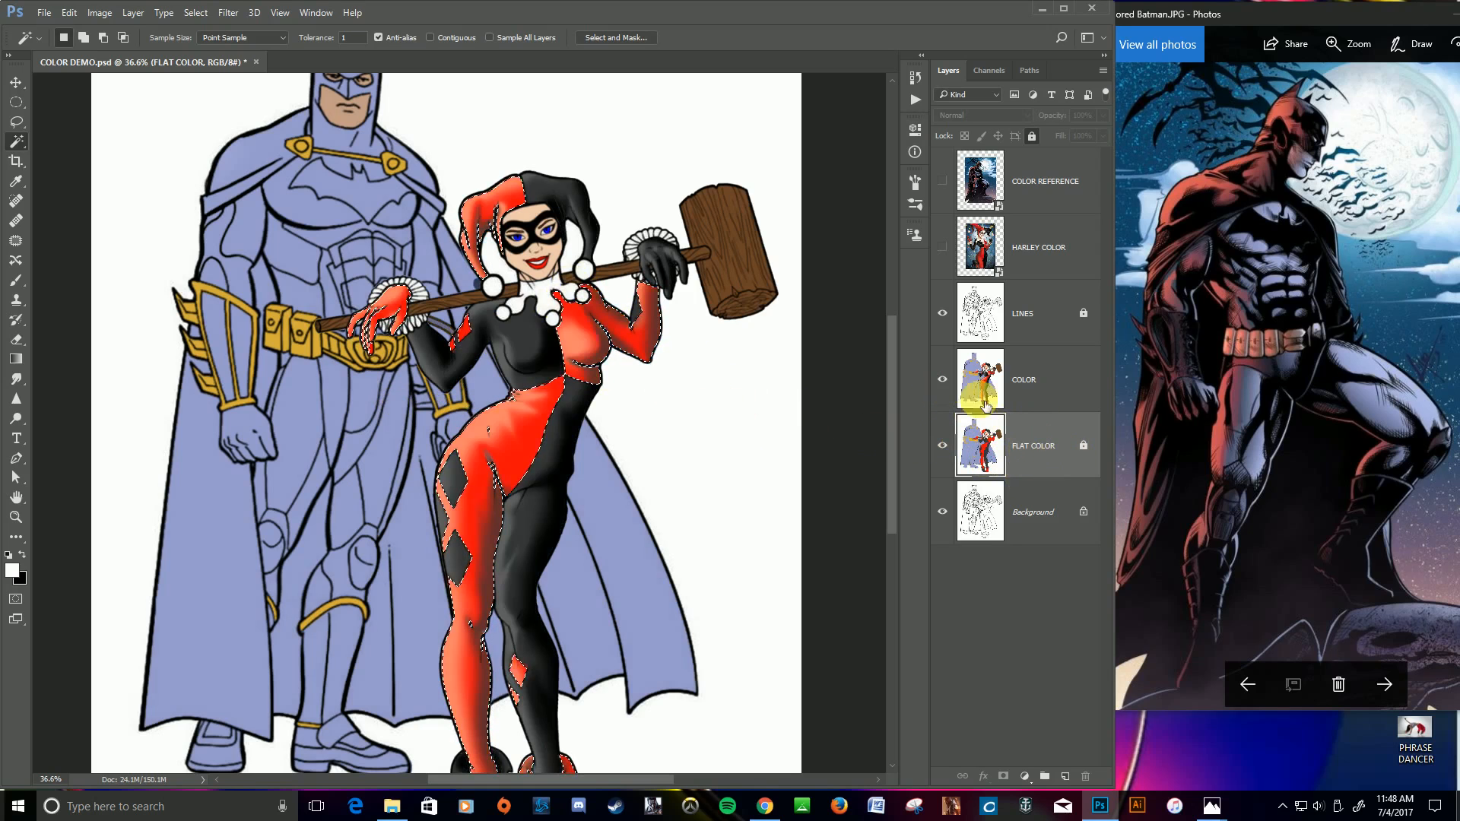
pyautogui.hotkey('ctrl', 'd')
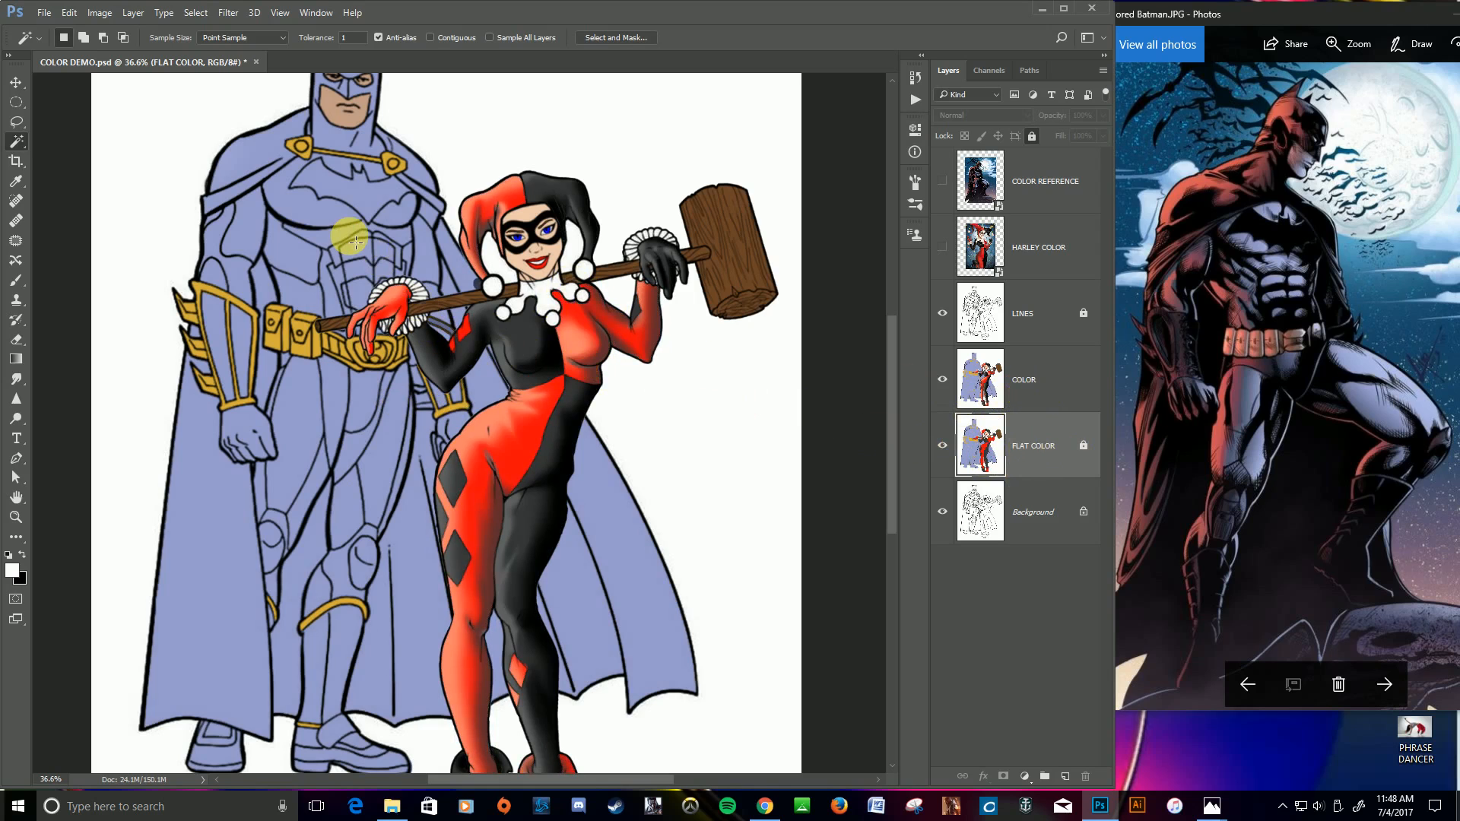
pyautogui.scroll(-1, 357, 244)
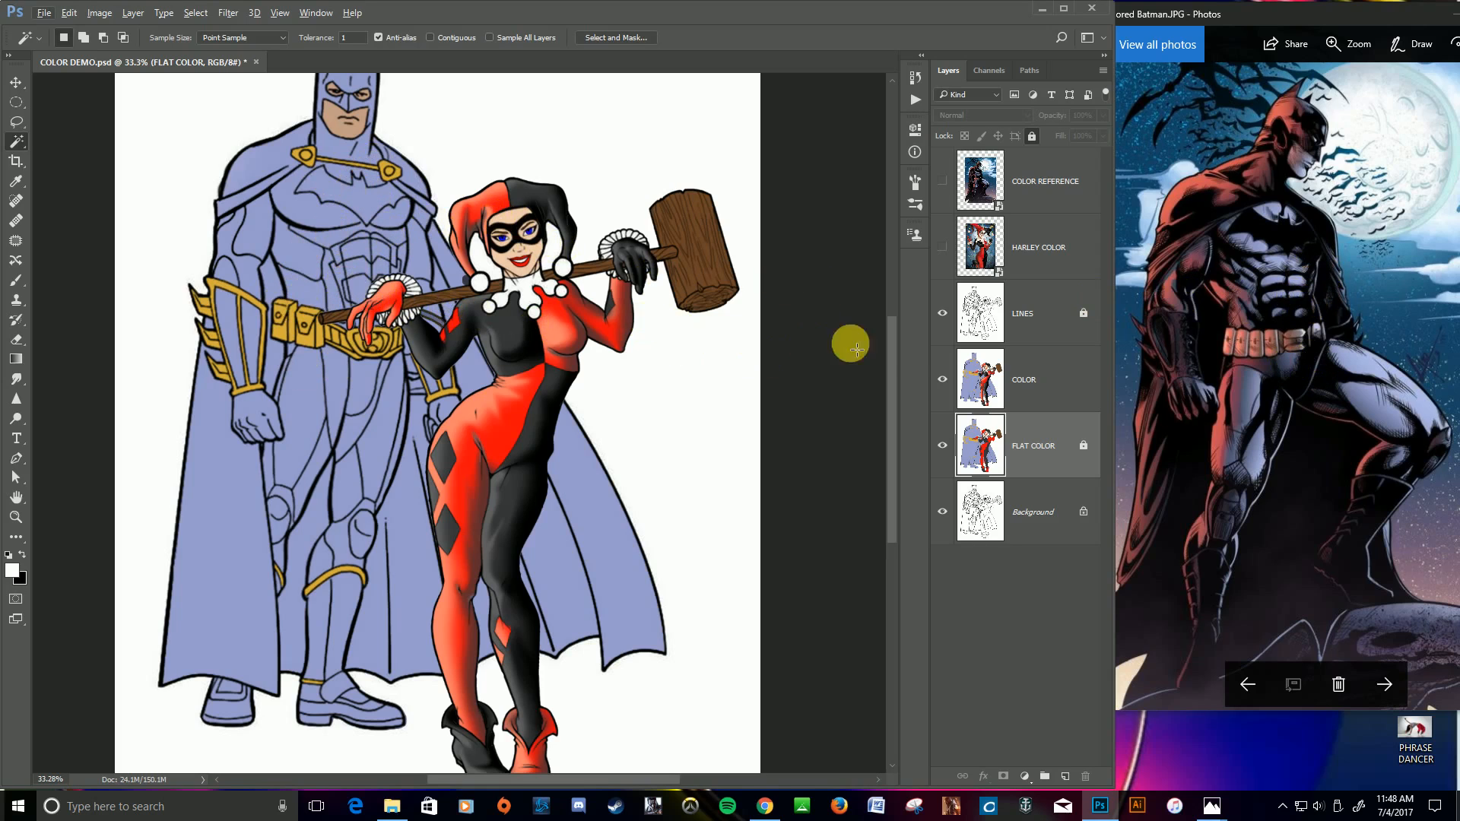
# Step: On the COLOR layer, select all of Batman's blue suit and cape using the Magic Wand with Contiguous off and tolerance 10
pyautogui.click(1014, 376)
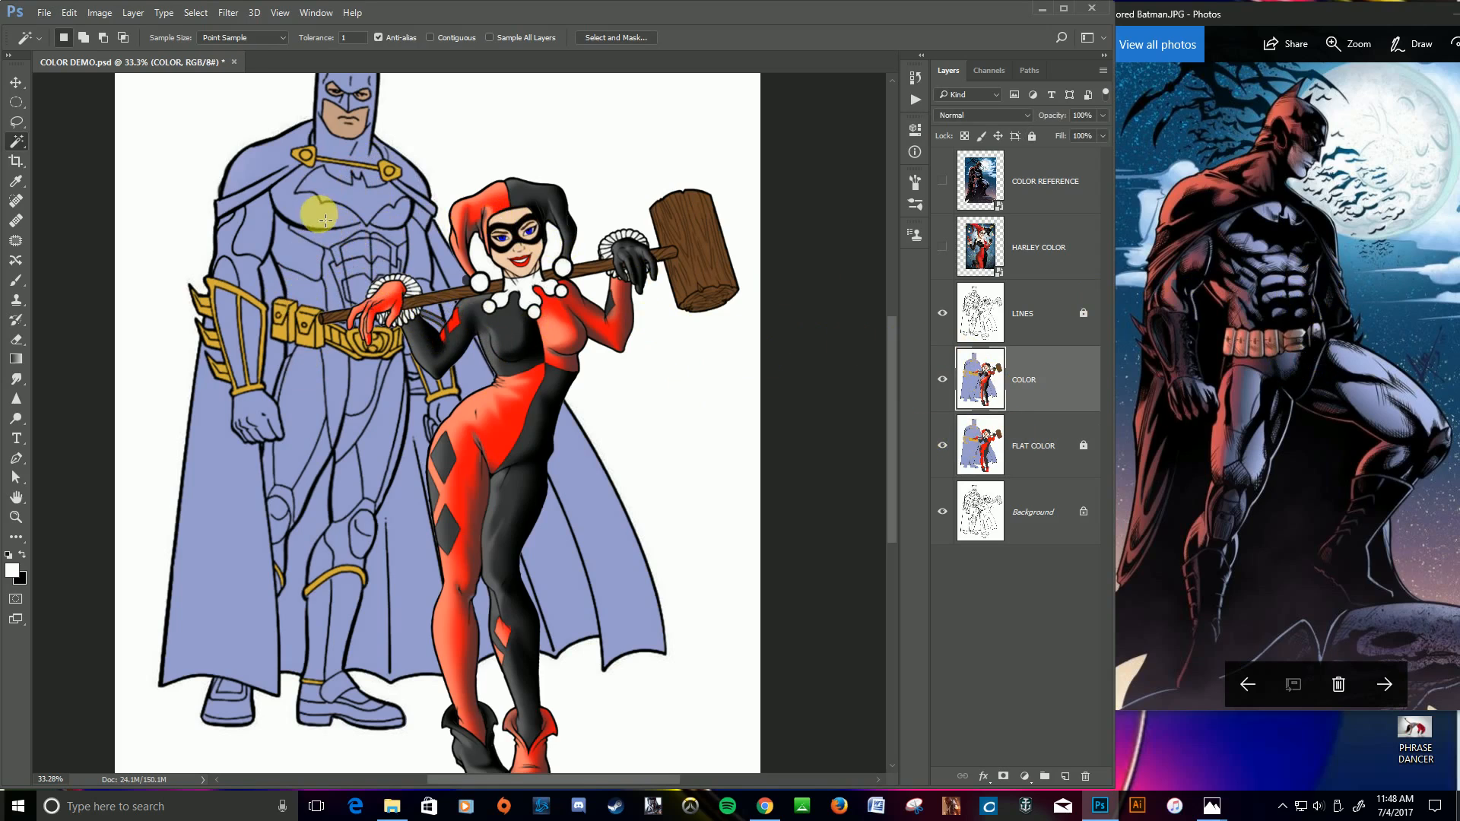
pyautogui.click(431, 37)
pyautogui.click(321, 242)
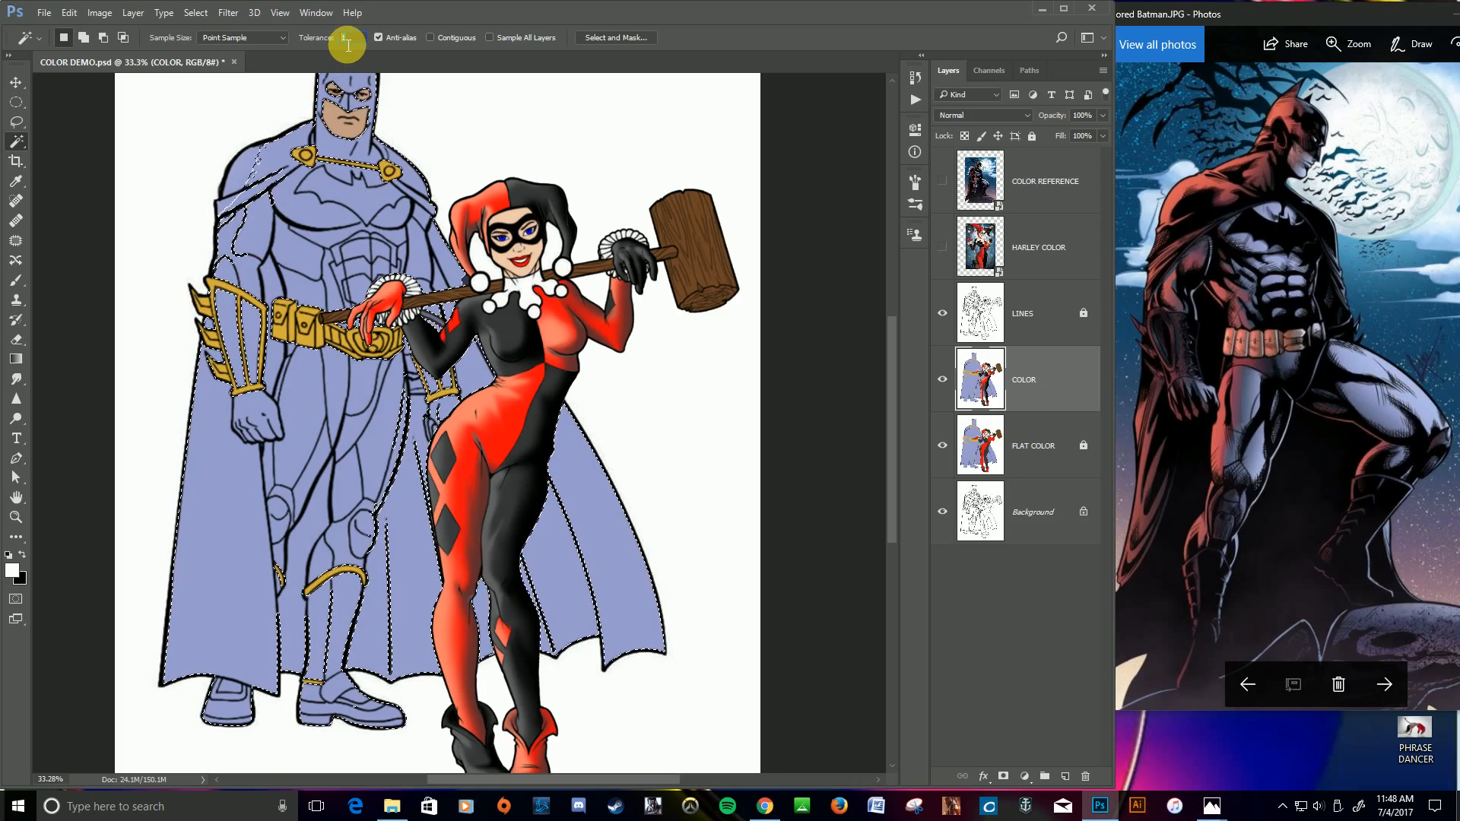
pyautogui.write('10')
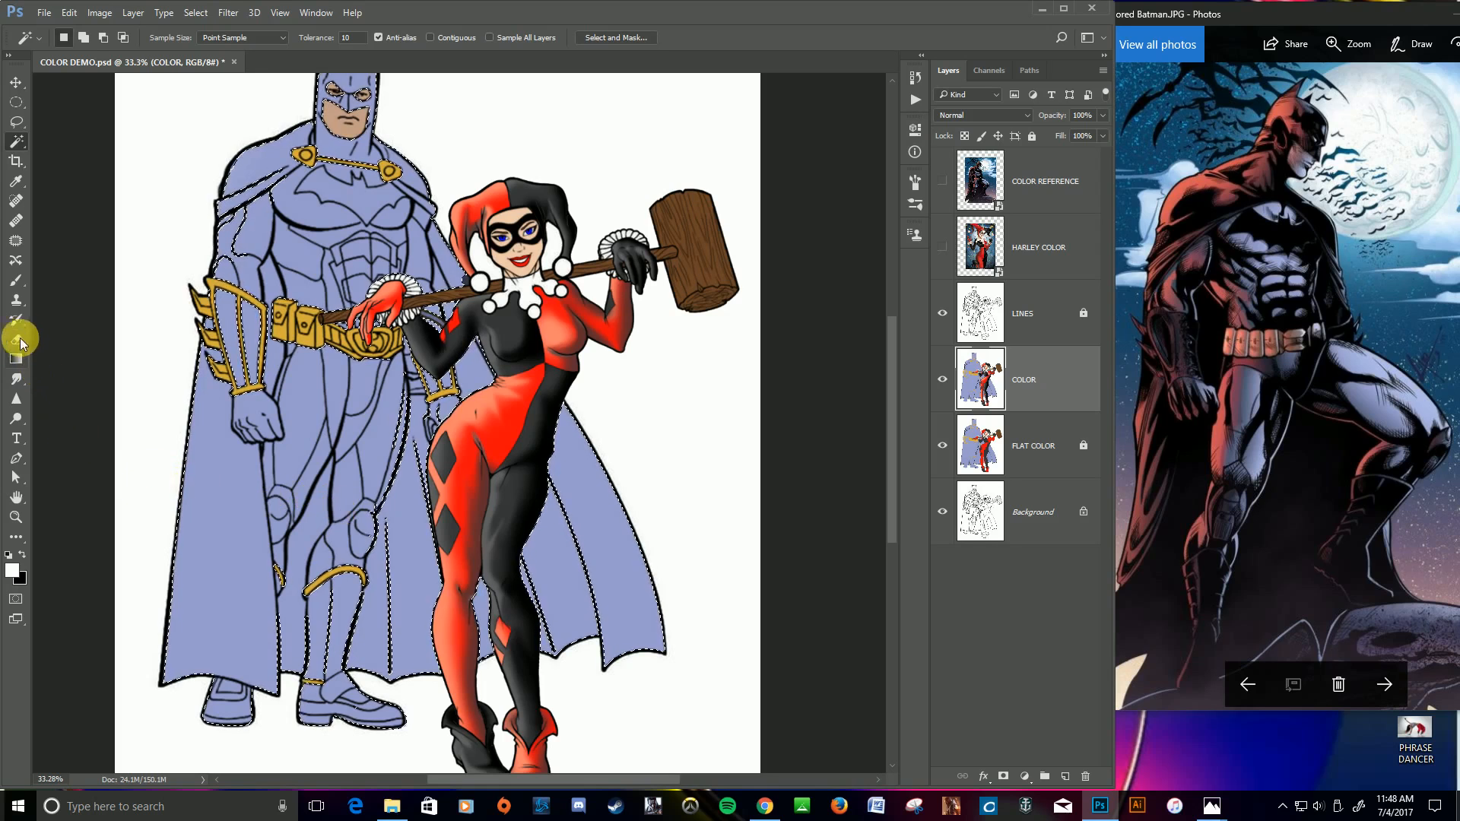
# Step: Switch to the Brush tool and set the foreground colour to the darker blue 64698e
pyautogui.click(16, 281)
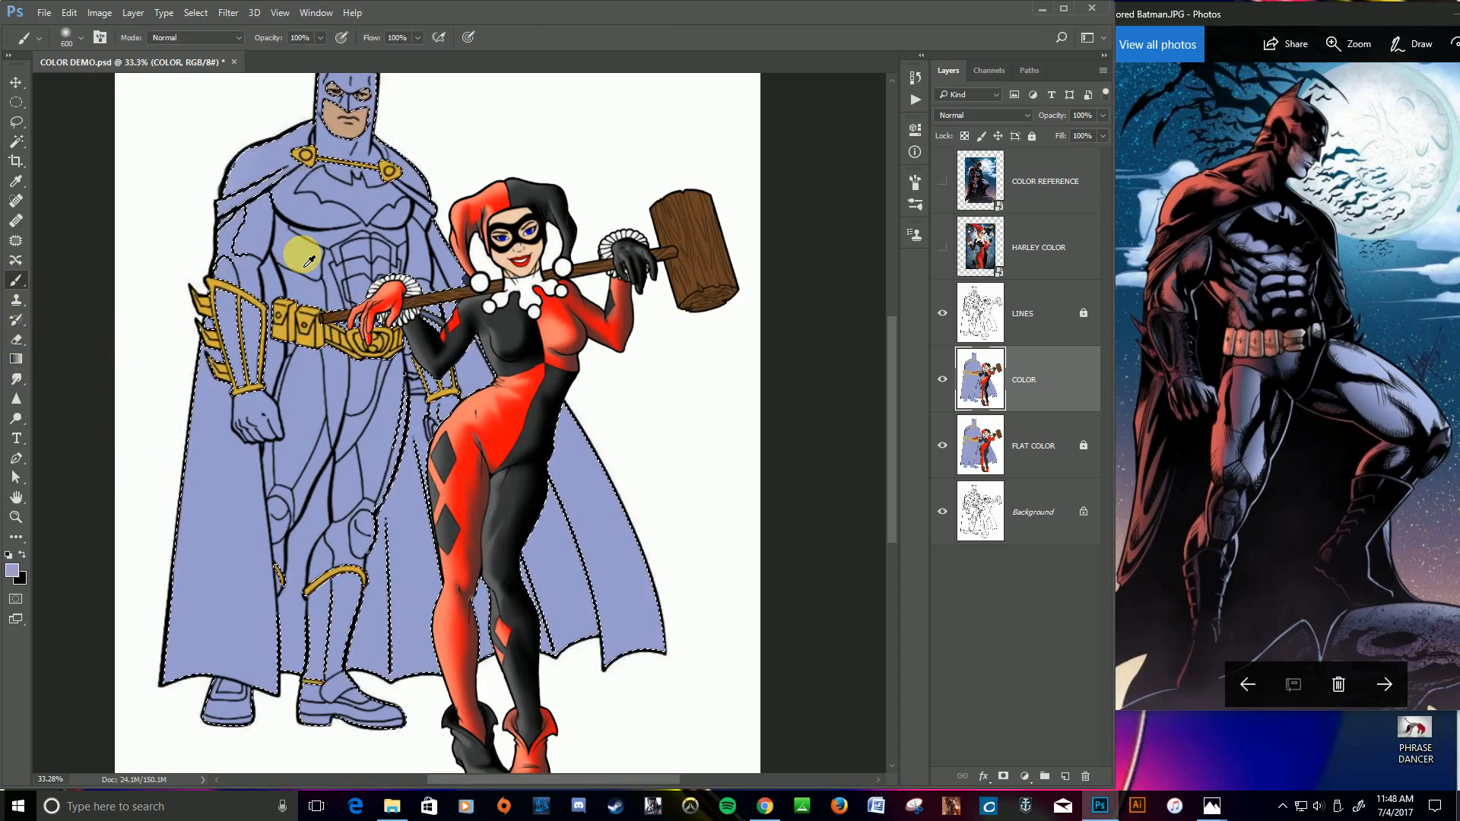
pyautogui.click(13, 572)
pyautogui.moveTo(596, 293); pyautogui.dragTo(591, 296)
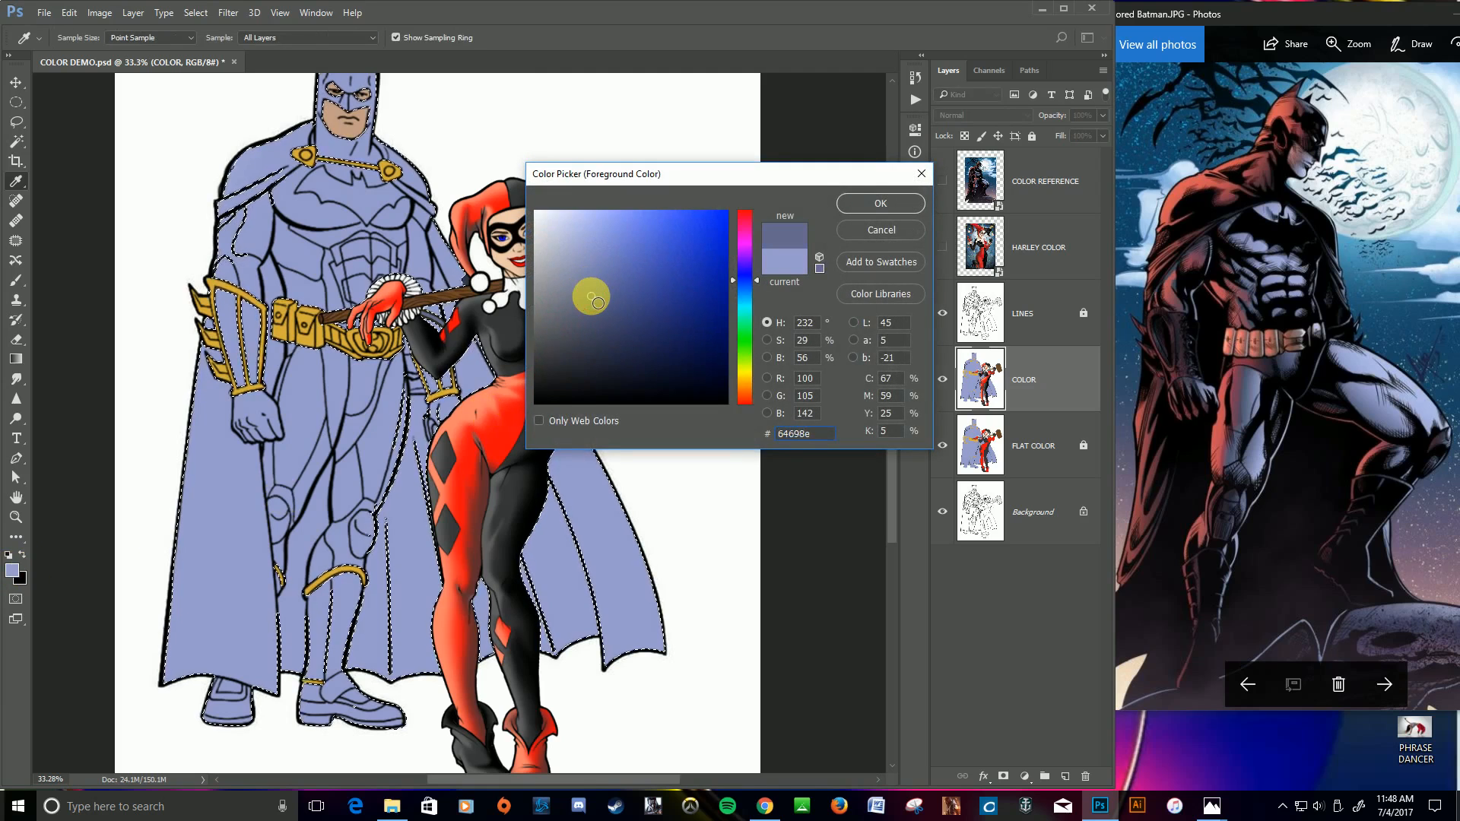
pyautogui.click(852, 204)
# Step: Paint the darker blue over Batman's whole selected suit and cape with the 600 px brush, then deselect
pyautogui.press('b')
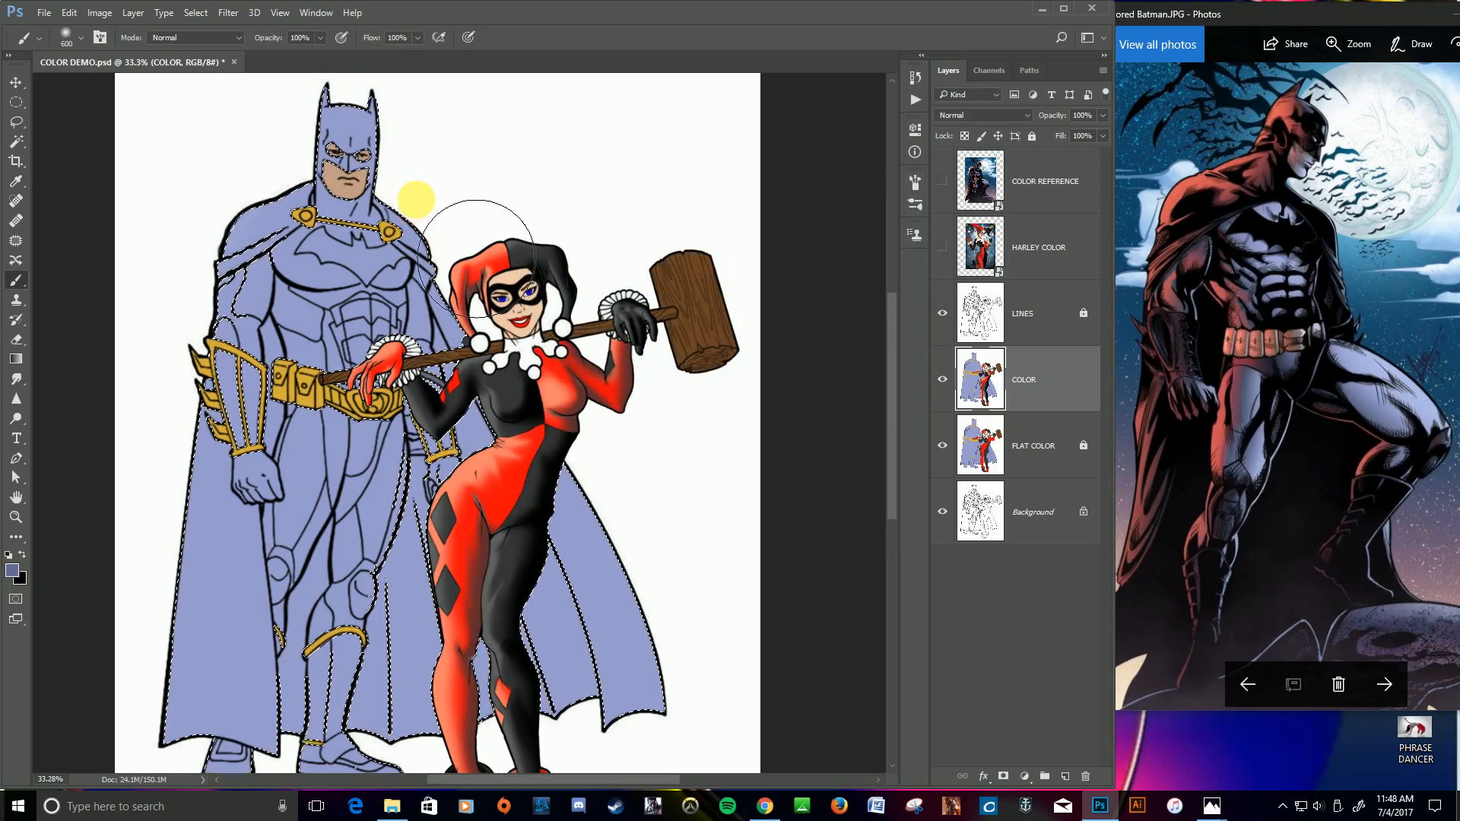
pyautogui.moveTo(327, 127)
pyautogui.mouseDown()
pyautogui.moveTo(567, 186)
pyautogui.moveTo(660, 312)
pyautogui.moveTo(244, 233)
pyautogui.moveTo(370, 440)
pyautogui.moveTo(730, 482)
pyautogui.moveTo(642, 613)
pyautogui.moveTo(300, 806)
pyautogui.moveTo(614, 610)
pyautogui.mouseUp()
pyautogui.scroll(-5, 616, 612)
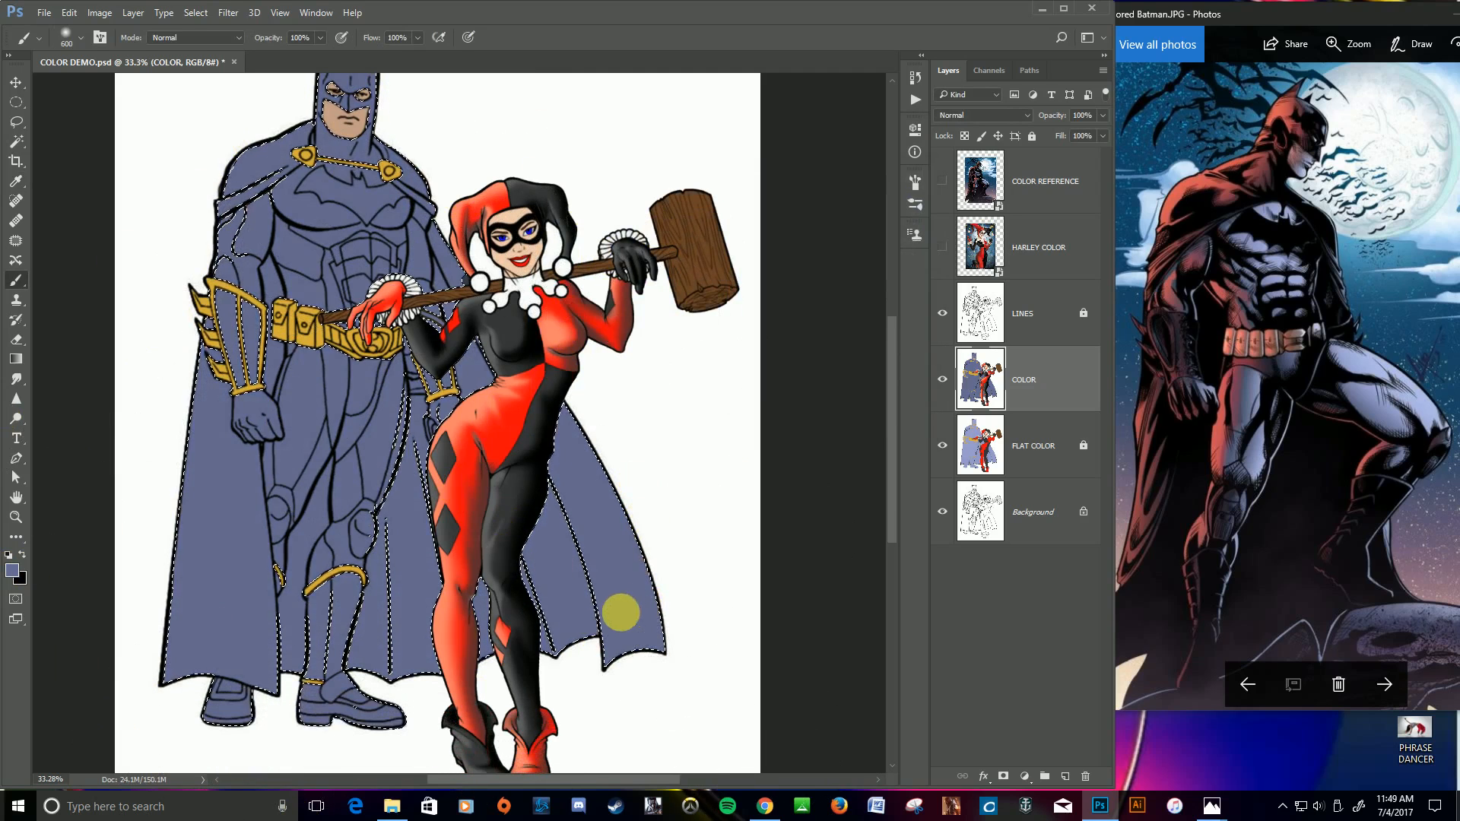
pyautogui.moveTo(427, 782); pyautogui.dragTo(706, 684)
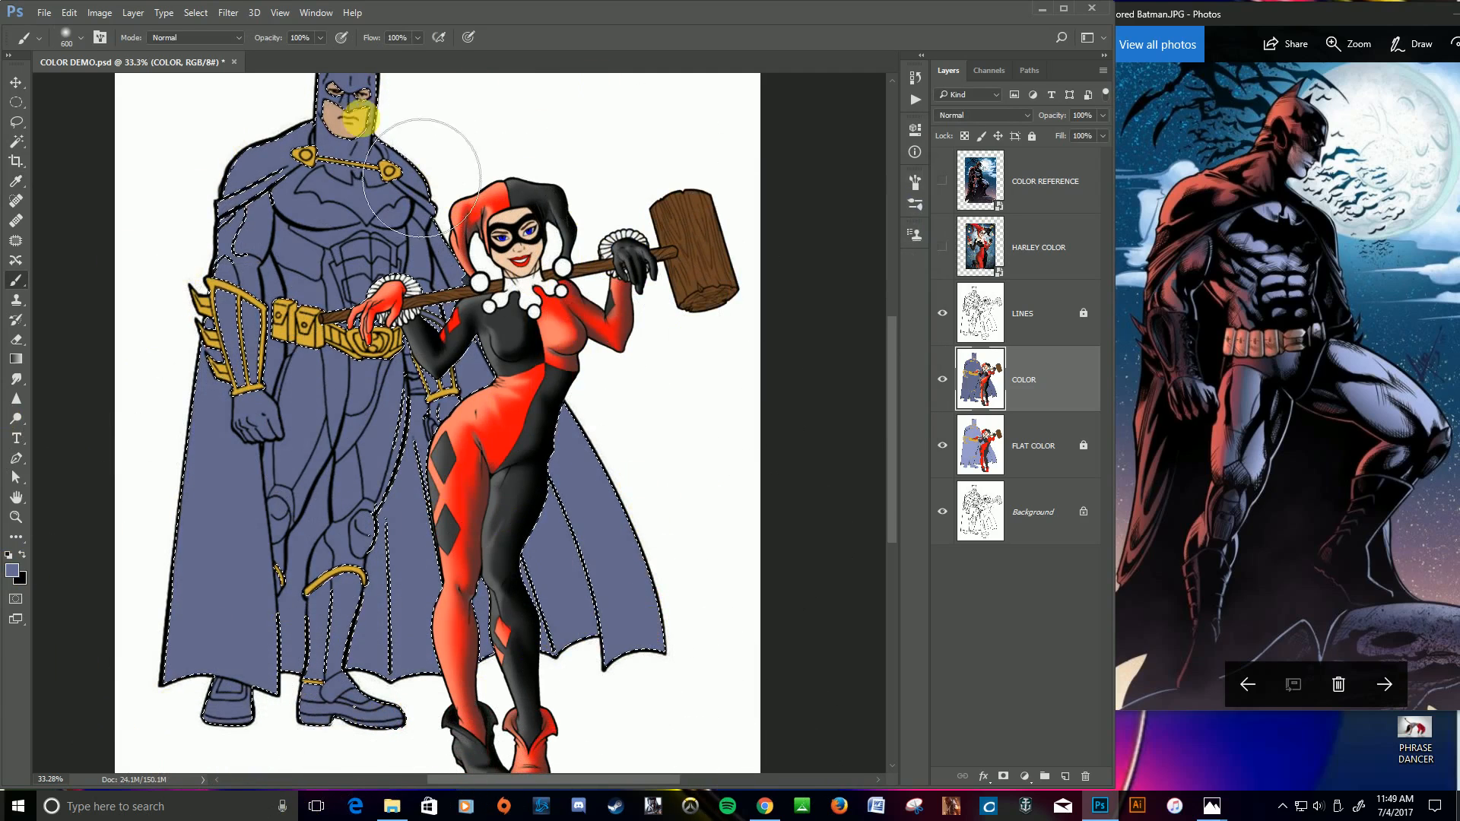
pyautogui.scroll(3, 403, 286)
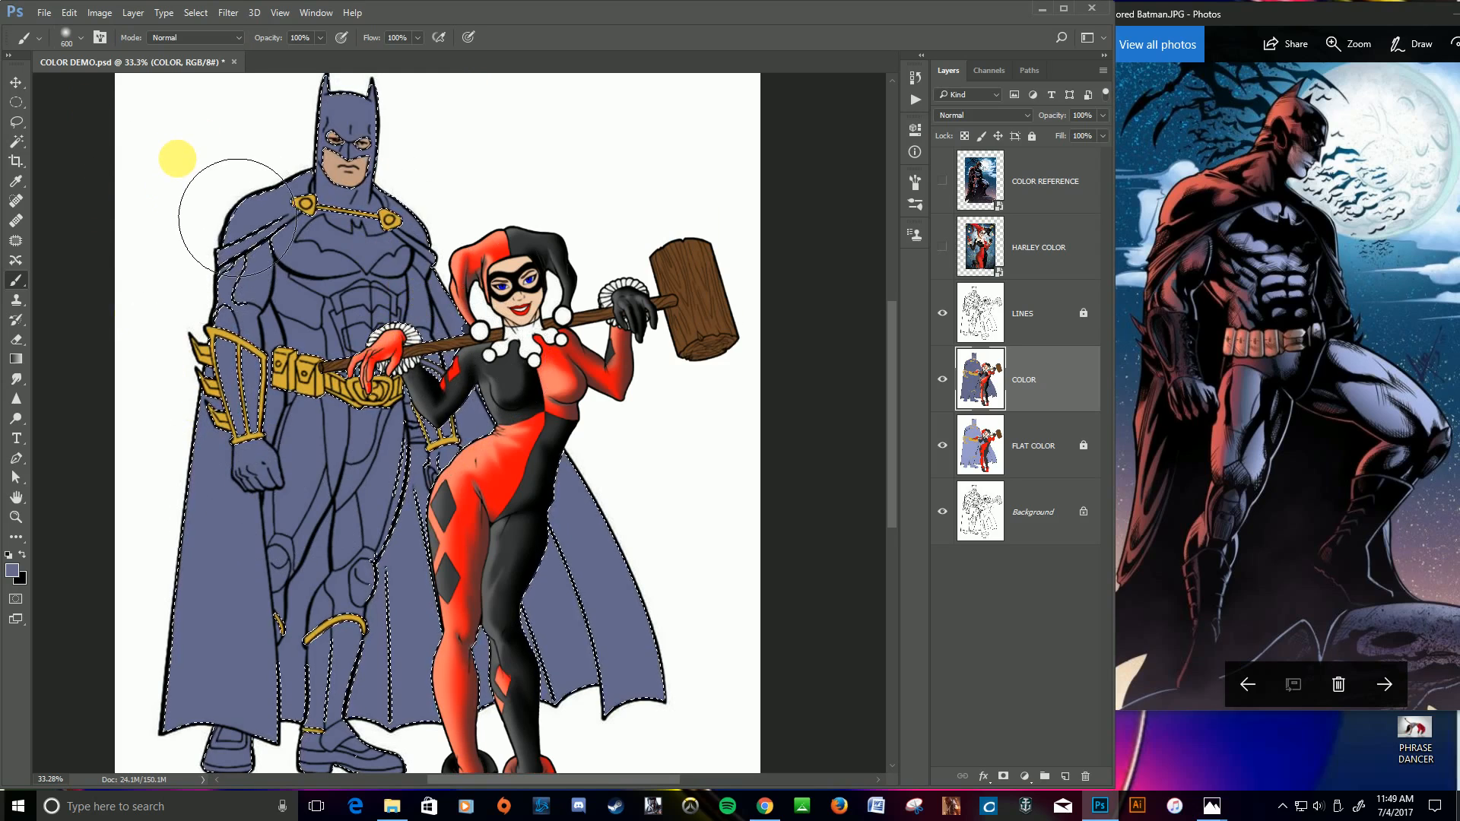
pyautogui.hotkey('ctrl', 'd')
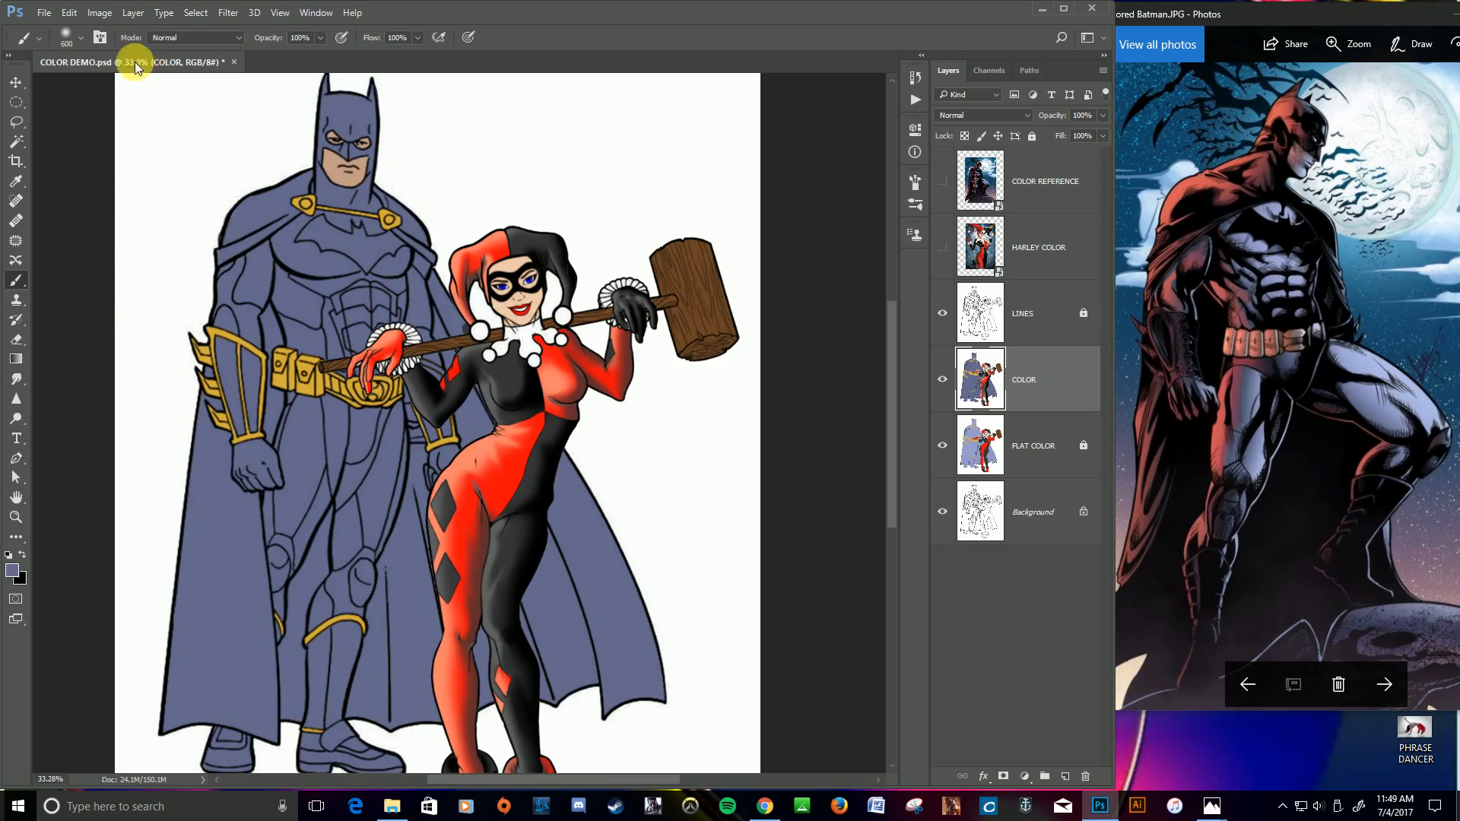
# Step: Choose the hard round 60 px brush preset with 100% hardness
pyautogui.click(84, 40)
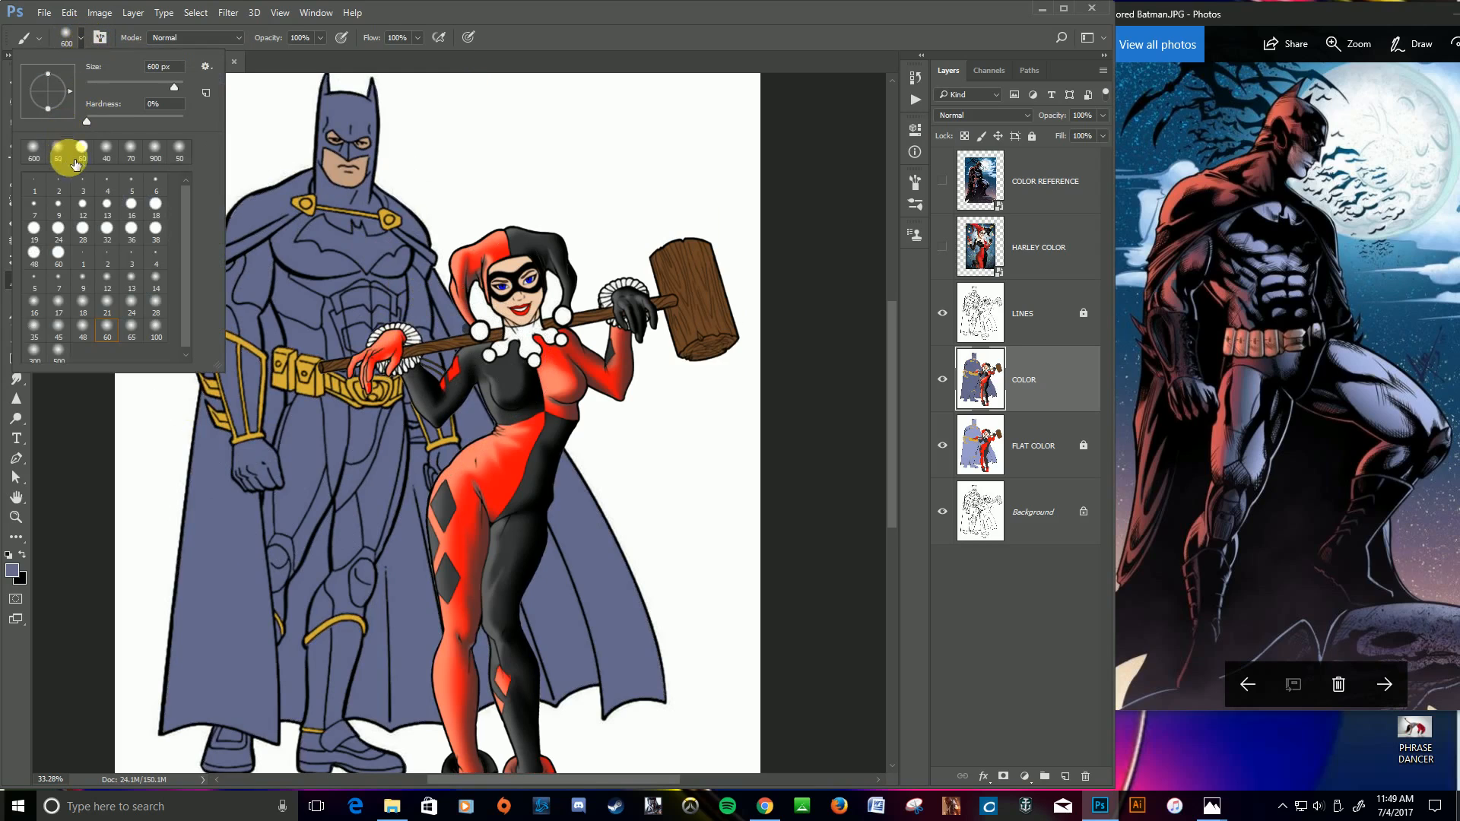
pyautogui.click(59, 228)
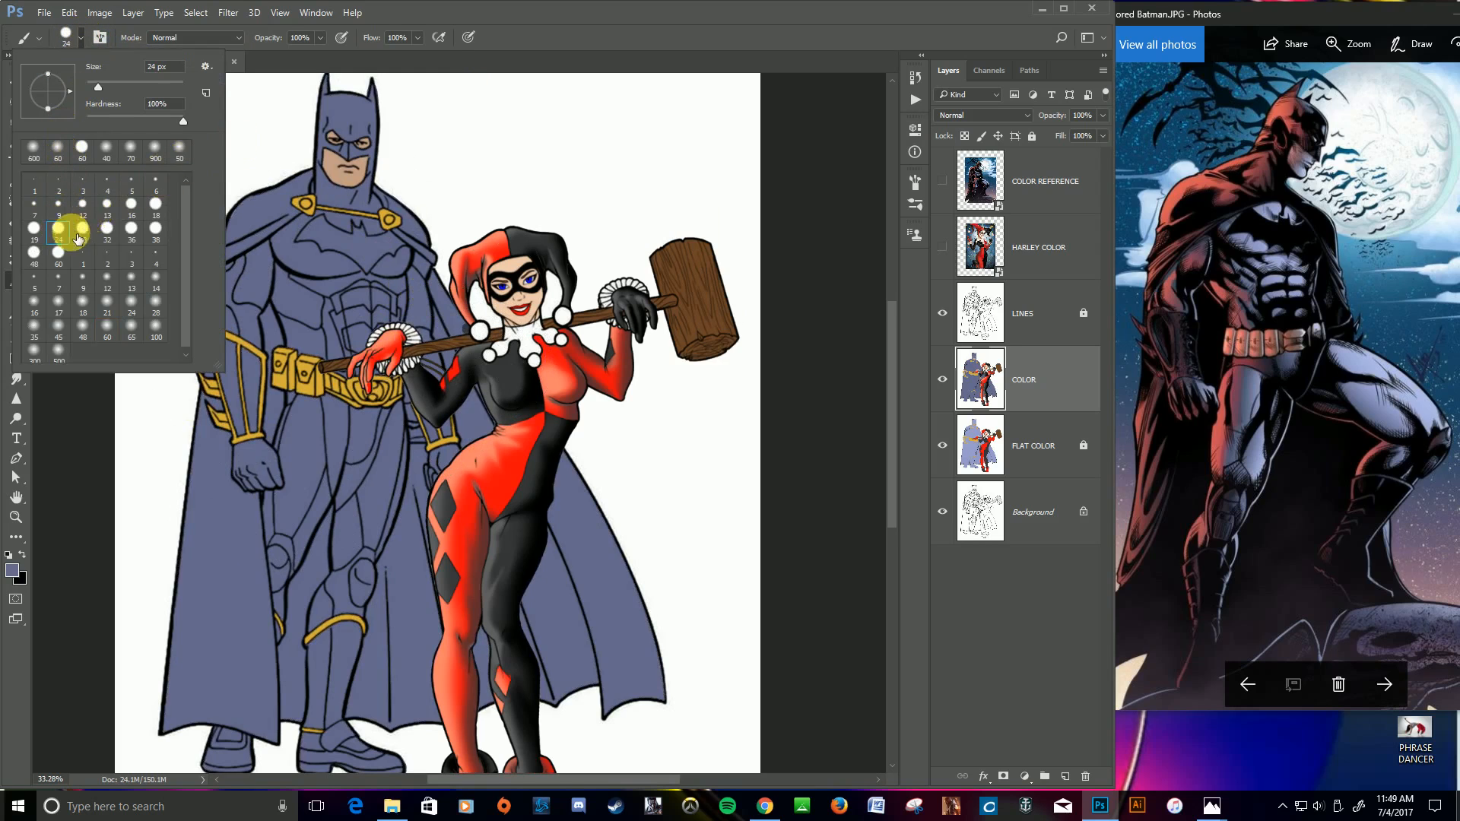
pyautogui.click(59, 252)
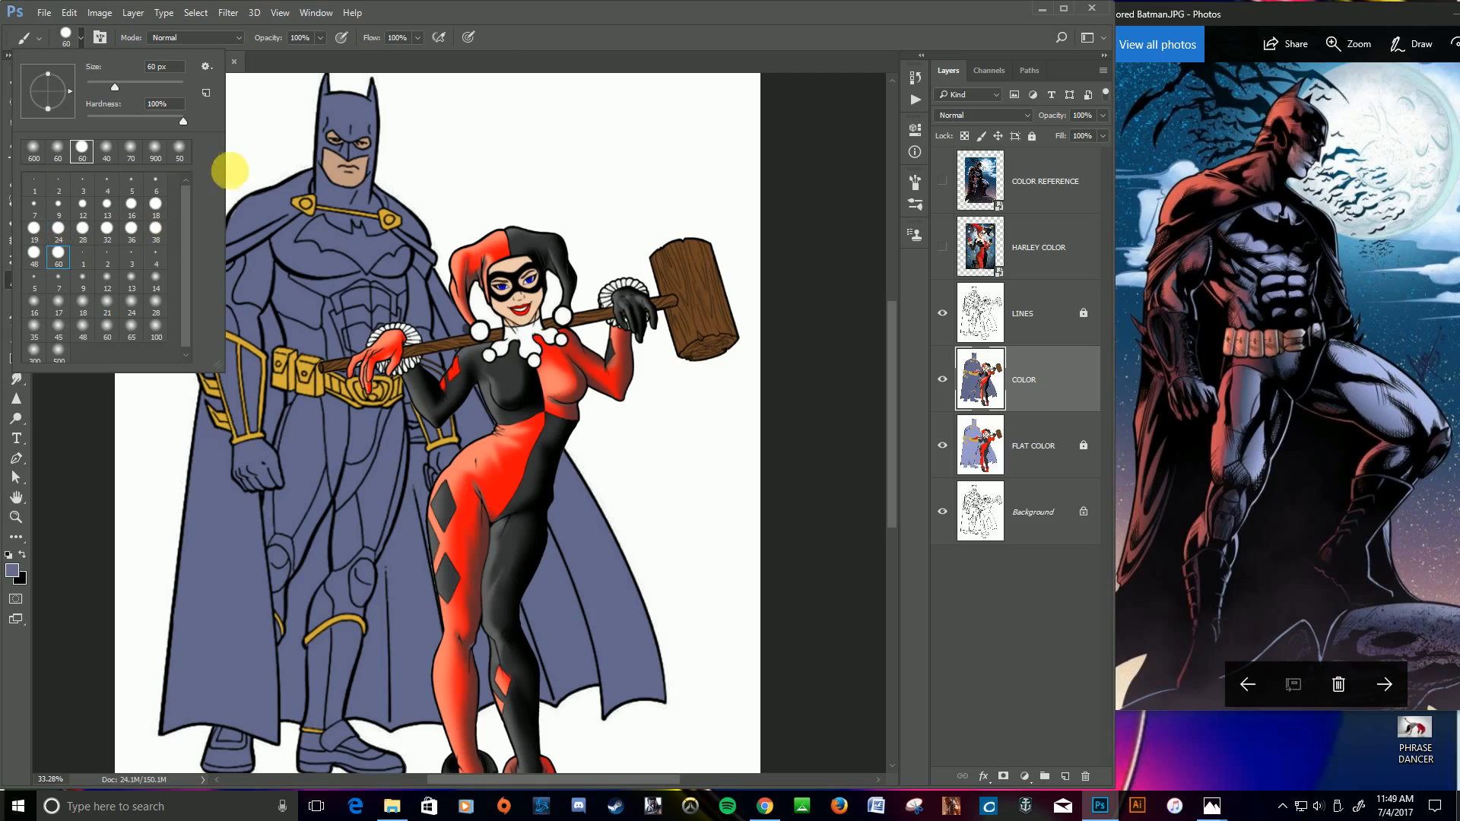
pyautogui.click(491, 64)
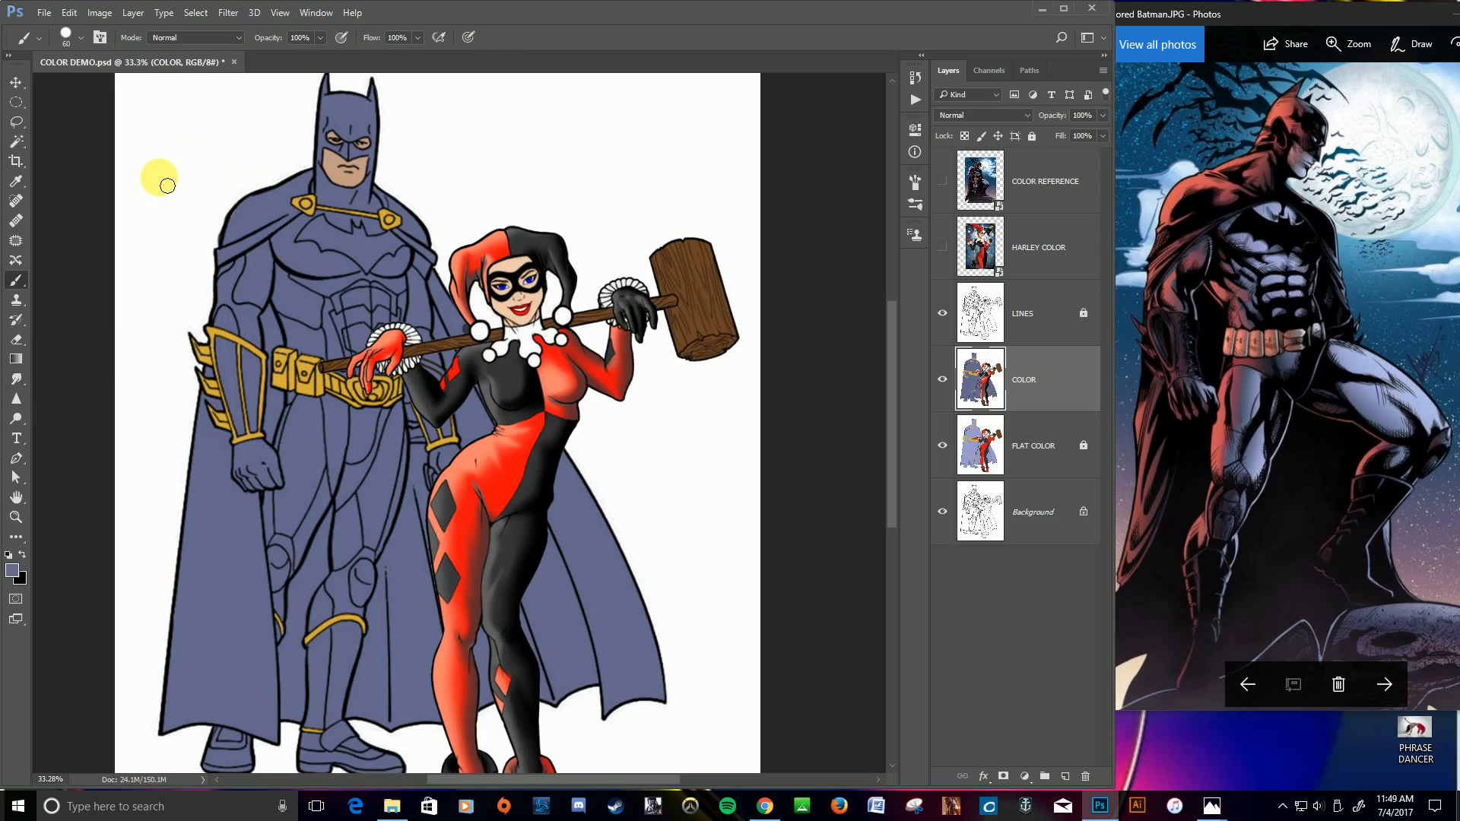
# Step: Dab a base-blue swatch on the white area beside Batman, then set the foreground to lighter blue 969ed7 and dab a swatch above it
pyautogui.click(241, 268)
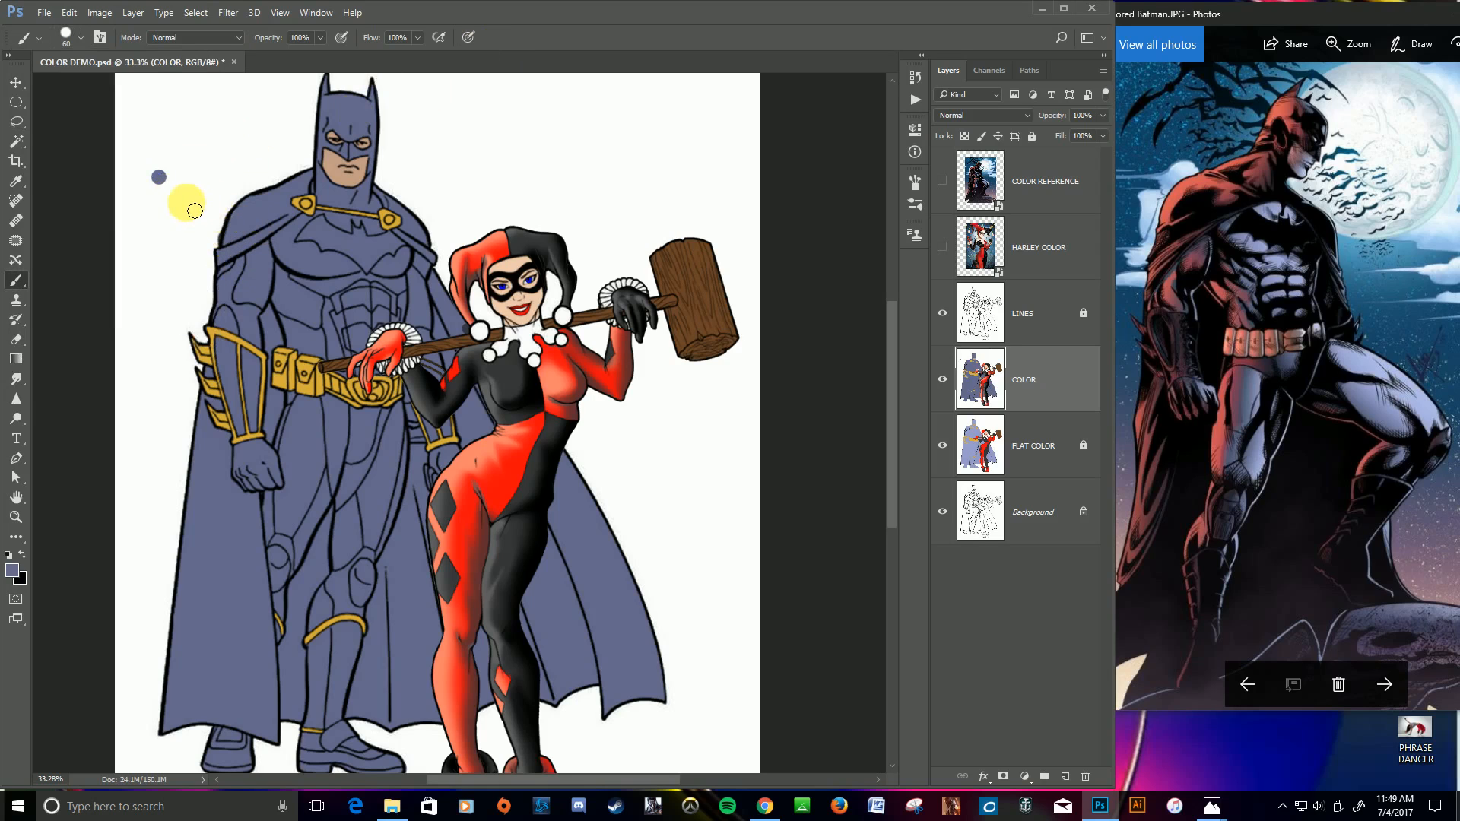
pyautogui.click(15, 576)
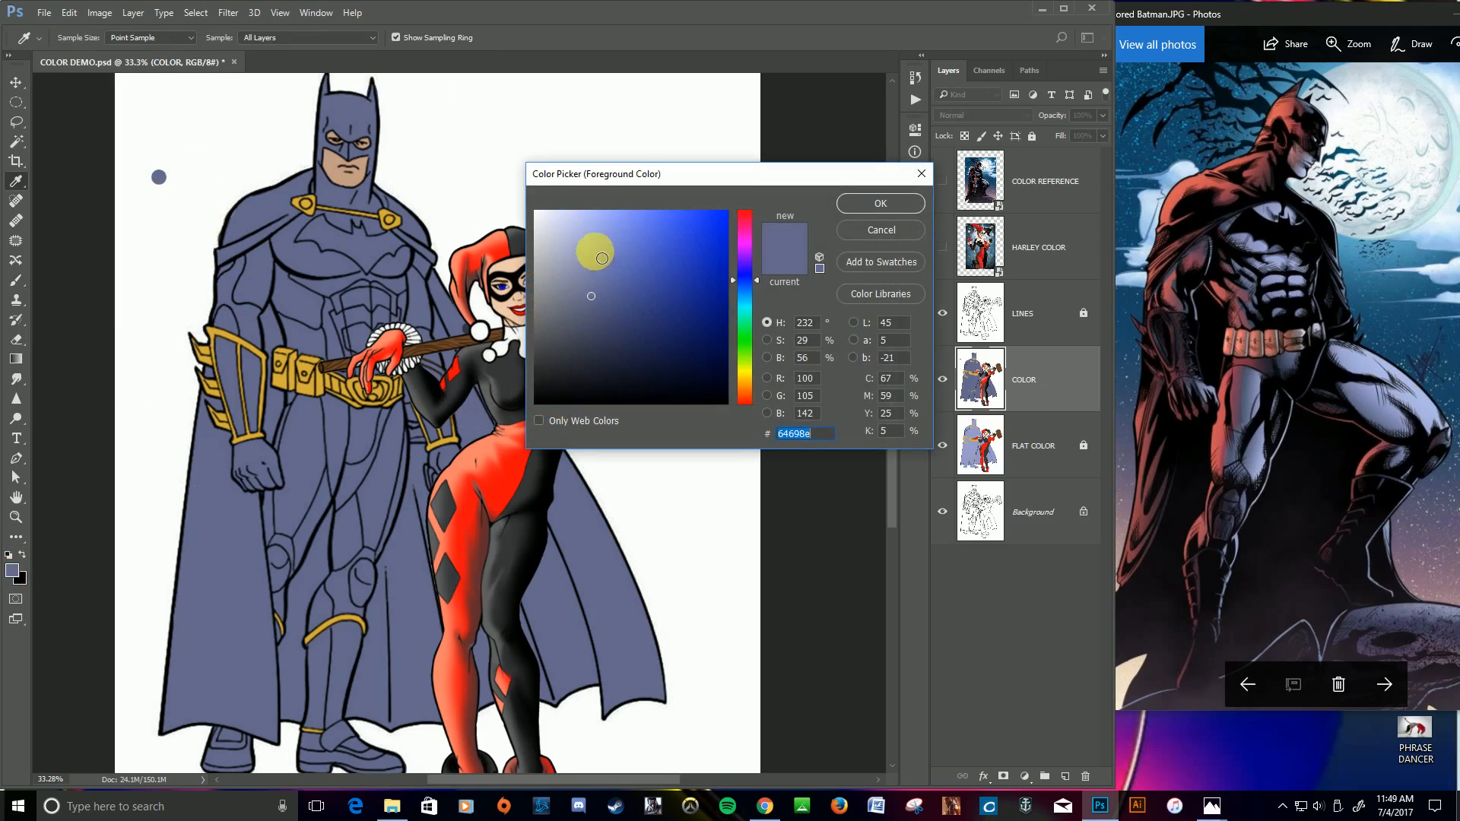
pyautogui.click(593, 244)
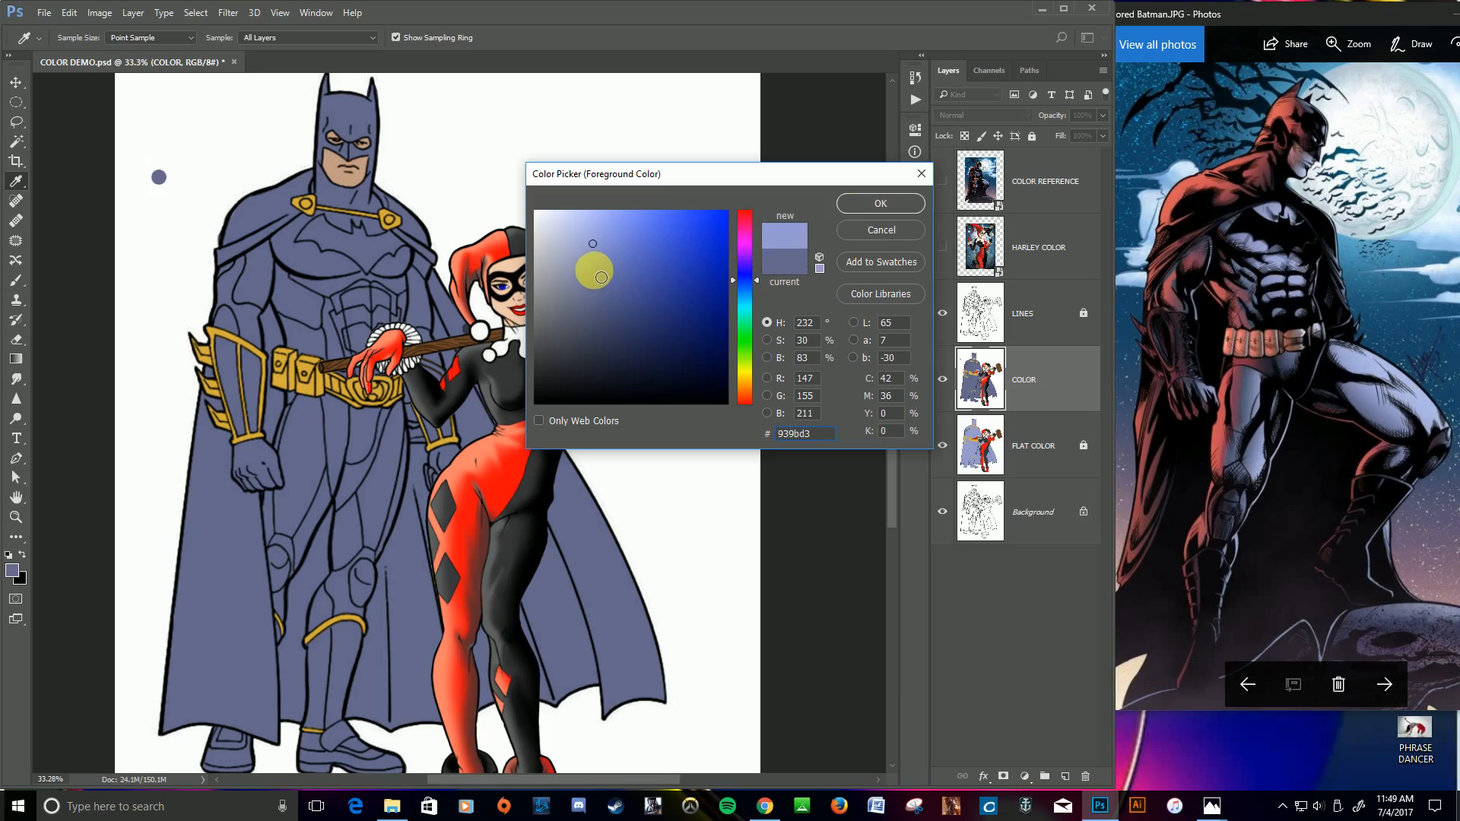
pyautogui.click(596, 272)
pyautogui.moveTo(600, 279); pyautogui.dragTo(600, 250)
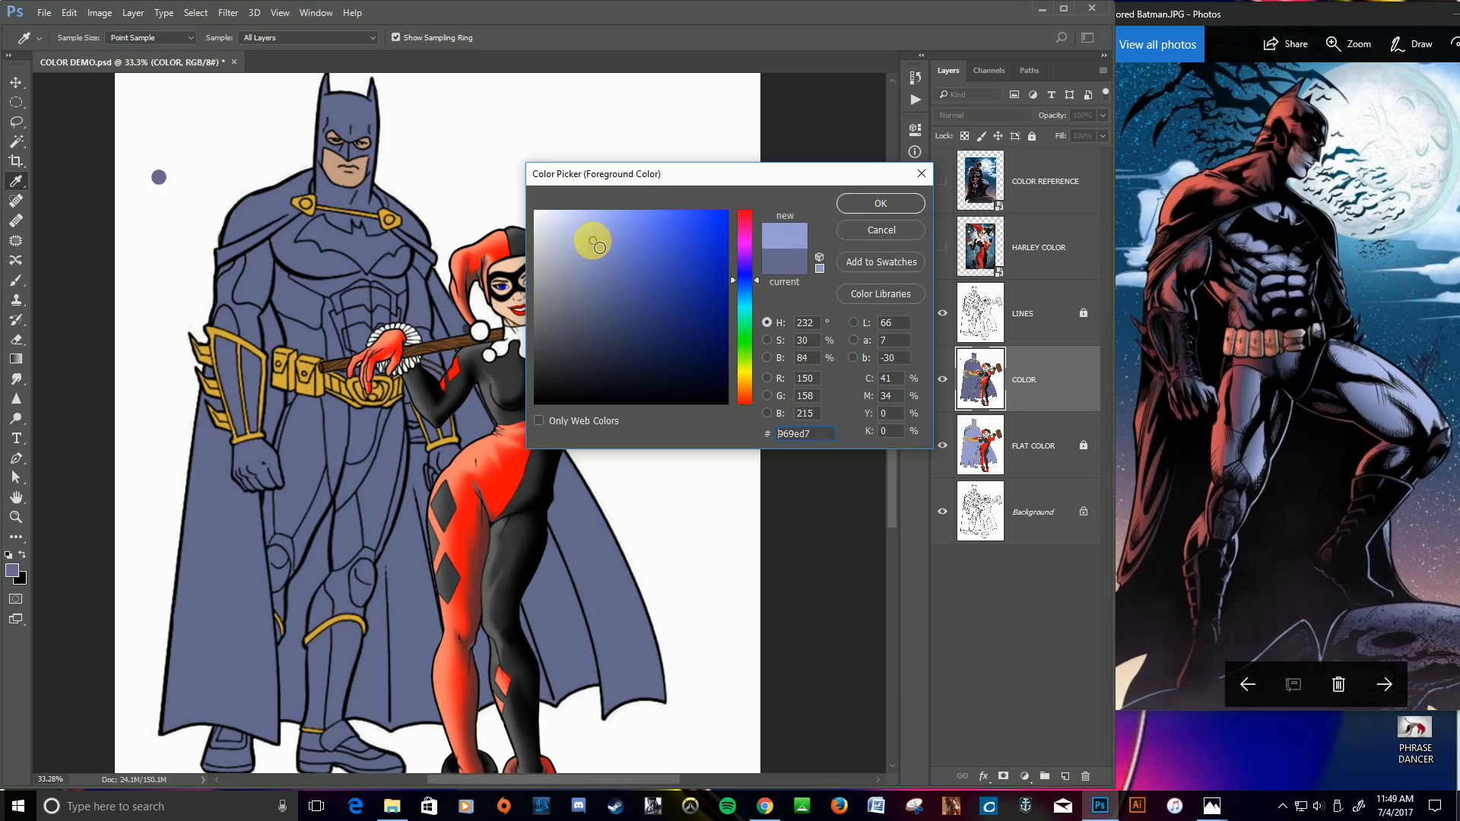
pyautogui.click(876, 204)
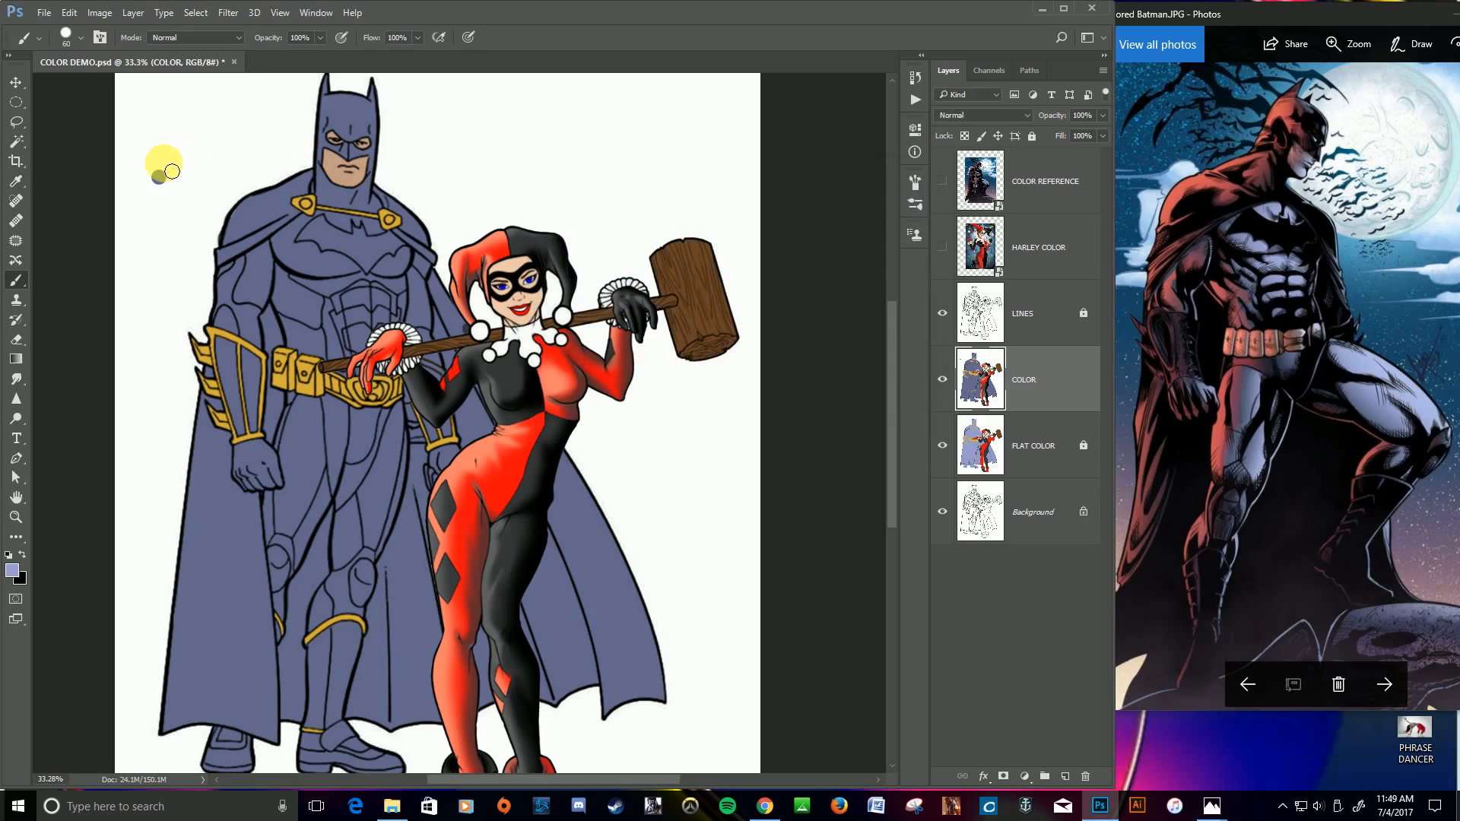
pyautogui.click(161, 156)
# Step: Sample the base-blue swatch, darken the foreground colour to 2e3041, and dab a shadow swatch below the other two
pyautogui.keyDown('alt'); pyautogui.click(159, 177); pyautogui.keyUp('alt')
pyautogui.click(19, 567)
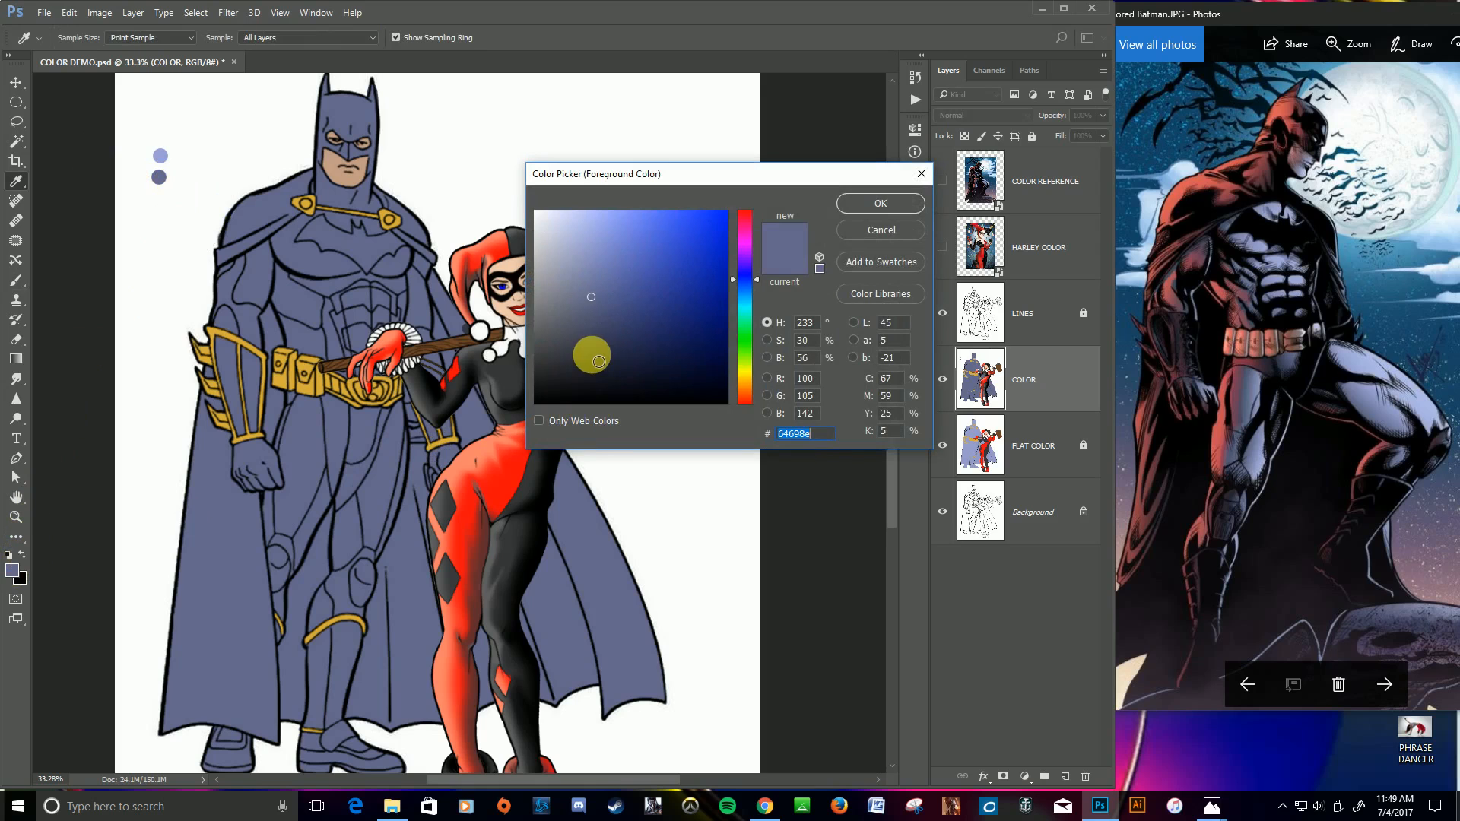
pyautogui.click(592, 355)
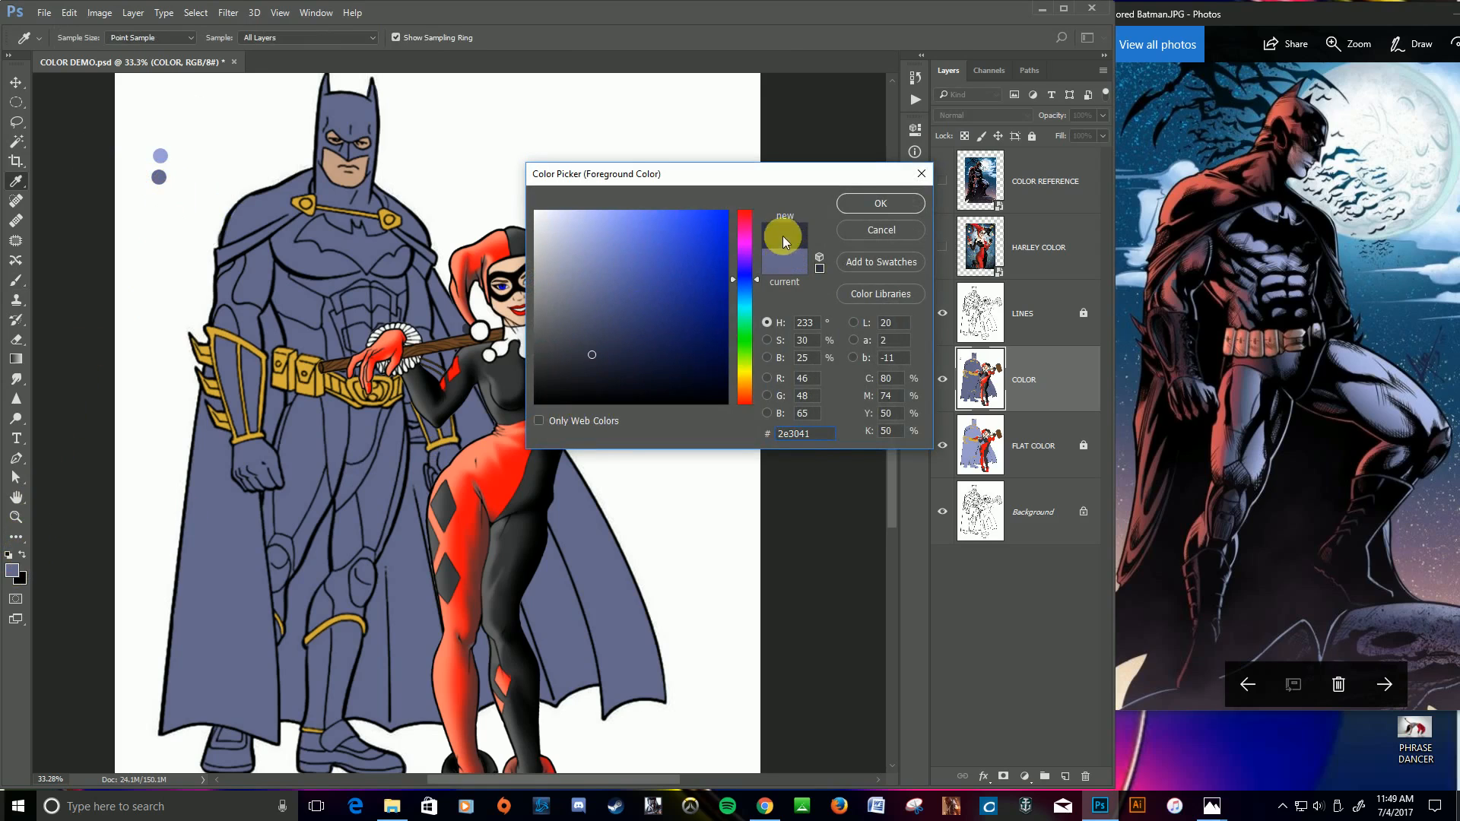
pyautogui.click(870, 203)
pyautogui.press('b')
pyautogui.click(163, 210)
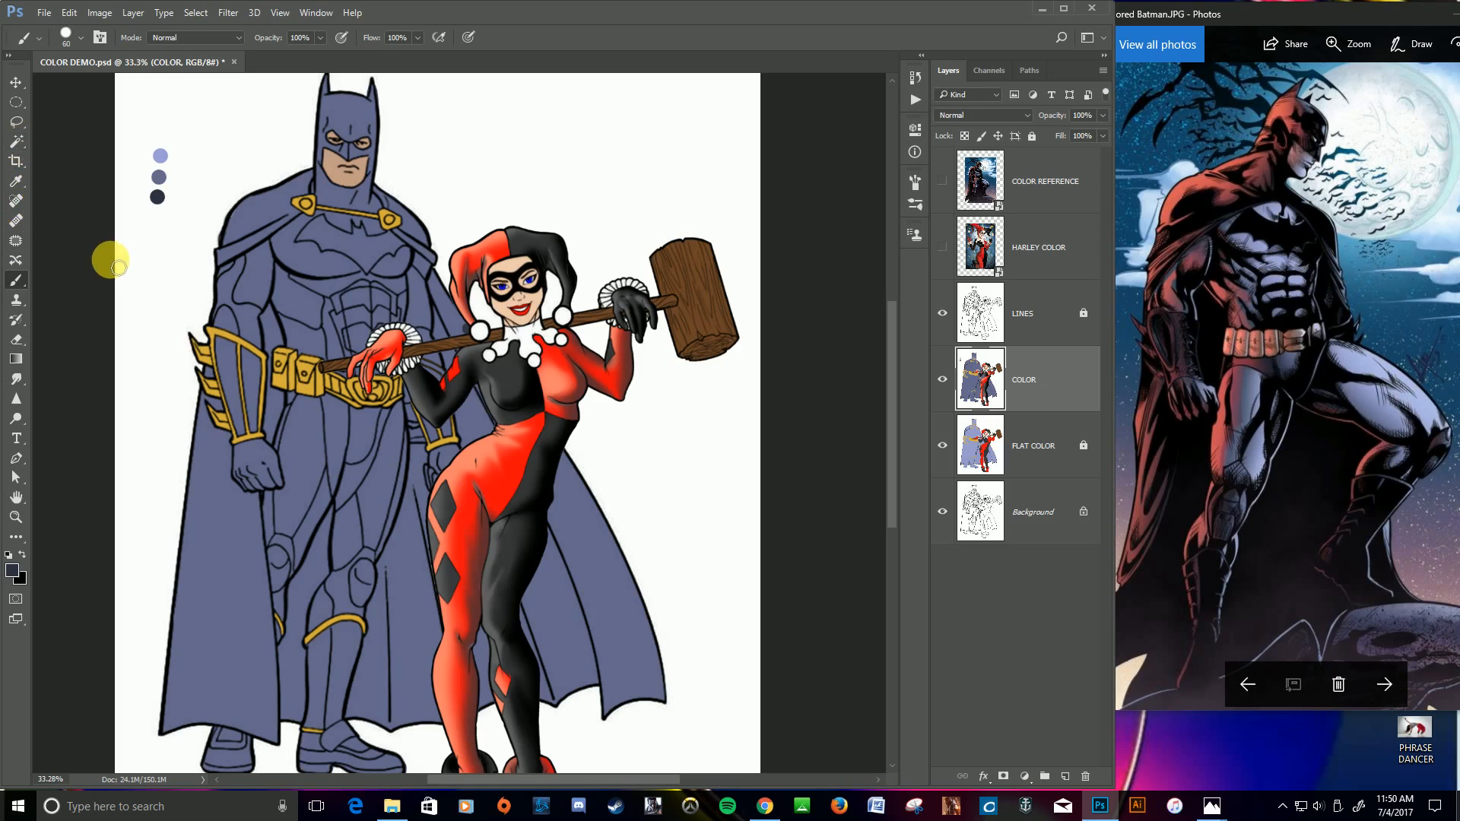
# Step: Select all of Batman's base-blue areas with the Magic Wand and choose the soft round 300 px brush with 0% hardness
pyautogui.press('w')
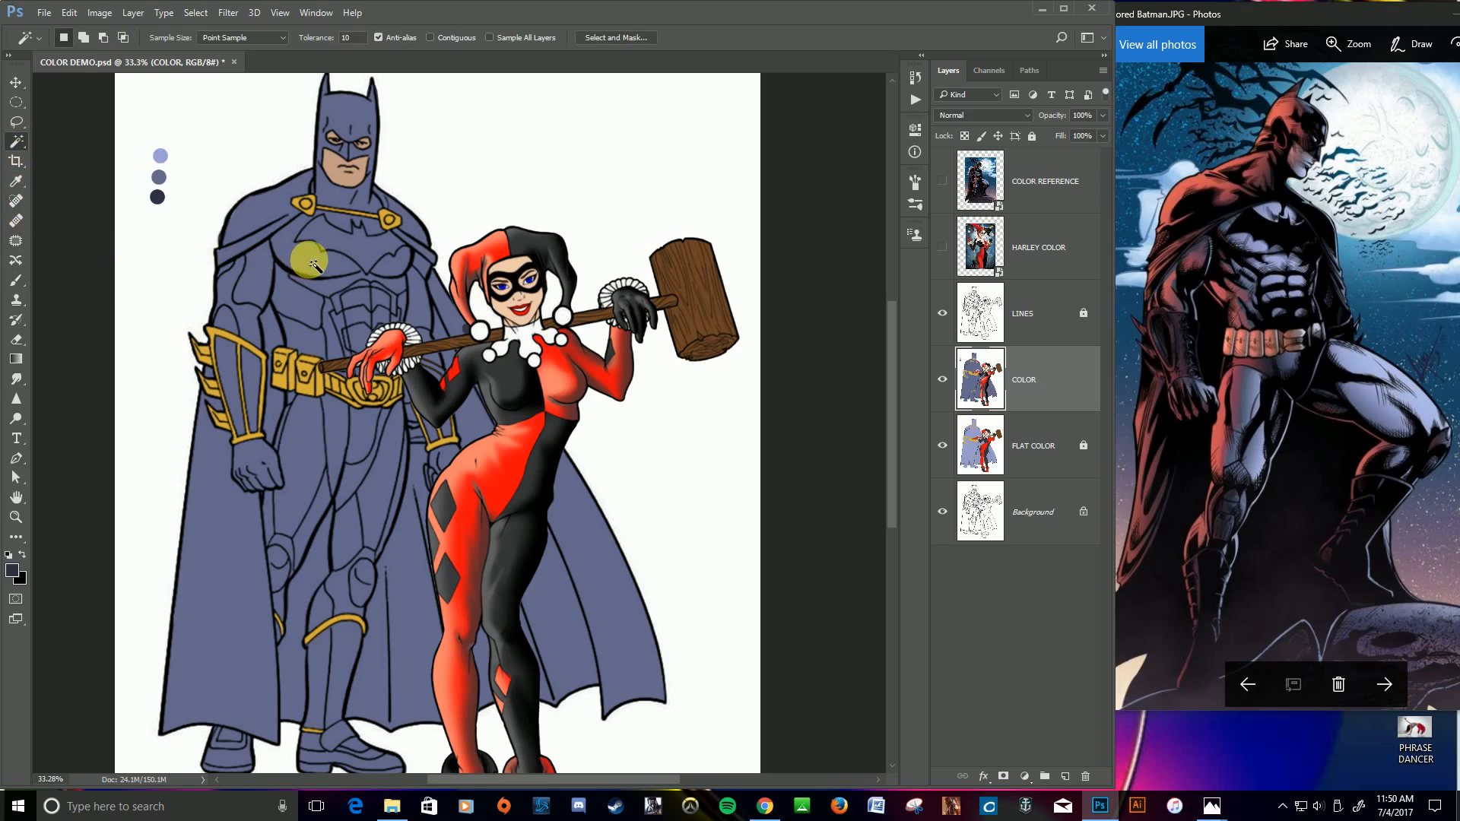
pyautogui.click(316, 286)
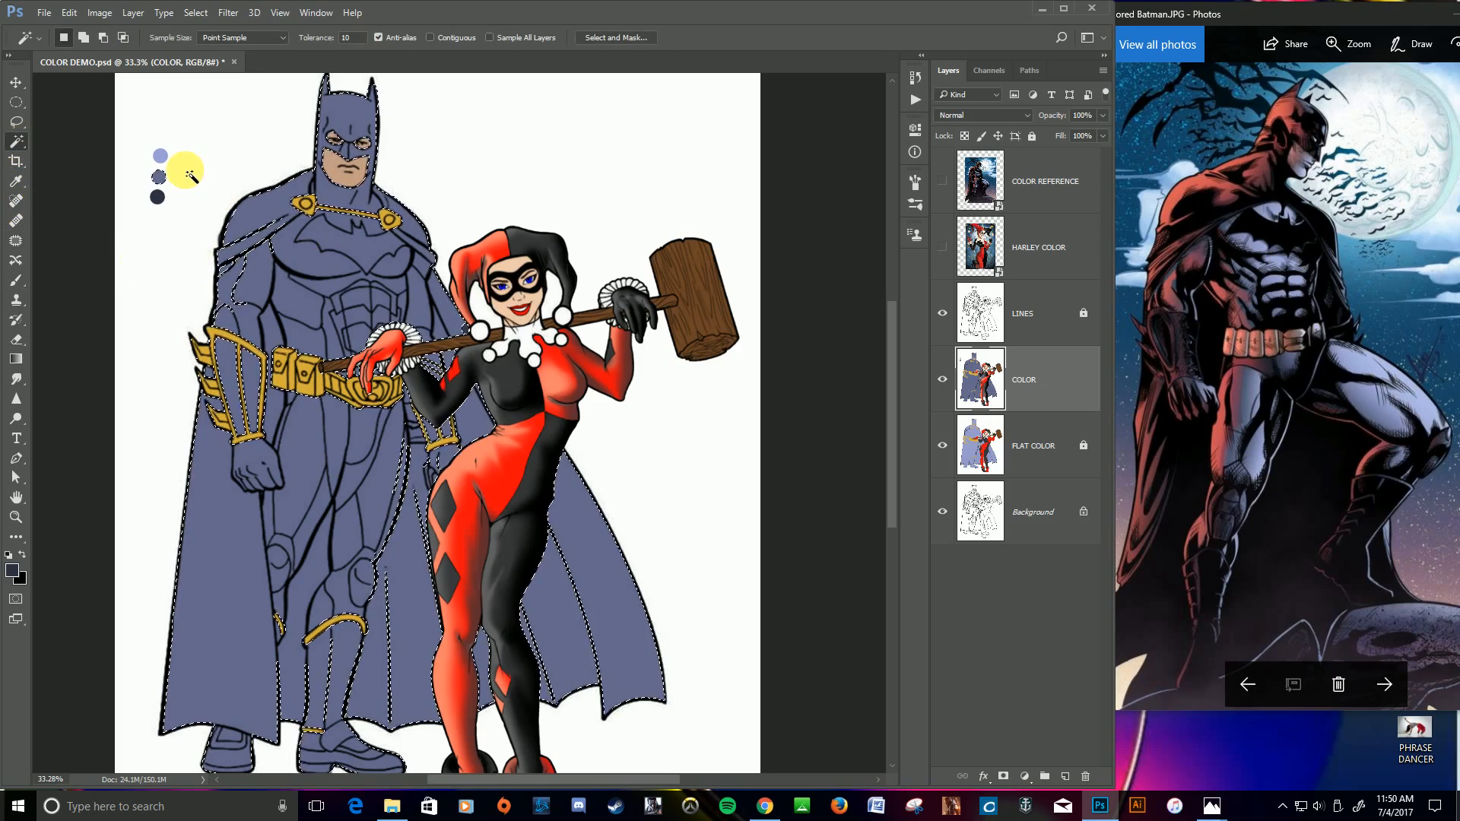
pyautogui.press('b')
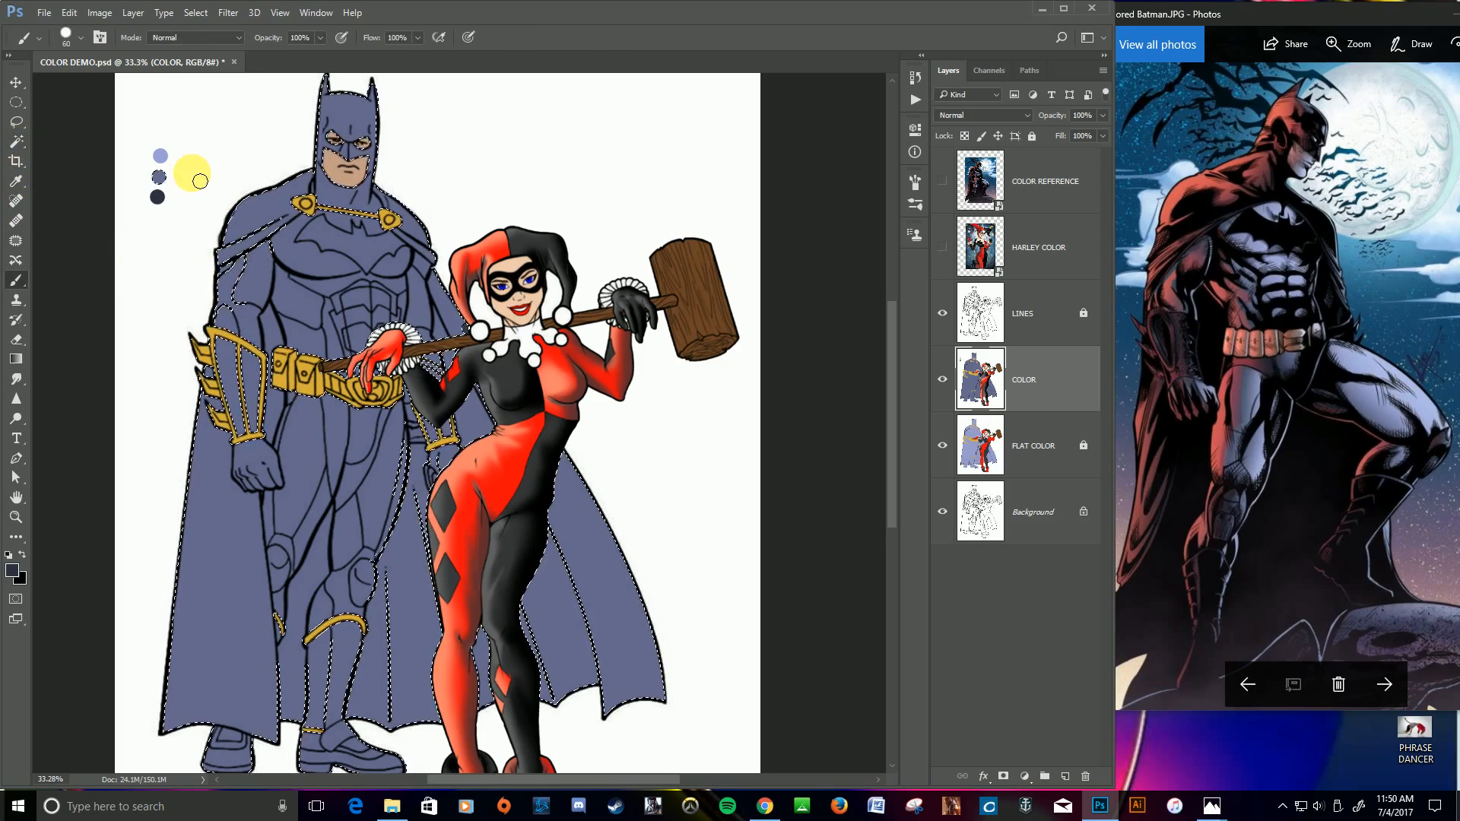
pyautogui.click(81, 37)
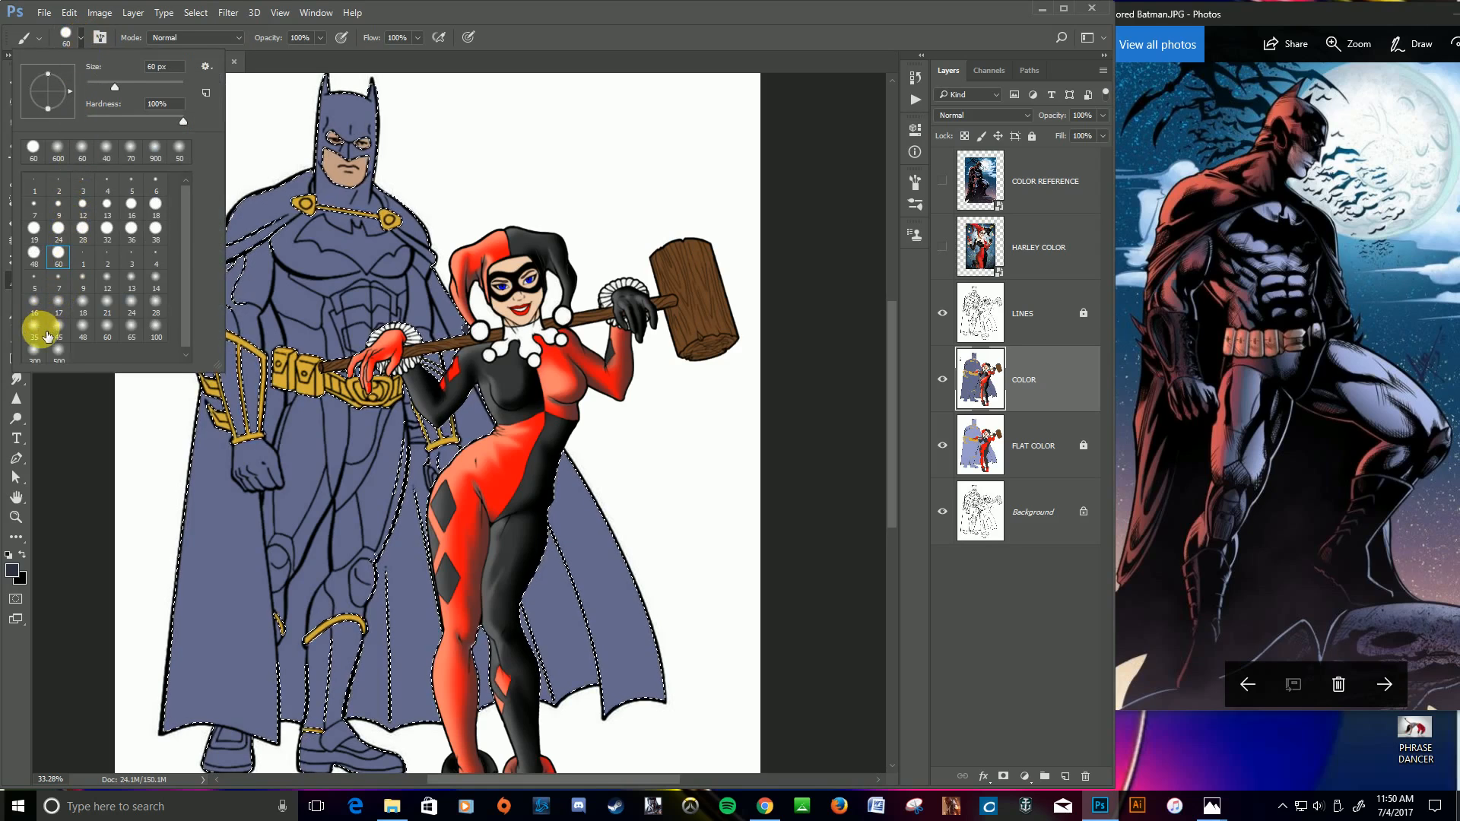
pyautogui.click(34, 351)
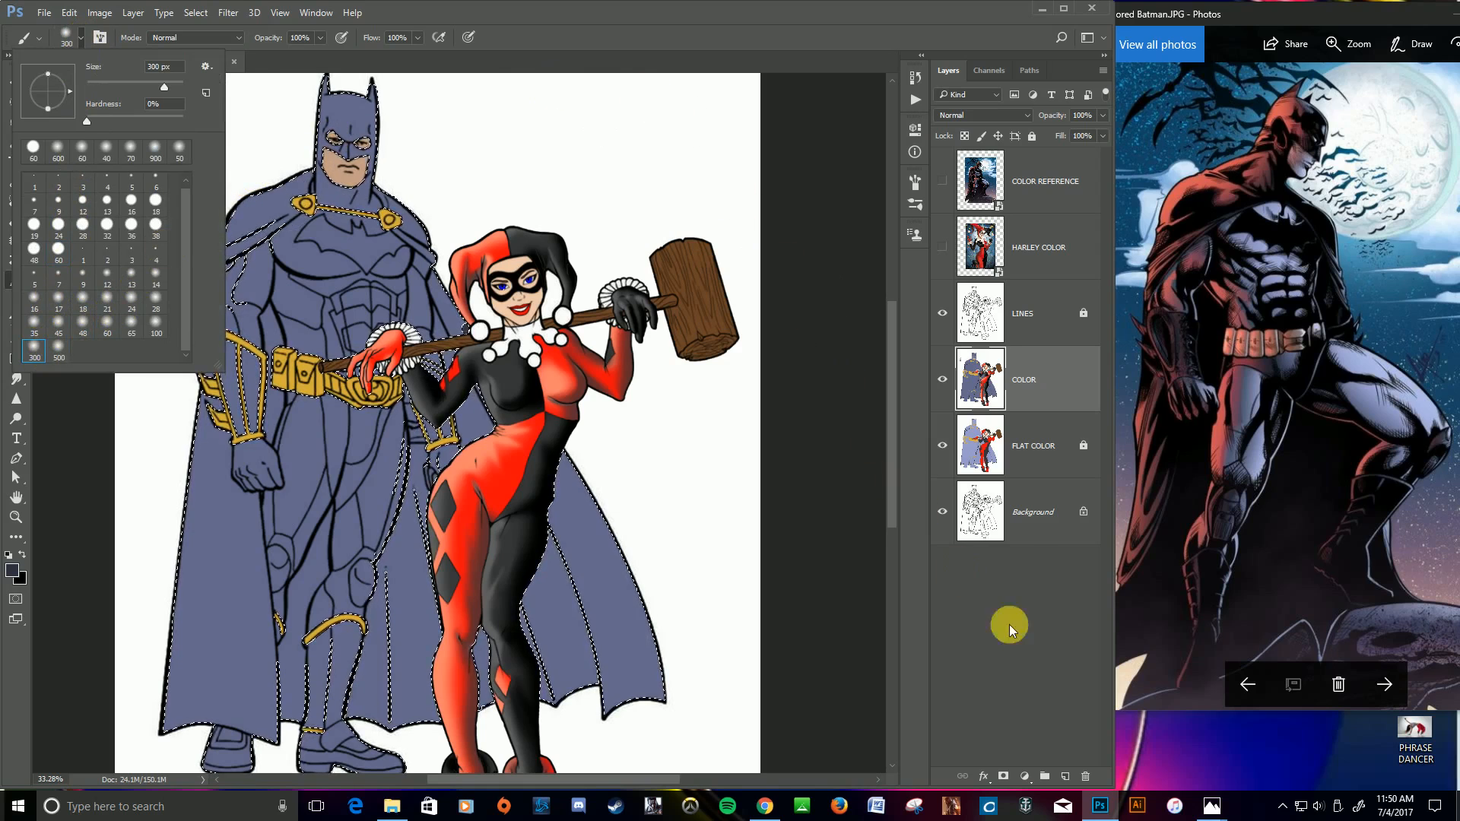
# Step: Switch to the Basic Shapes.JPG photo to examine light and shadow on the sphere, cylinder and cube, then return to Photoshop
pyautogui.click(1201, 812)
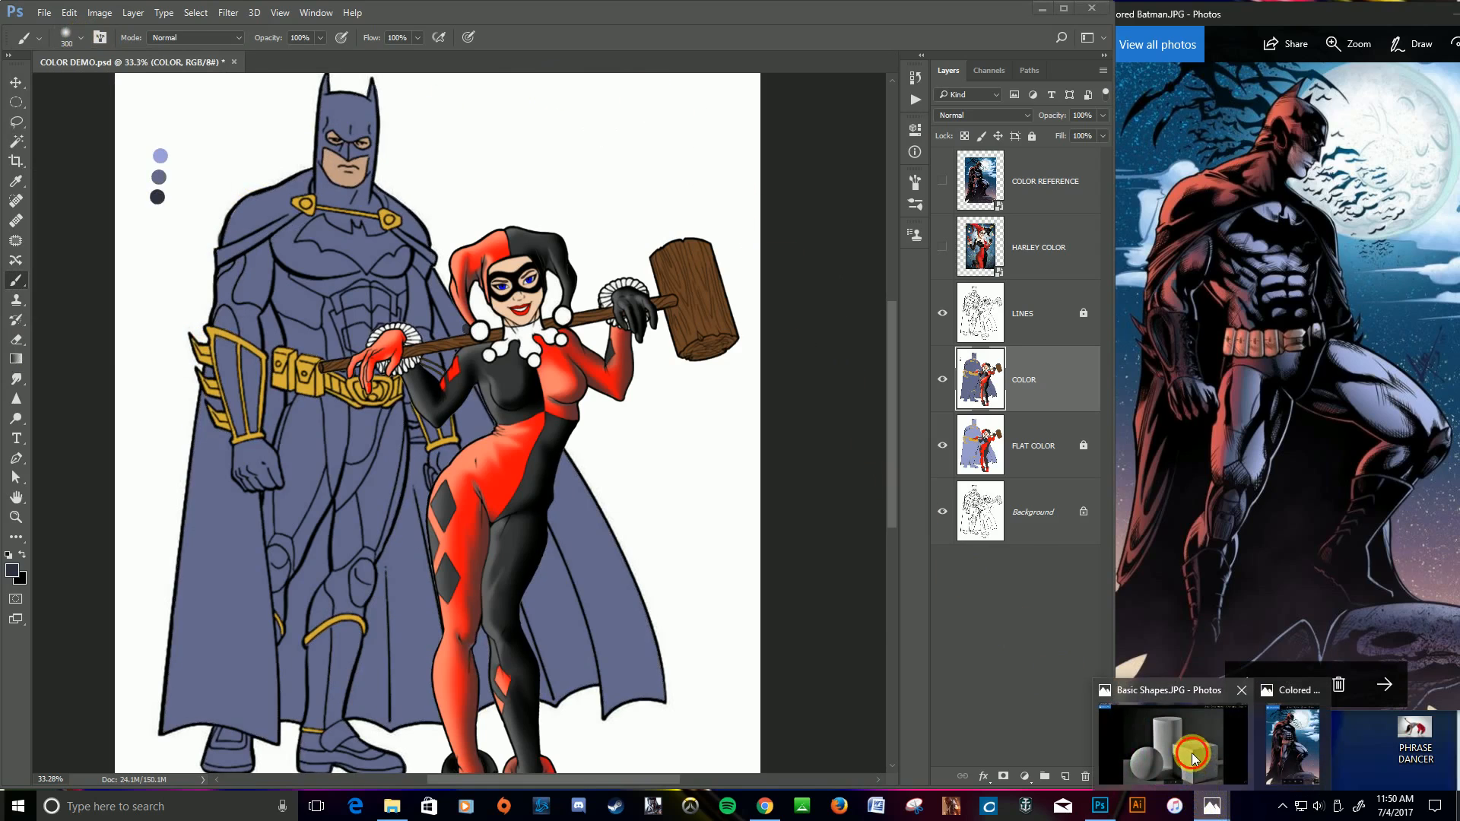
pyautogui.click(1193, 753)
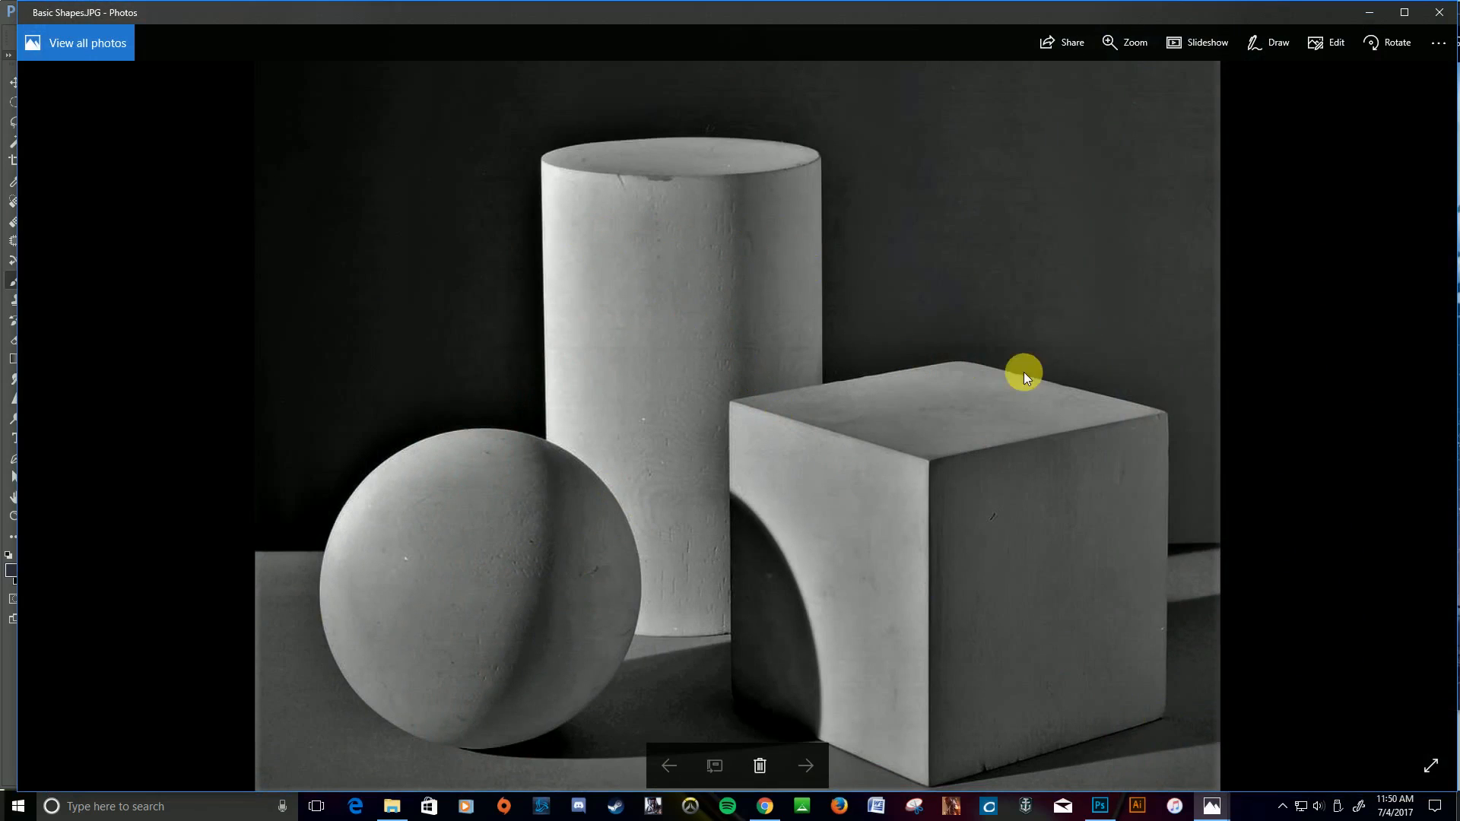
pyautogui.click(1377, 15)
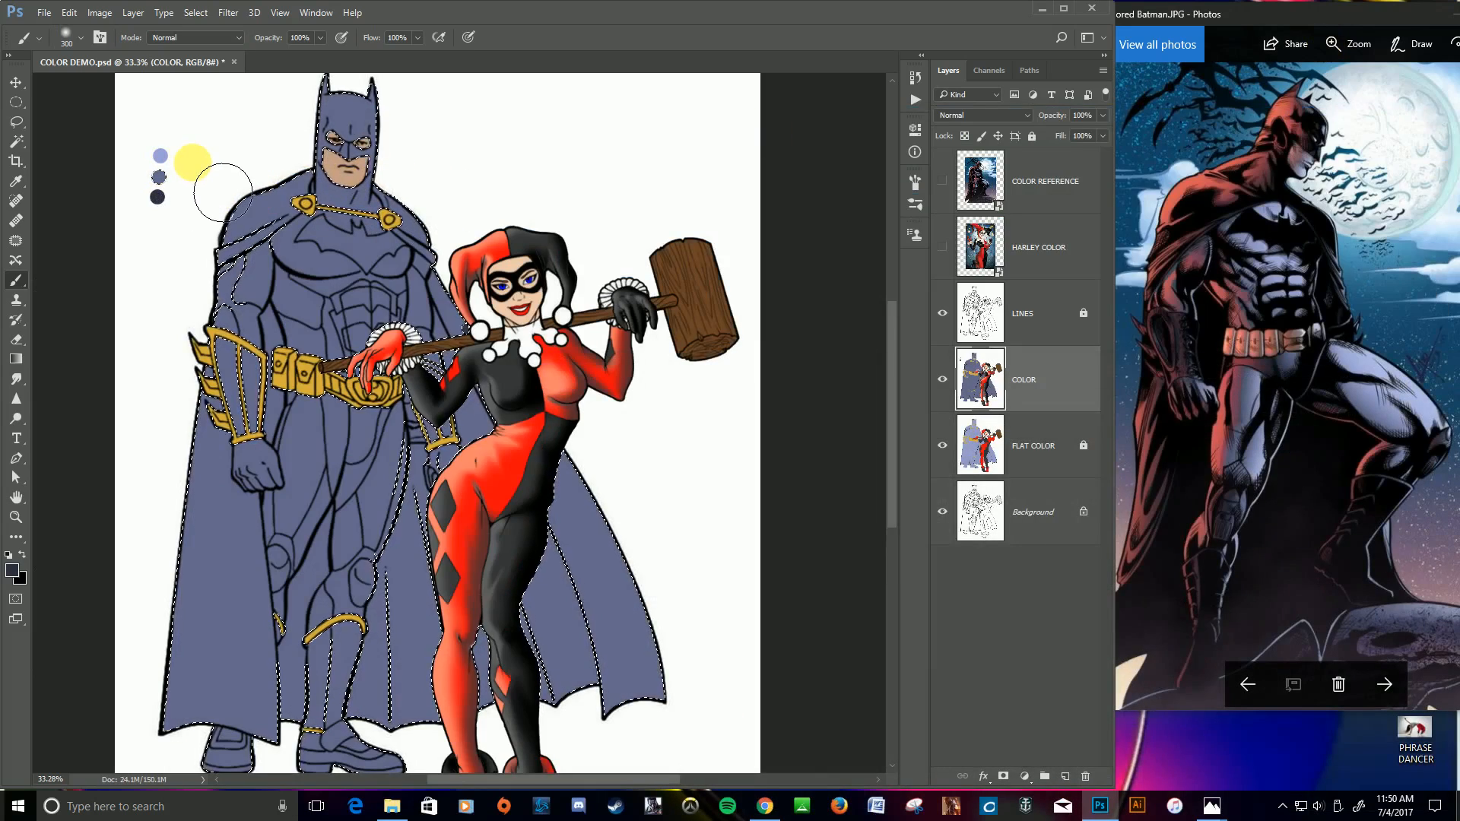
# Step: Sample the light-blue swatch and paint soft highlights on Batman's shoulder, arm and nearby cape with the brush reduced to 200 px, then deselect
pyautogui.keyDown('alt'); pyautogui.click(160, 156); pyautogui.keyUp('alt')
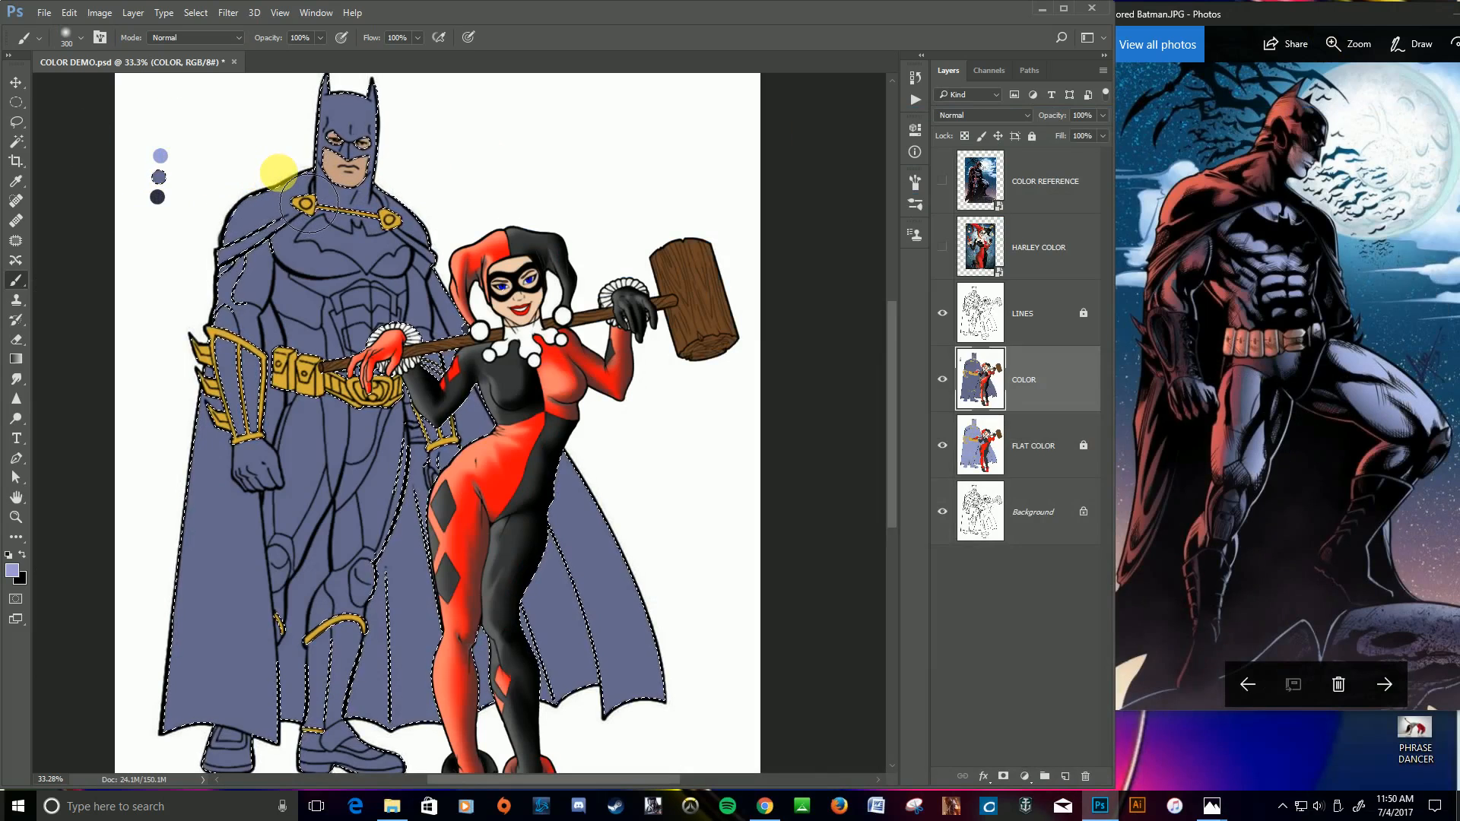
pyautogui.press('[')
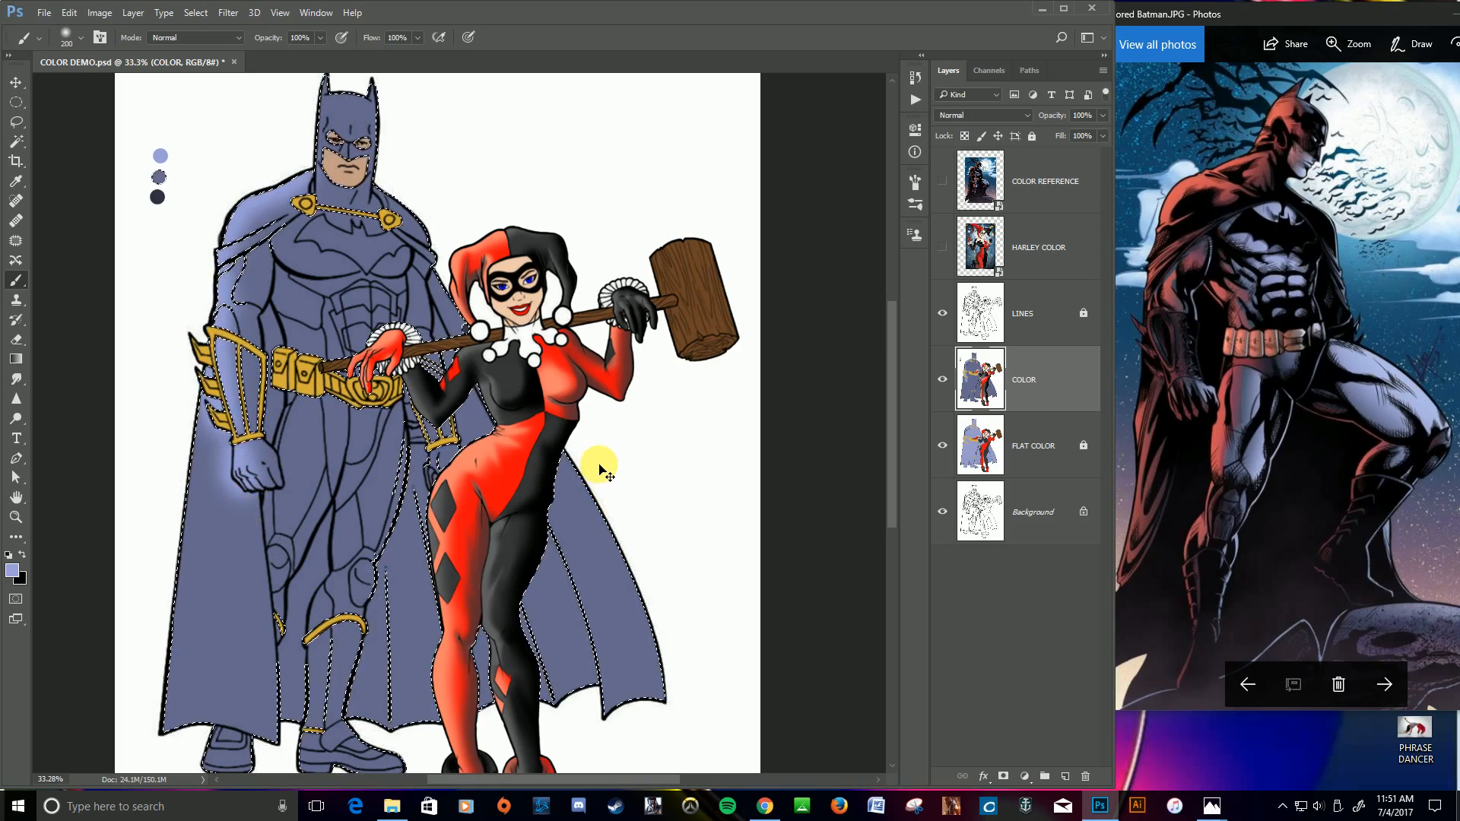
pyautogui.hotkey('ctrl', 'd')
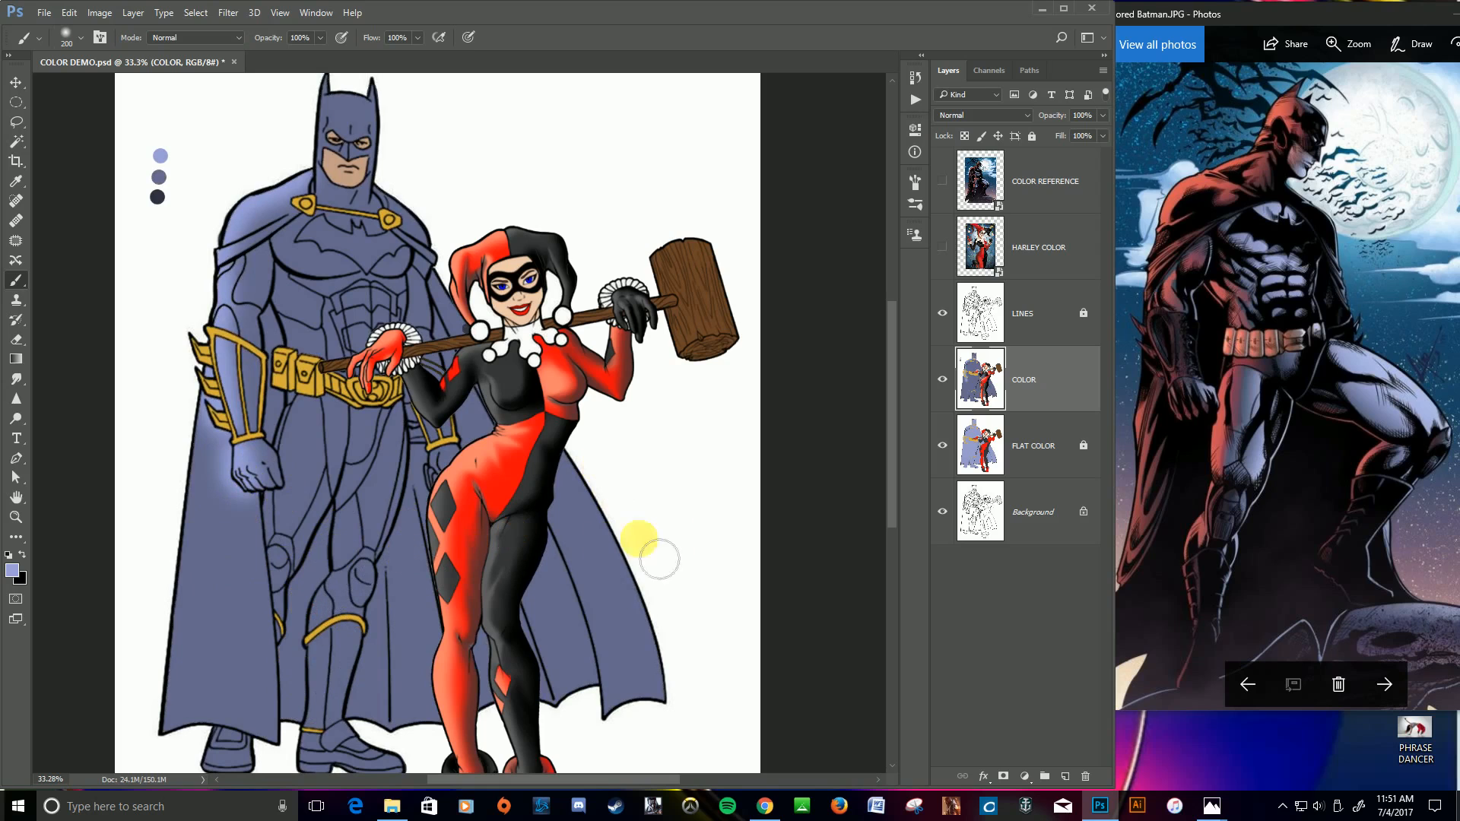
# Step: On the LINES layer, select the cape panel behind Batman's right arm using the Magic Wand with tolerance 100 and Contiguous on
pyautogui.click(996, 313)
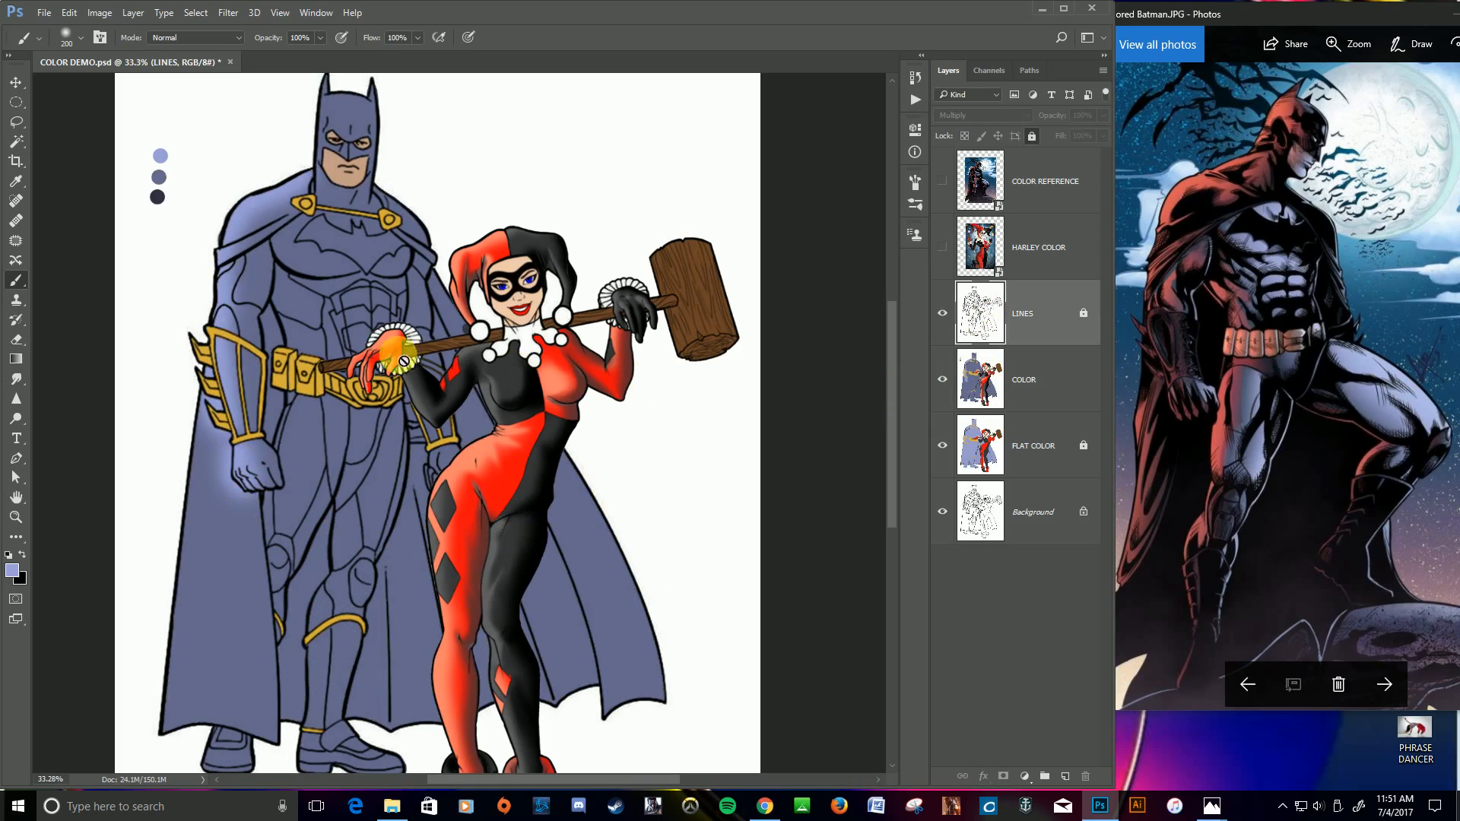
pyautogui.press('w')
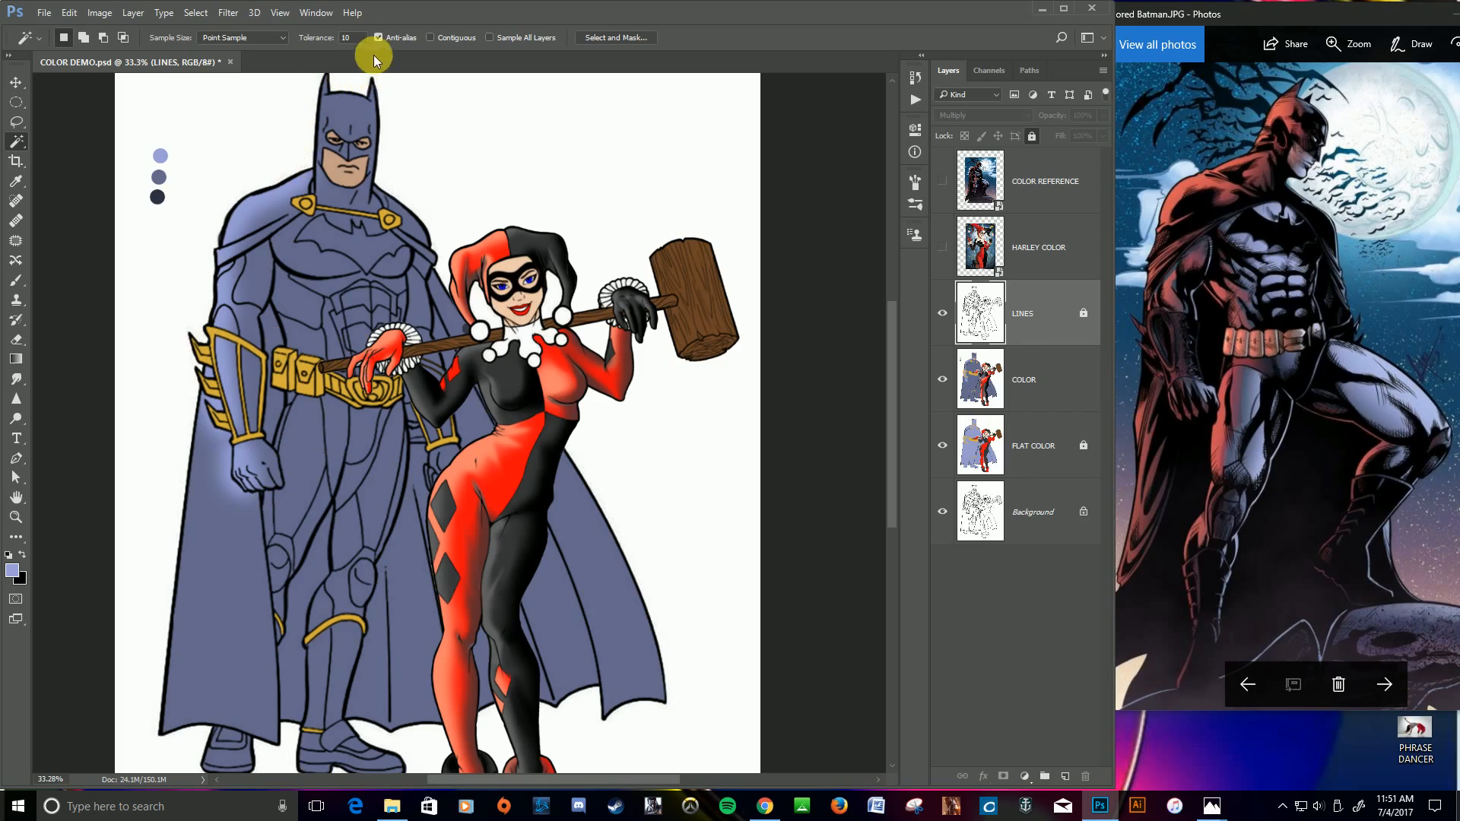
pyautogui.click(351, 42)
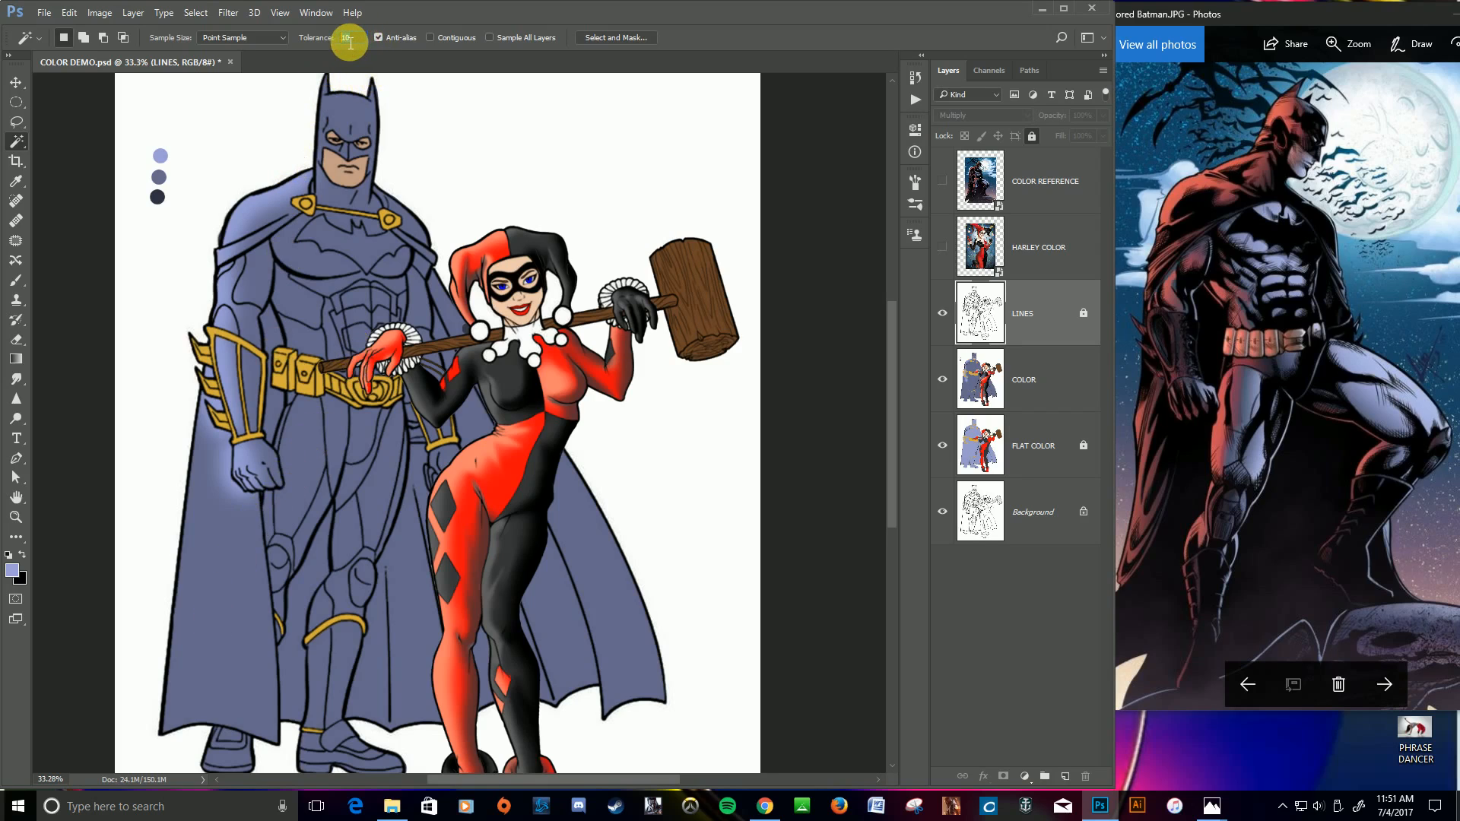
pyautogui.write('0')
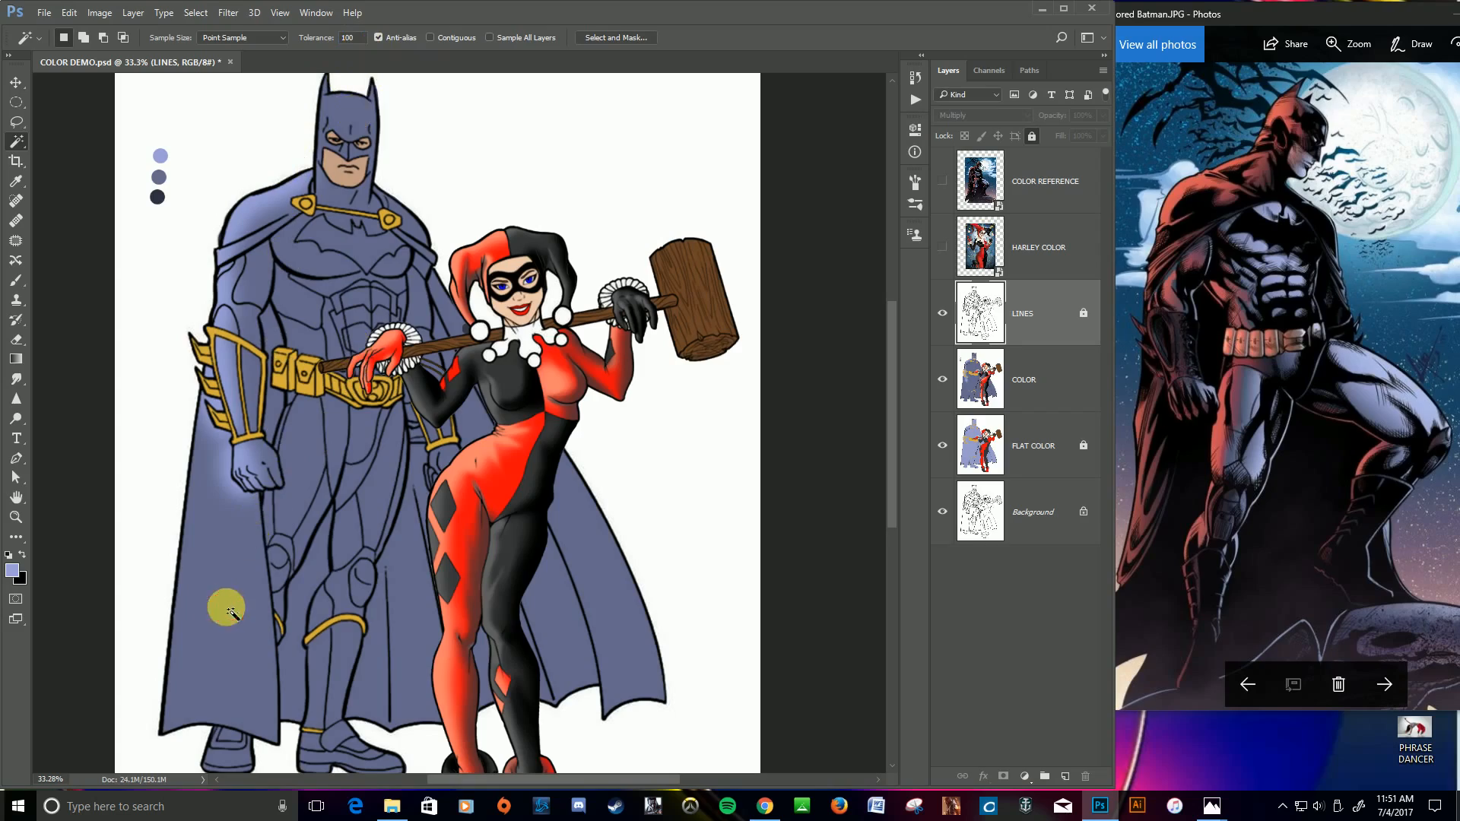
pyautogui.click(250, 633)
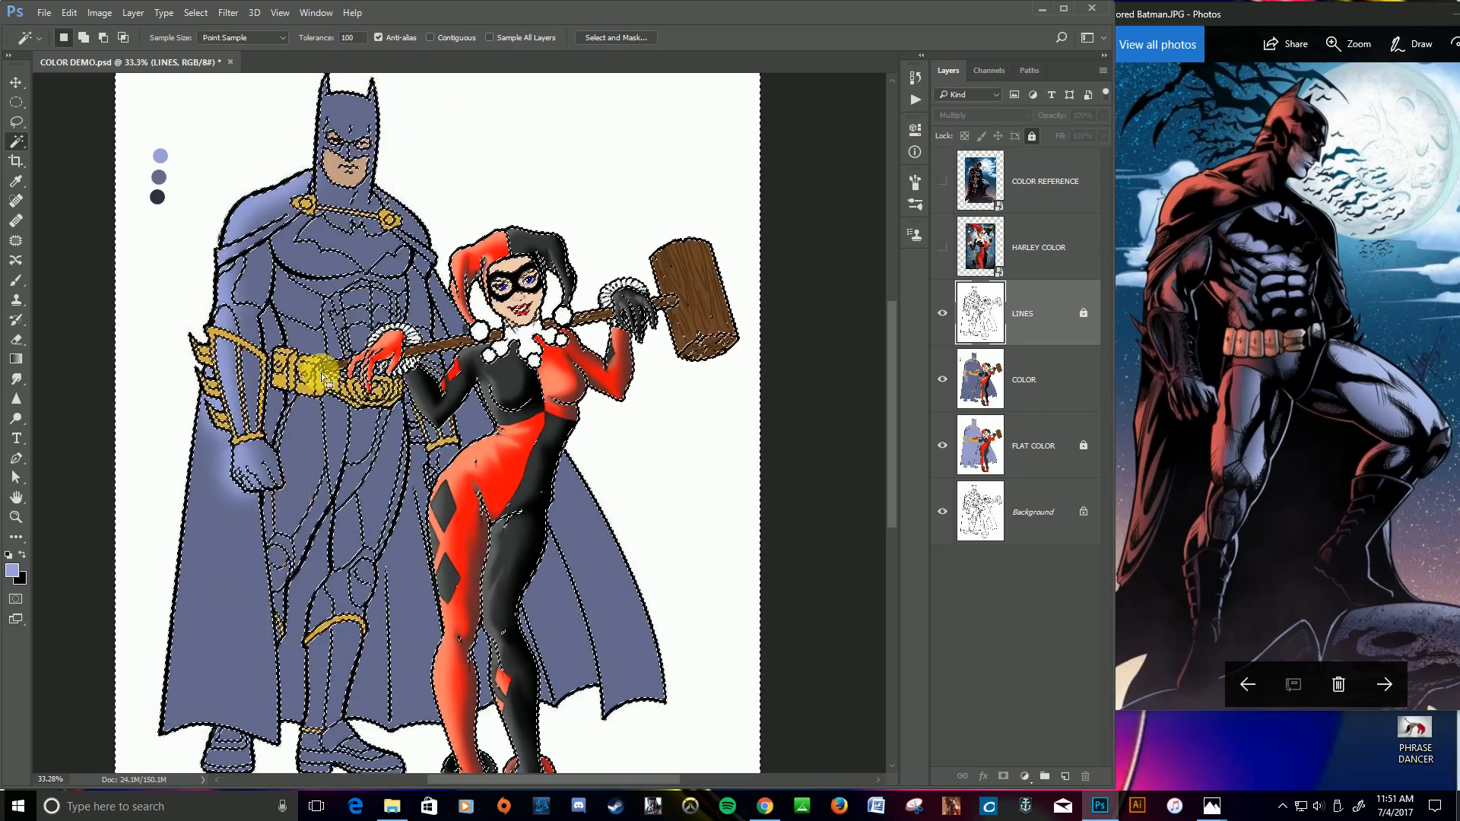
pyautogui.click(430, 38)
pyautogui.click(360, 379)
pyautogui.click(223, 610)
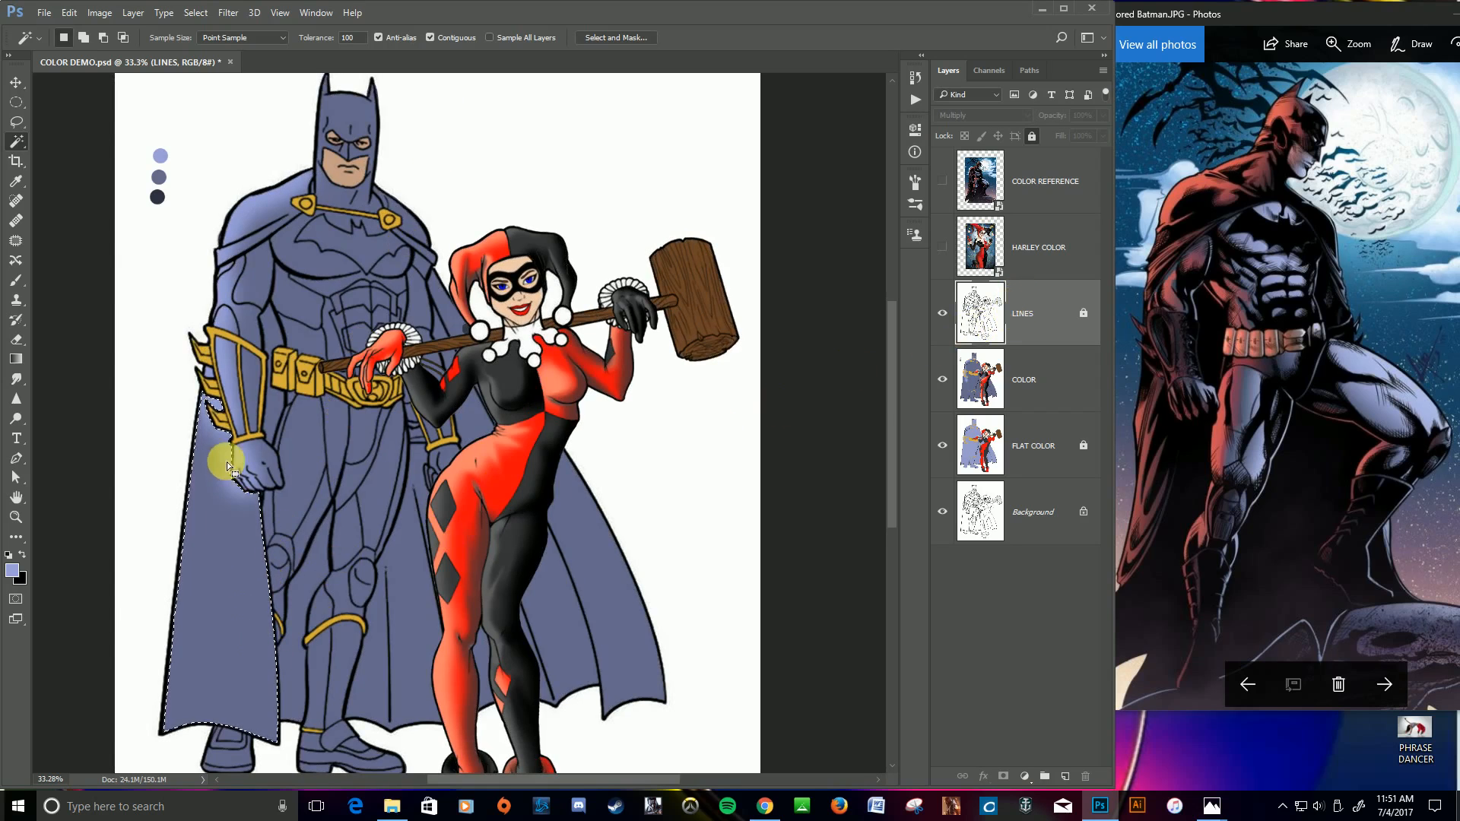
# Step: On the COLOR layer, paint the selected cape panel light blue with the brush enlarged to 700 px, then deselect
pyautogui.click(996, 379)
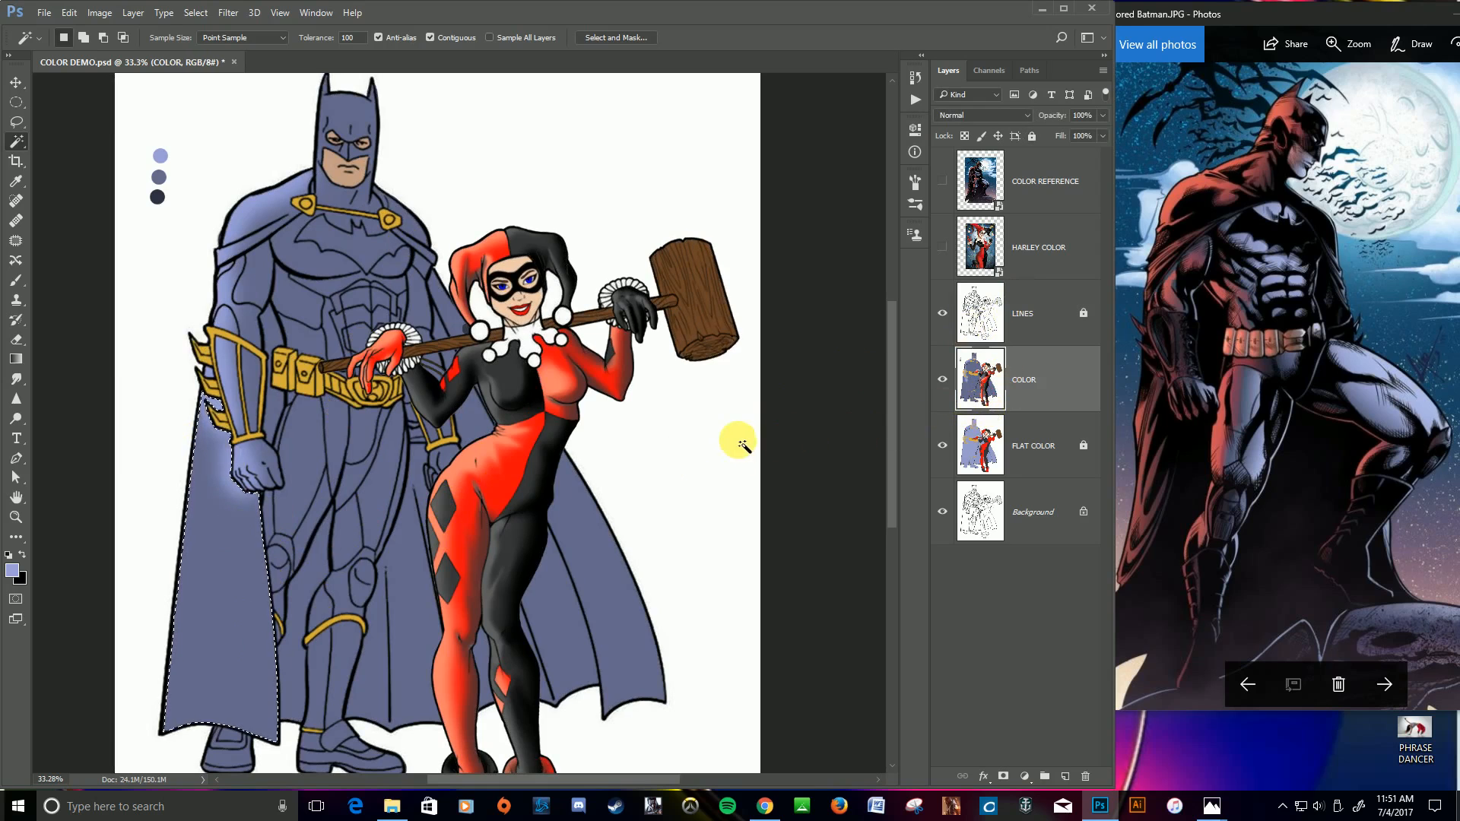
pyautogui.press('b')
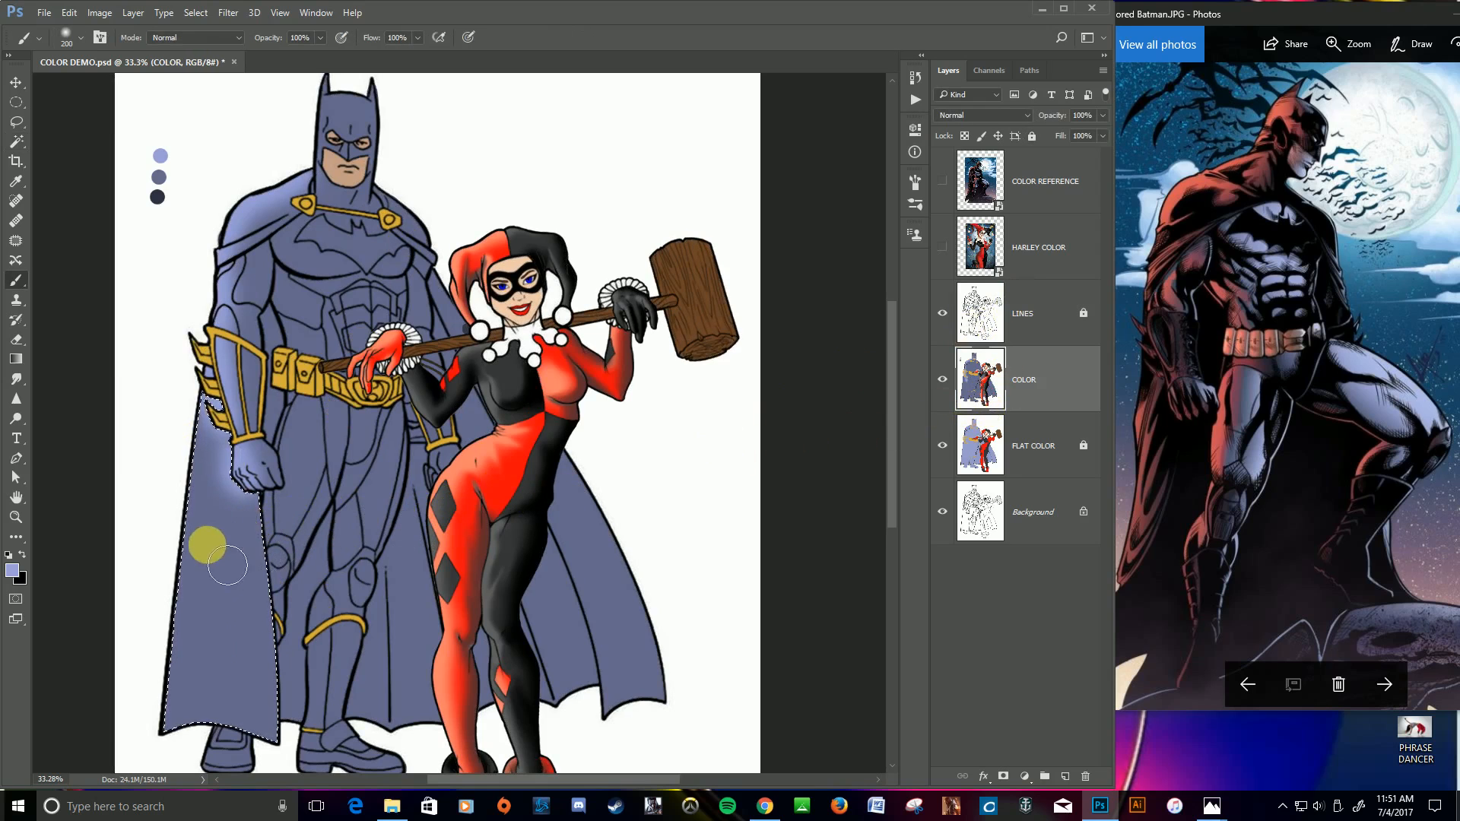
pyautogui.press(']')
pyautogui.press(']')
pyautogui.press(']')
pyautogui.press(']')
pyautogui.press(']')
pyautogui.moveTo(212, 405)
pyautogui.mouseDown()
pyautogui.moveTo(211, 503)
pyautogui.moveTo(169, 724)
pyautogui.moveTo(195, 410)
pyautogui.moveTo(230, 559)
pyautogui.mouseUp()
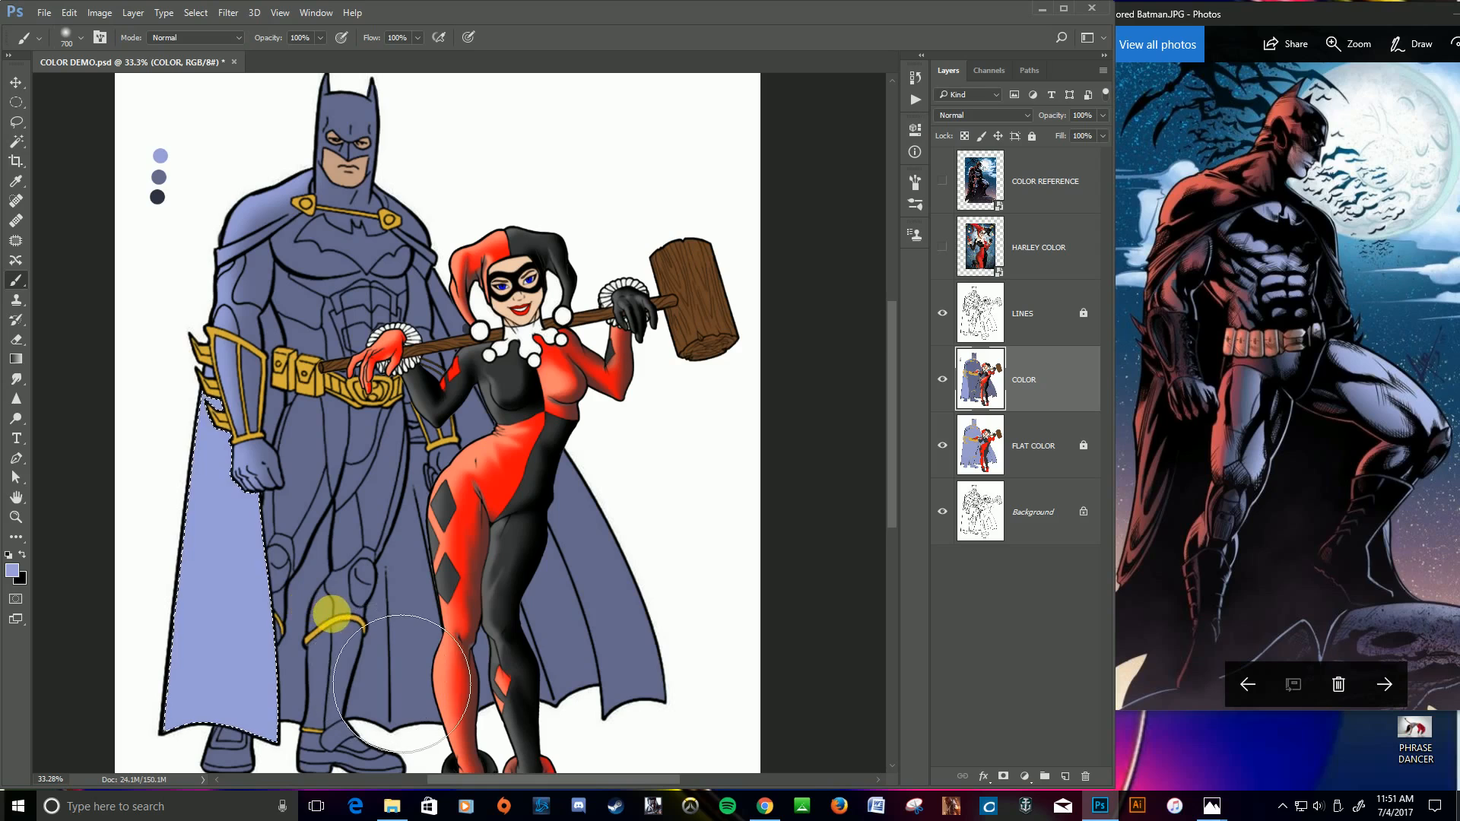
pyautogui.hotkey('ctrl', 'd')
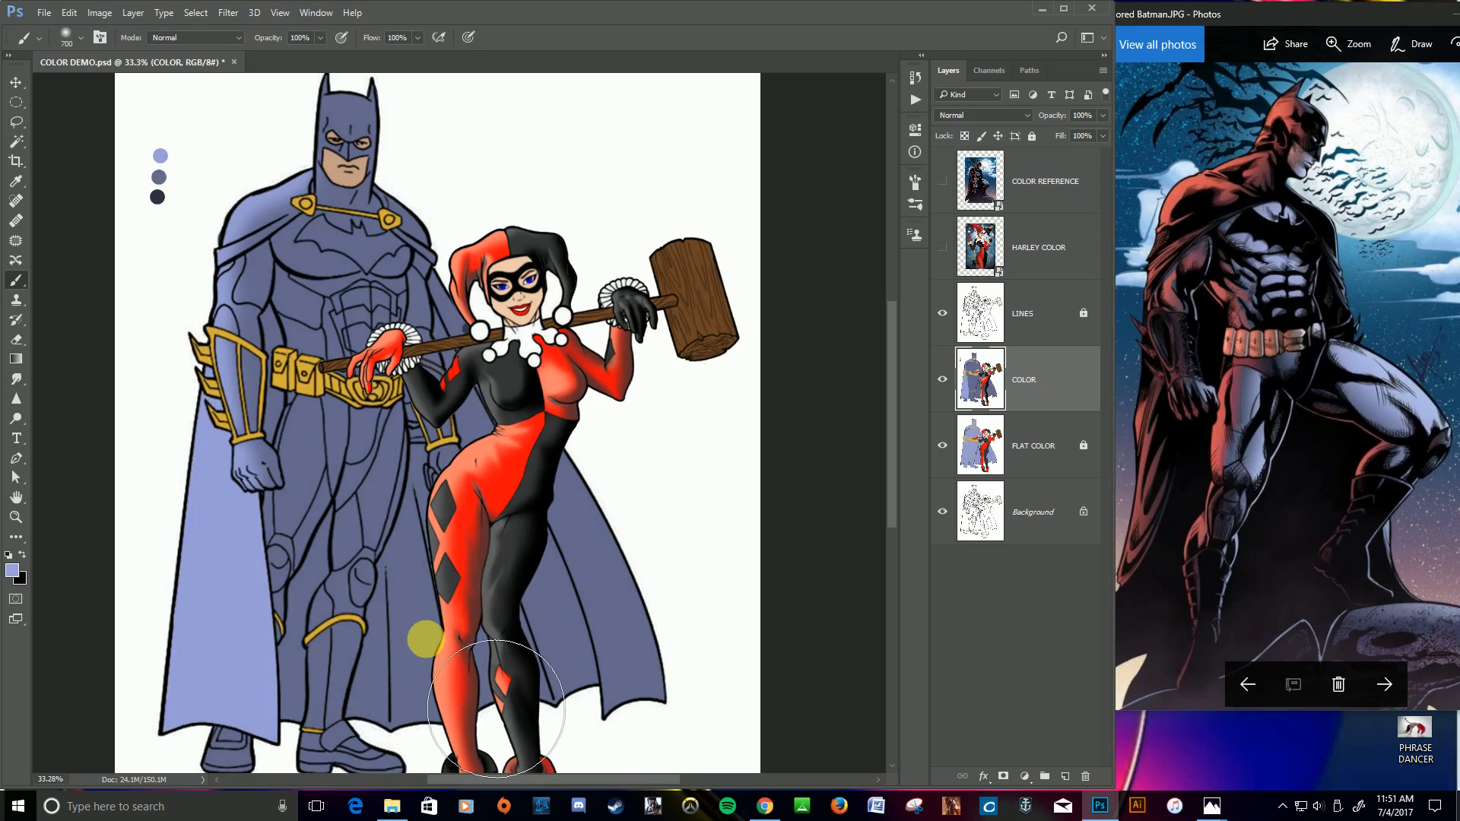
# Step: Select the sections of Batman's right arm and hand from the LINES layer with the Magic Wand, then return to the COLOR layer with the Brush
pyautogui.click(1030, 310)
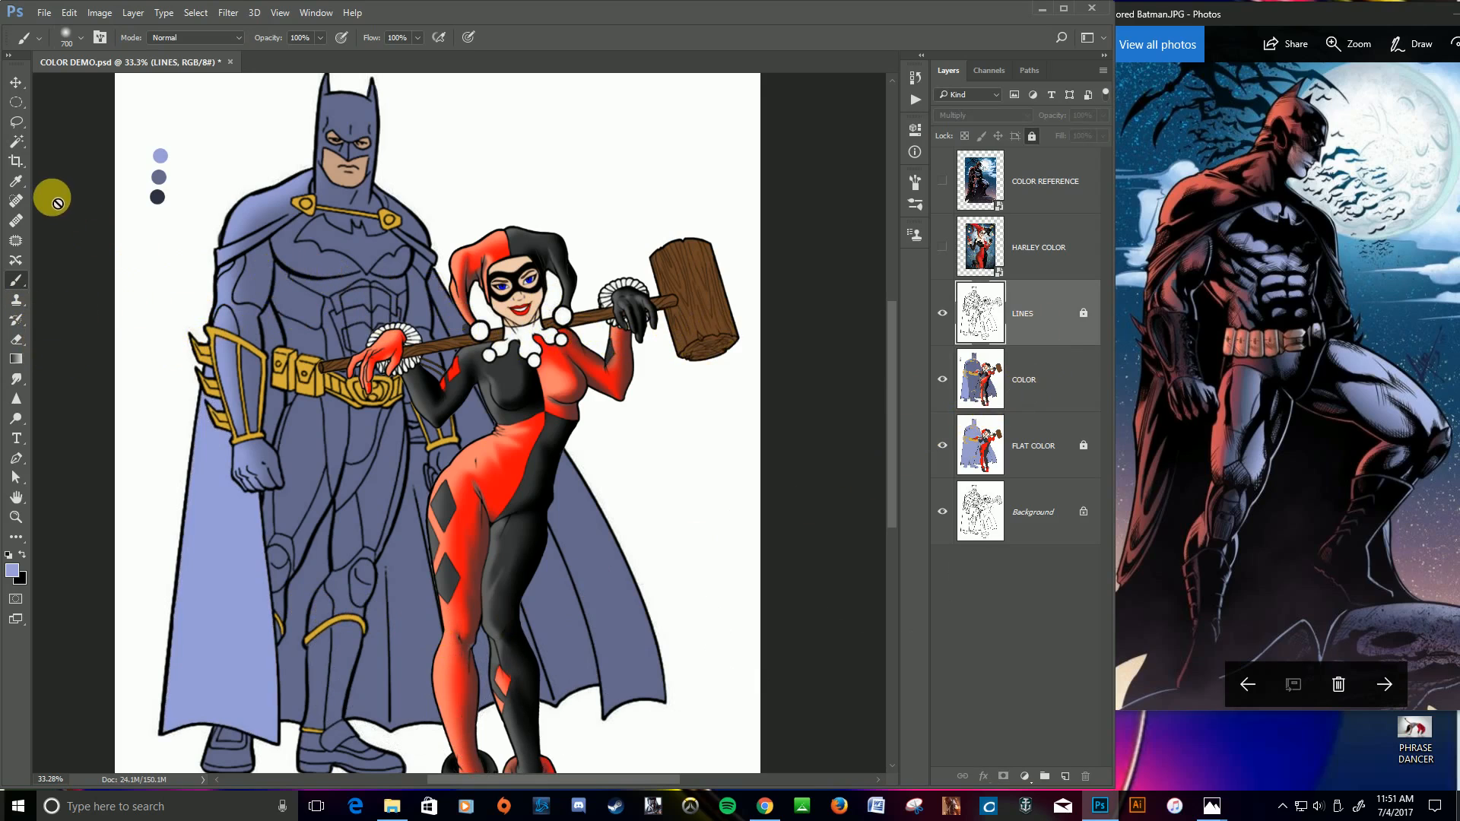
pyautogui.press('w')
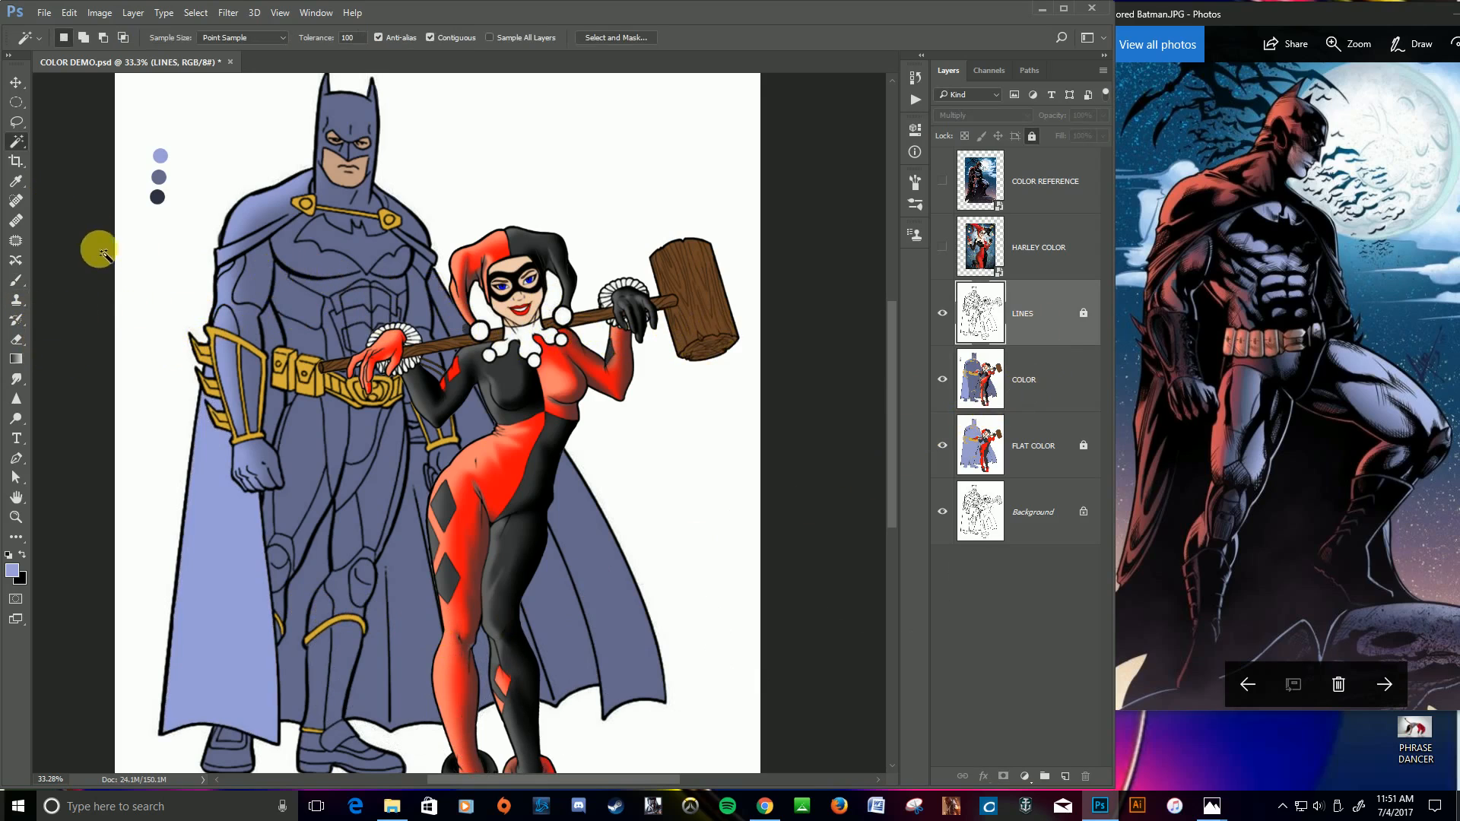
pyautogui.click(259, 276)
pyautogui.press('shift')
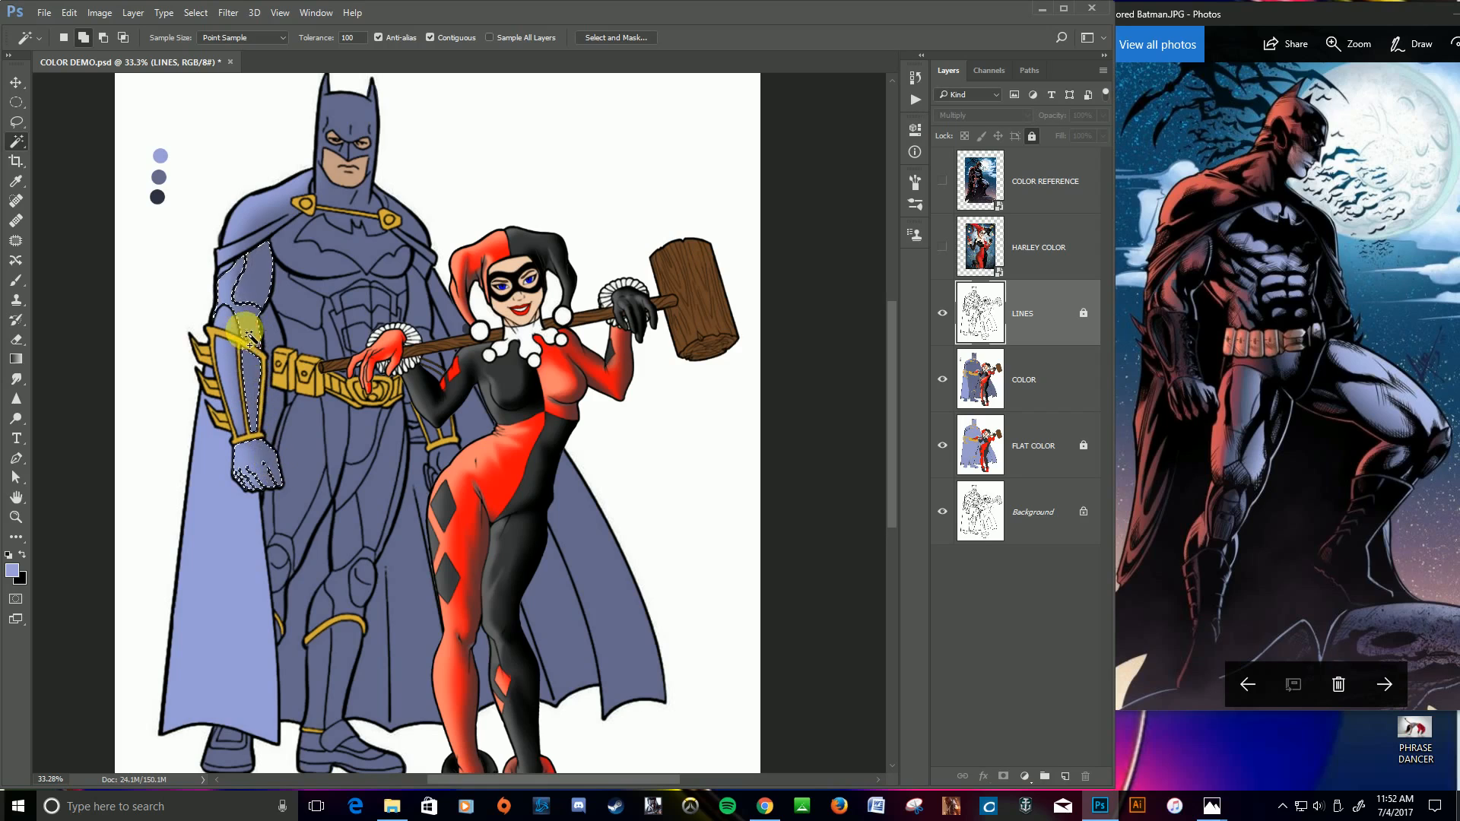
pyautogui.keyDown('shift'); pyautogui.click(275, 314); pyautogui.keyUp('shift')
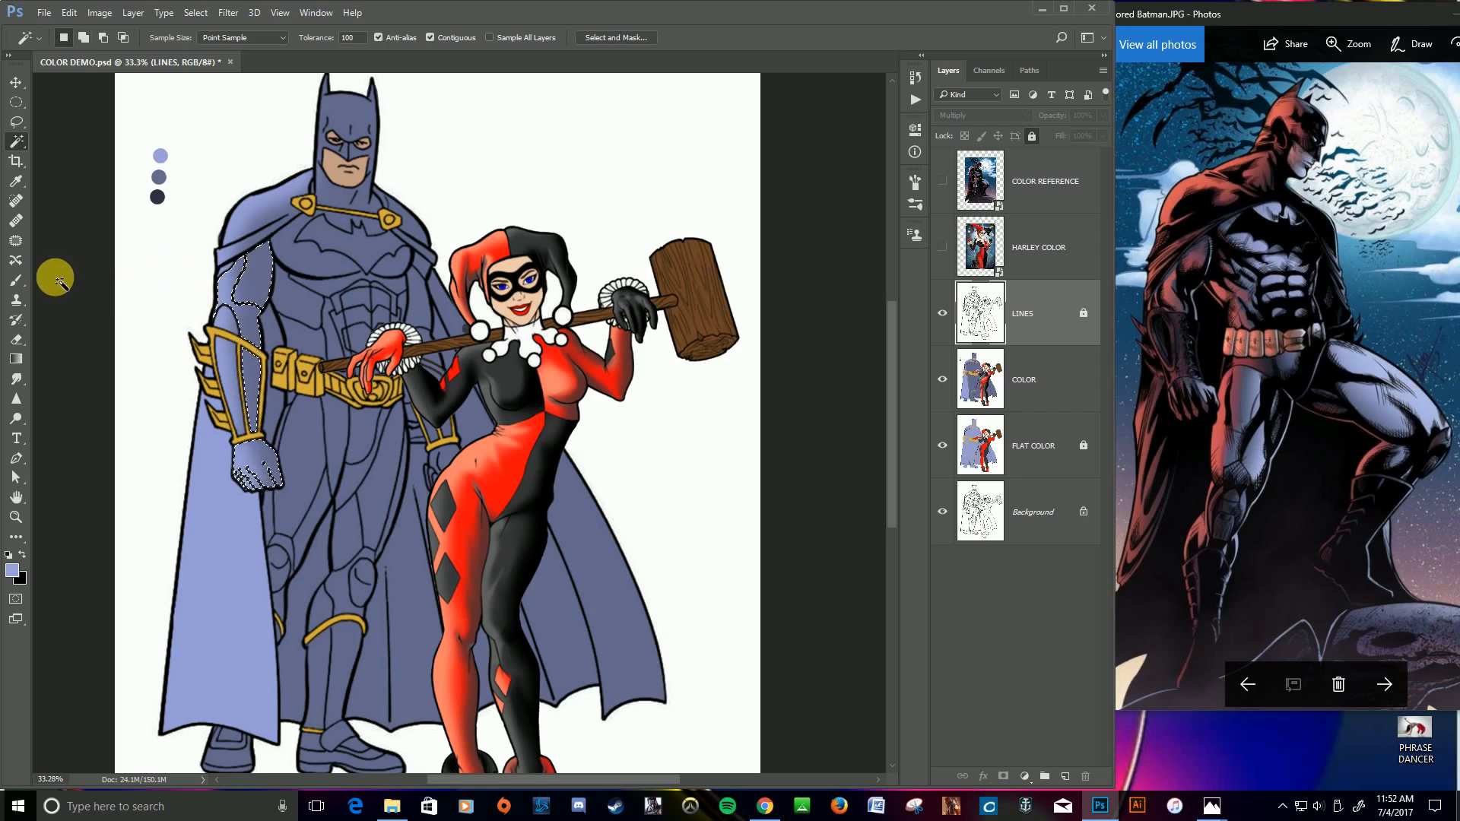
pyautogui.click(16, 282)
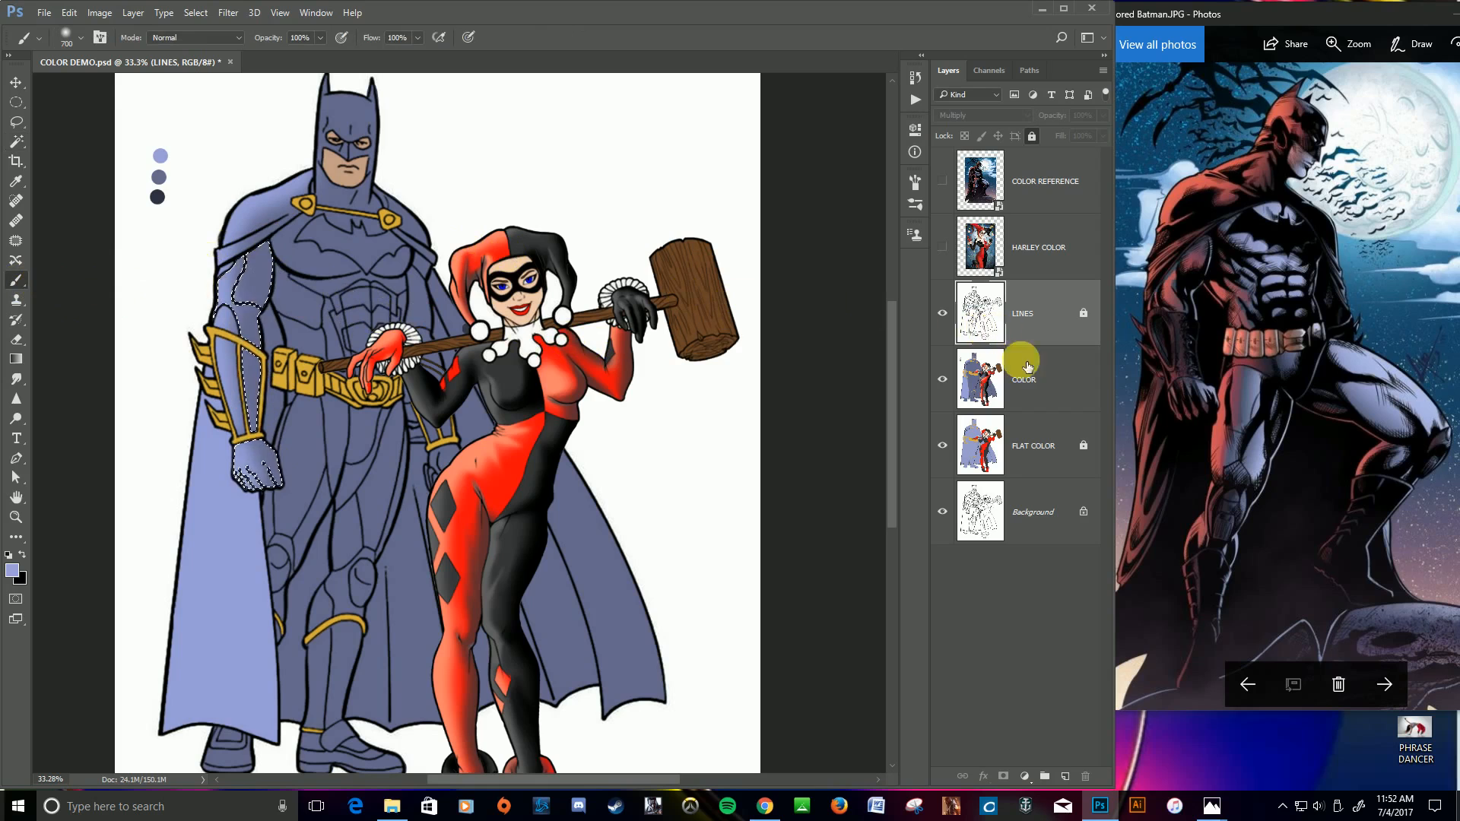
pyautogui.click(1030, 384)
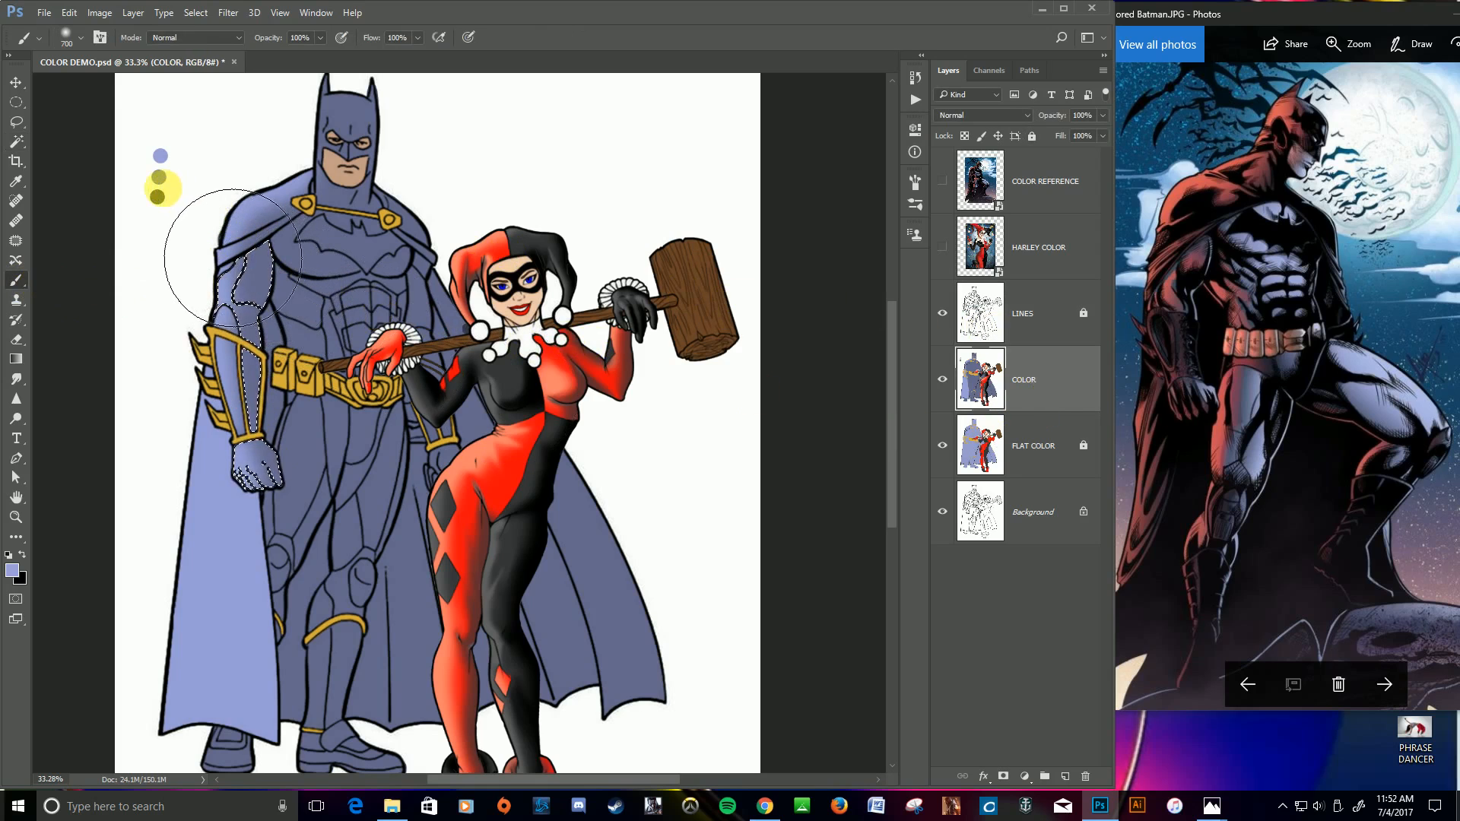
# Step: Sample the dark-blue swatch and shade the selected right arm and hand with the brush reduced to 175 px, then deselect
pyautogui.keyDown('alt'); pyautogui.click(157, 197); pyautogui.keyUp('alt')
pyautogui.press('[')
pyautogui.press('[')
pyautogui.press('[')
pyautogui.press('[')
pyautogui.press('[')
pyautogui.press('[')
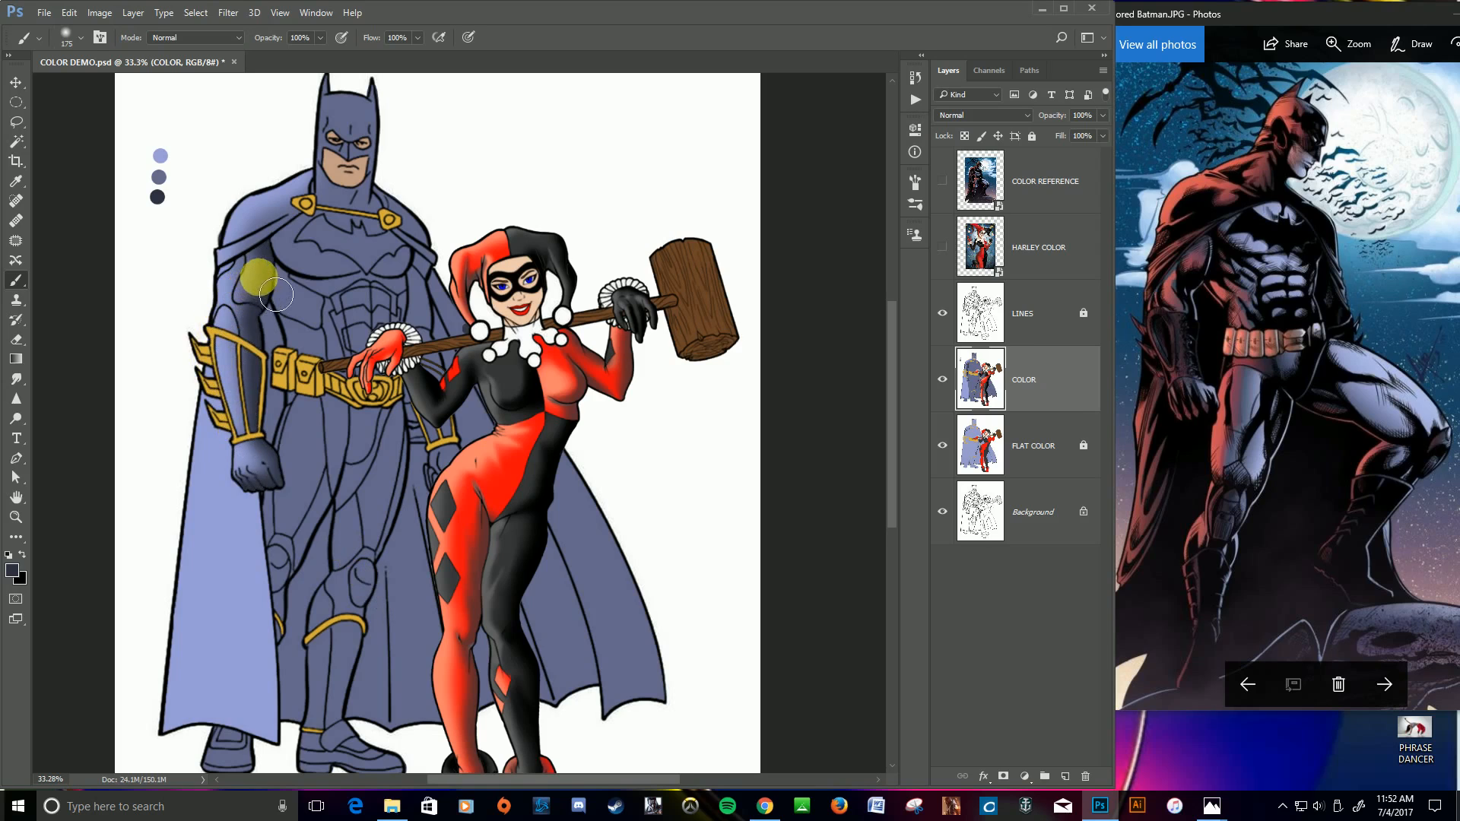
# Step: On the LINES layer, select the inner cape sections behind Batman's body and legs and around Harley with the Magic Wand at tolerance 100
pyautogui.click(1025, 313)
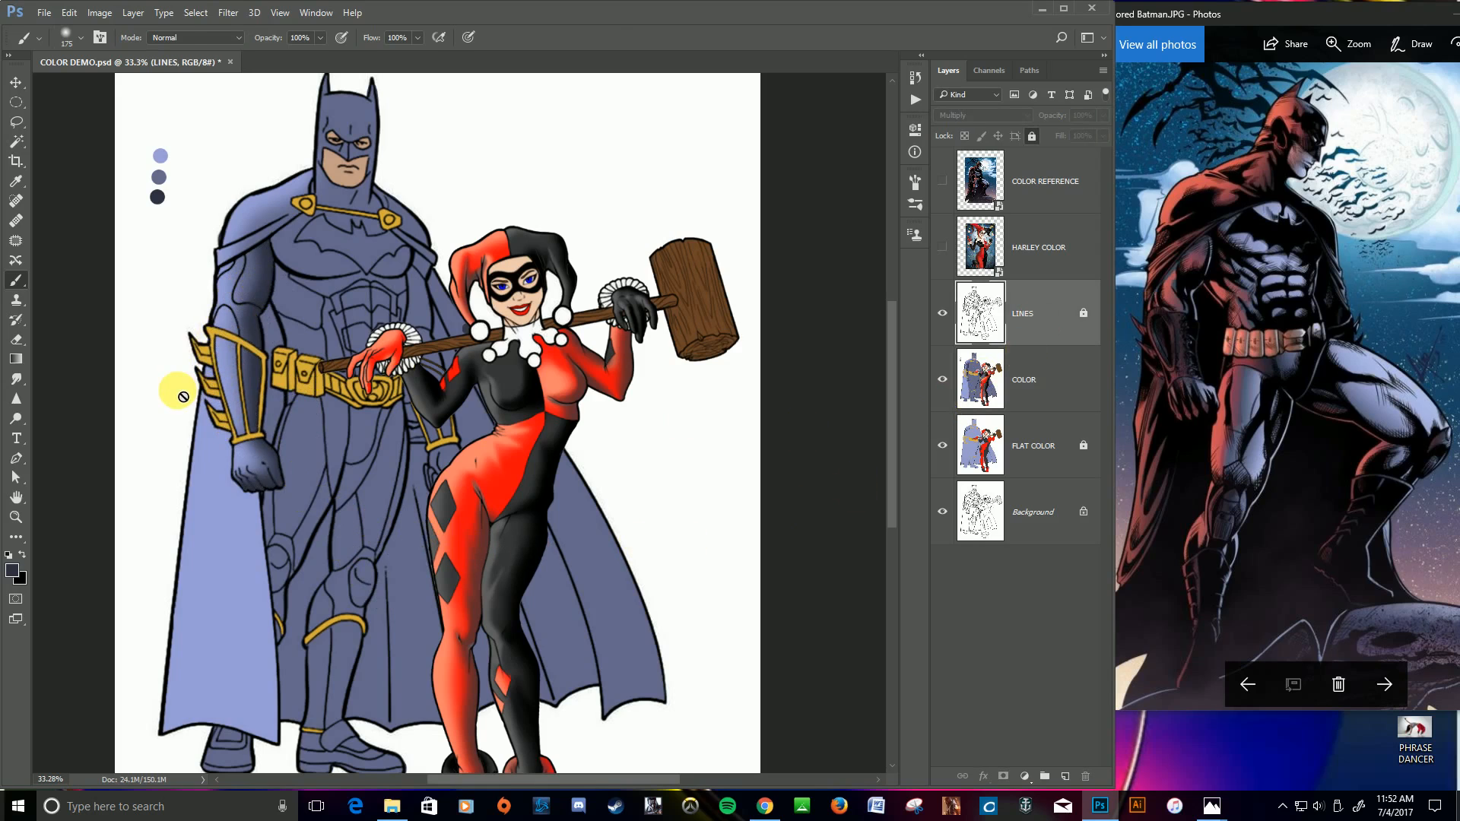
pyautogui.press('w')
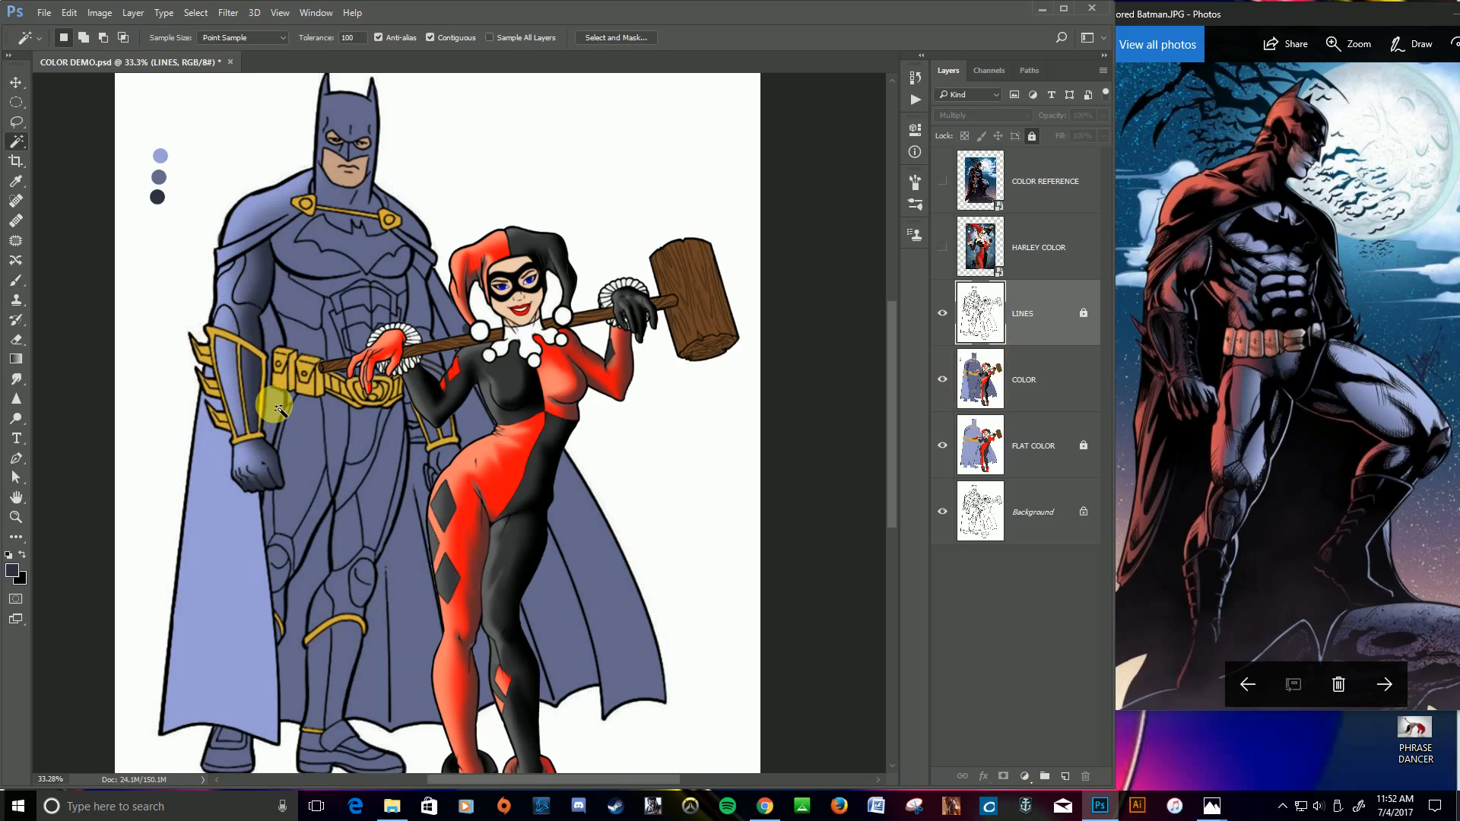
pyautogui.click(274, 405)
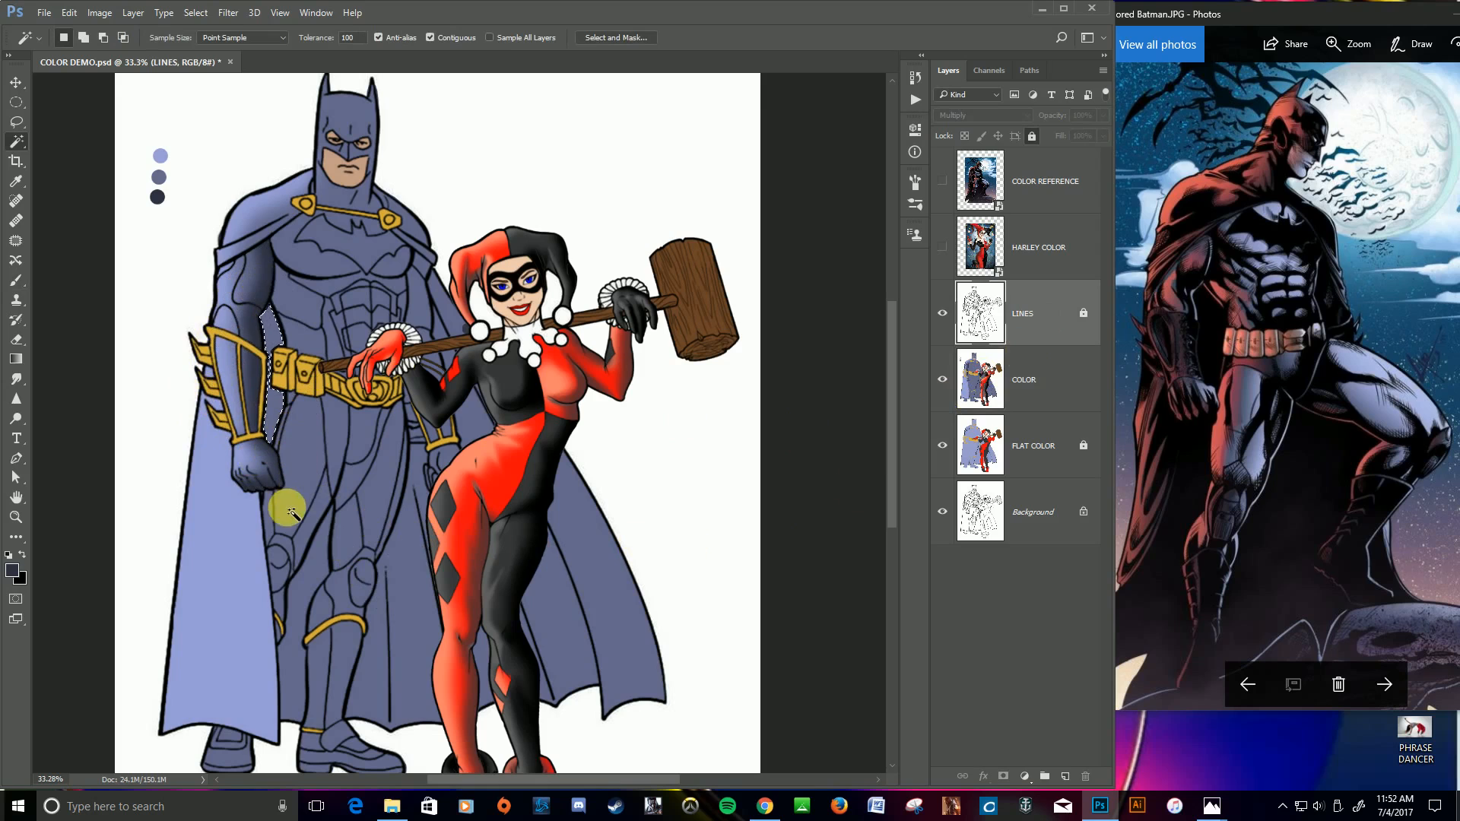
pyautogui.keyDown('shift'); pyautogui.click(304, 604); pyautogui.keyUp('shift')
pyautogui.keyDown('shift'); pyautogui.click(401, 590); pyautogui.keyUp('shift')
pyautogui.keyDown('shift'); pyautogui.click(473, 425); pyautogui.keyUp('shift')
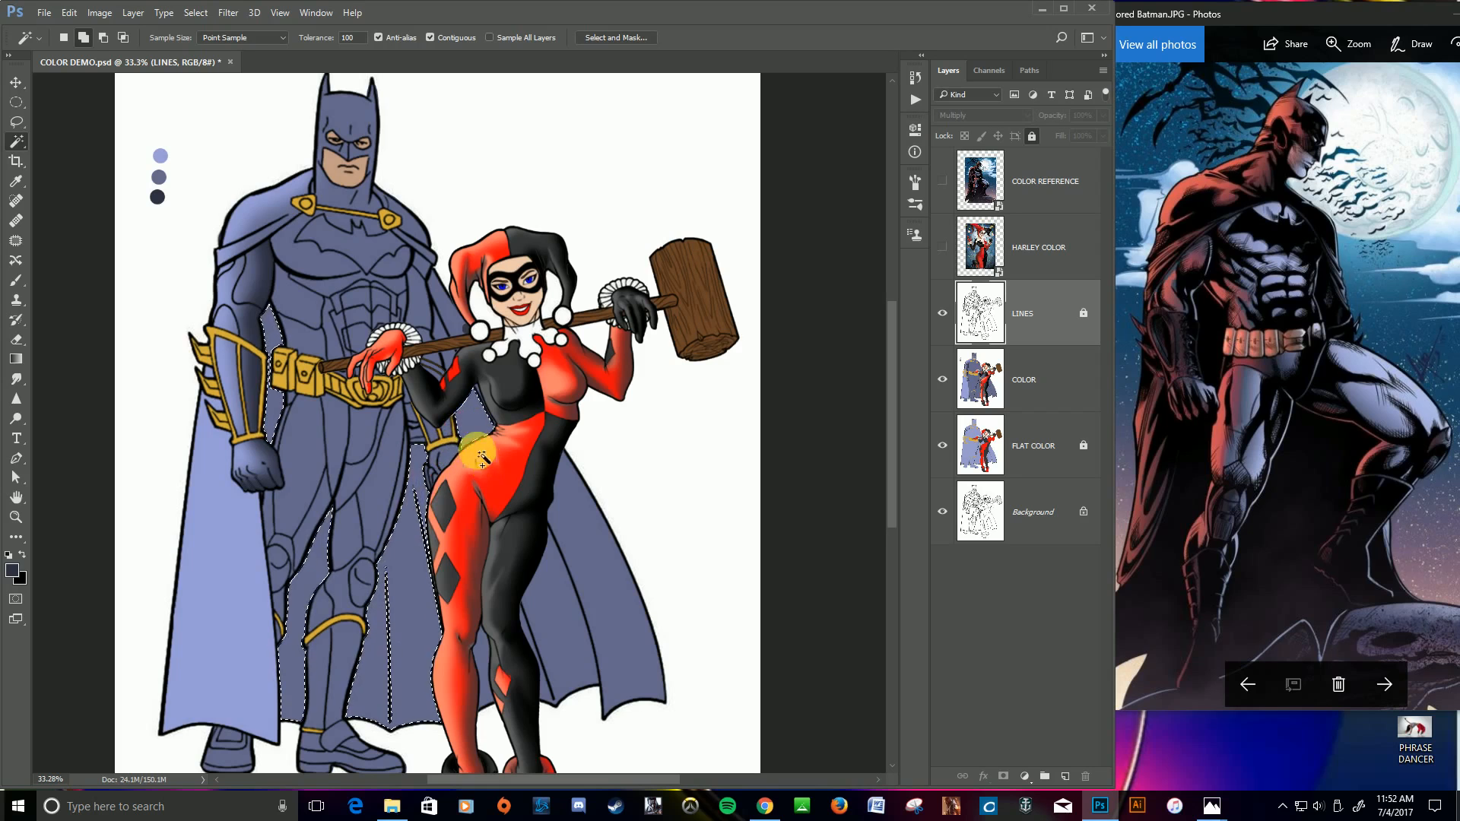
pyautogui.keyDown('shift'); pyautogui.click(446, 367); pyautogui.keyUp('shift')
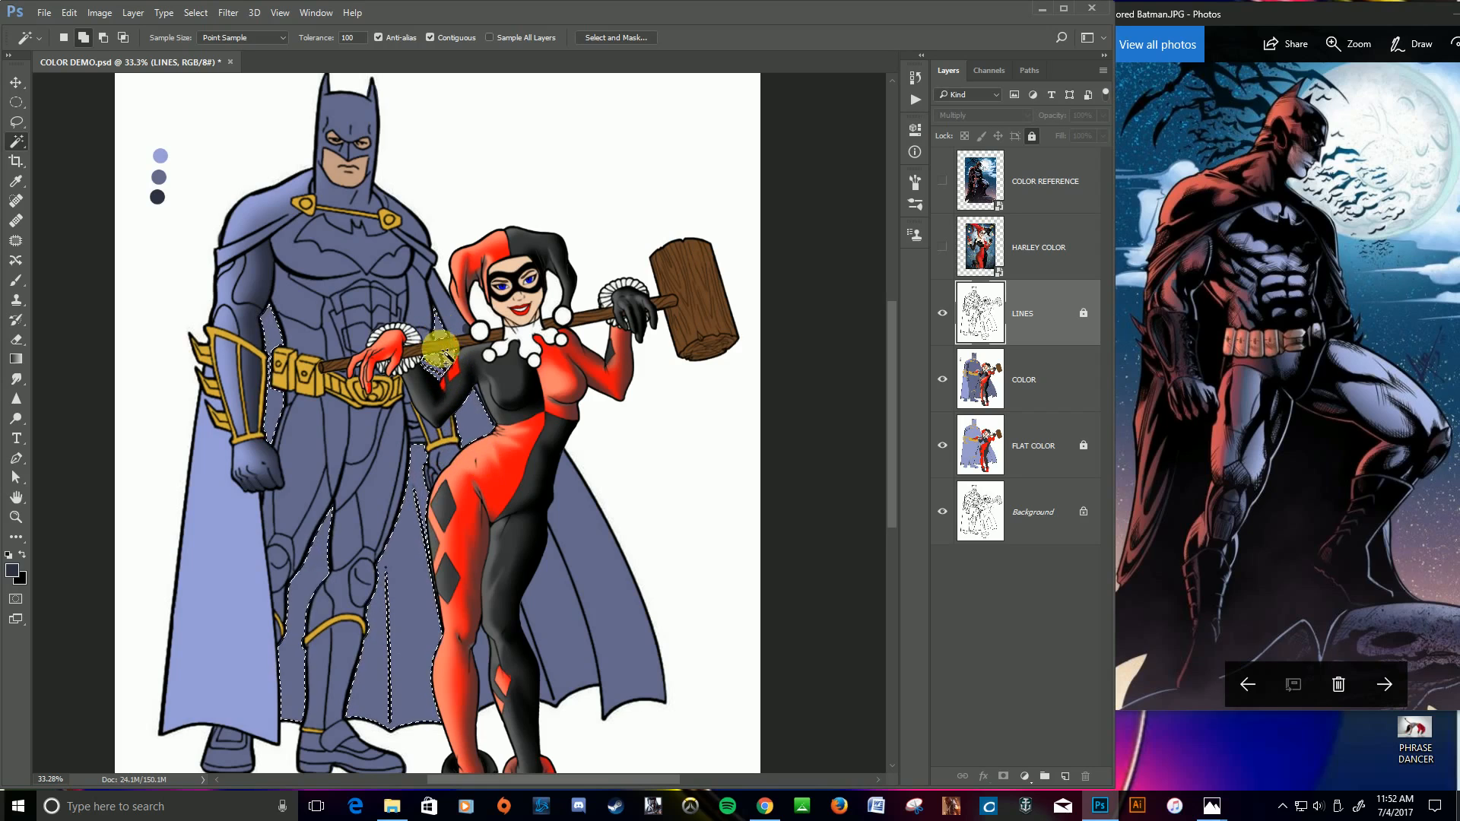
pyautogui.keyDown('shift'); pyautogui.click(555, 612); pyautogui.keyUp('shift')
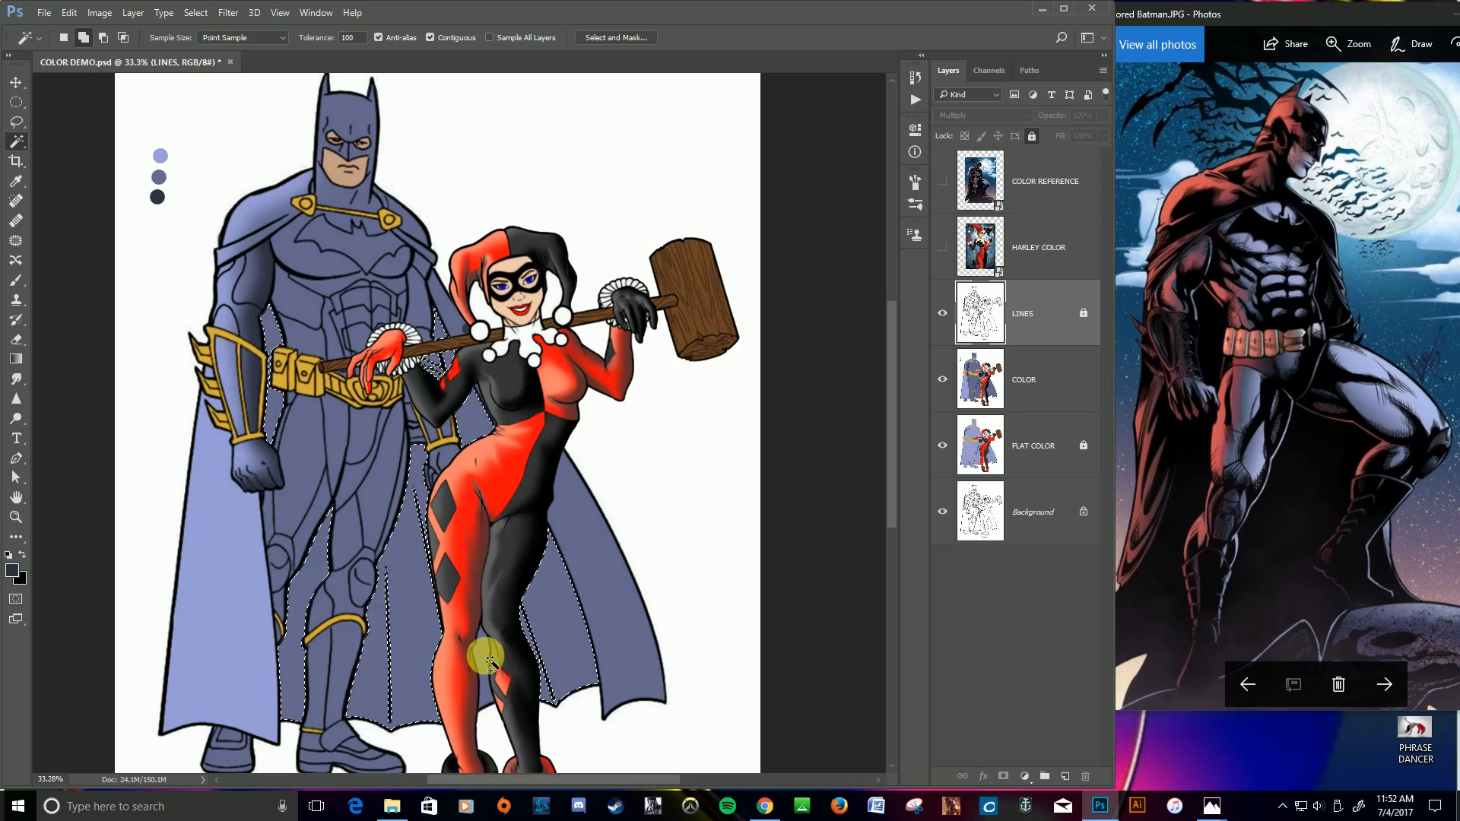
pyautogui.keyDown('shift'); pyautogui.click(496, 765); pyautogui.keyUp('shift')
# Step: Subtract the white background area between Harley's lower legs and boots from the cape selection with the Lasso
pyautogui.scroll(2, 454, 717)
pyautogui.scroll(-5, 456, 718)
pyautogui.scroll(-2, 456, 718)
pyautogui.keyDown('alt'); pyautogui.scroll(6, 502, 720); pyautogui.keyUp('alt')
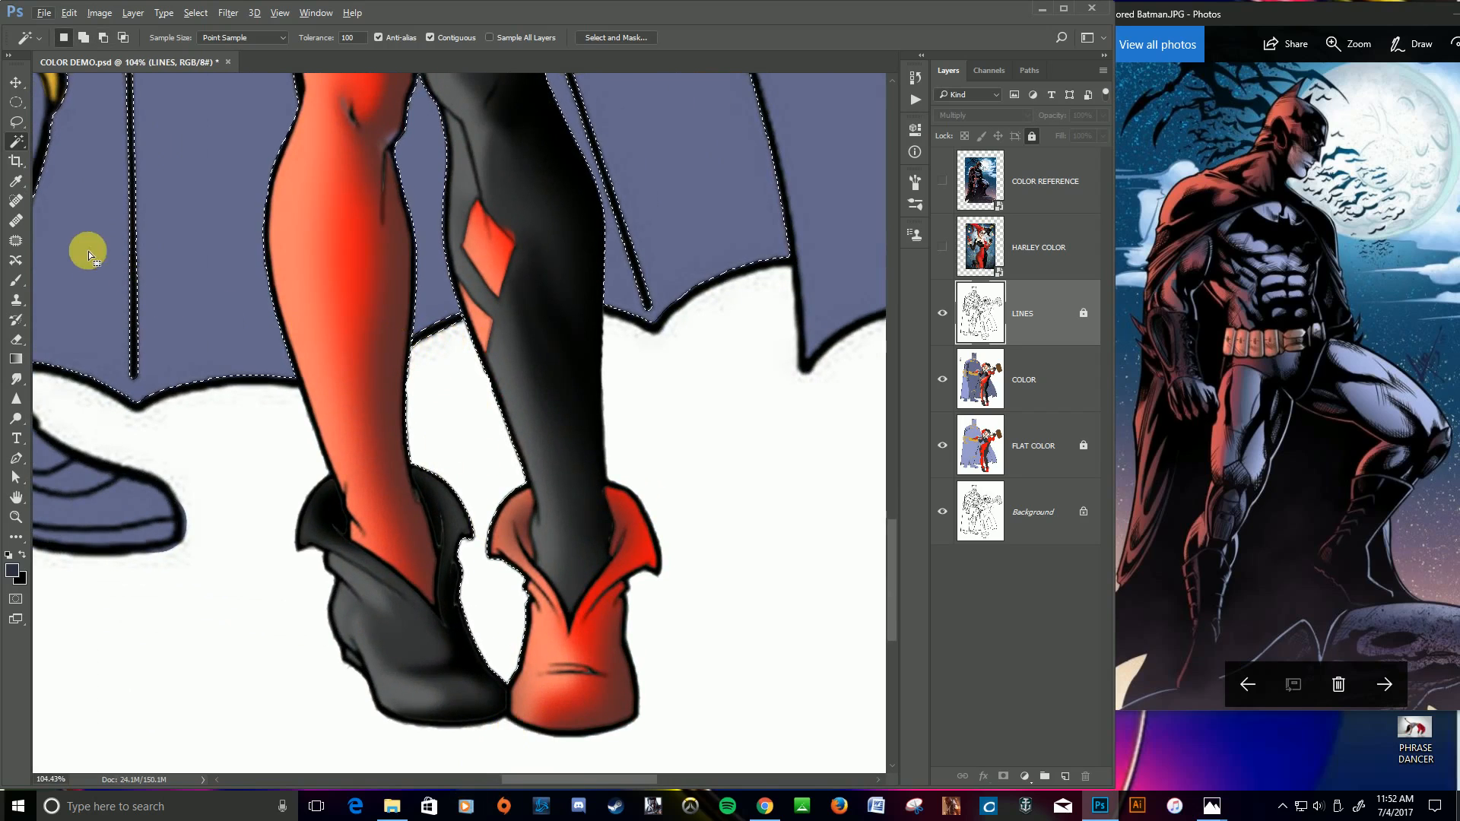
pyautogui.click(17, 123)
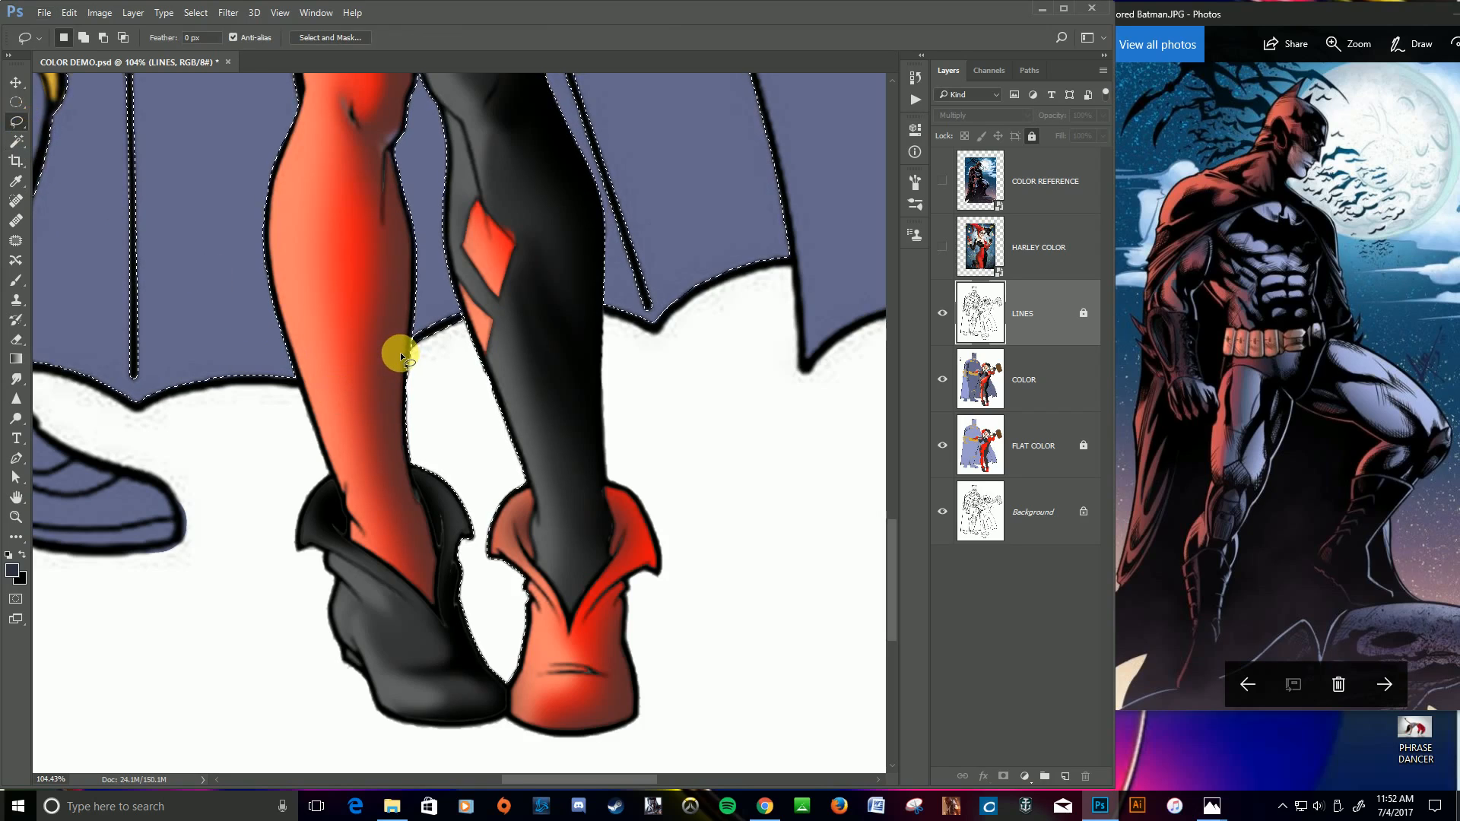
pyautogui.press('alt')
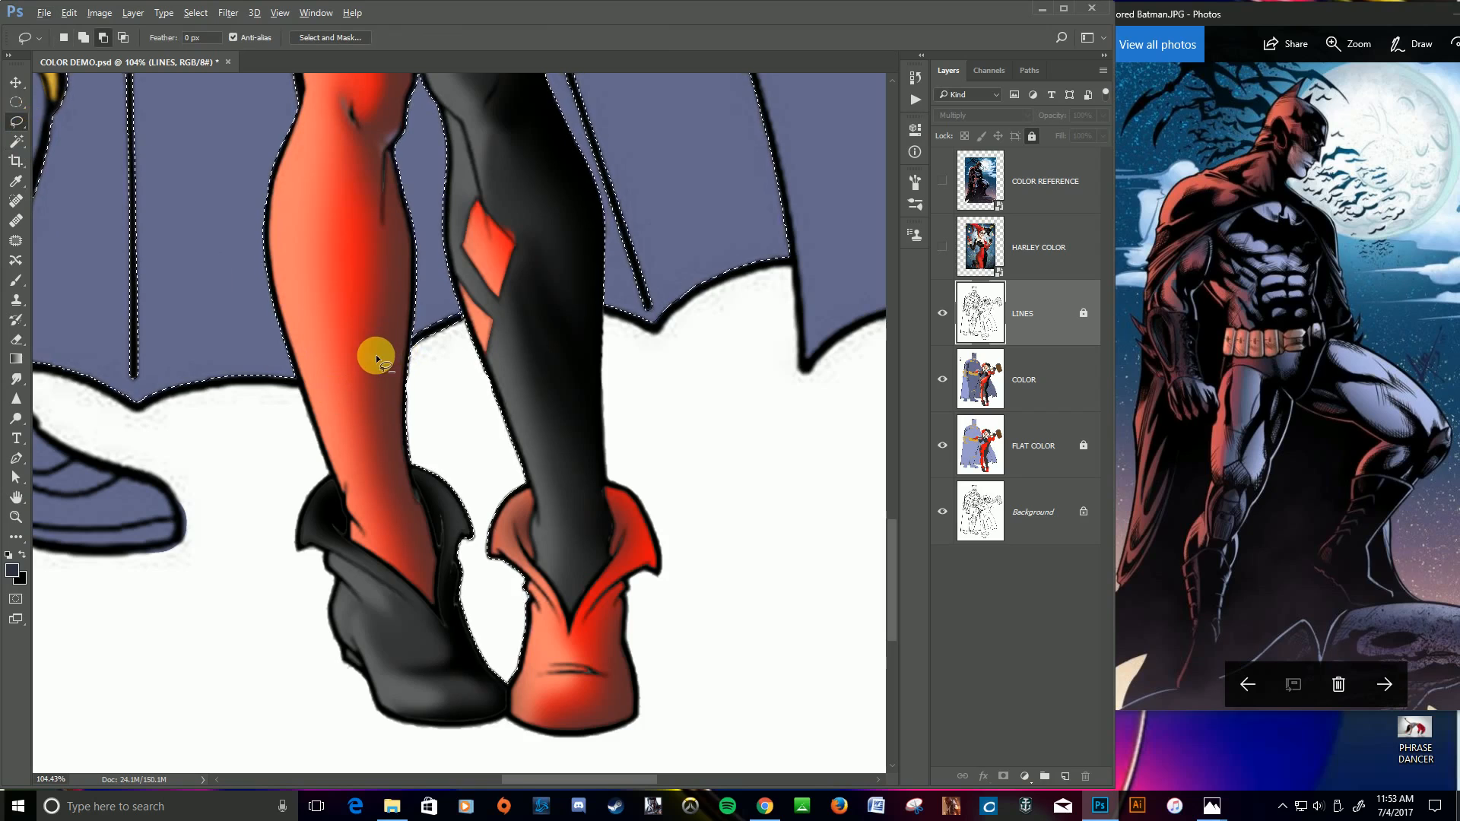
pyautogui.moveTo(393, 355)
pyautogui.mouseDown()
pyautogui.moveTo(477, 315)
pyautogui.moveTo(584, 514)
pyautogui.moveTo(590, 610)
pyautogui.moveTo(501, 721)
pyautogui.moveTo(406, 653)
pyautogui.moveTo(378, 464)
pyautogui.moveTo(398, 365)
pyautogui.mouseUp()
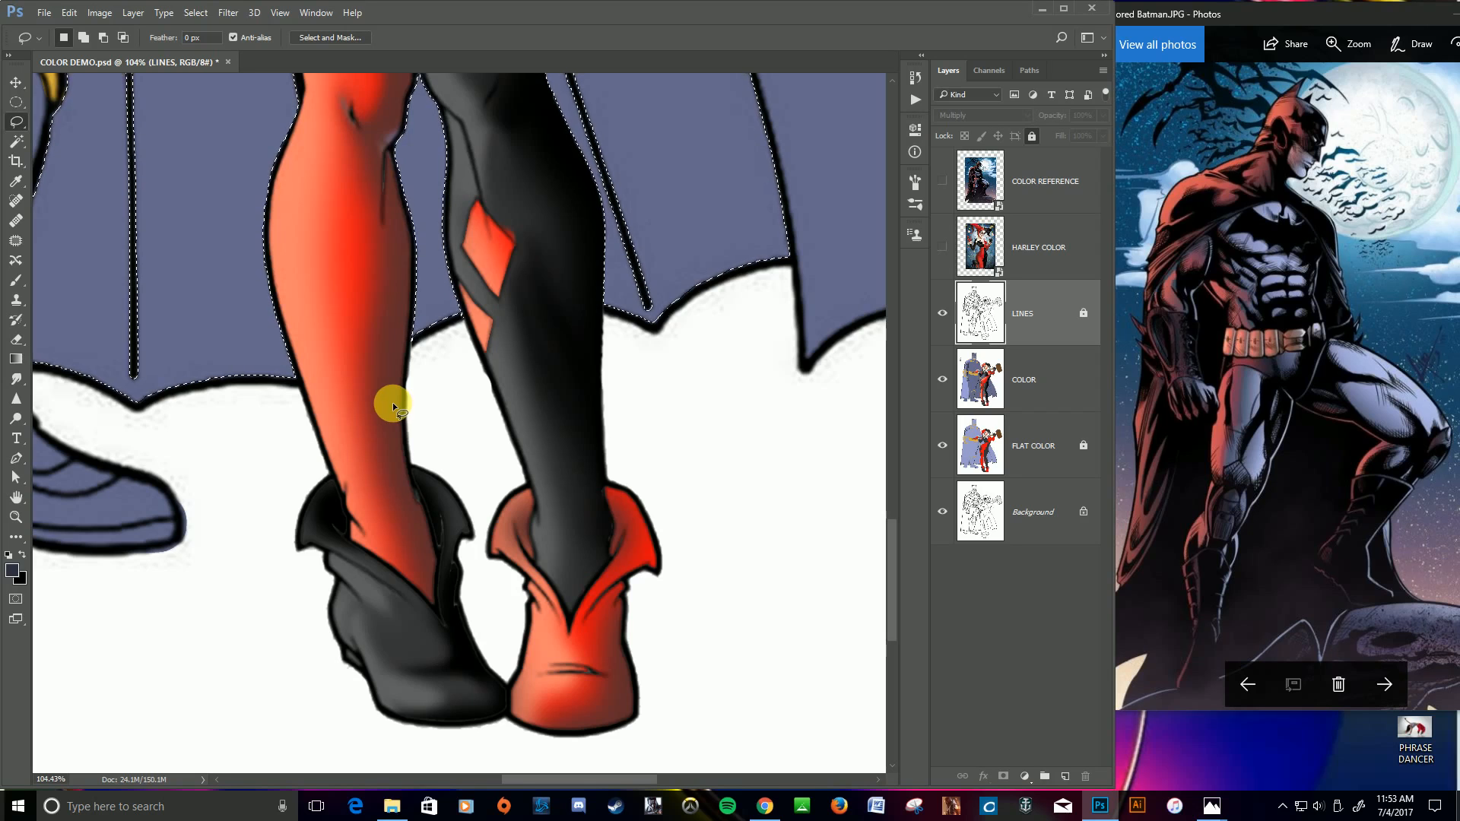
pyautogui.hscroll(1, 392, 403)
pyautogui.scroll(1, 392, 403)
pyautogui.scroll(-2, 390, 407)
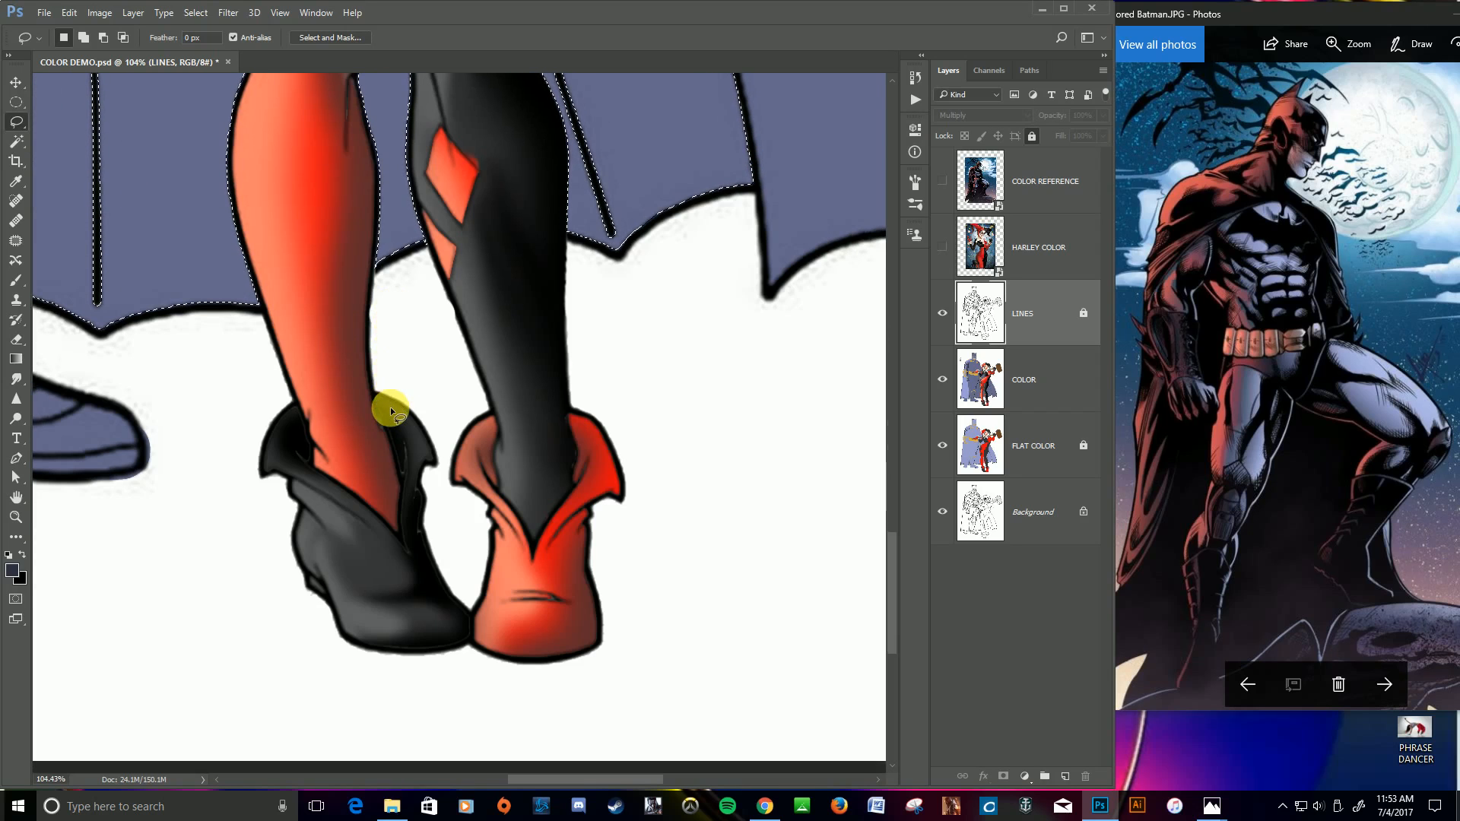
pyautogui.scroll(-3, 390, 407)
pyautogui.scroll(-1, 390, 408)
pyautogui.scroll(6, 387, 413)
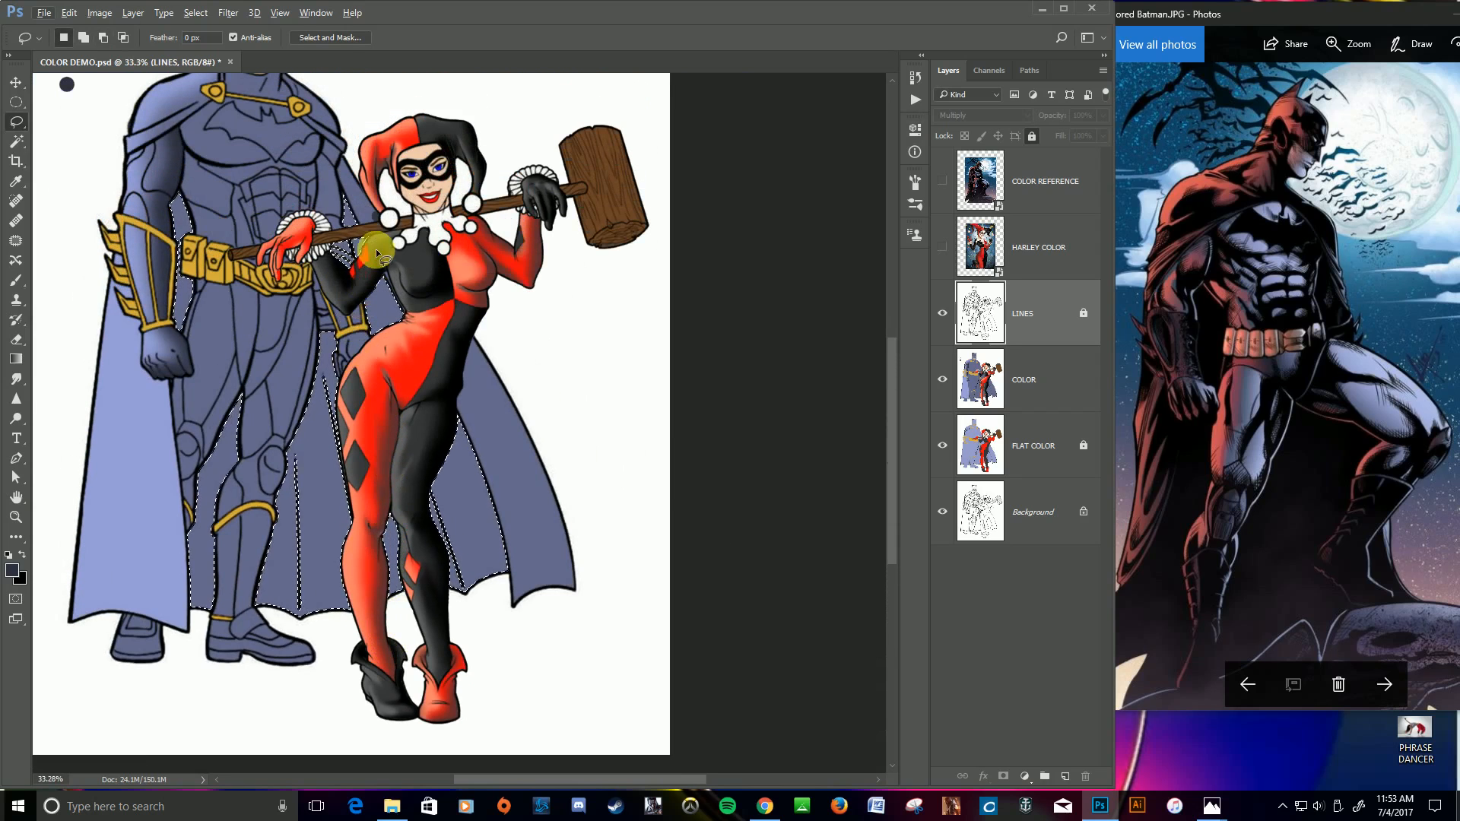
# Step: On the COLOR layer, paint the selected inner cape dark blue with the brush enlarged to 1000 px, then deselect
pyautogui.click(15, 279)
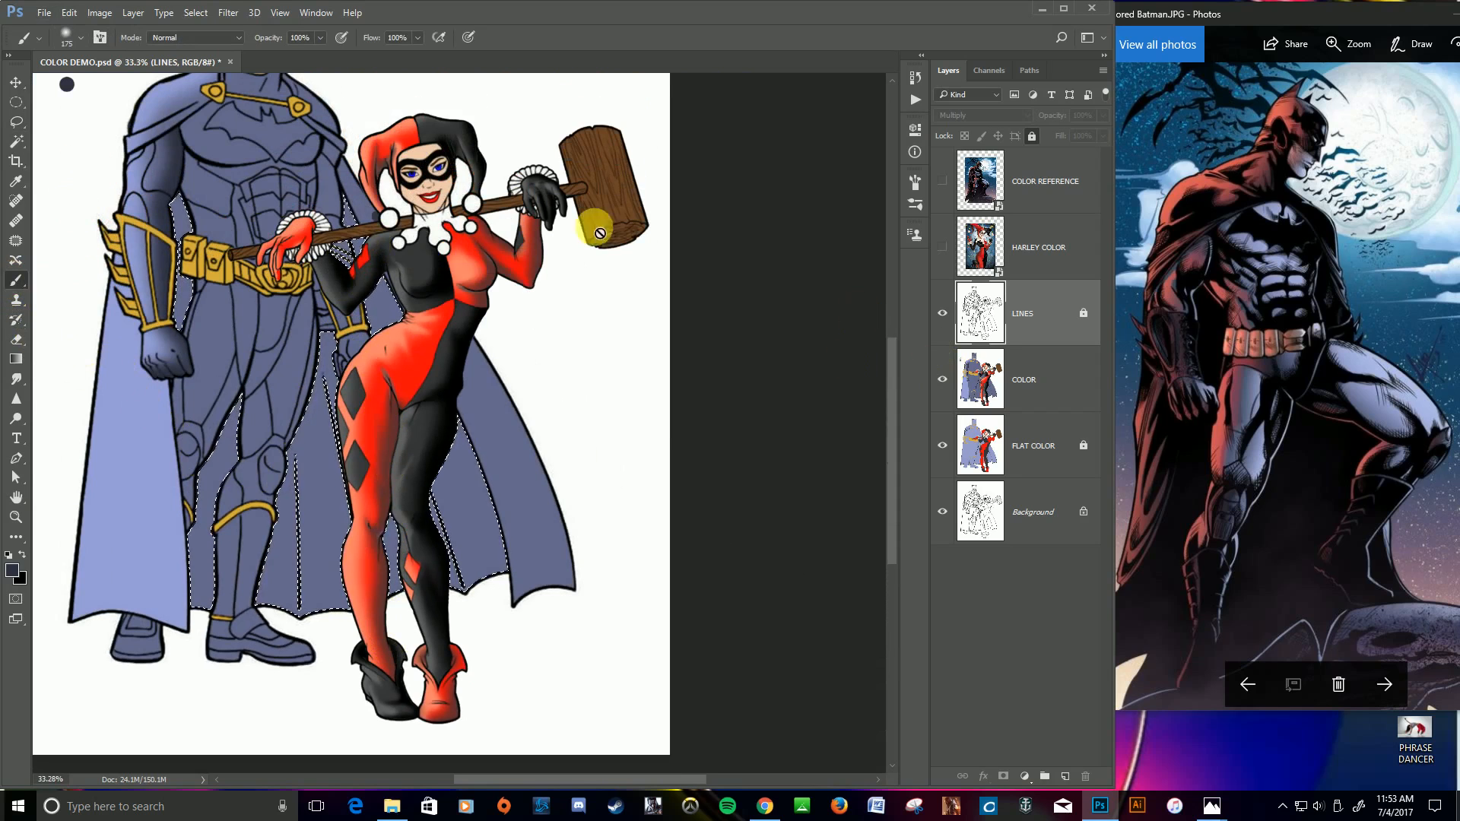
pyautogui.click(1046, 381)
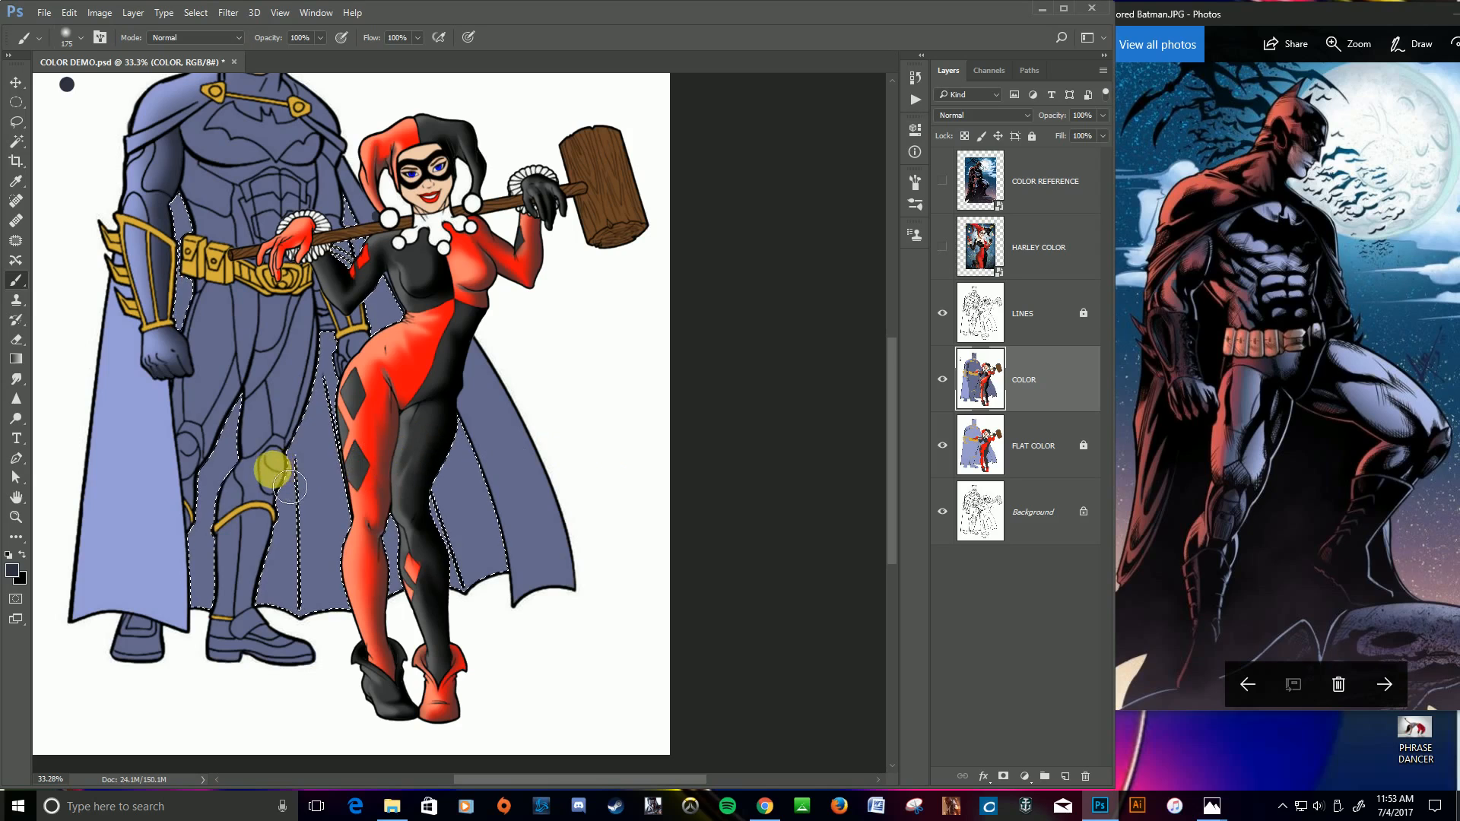
pyautogui.press(']')
pyautogui.press(']')
pyautogui.press(']')
pyautogui.press(']')
pyautogui.press(']')
pyautogui.press(']')
pyautogui.press(']')
pyautogui.press(']')
pyautogui.press(']')
pyautogui.press(']')
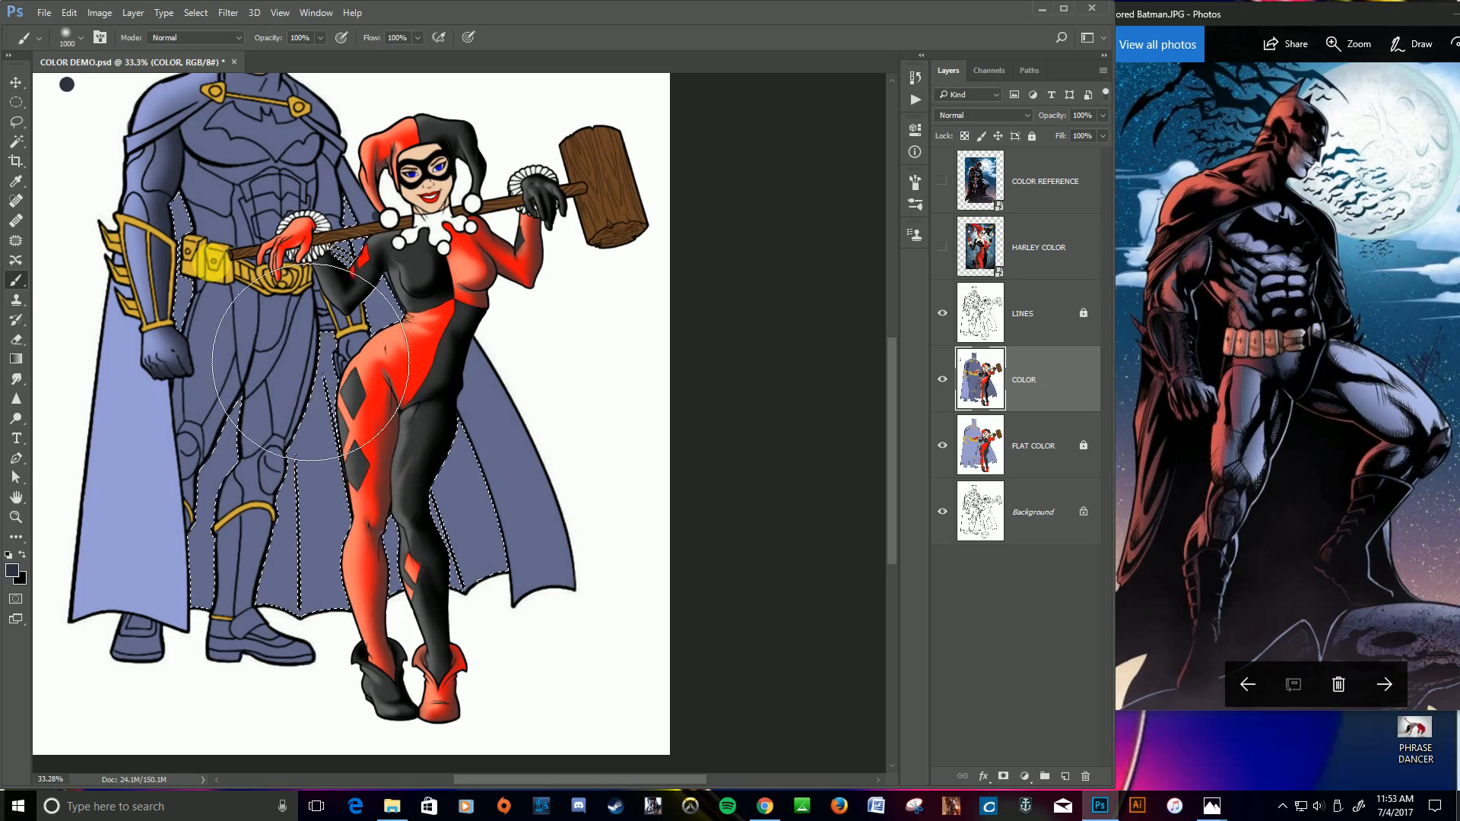
pyautogui.moveTo(419, 397)
pyautogui.mouseDown()
pyautogui.moveTo(305, 564)
pyautogui.moveTo(466, 587)
pyautogui.moveTo(621, 656)
pyautogui.moveTo(560, 475)
pyautogui.mouseUp()
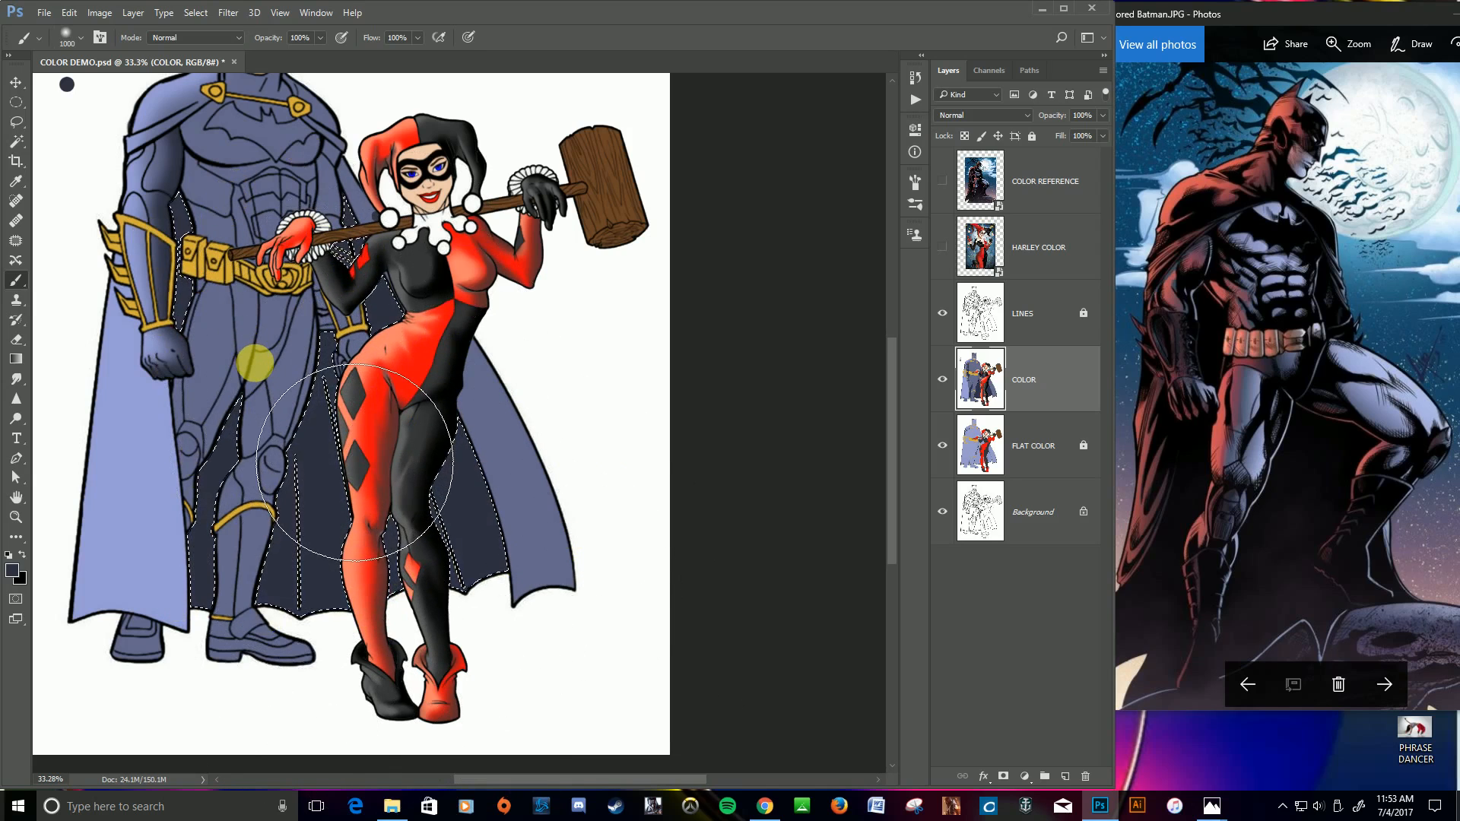
pyautogui.hotkey('ctrl', 'd')
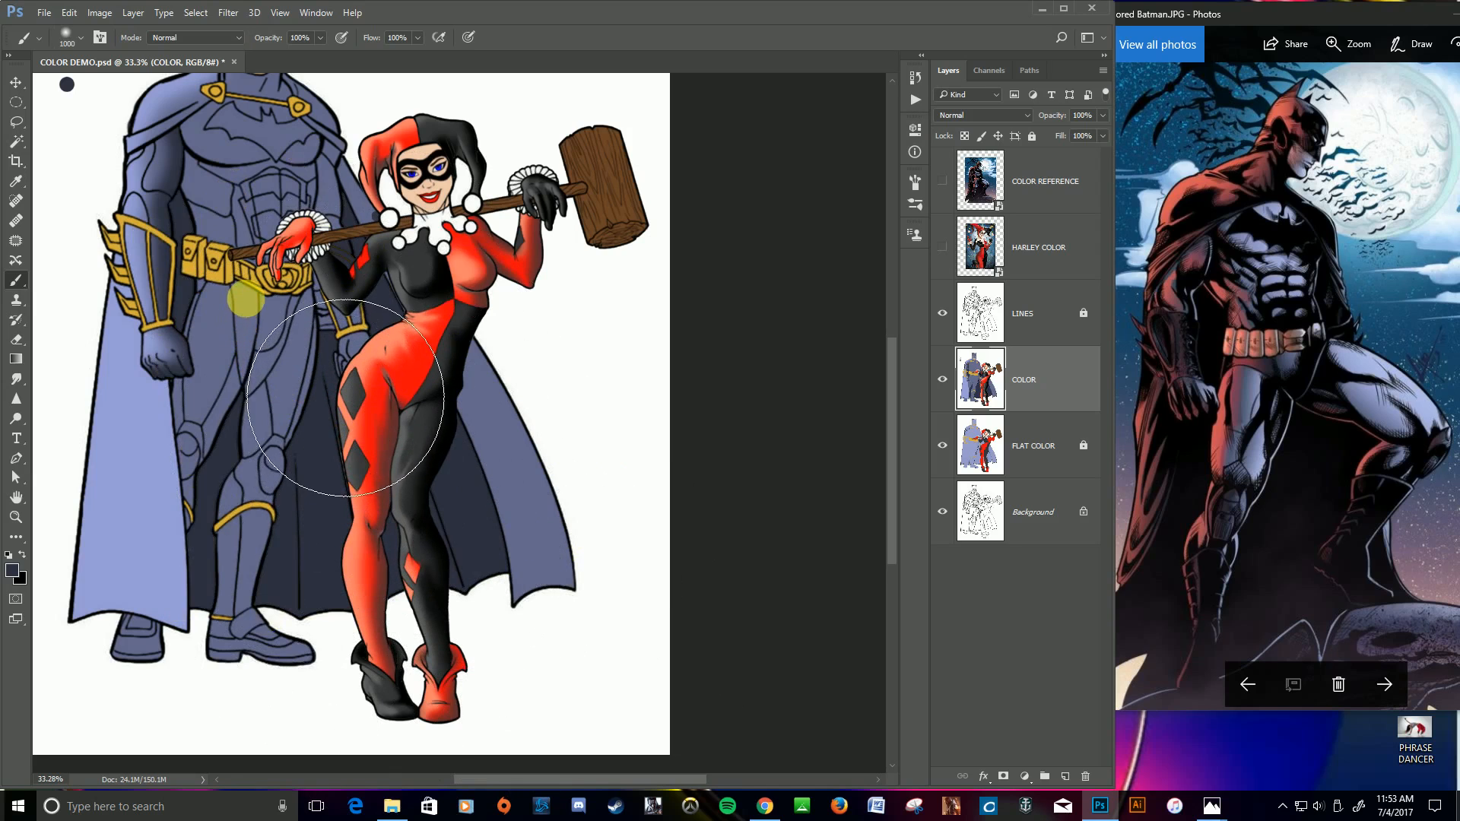
# Step: On the LINES layer, select the sections of Batman's left leg and boot with the Magic Wand
pyautogui.scroll(2, 345, 400)
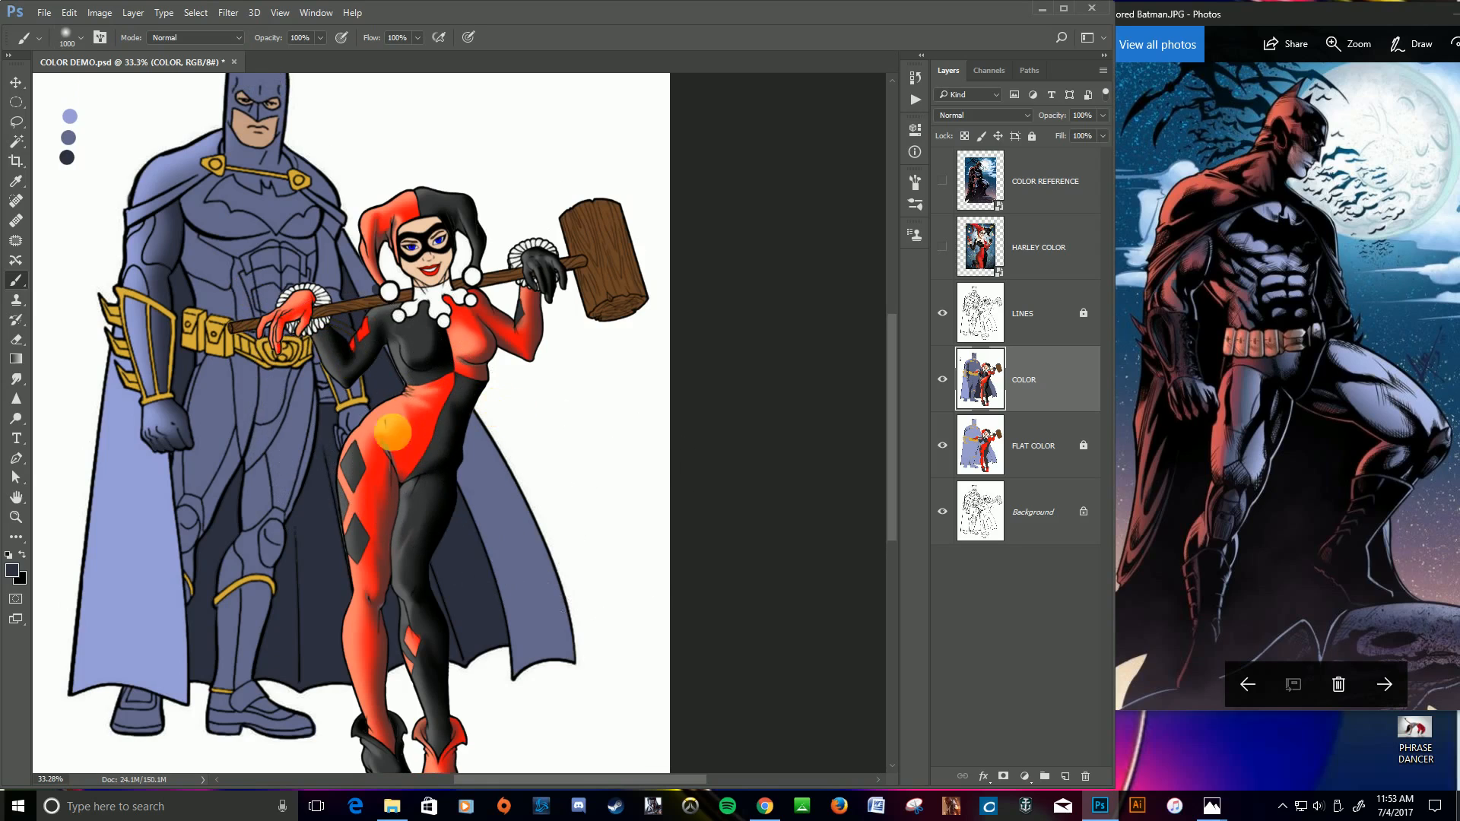
pyautogui.click(1038, 322)
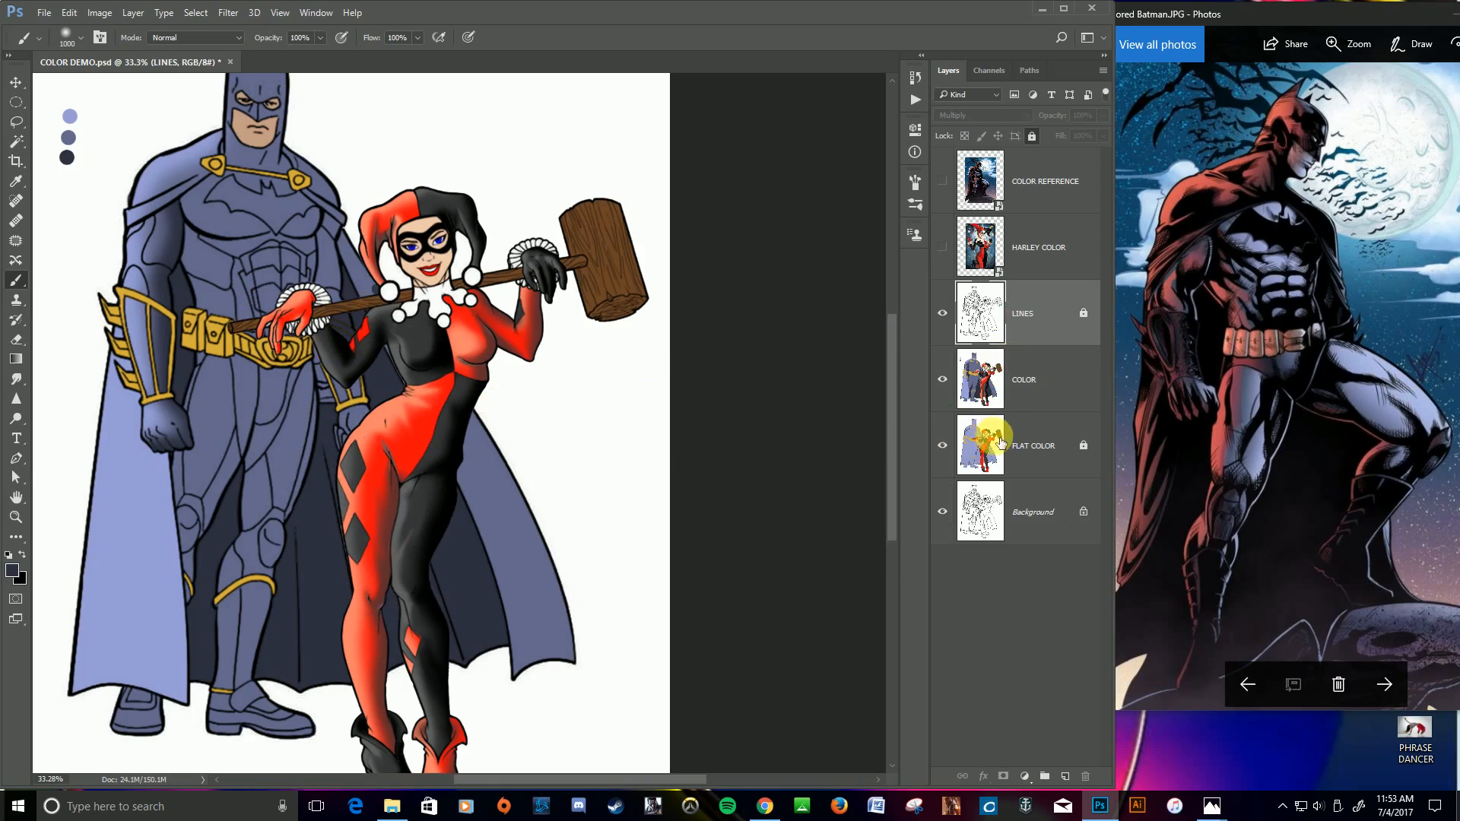
pyautogui.press('w')
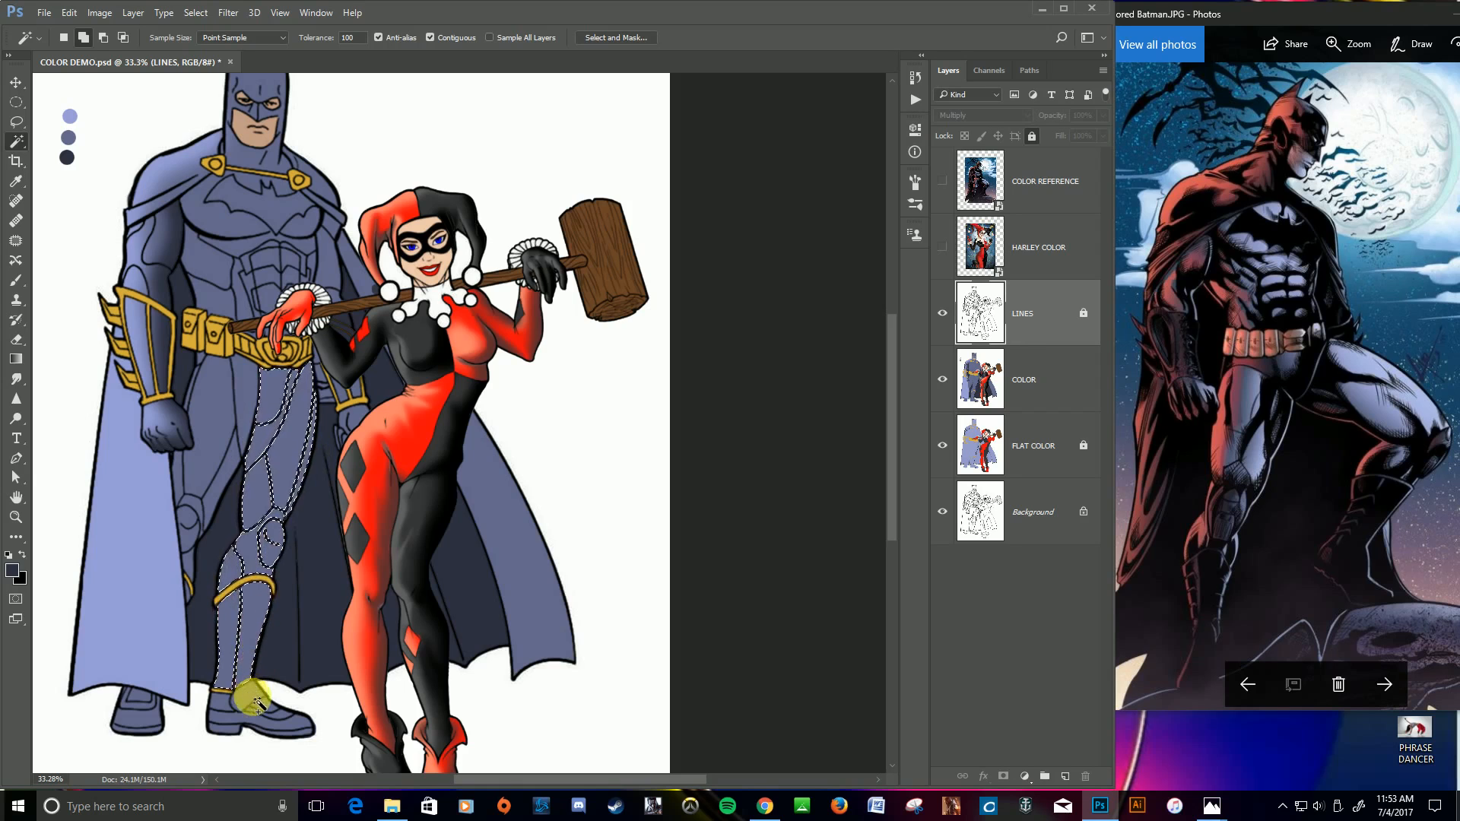
pyautogui.click(232, 732)
pyautogui.click(271, 708)
pyautogui.click(283, 714)
pyautogui.click(292, 730)
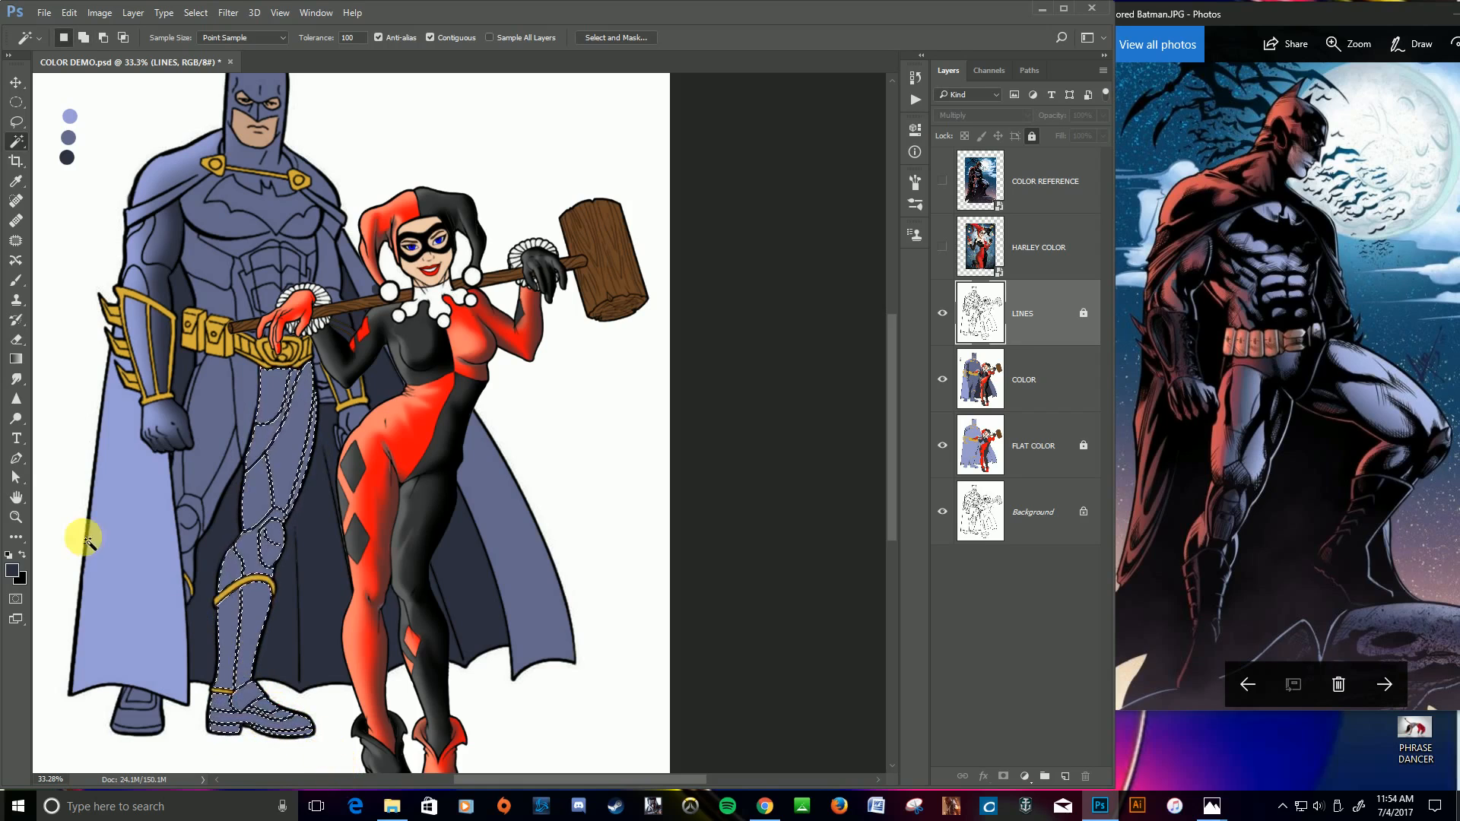
# Step: On the COLOR layer, shade the selected leg and boot with dark blue at 250 px and light-blue highlights at 150 px, then deselect
pyautogui.press('b')
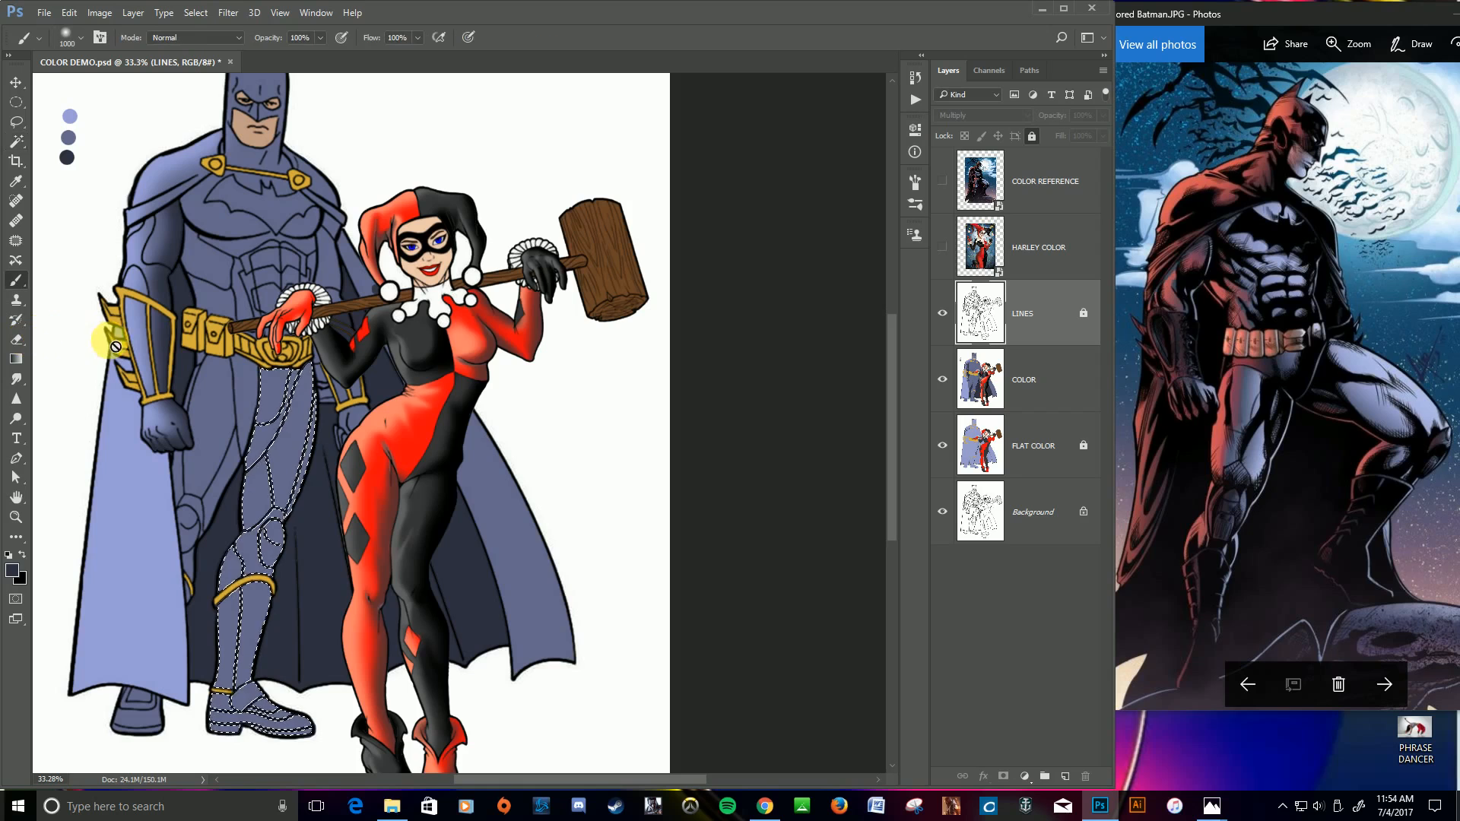
pyautogui.click(1061, 392)
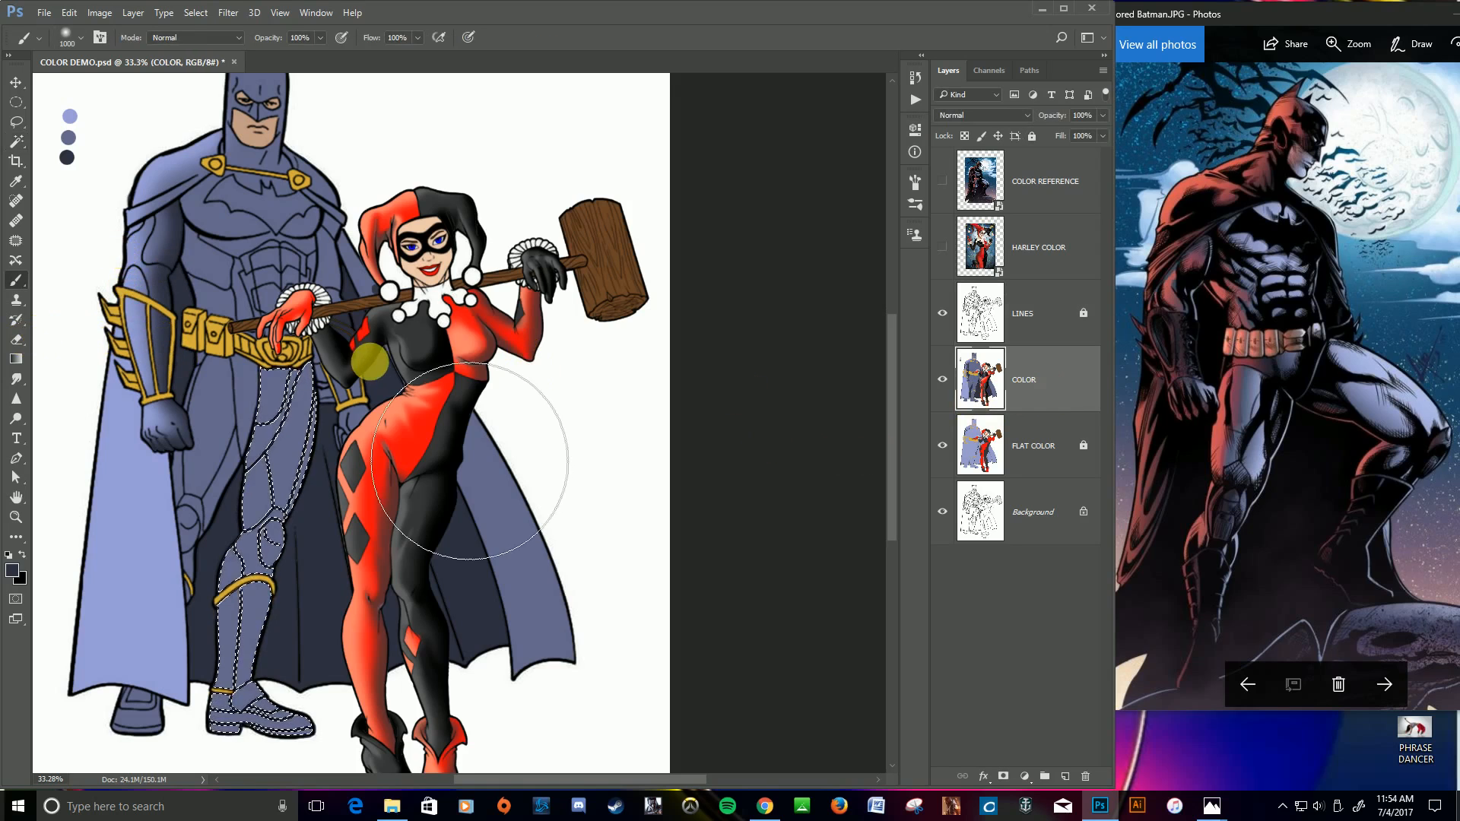
pyautogui.press('[')
pyautogui.press('[')
pyautogui.press('[')
pyautogui.press('[')
pyautogui.press('[')
pyautogui.press('[')
pyautogui.press('[')
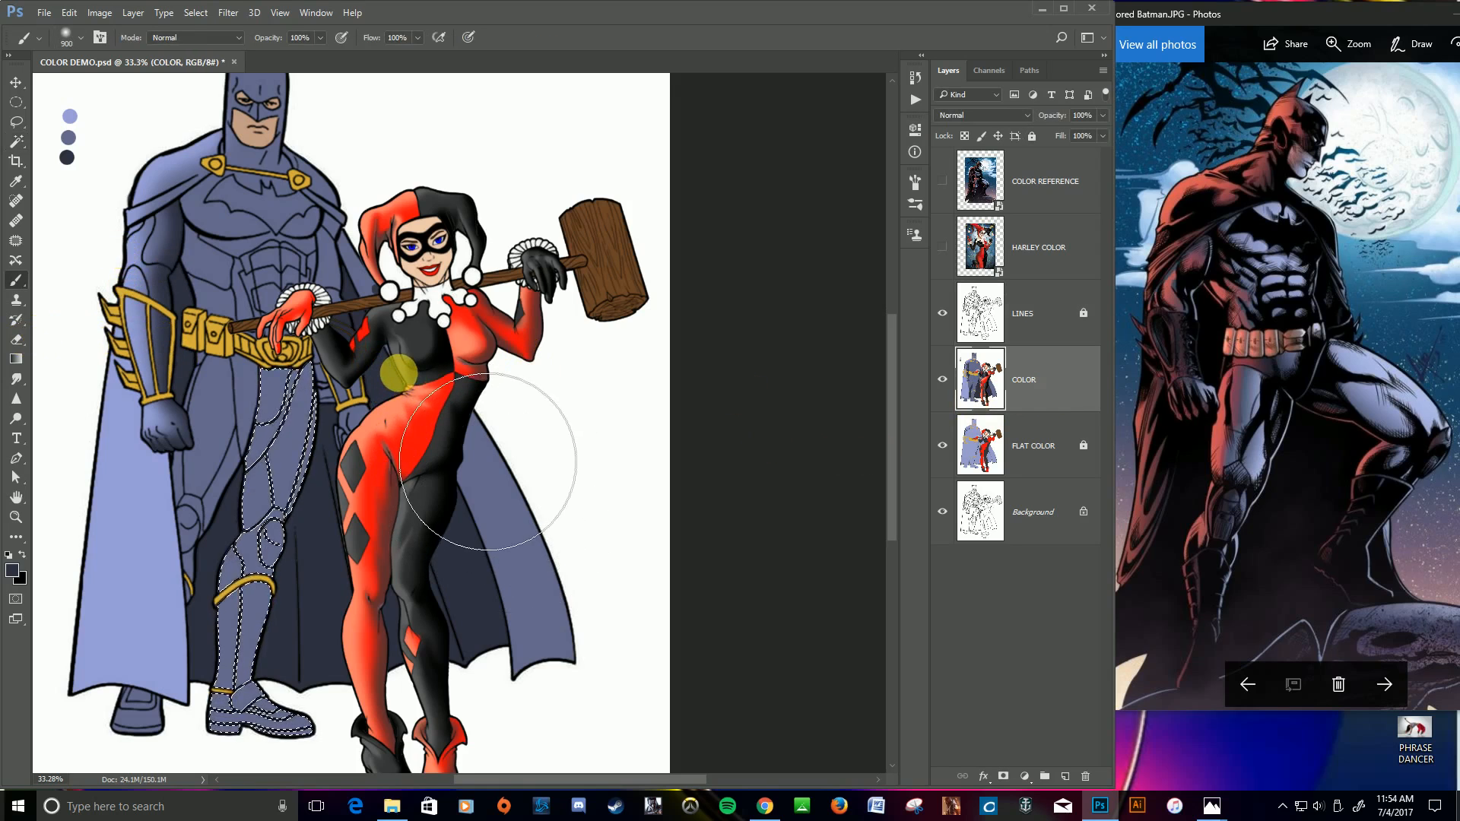
pyautogui.moveTo(344, 409); pyautogui.dragTo(340, 392)
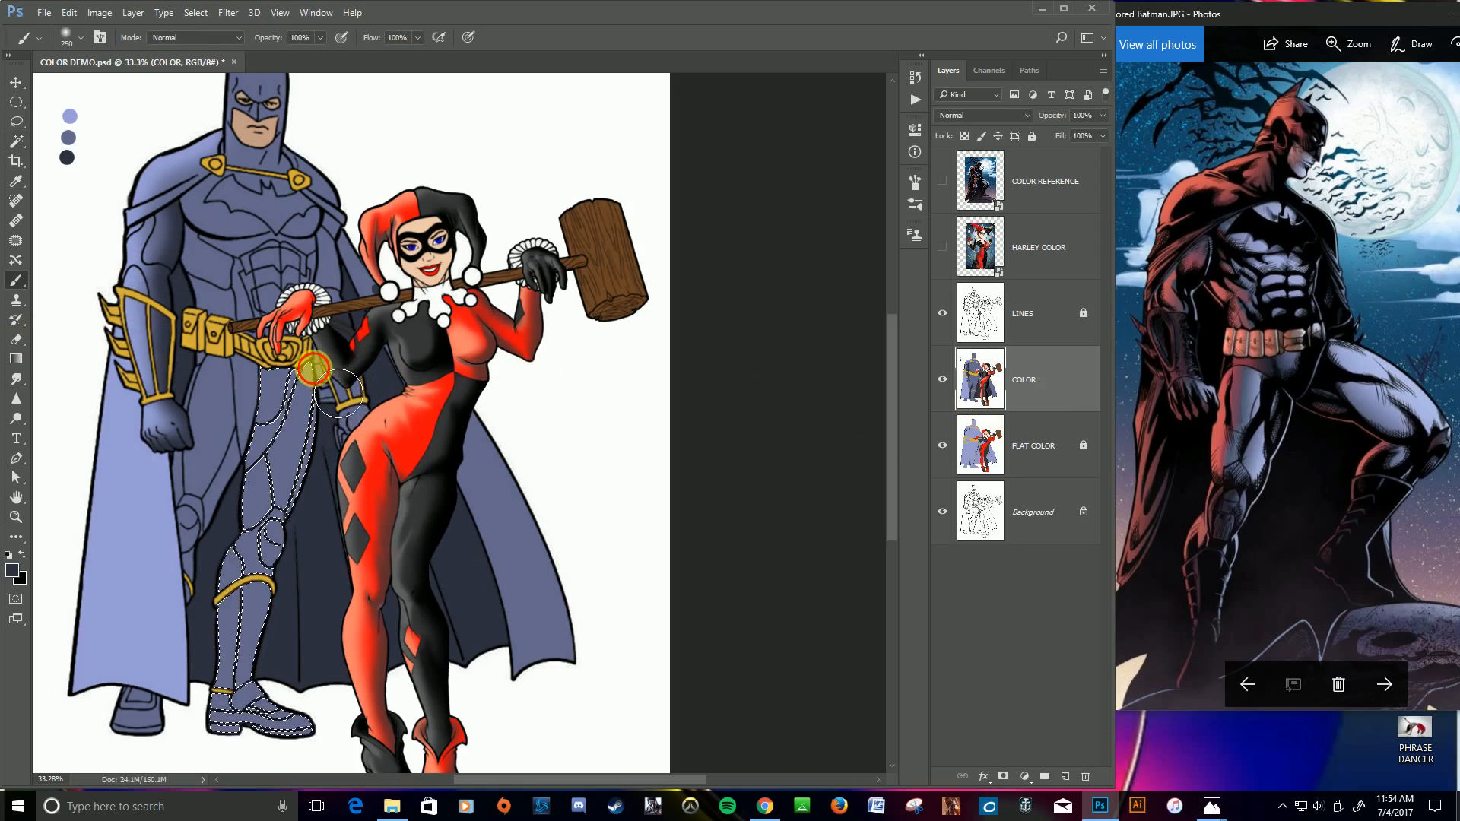
pyautogui.moveTo(316, 555); pyautogui.dragTo(287, 687)
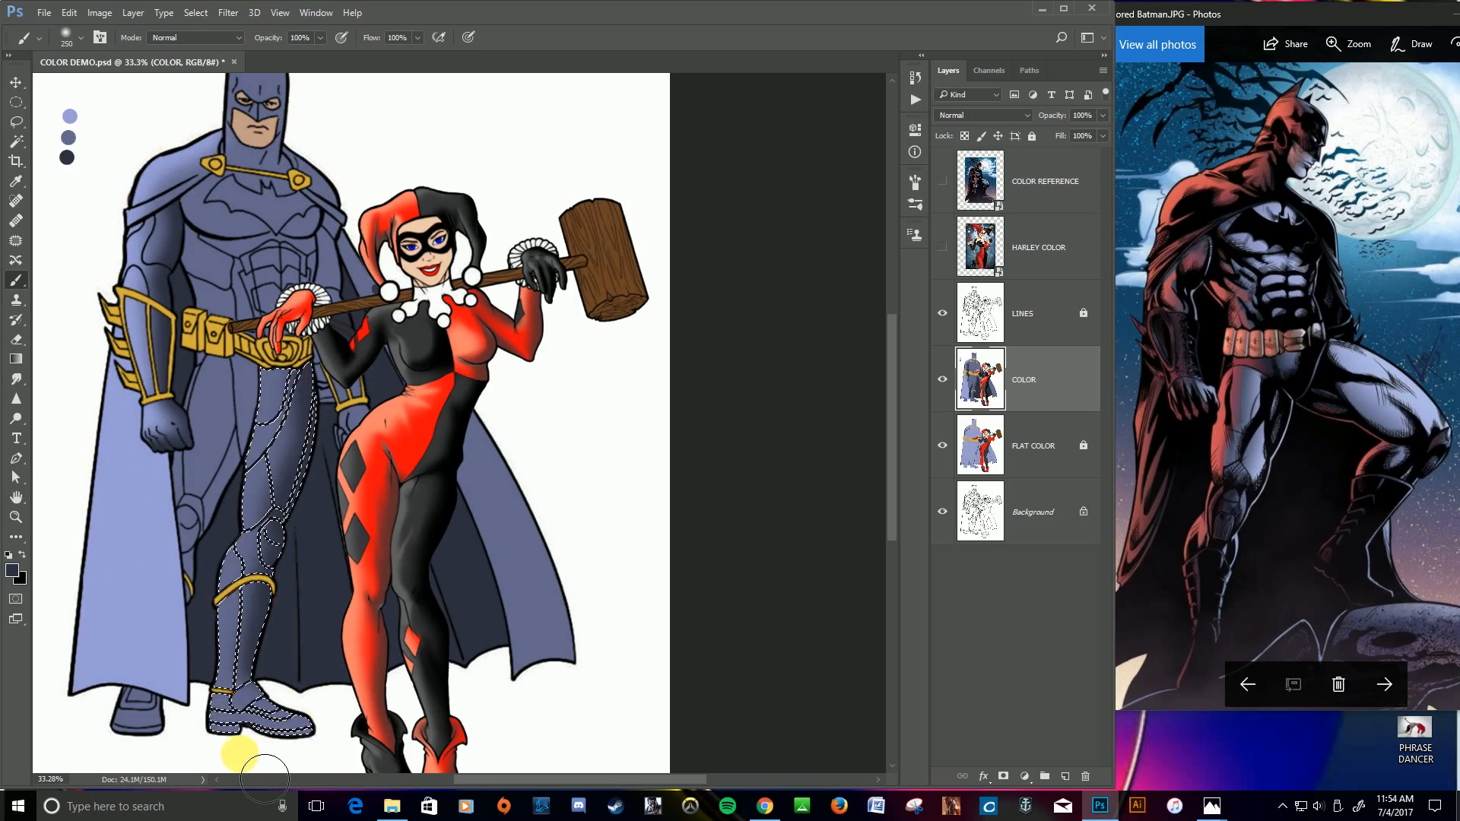
pyautogui.scroll(-1, 254, 719)
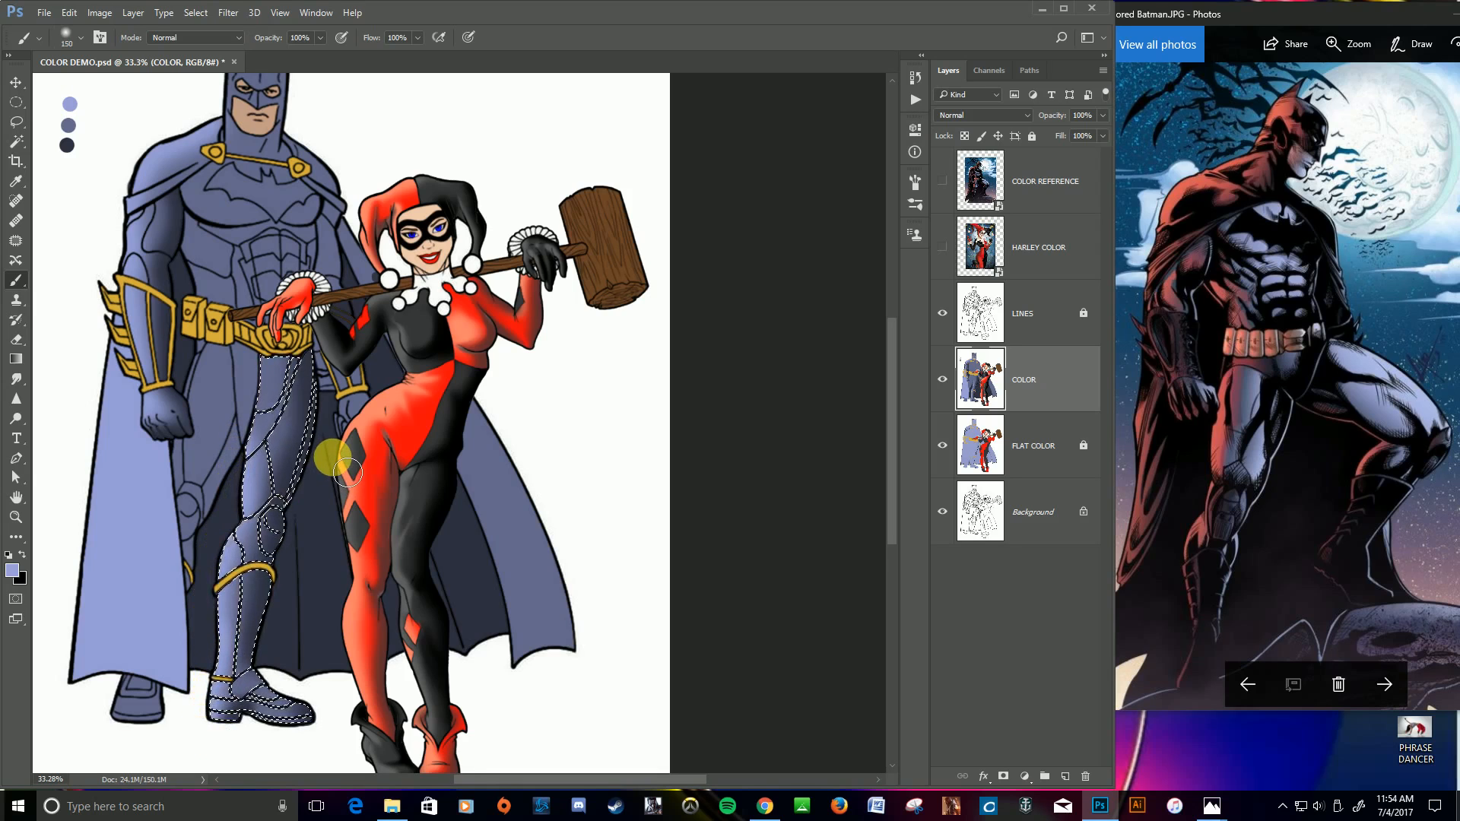
pyautogui.hotkey('ctrl', 'd')
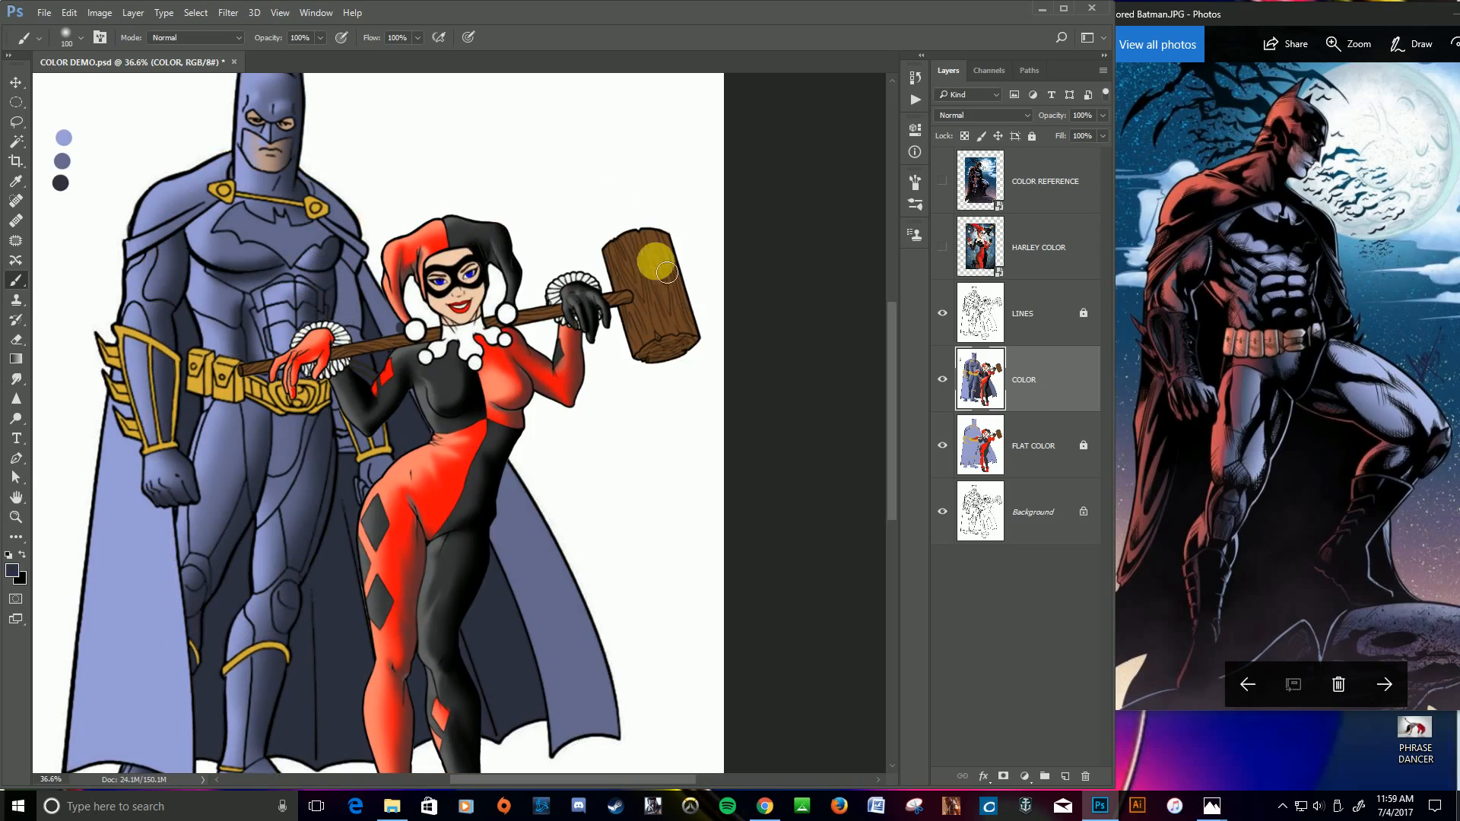
# Step: On the FLAT COLOR layer, select Batman's exposed lower face with the Magic Wand at a tolerance of 1
pyautogui.scroll(2, 254, 191)
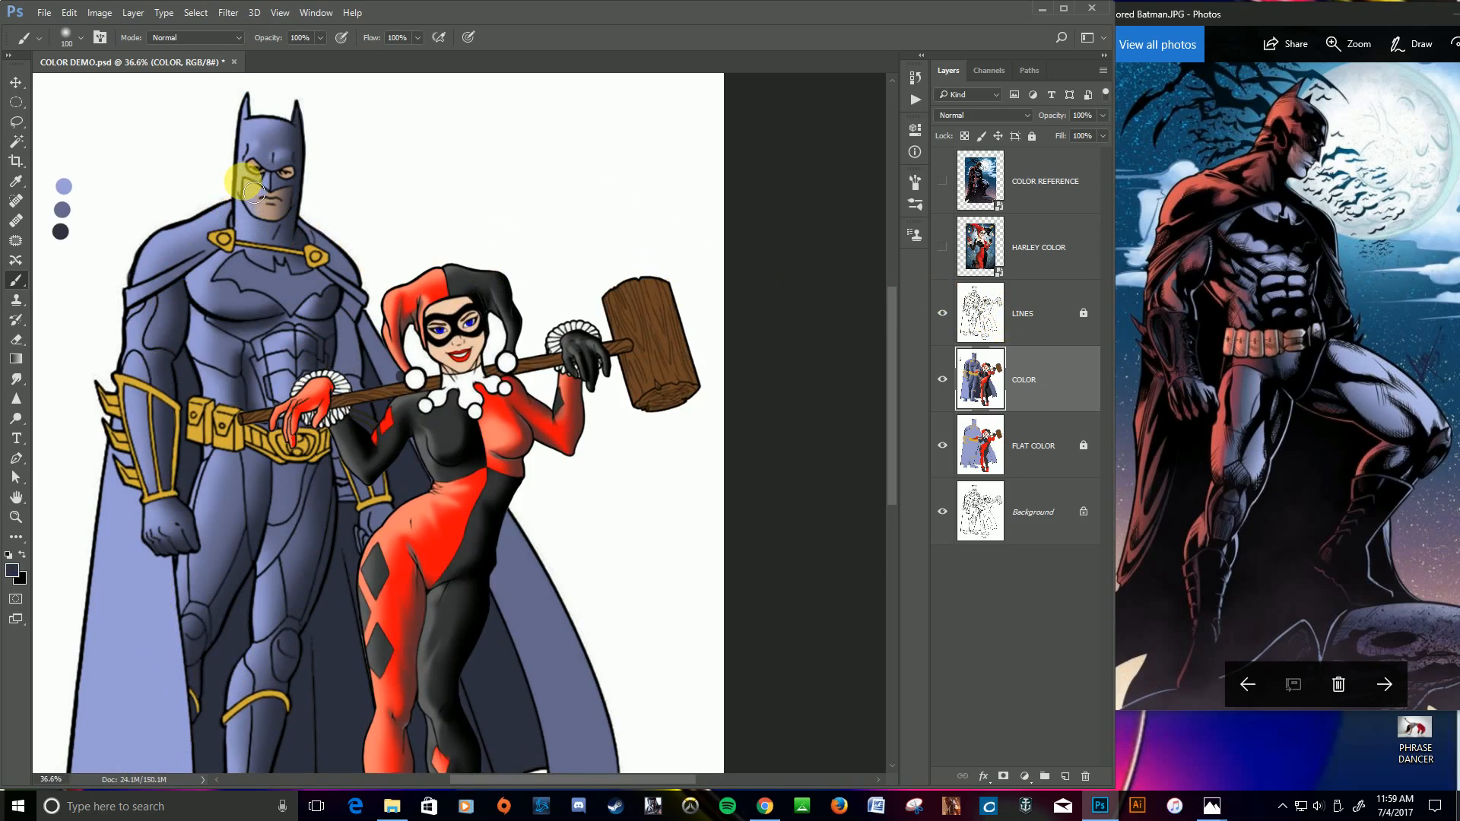
pyautogui.scroll(4, 257, 191)
pyautogui.scroll(-1, 244, 180)
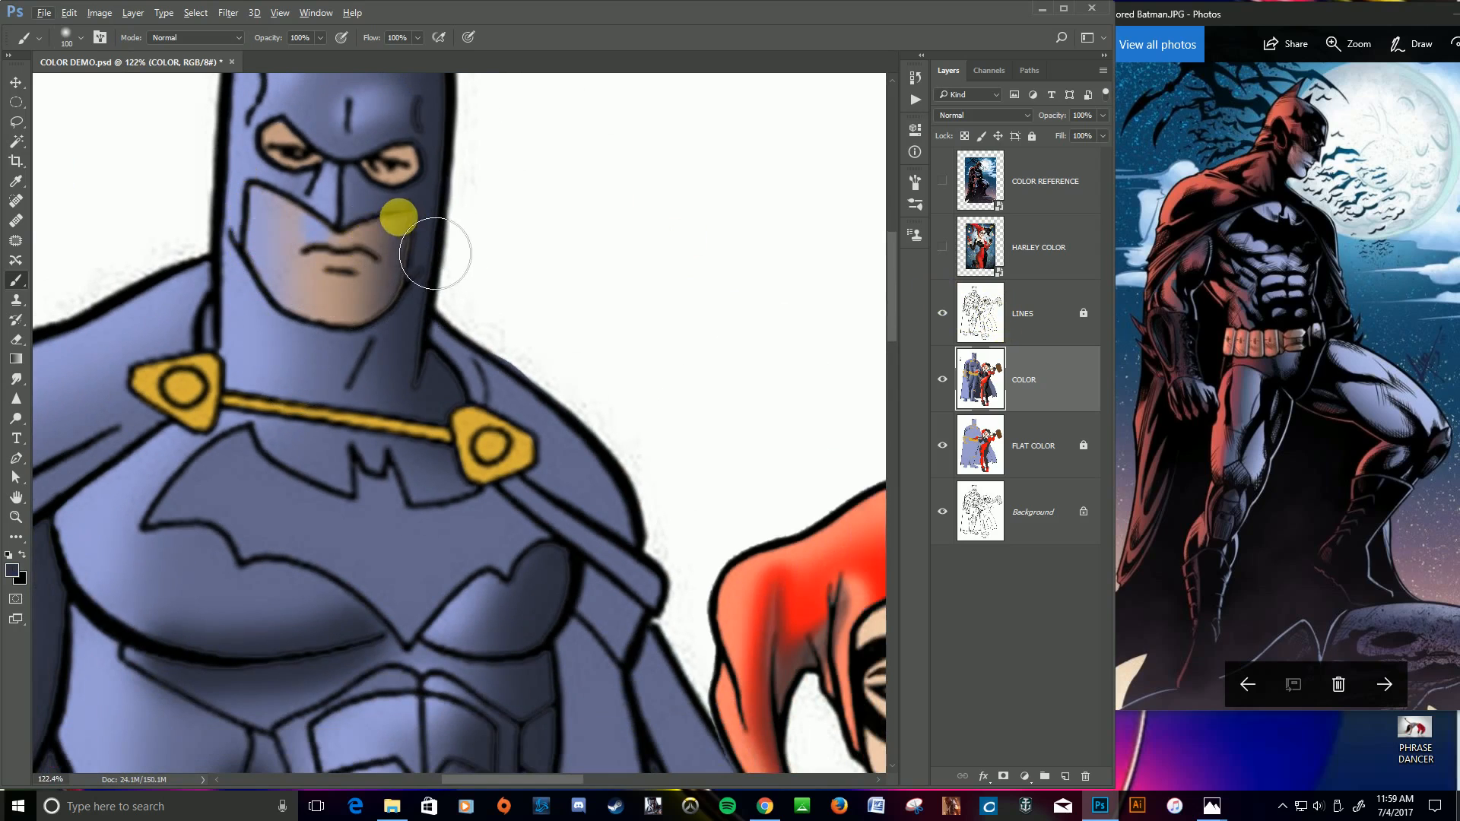
pyautogui.scroll(-3, 312, 242)
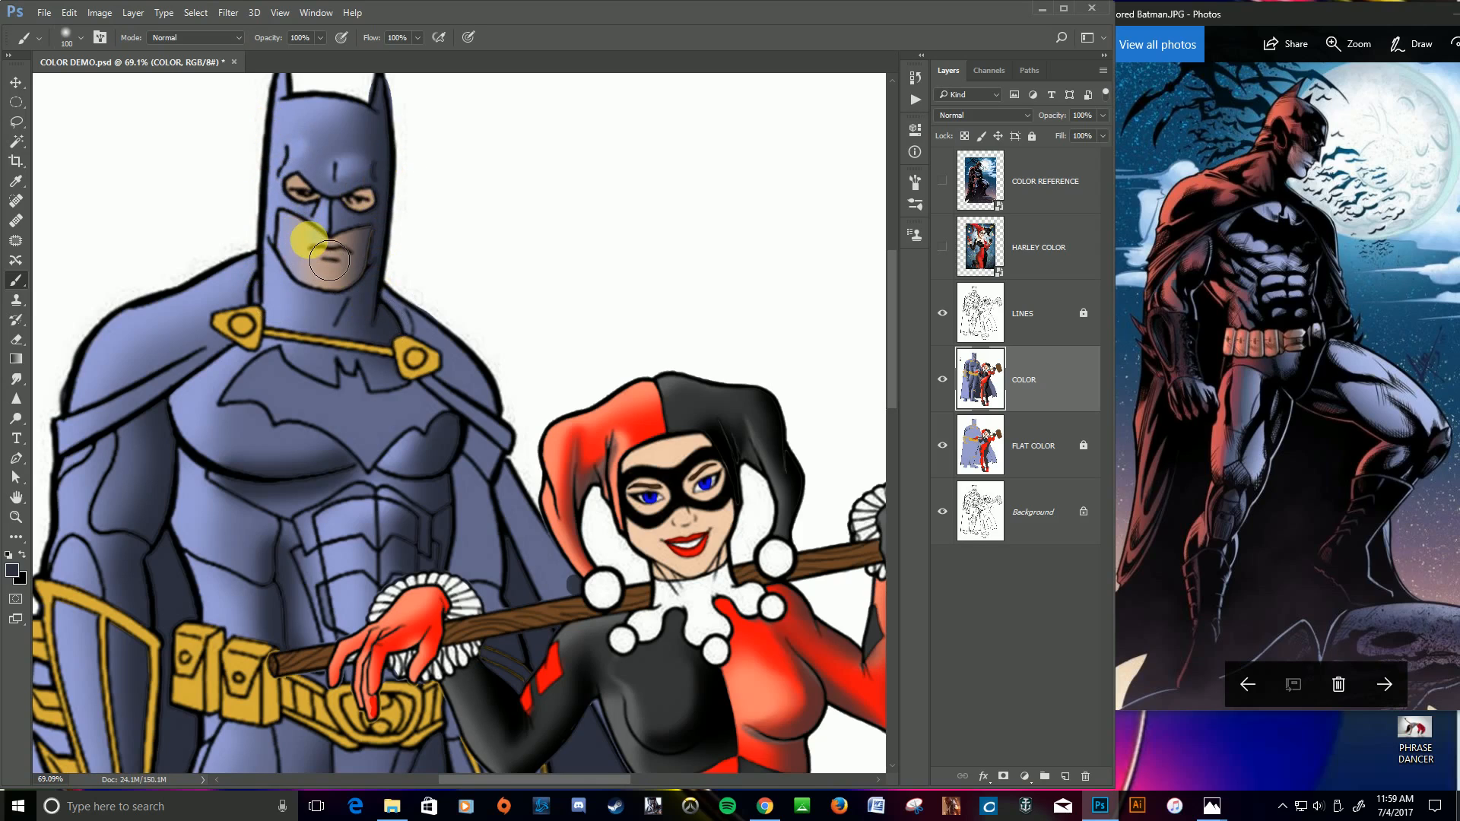
pyautogui.click(1002, 460)
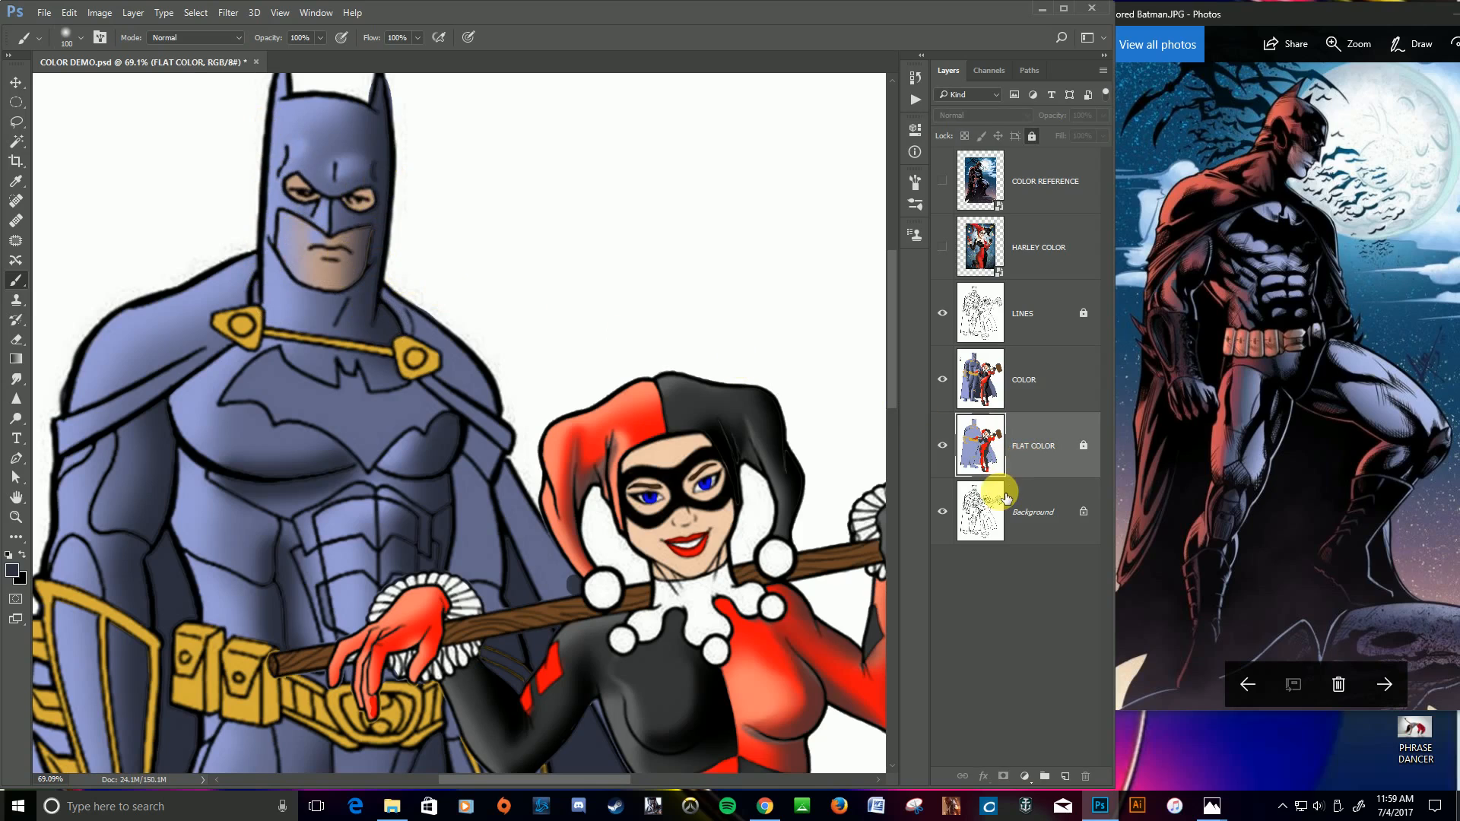
pyautogui.press('w')
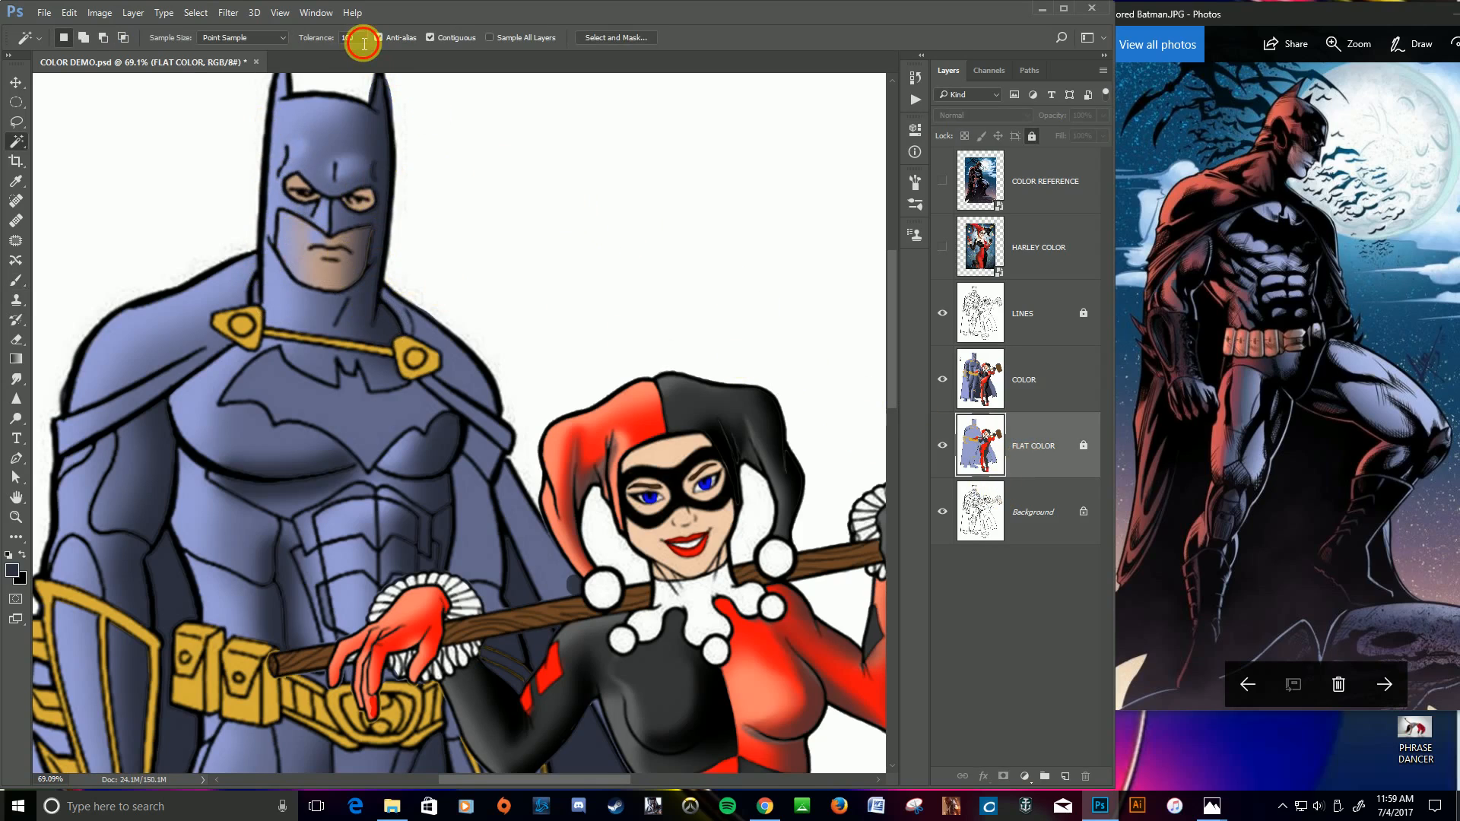
pyautogui.moveTo(352, 41); pyautogui.dragTo(345, 41)
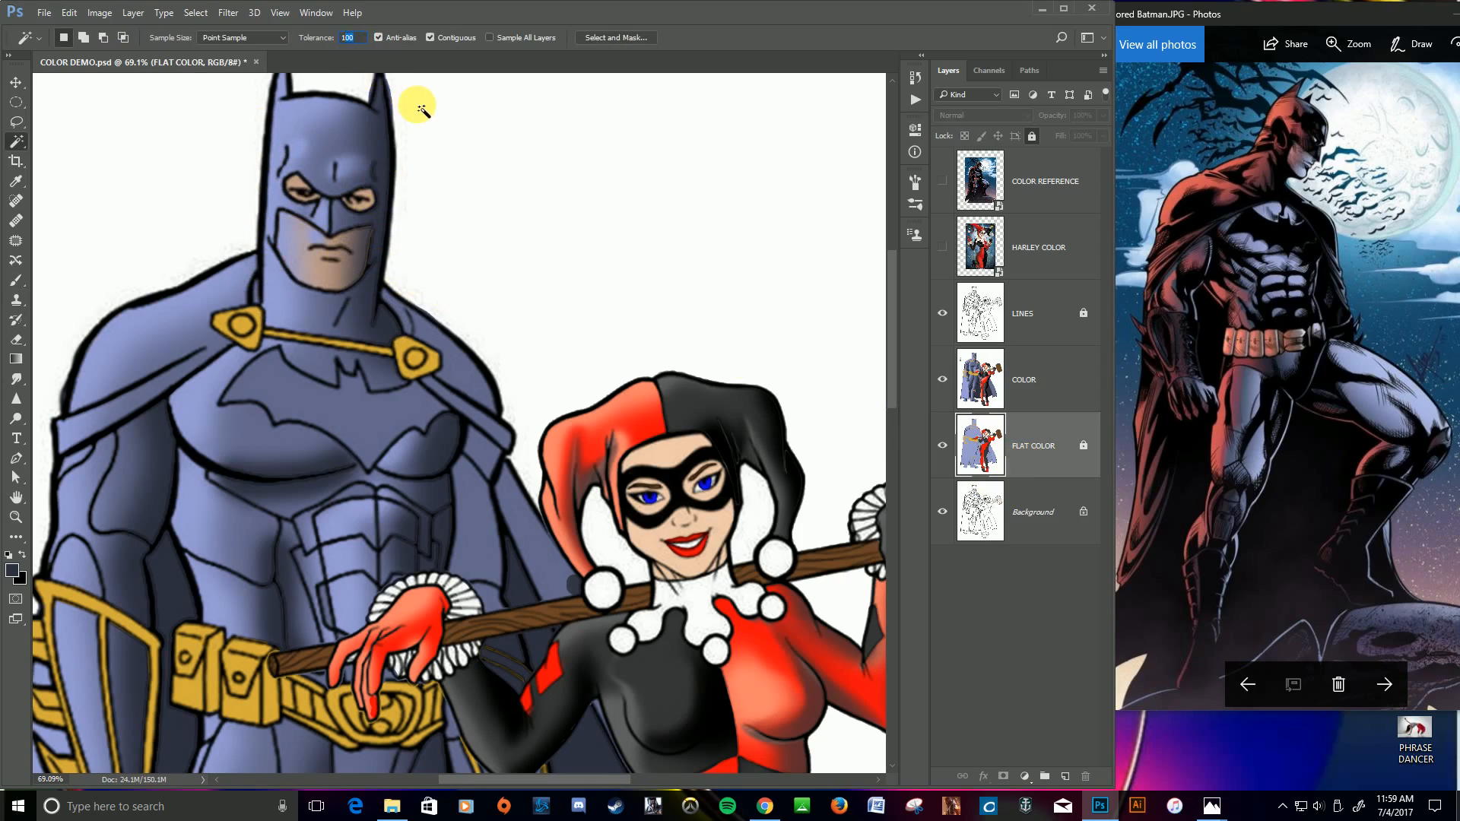
pyautogui.press('BackSpace')
pyautogui.press('Return')
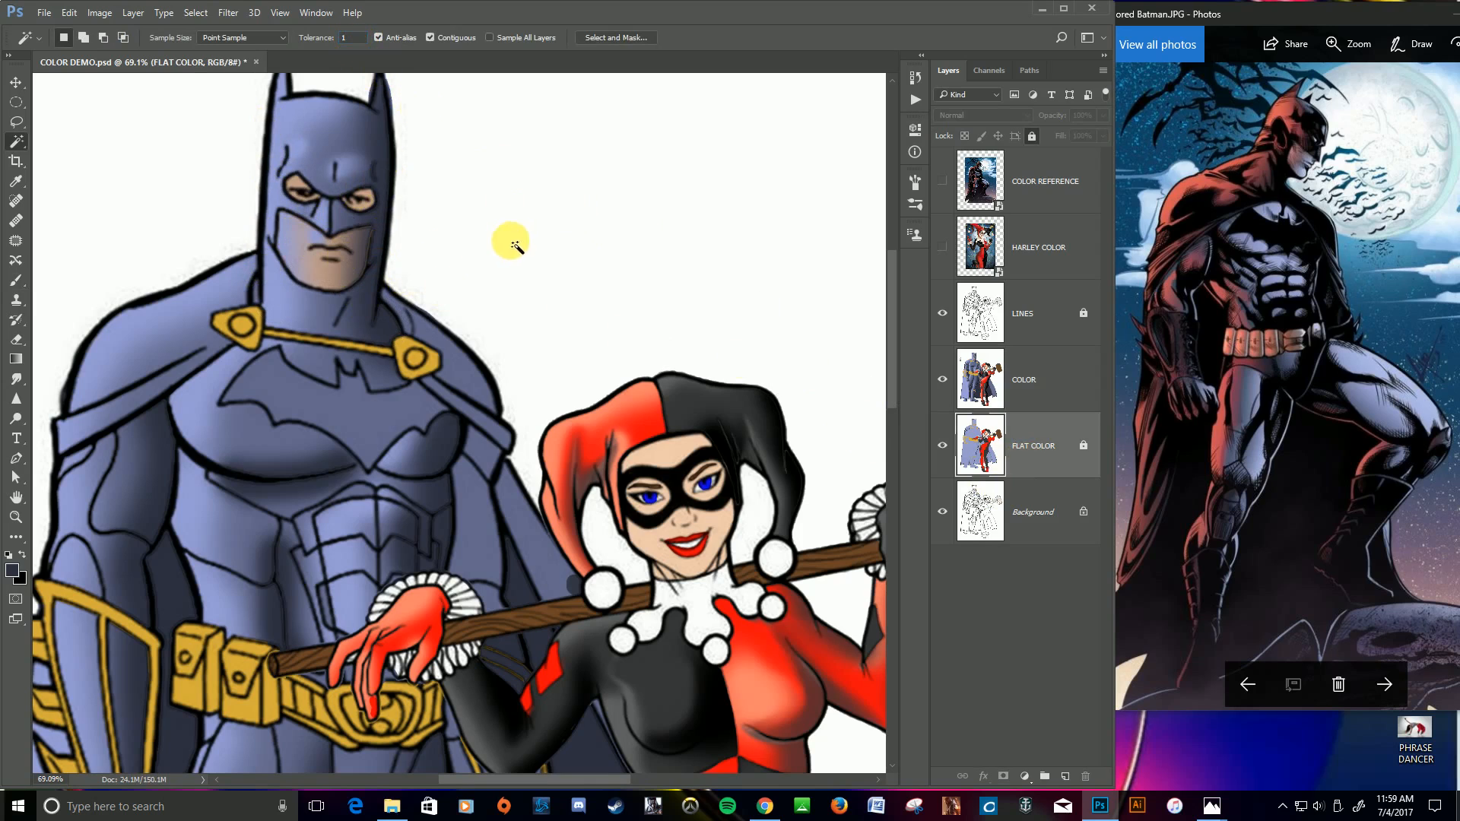
pyautogui.click(308, 275)
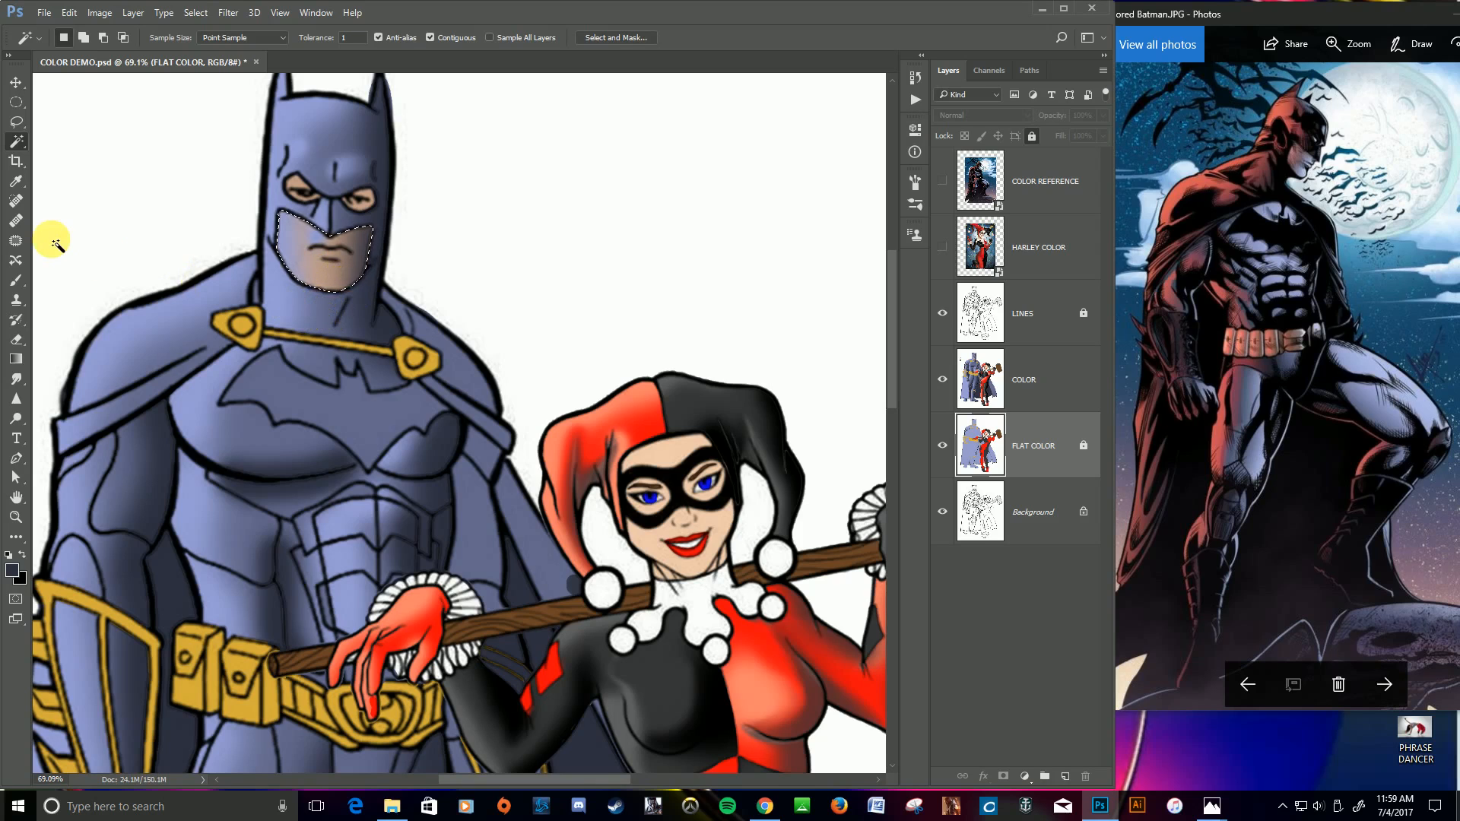
# Step: On the COLOR layer, paint the selected lower face an even skin tone with the brush enlarged to 125 px, then deselect
pyautogui.press('b')
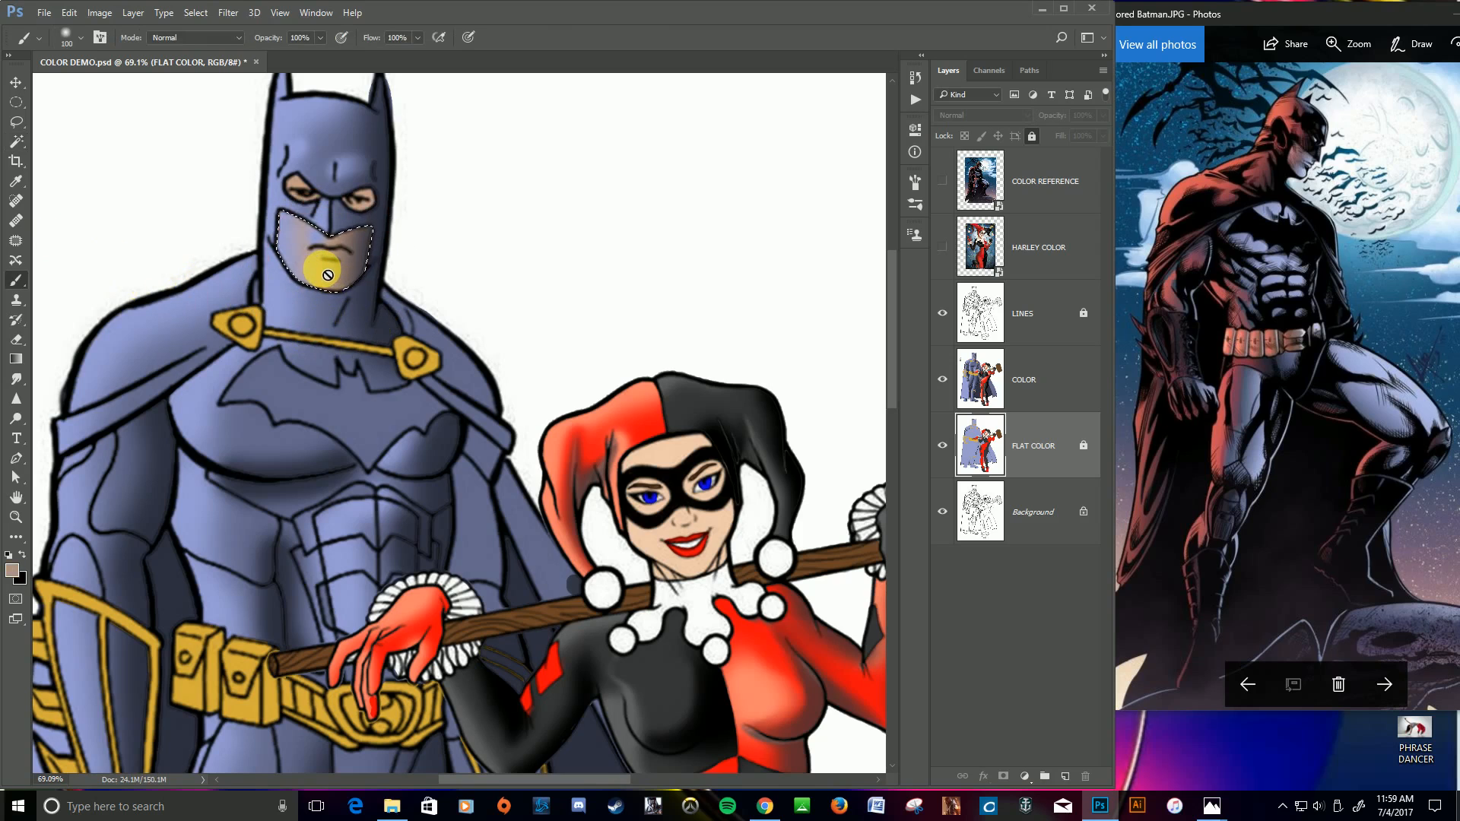
pyautogui.click(1028, 384)
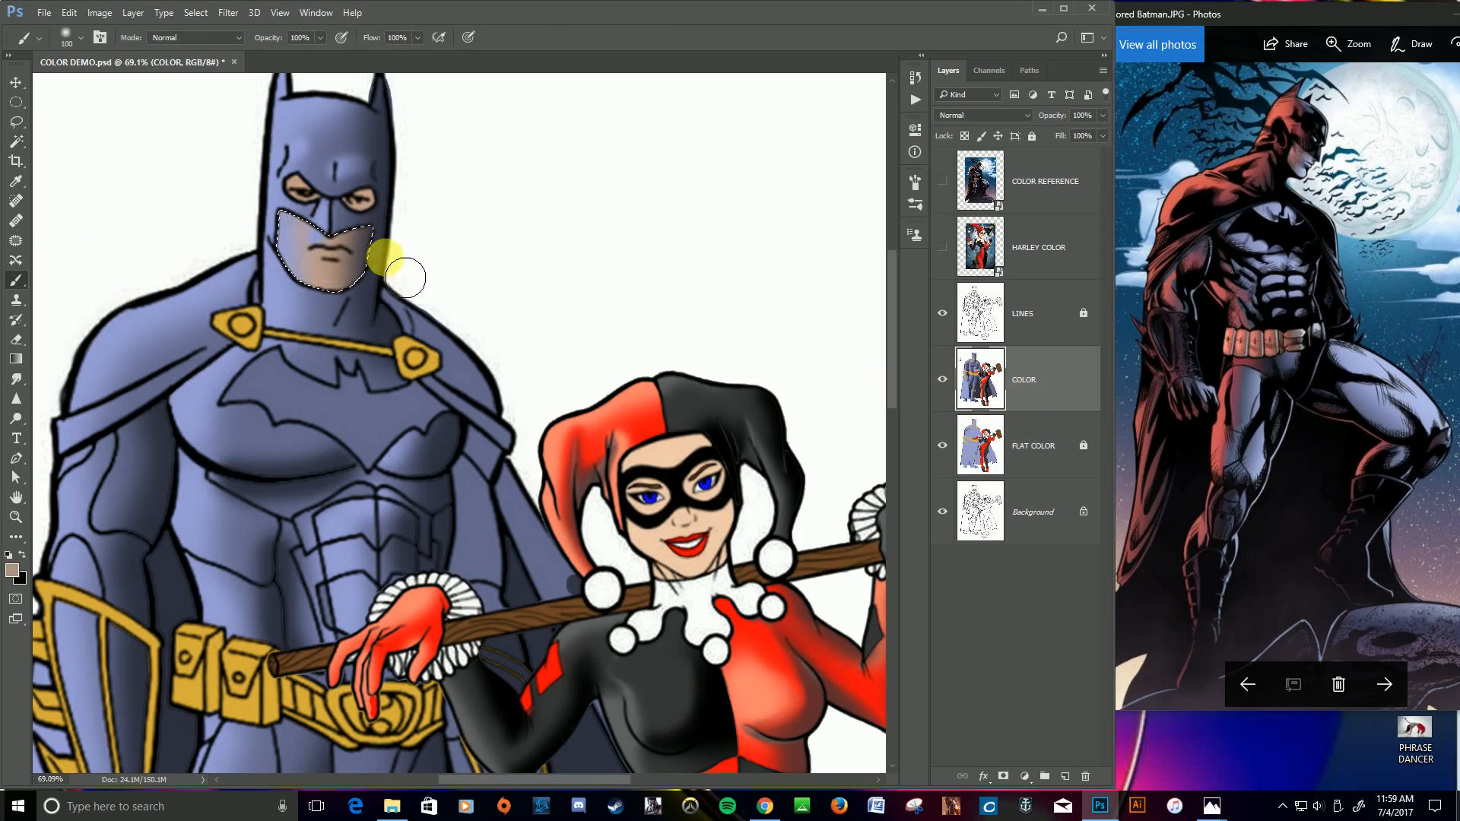
pyautogui.moveTo(331, 257)
pyautogui.mouseDown()
pyautogui.moveTo(302, 238)
pyautogui.moveTo(330, 306)
pyautogui.moveTo(356, 245)
pyautogui.mouseUp()
pyautogui.press(']')
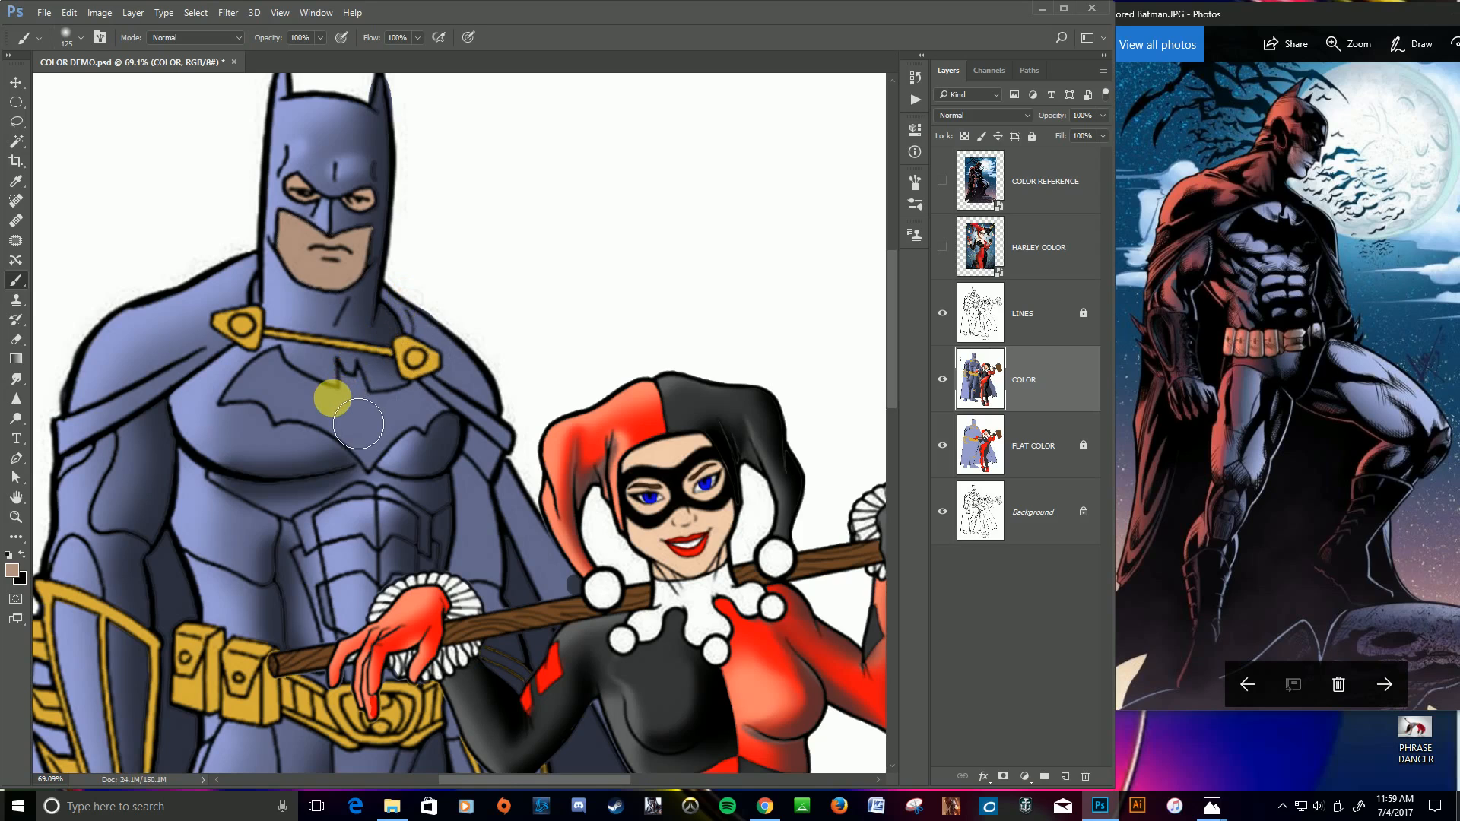
# Step: Blend the shading on Batman's neck and cowl forehead with the Smudge tool at 50% strength, using 40 and 70 px tips
pyautogui.scroll(-4, 332, 398)
pyautogui.scroll(-8, 357, 423)
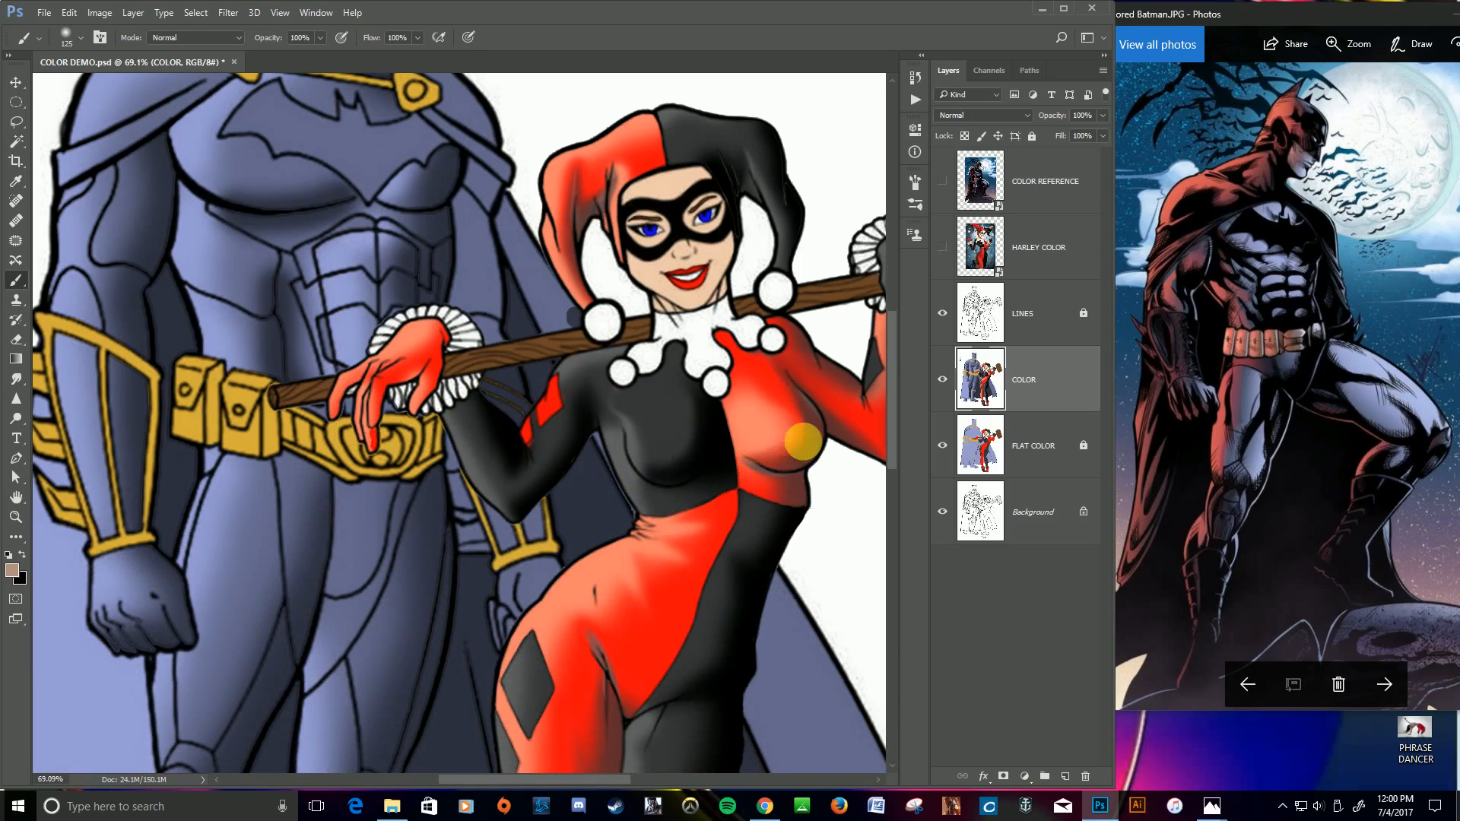
pyautogui.scroll(-1, 630, 657)
pyautogui.scroll(-5, 608, 632)
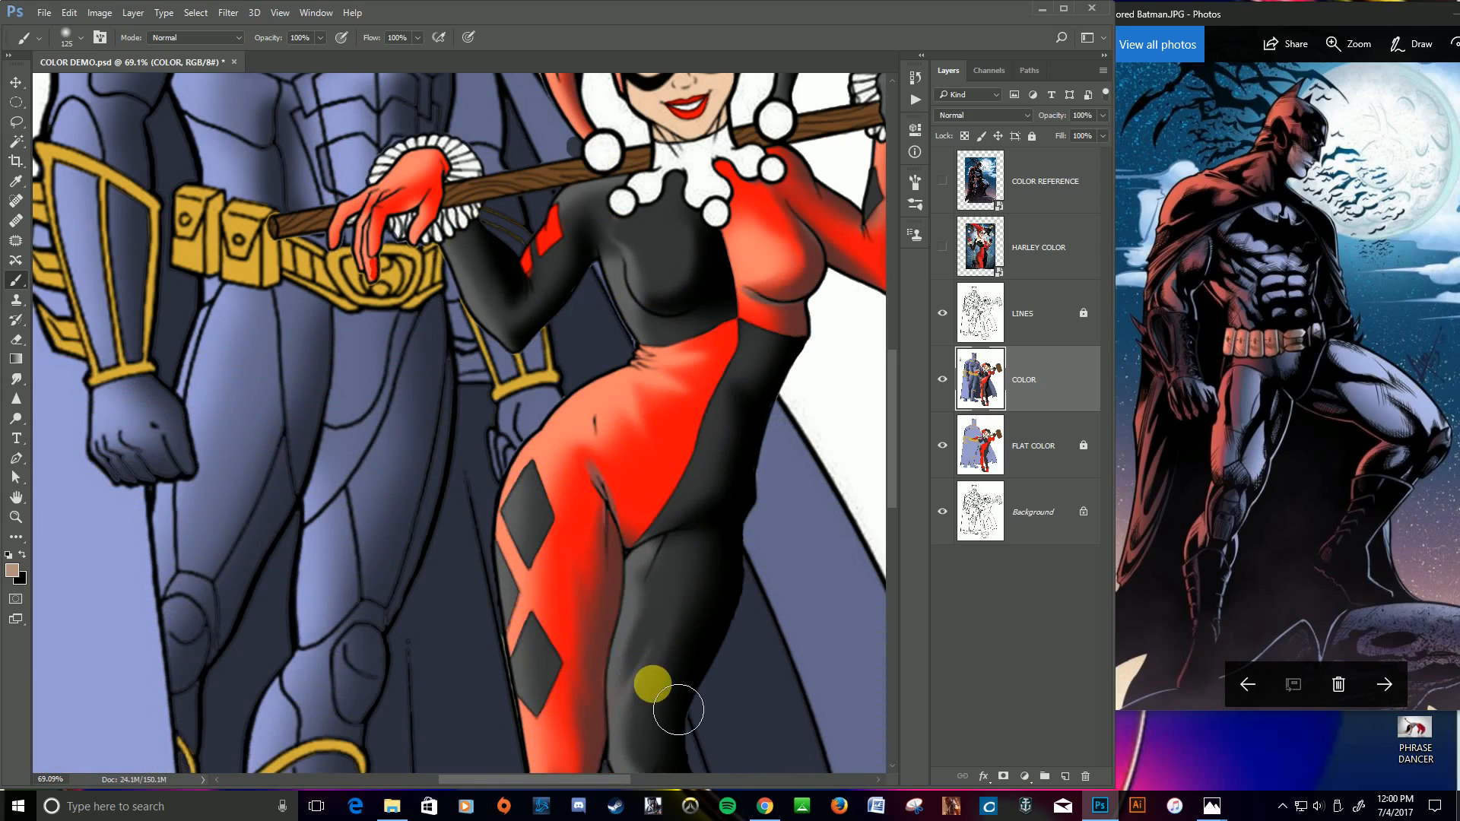
pyautogui.scroll(4, 476, 527)
pyautogui.scroll(4, 476, 527)
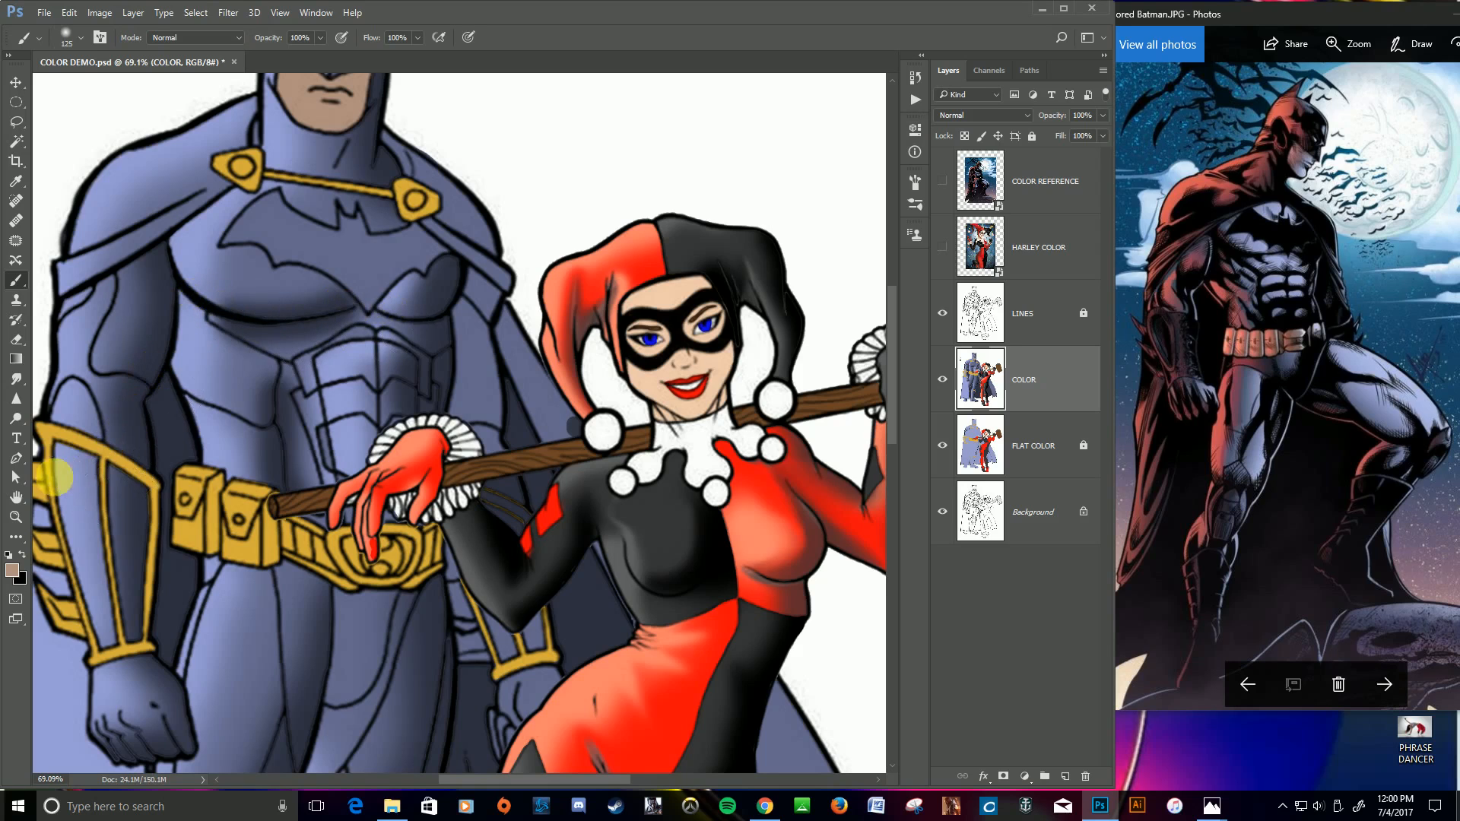
pyautogui.click(21, 384)
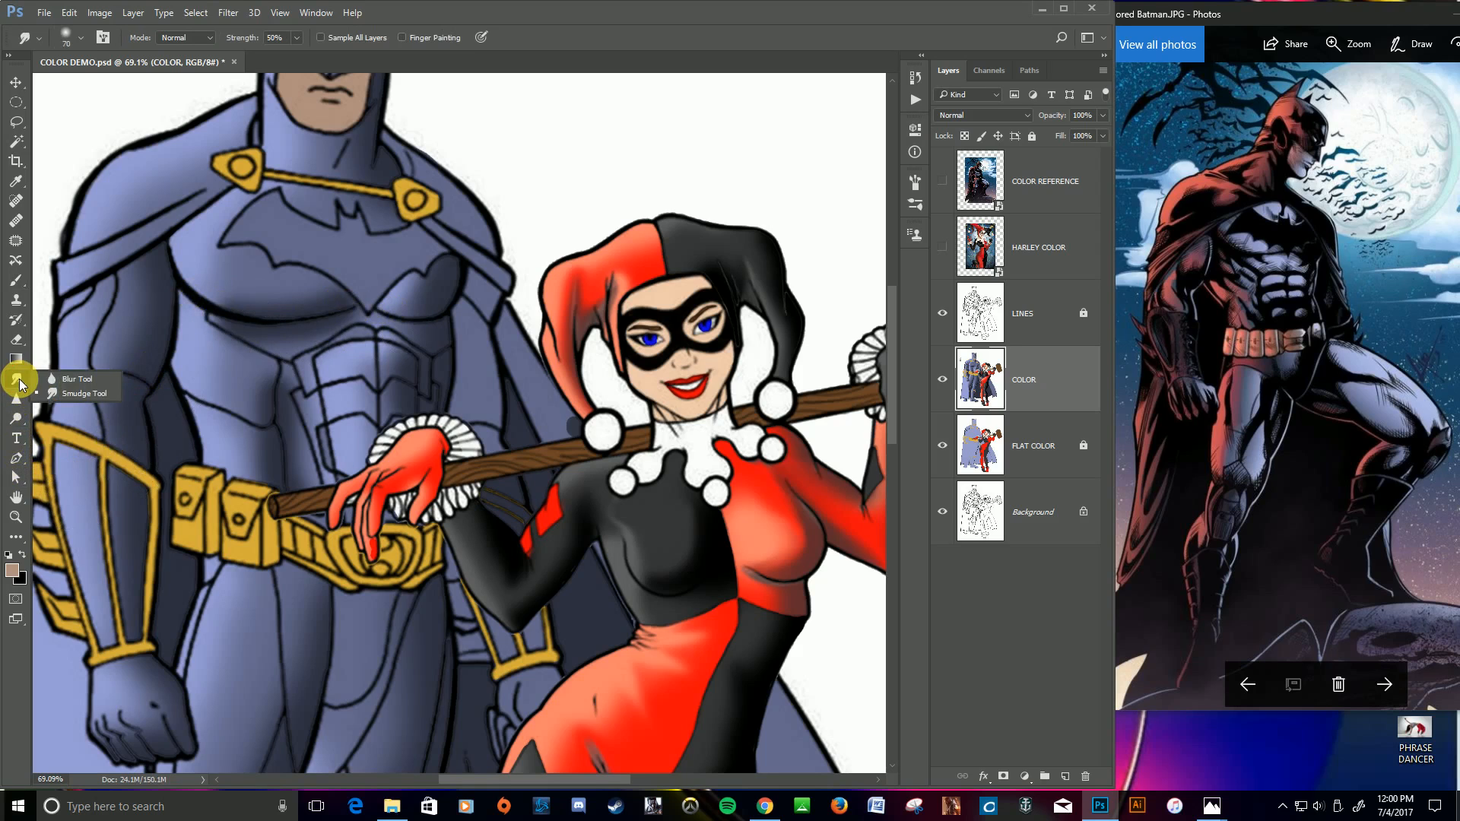
pyautogui.click(59, 394)
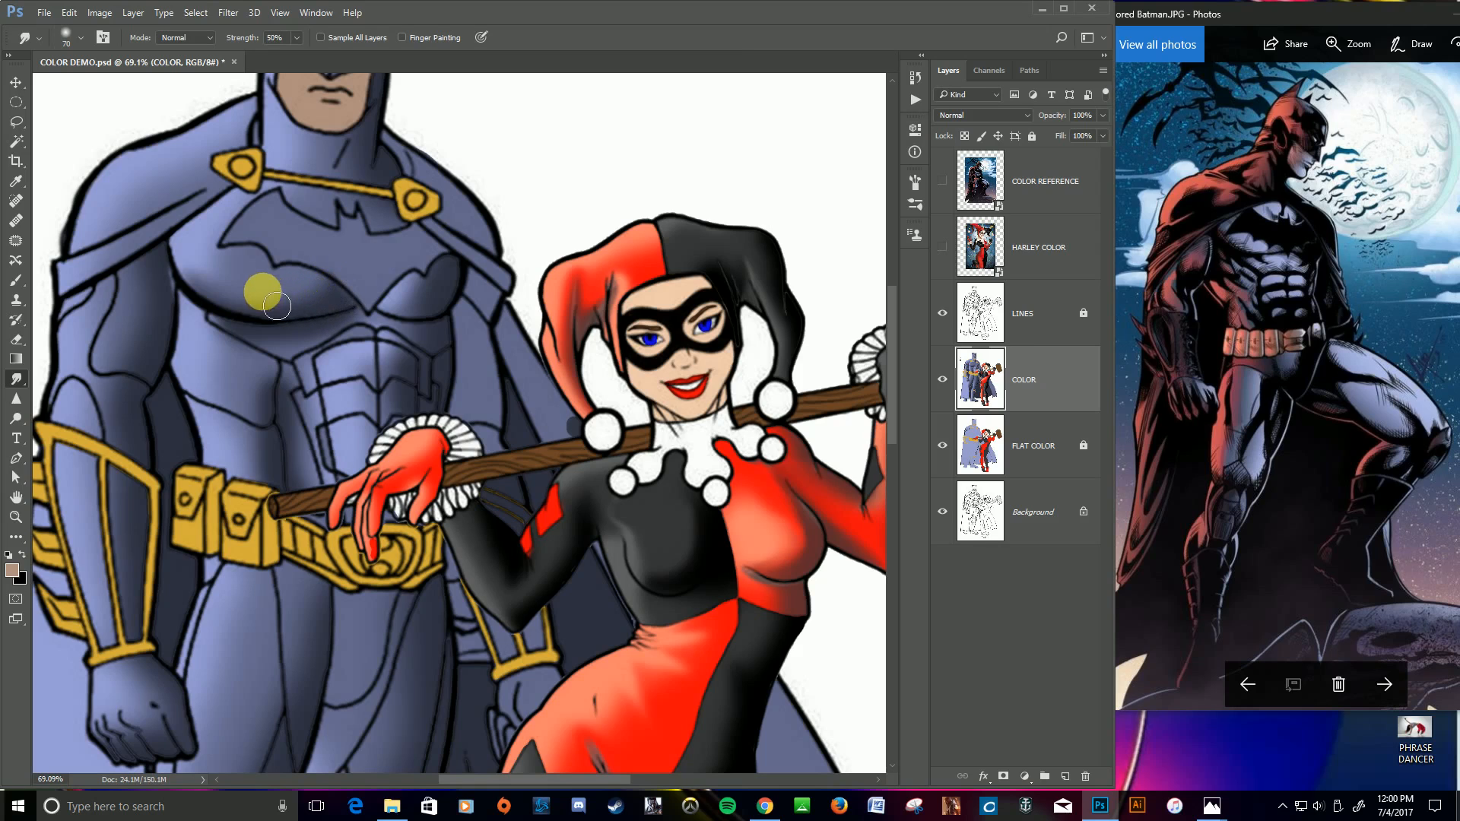
pyautogui.scroll(-1, 278, 354)
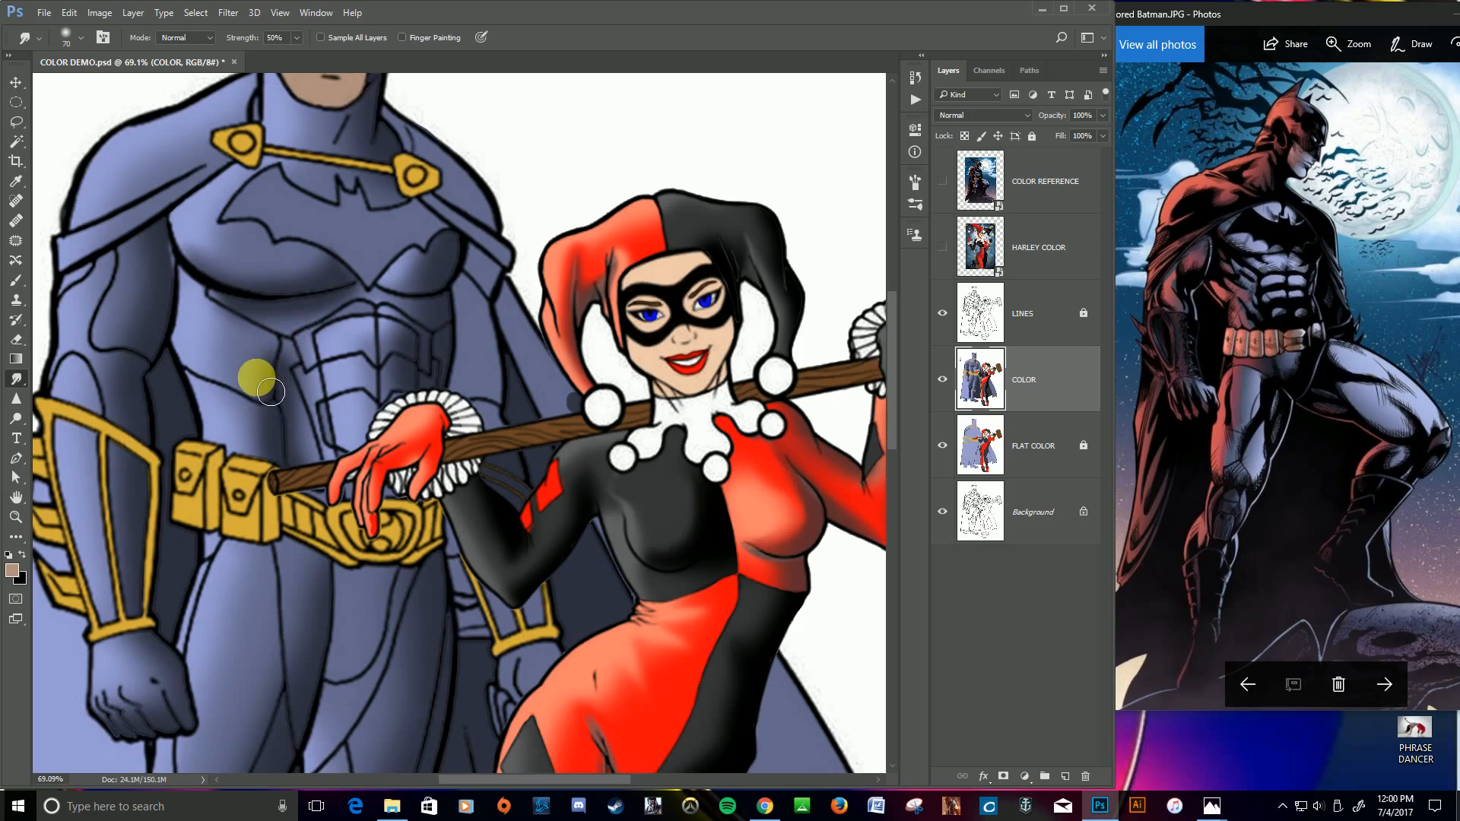
pyautogui.scroll(6, 277, 312)
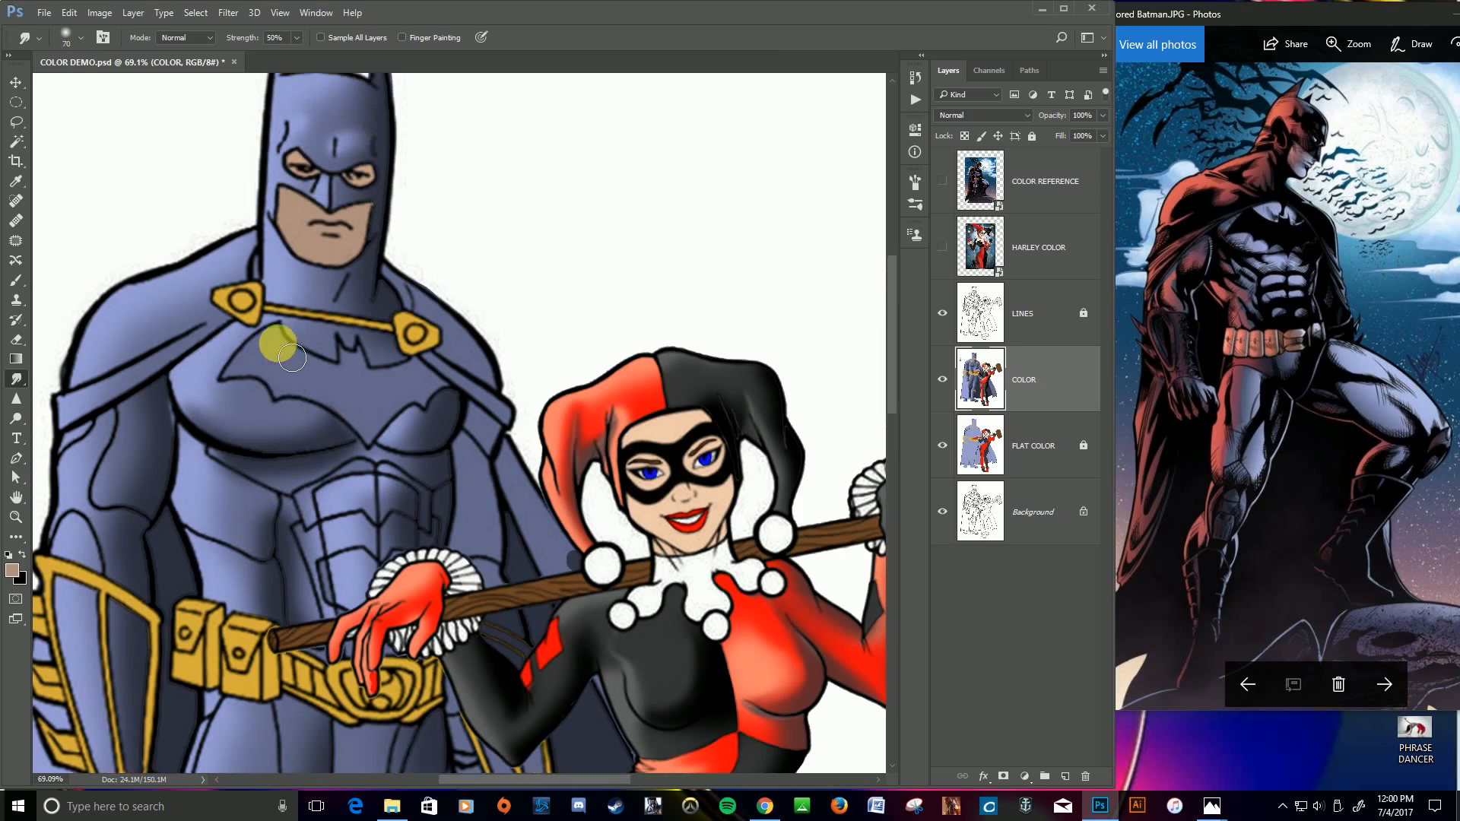
pyautogui.scroll(1, 292, 357)
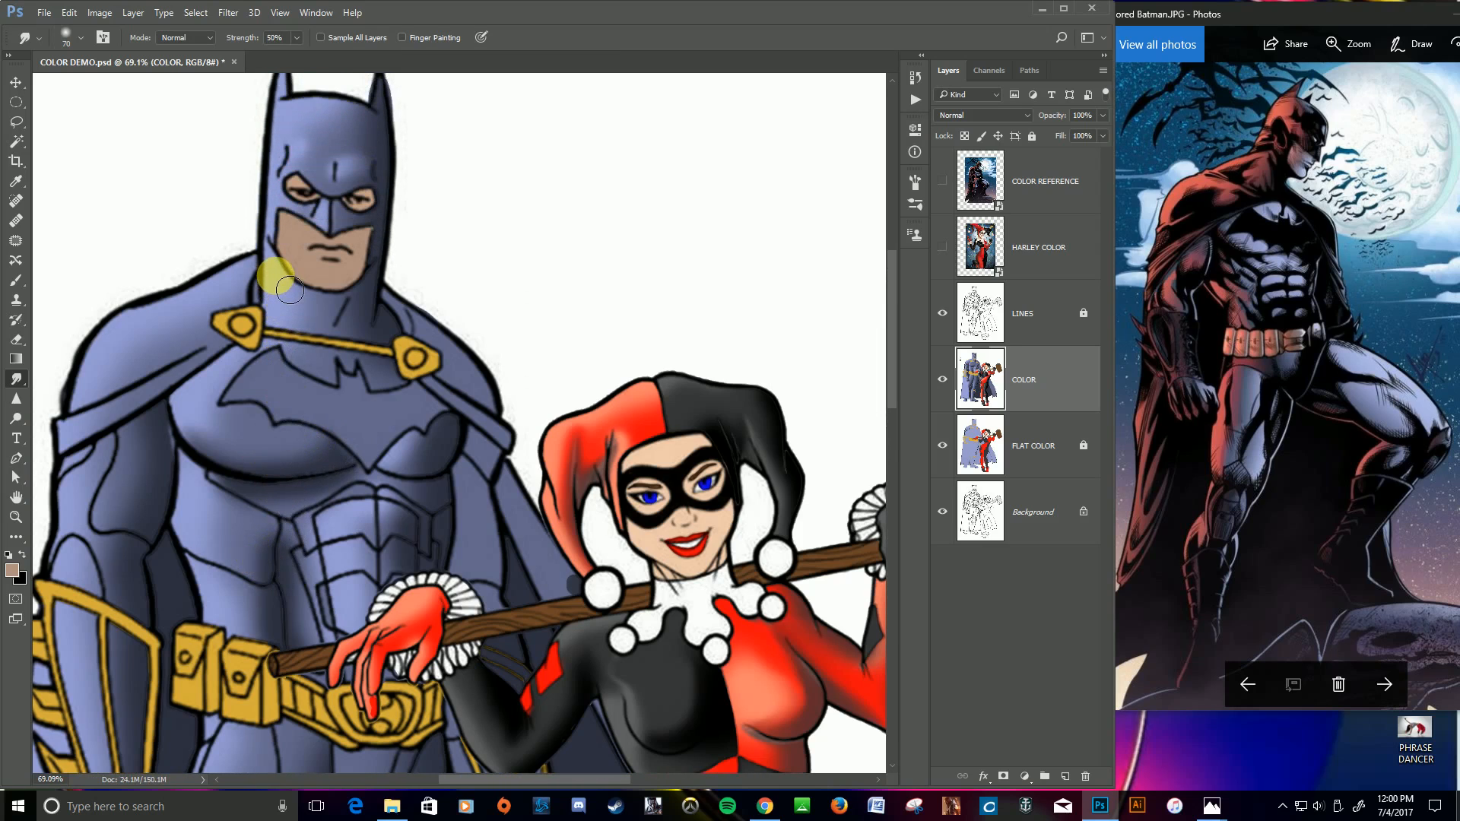
pyautogui.moveTo(301, 301)
pyautogui.mouseDown()
pyautogui.moveTo(357, 313)
pyautogui.moveTo(380, 300)
pyautogui.moveTo(334, 301)
pyautogui.moveTo(369, 314)
pyautogui.moveTo(344, 314)
pyautogui.moveTo(357, 310)
pyautogui.moveTo(341, 329)
pyautogui.moveTo(369, 317)
pyautogui.moveTo(337, 332)
pyautogui.mouseUp()
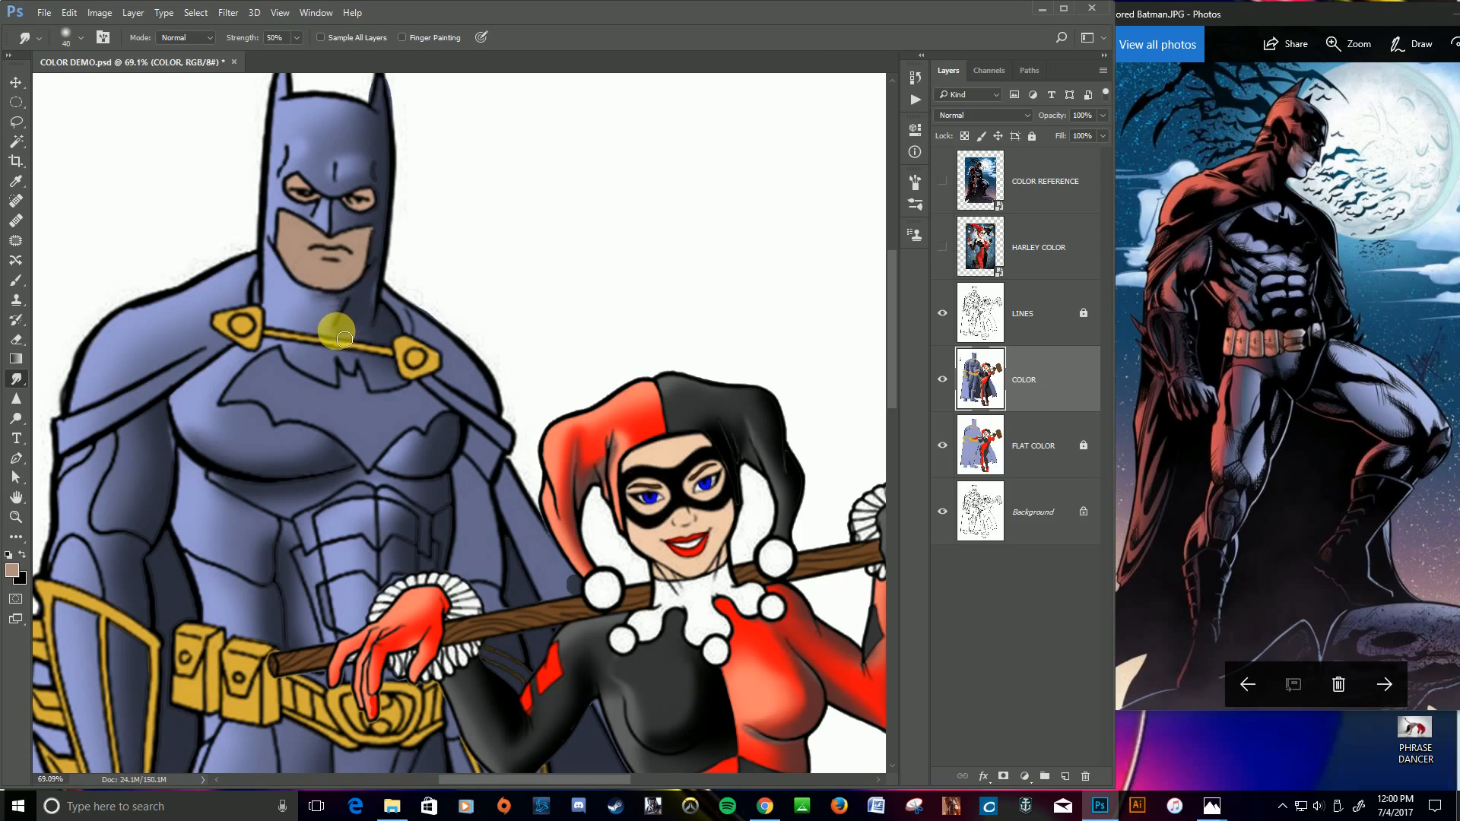
pyautogui.moveTo(346, 161)
pyautogui.mouseDown()
pyautogui.moveTo(375, 168)
pyautogui.moveTo(335, 165)
pyautogui.moveTo(333, 179)
pyautogui.moveTo(308, 156)
pyautogui.moveTo(296, 176)
pyautogui.moveTo(311, 156)
pyautogui.moveTo(320, 175)
pyautogui.mouseUp()
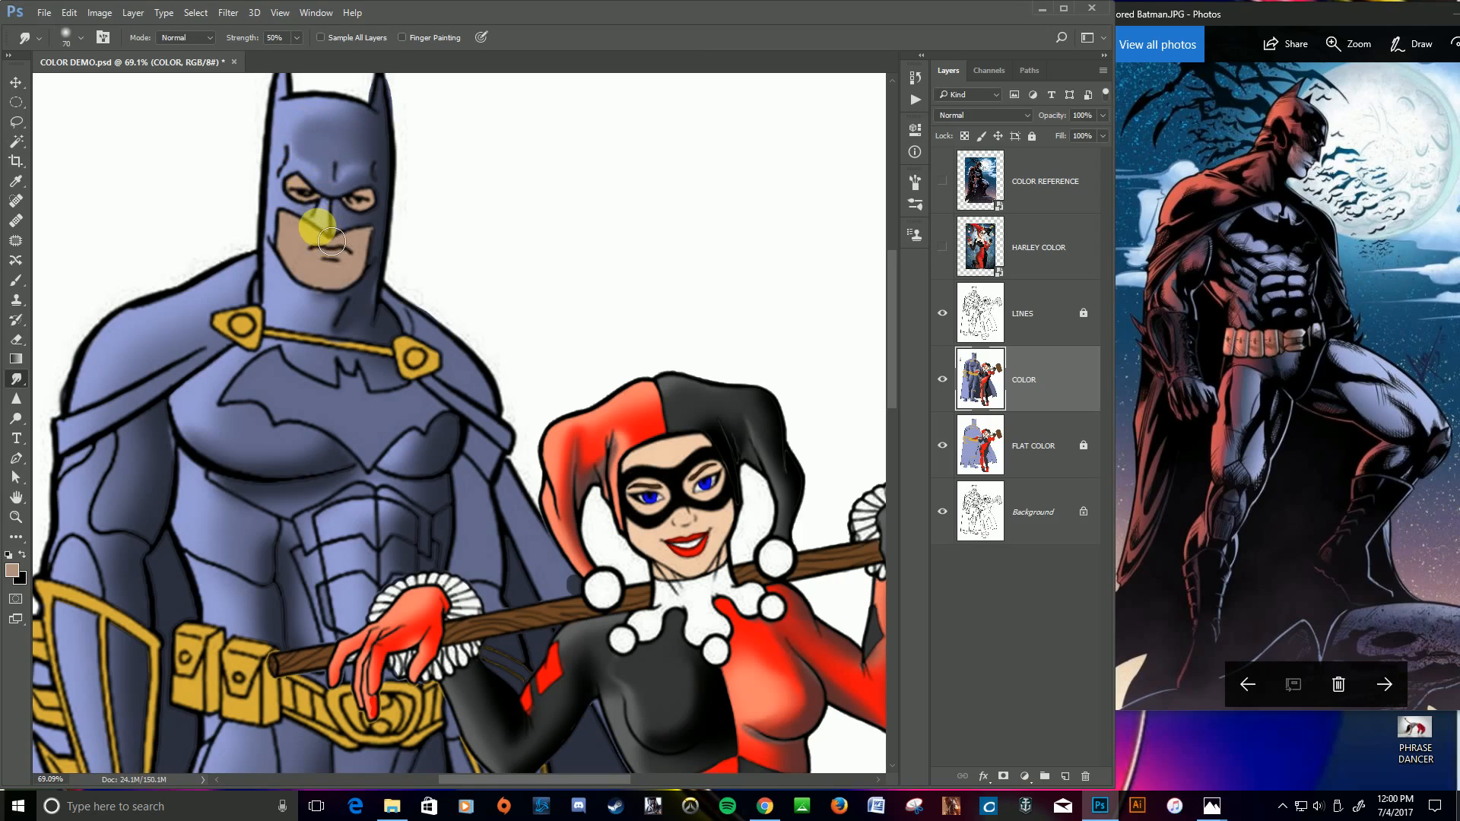
# Step: Smudge the shading along the cape folds over Batman's right shoulder with a 45 px tip at 50% strength
pyautogui.scroll(-3, 327, 241)
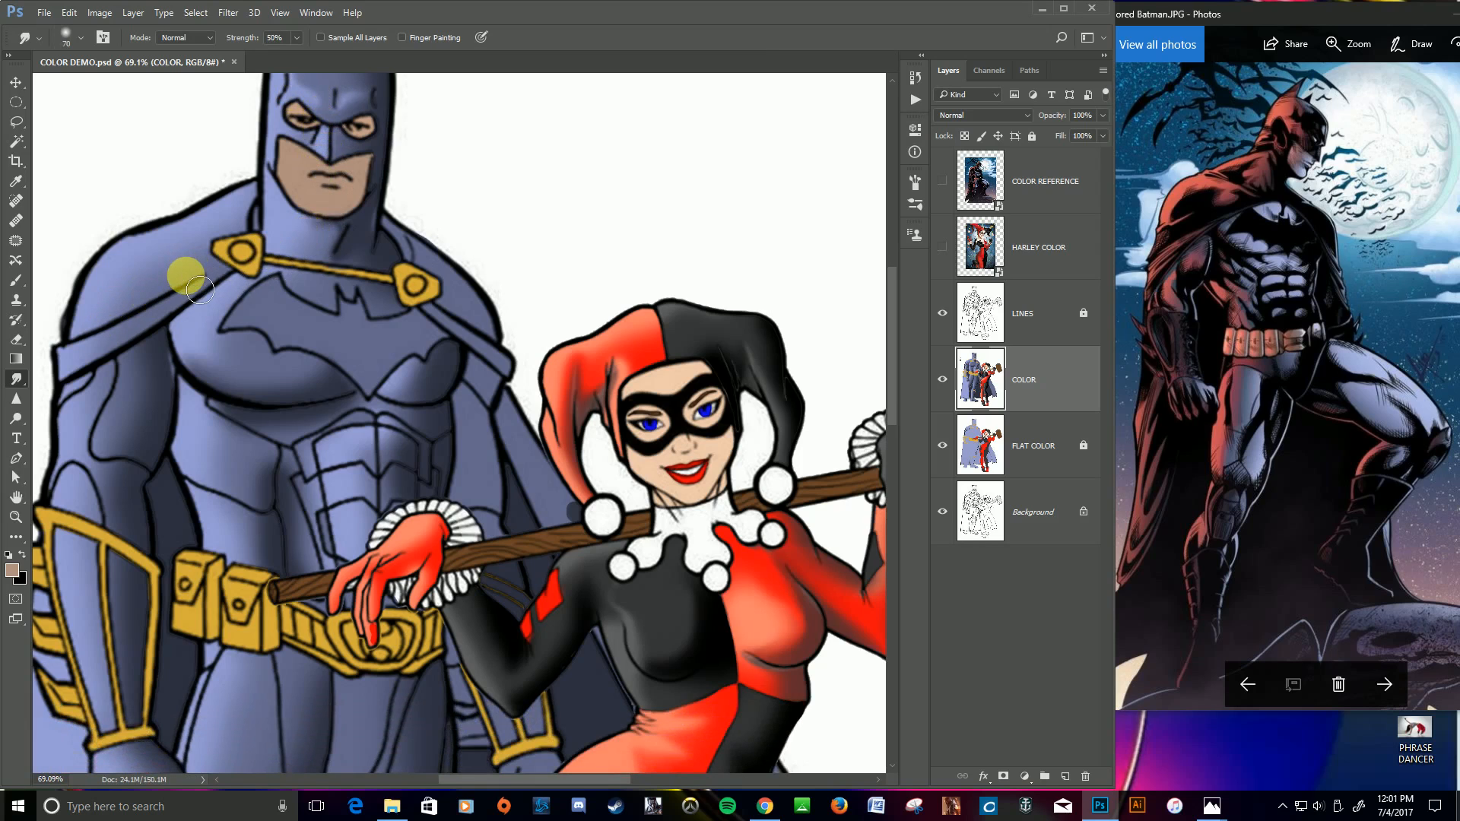
pyautogui.moveTo(210, 278); pyautogui.dragTo(104, 335)
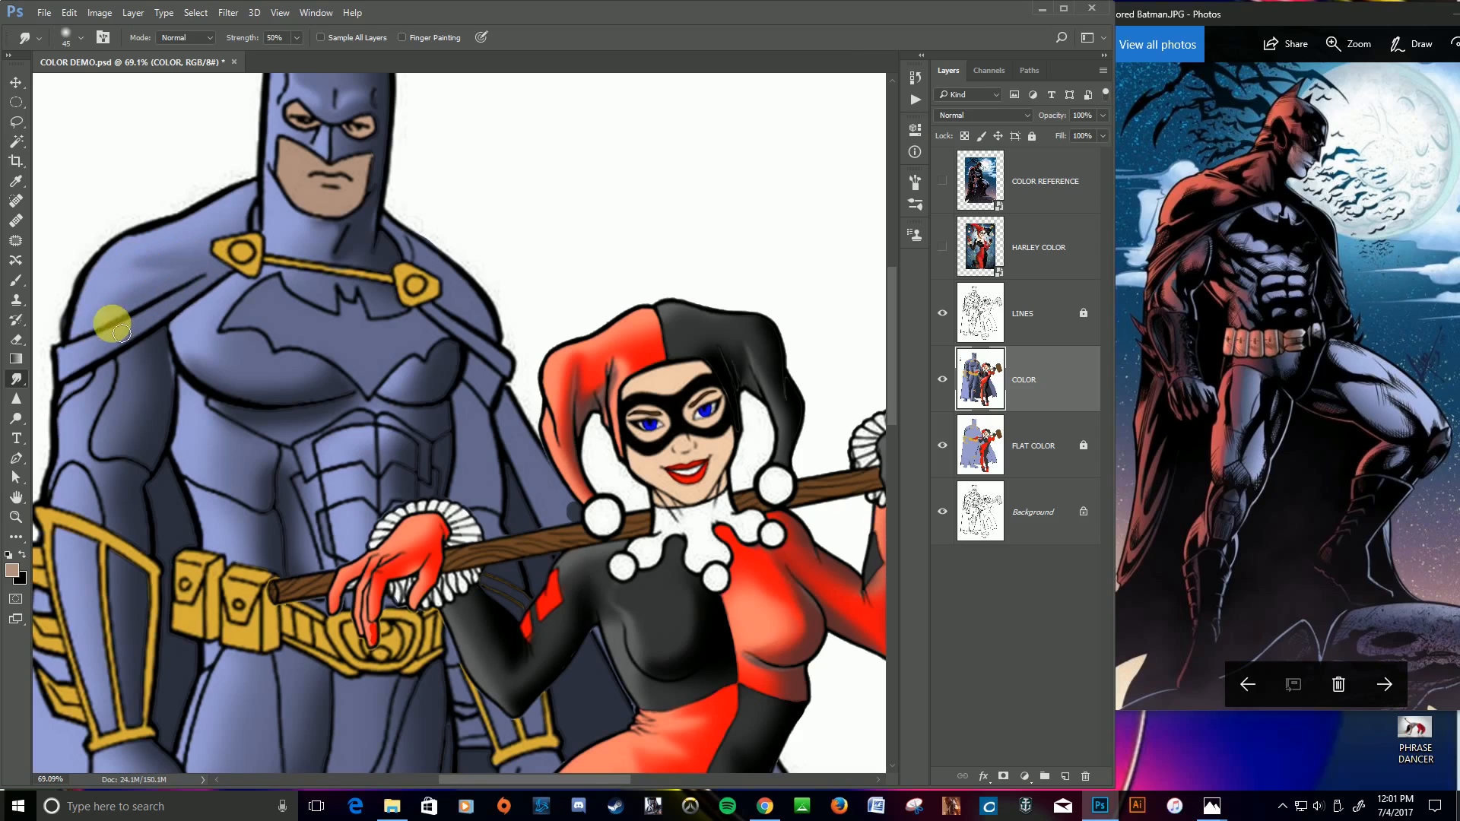
pyautogui.moveTo(169, 280)
pyautogui.mouseDown()
pyautogui.moveTo(117, 300)
pyautogui.moveTo(207, 276)
pyautogui.moveTo(104, 335)
pyautogui.mouseUp()
pyautogui.moveTo(182, 306)
pyautogui.mouseDown()
pyautogui.moveTo(131, 323)
pyautogui.moveTo(195, 295)
pyautogui.moveTo(83, 362)
pyautogui.moveTo(123, 328)
pyautogui.mouseUp()
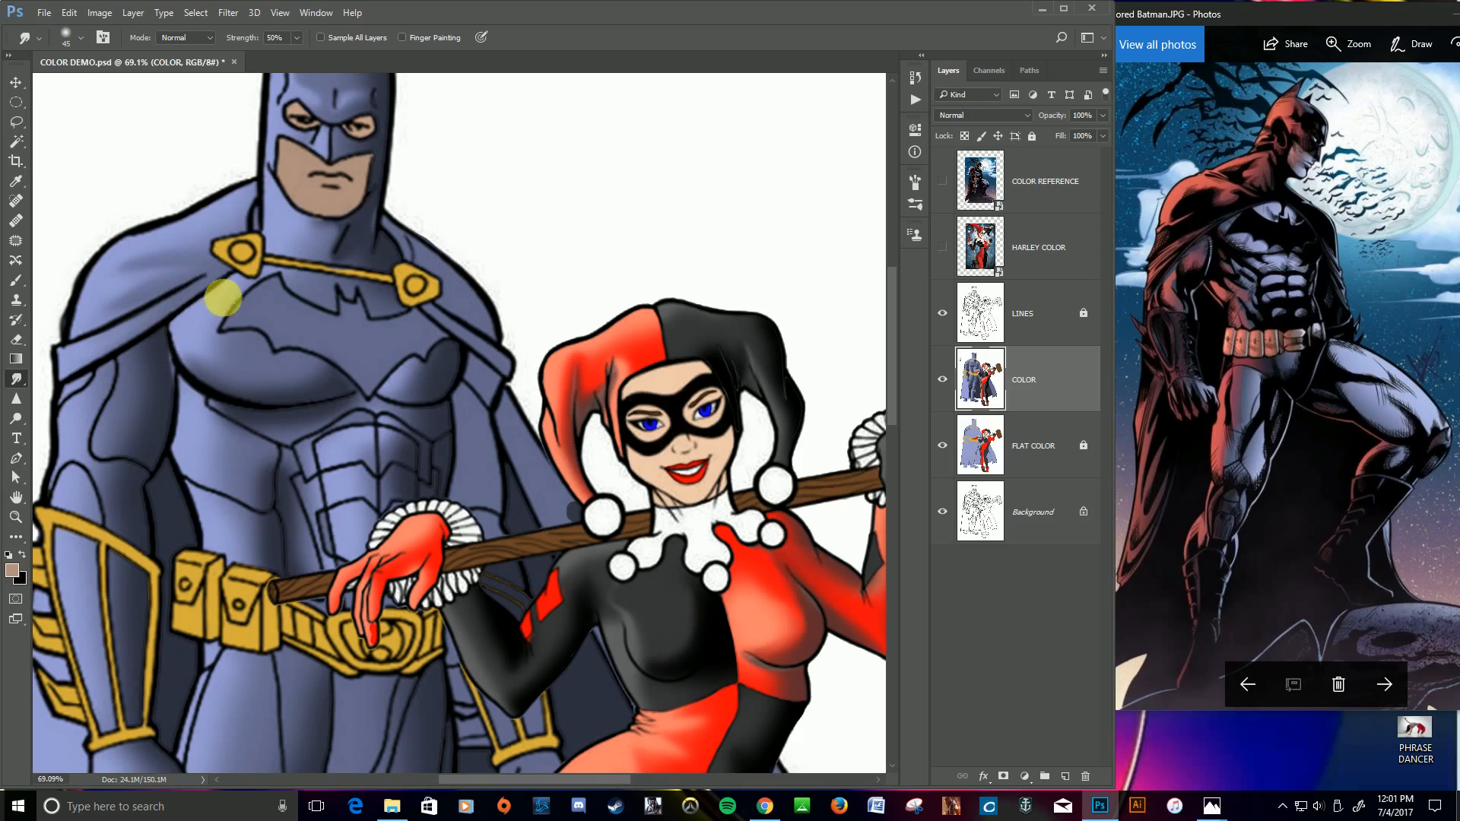
# Step: Examine how light and shadow fall on the sphere, cylinder and cube in the Basic Shapes photo, then return to the drawing
pyautogui.scroll(-3, 331, 353)
pyautogui.scroll(-4, 337, 360)
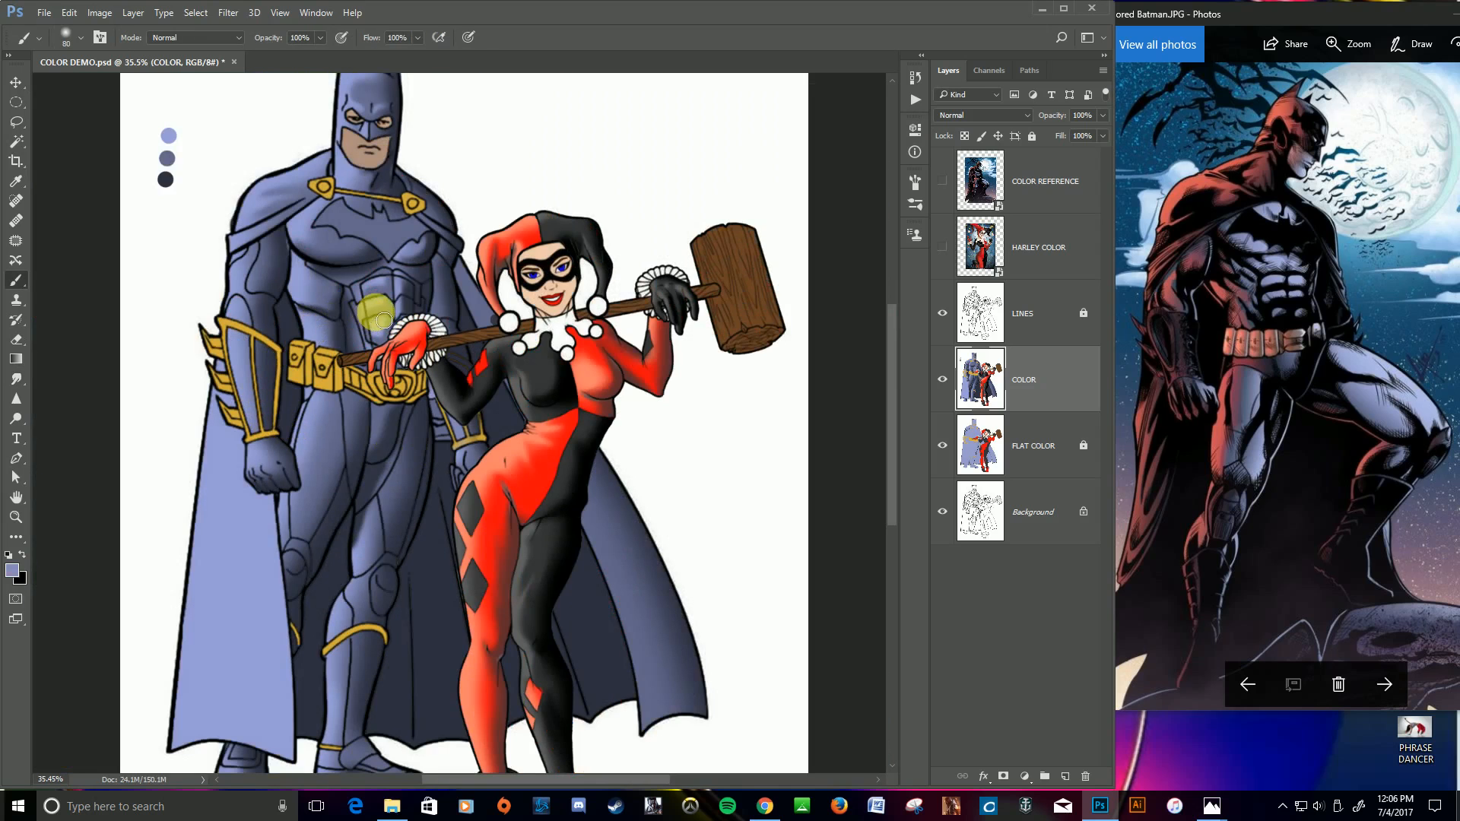
pyautogui.scroll(4, 405, 310)
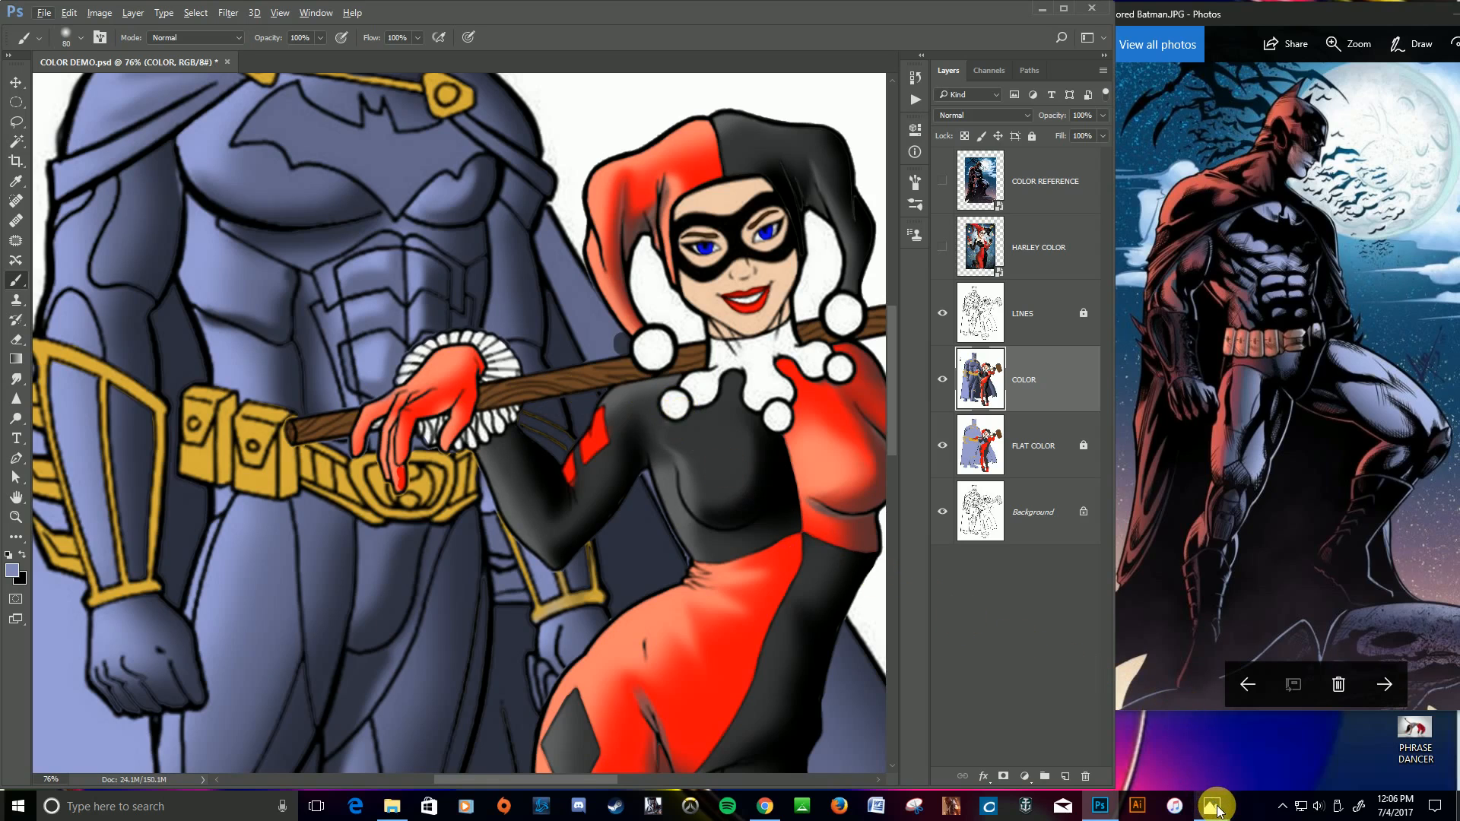
pyautogui.moveTo(1215, 807)
pyautogui.click(1199, 750)
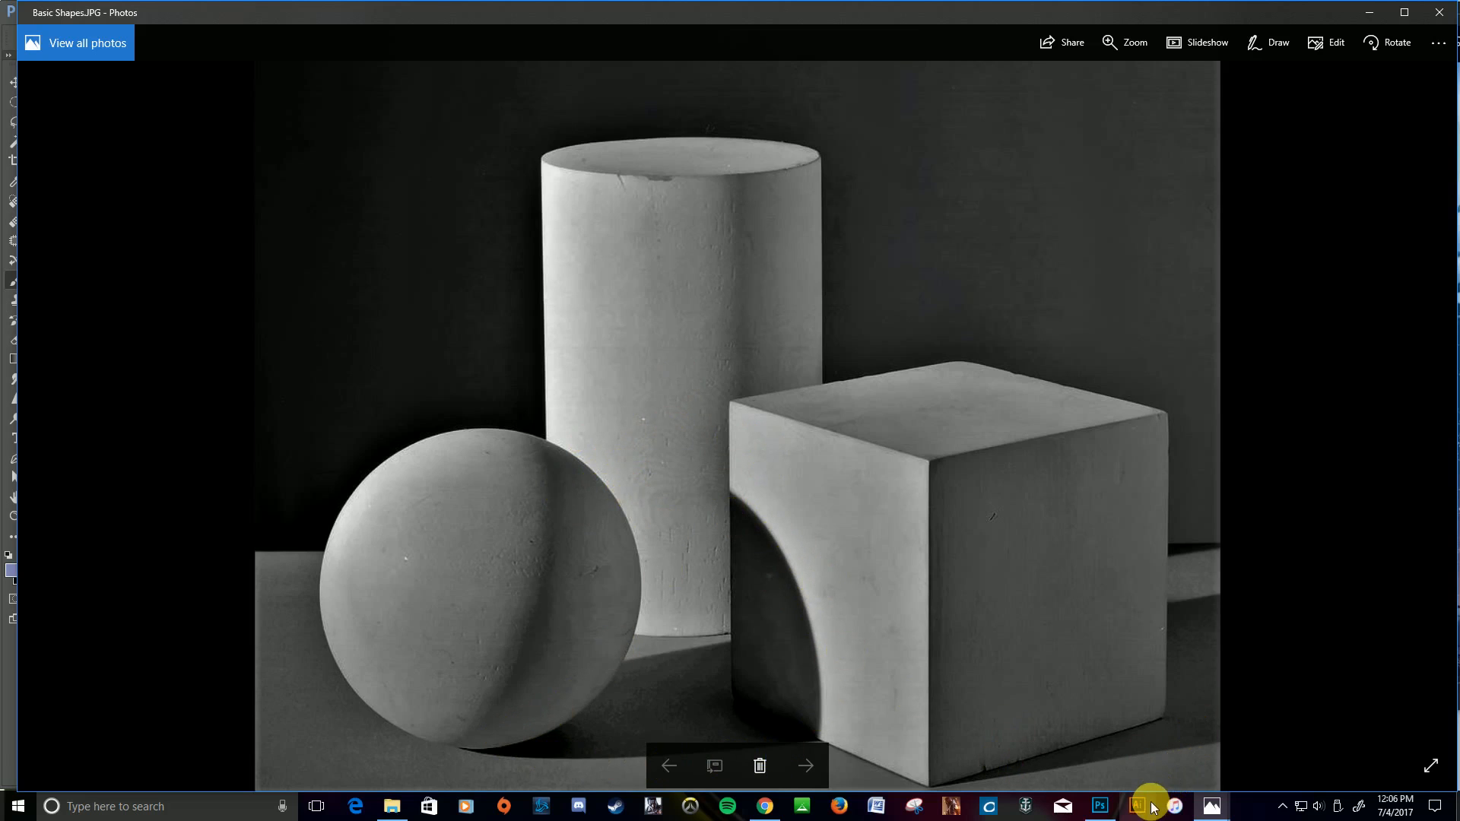
pyautogui.click(1369, 12)
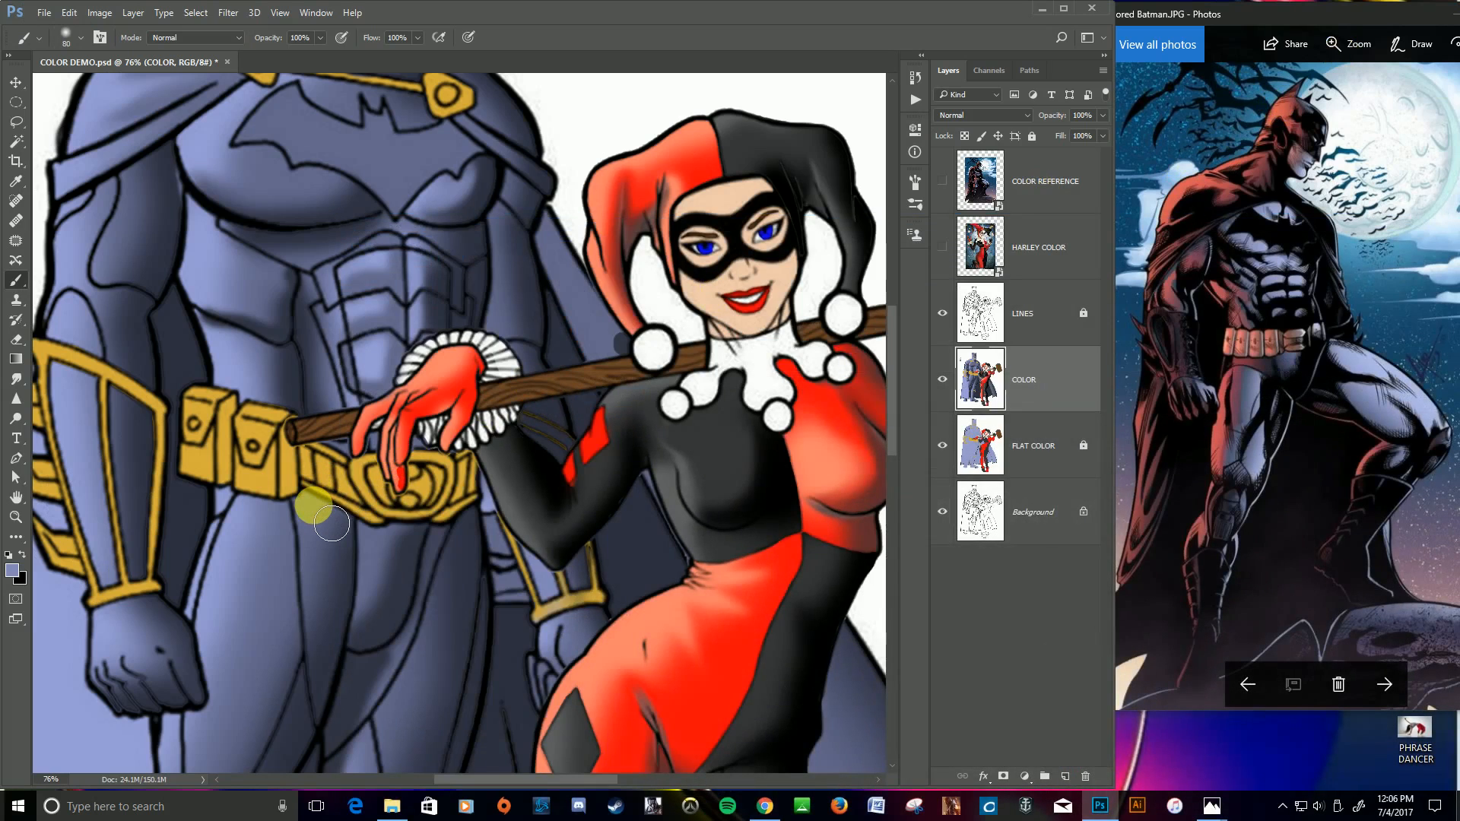
# Step: On the LINES layer, select the dark inner cape sections with the Magic Wand at tolerance 100, then activate the COLOR layer
pyautogui.scroll(-5, 331, 524)
pyautogui.moveTo(368, 666); pyautogui.dragTo(385, 472)
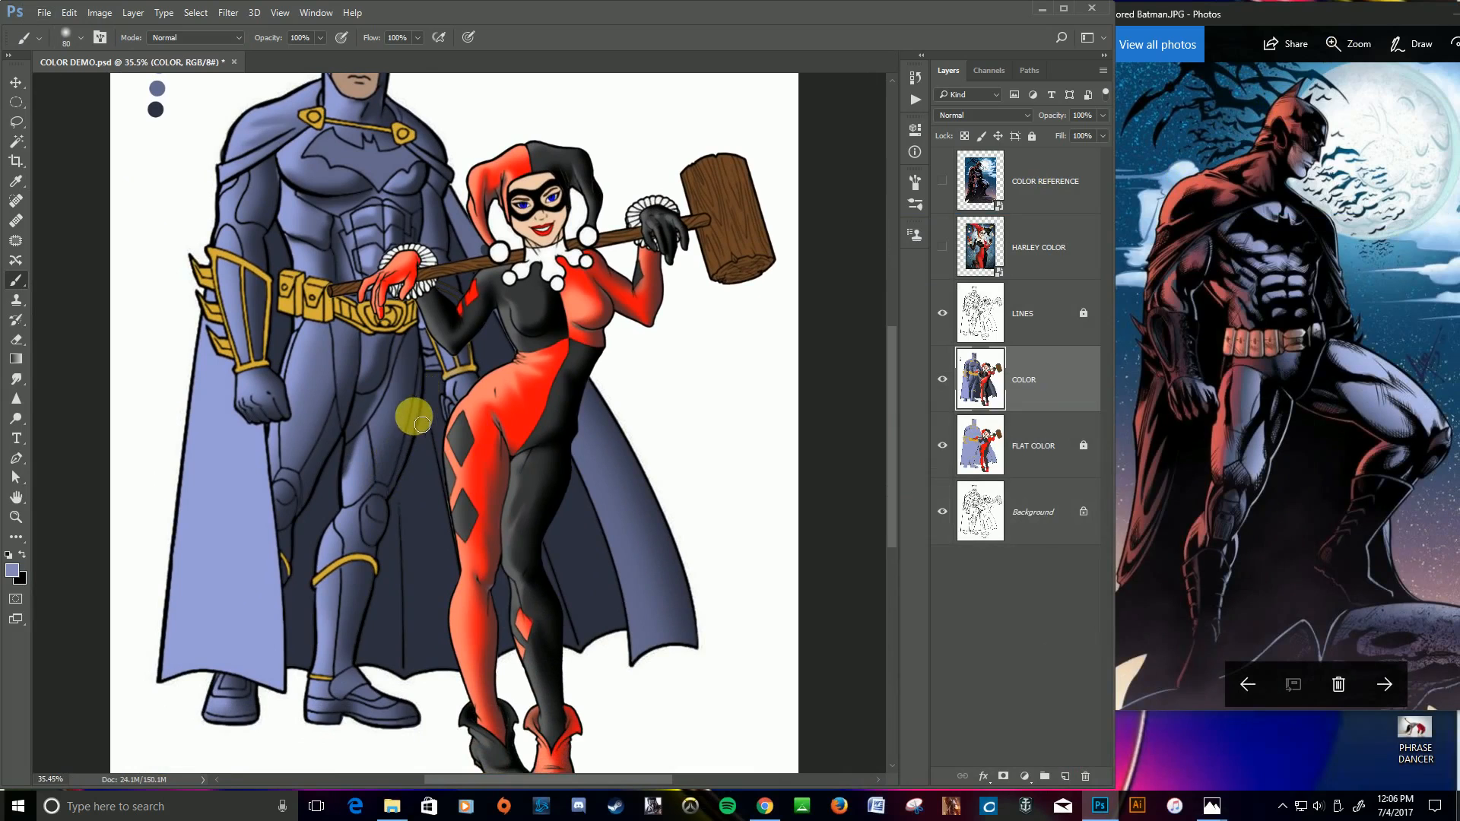
pyautogui.scroll(1, 184, 136)
pyautogui.scroll(1, 184, 136)
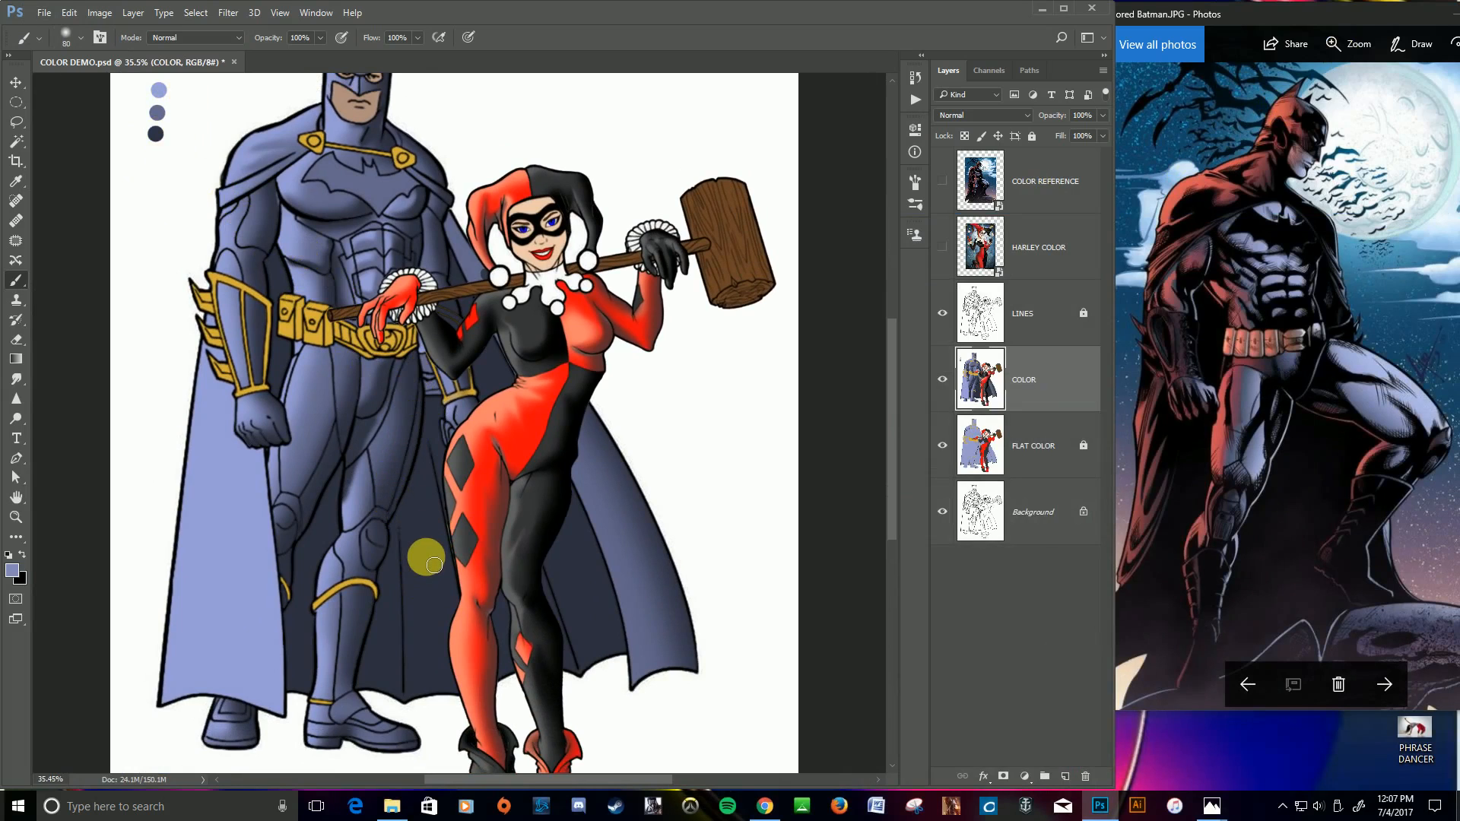
pyautogui.click(1045, 318)
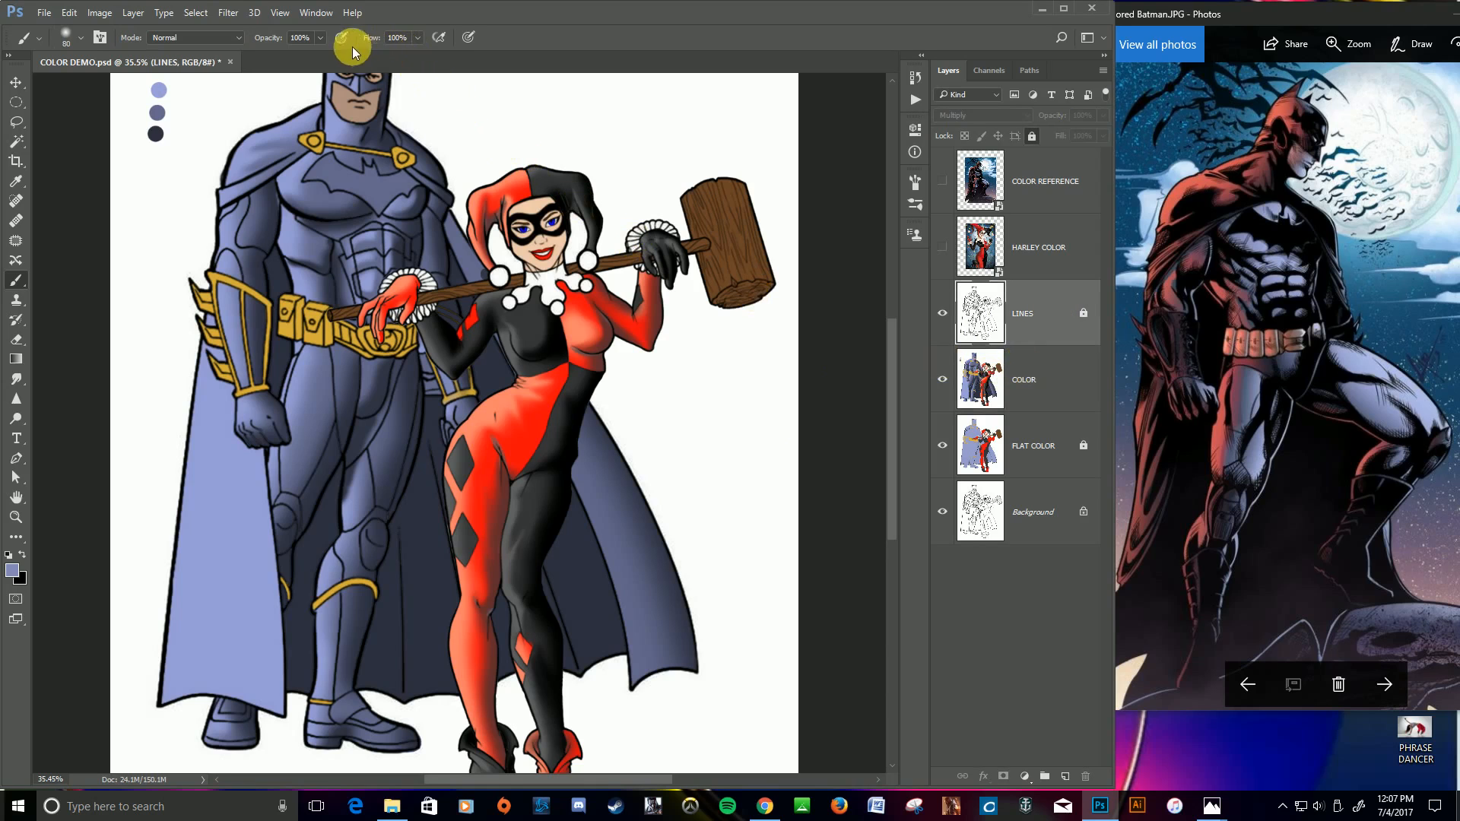
pyautogui.press('w')
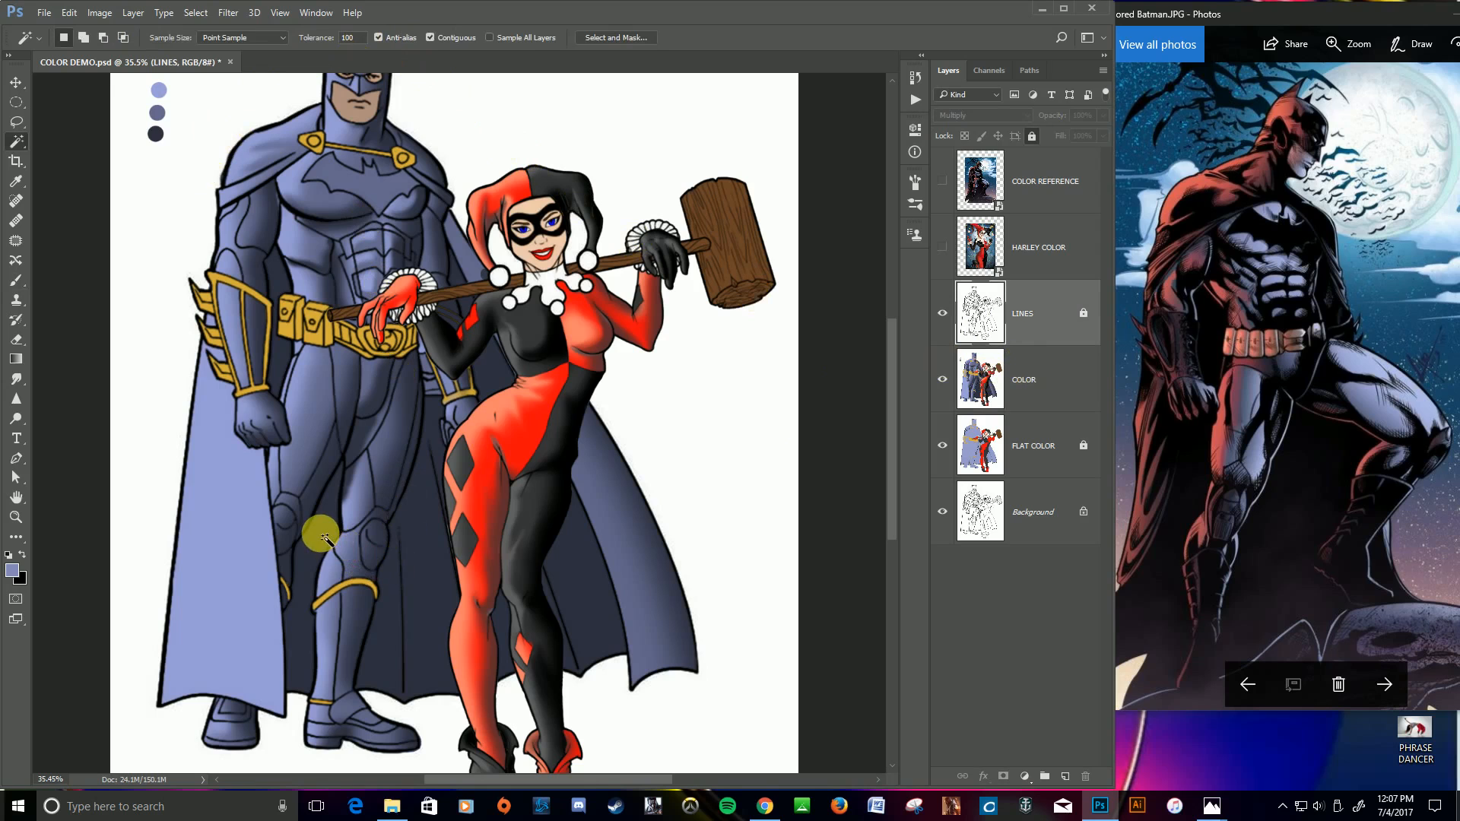
pyautogui.keyDown('shift'); pyautogui.click(282, 369); pyautogui.keyUp('shift')
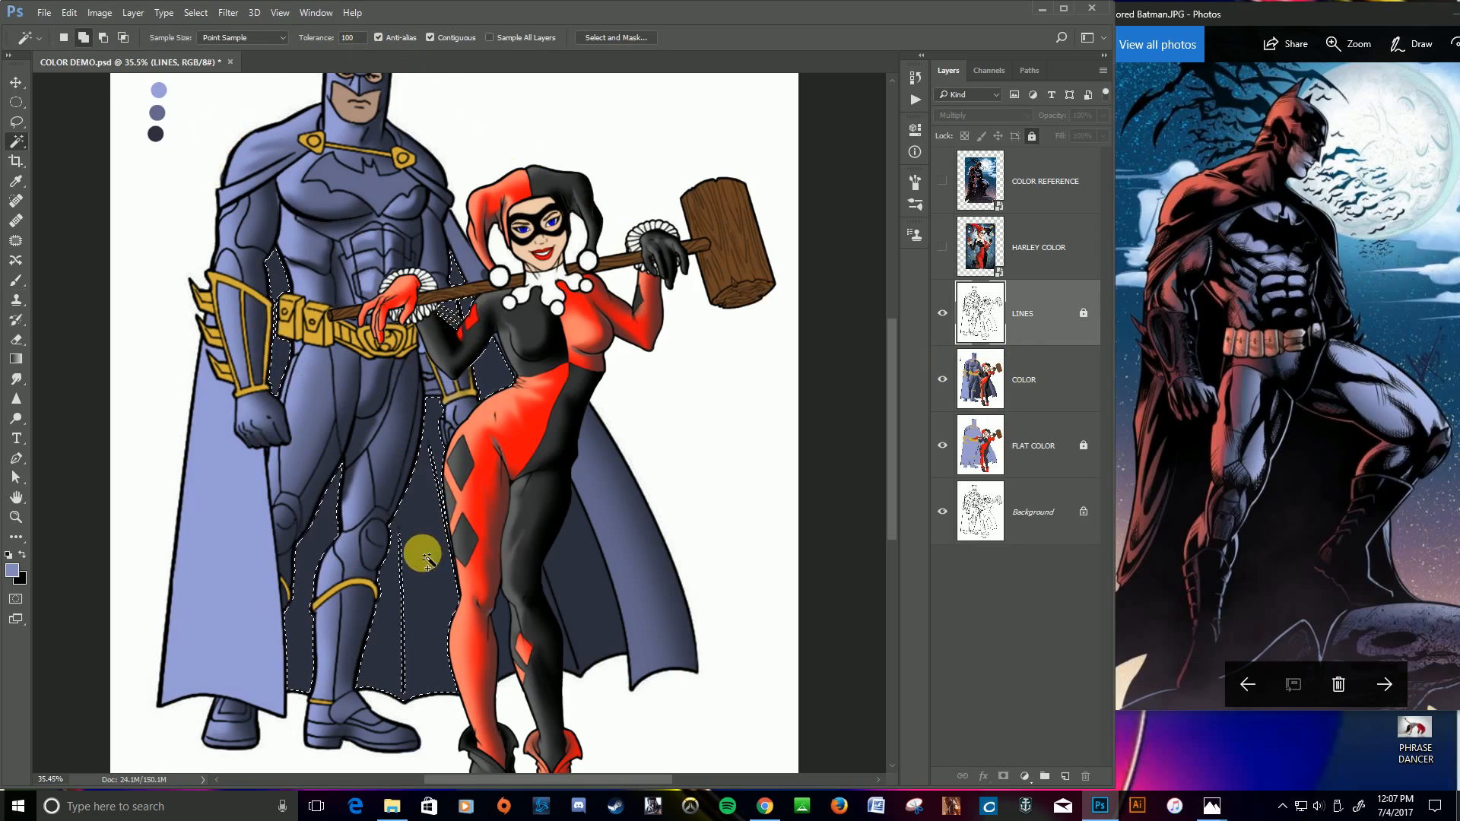
pyautogui.click(583, 597)
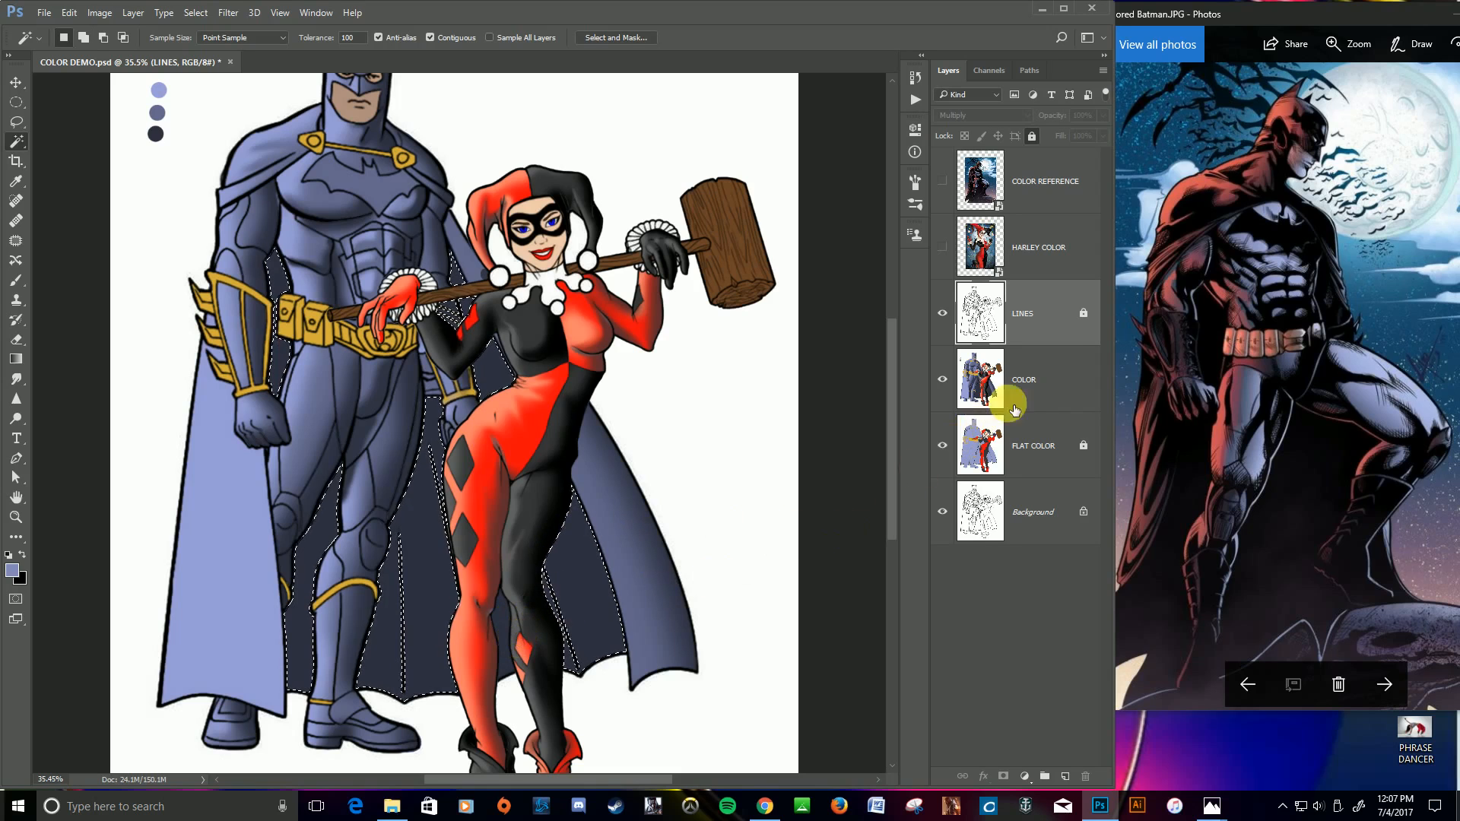
pyautogui.click(1044, 377)
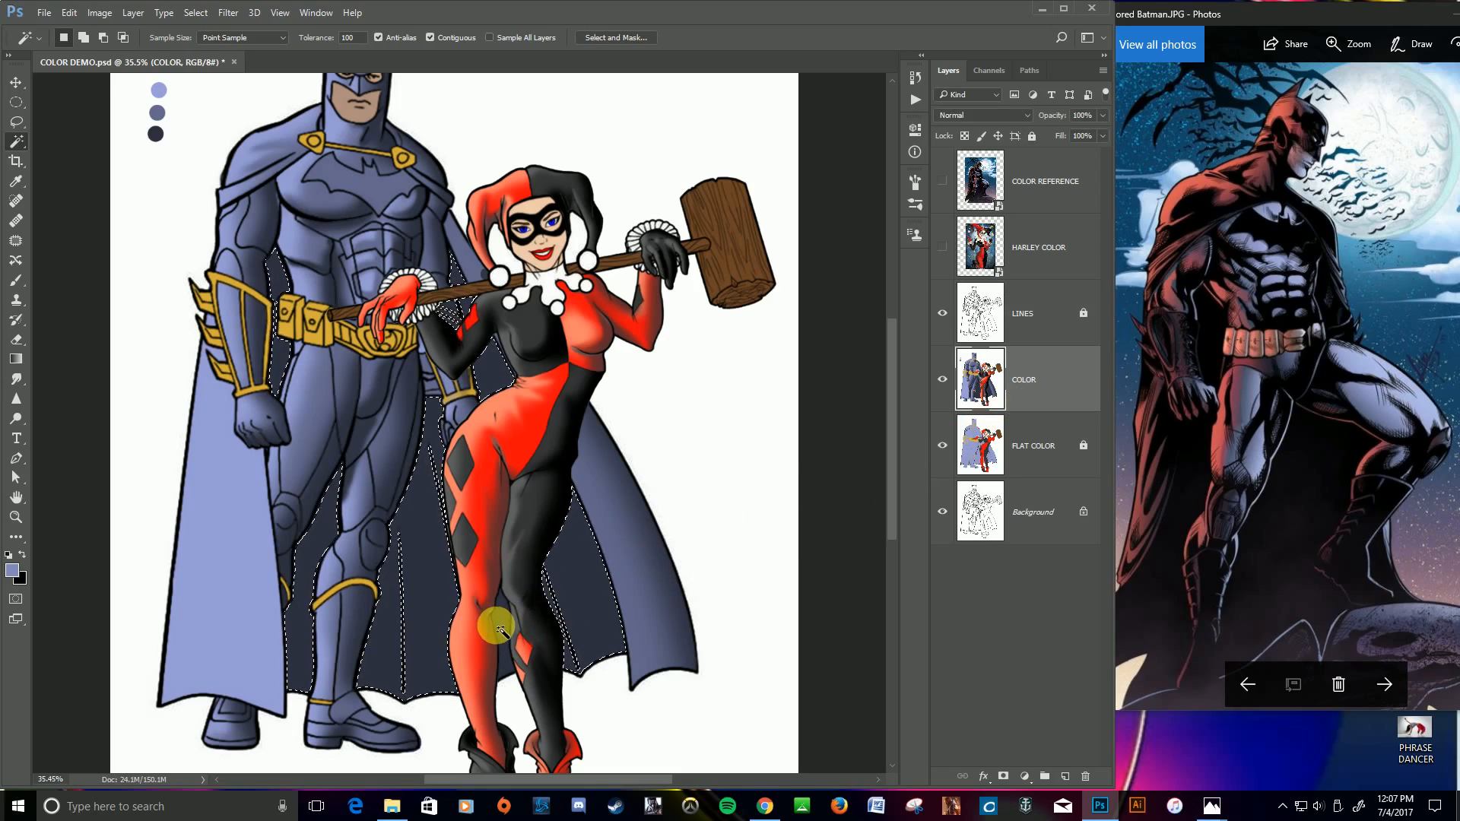
# Step: Set the foreground color to #1a1a20 and darken the selected inner cape sections with a 900 px brush, then clear the selection
pyautogui.click(351, 38)
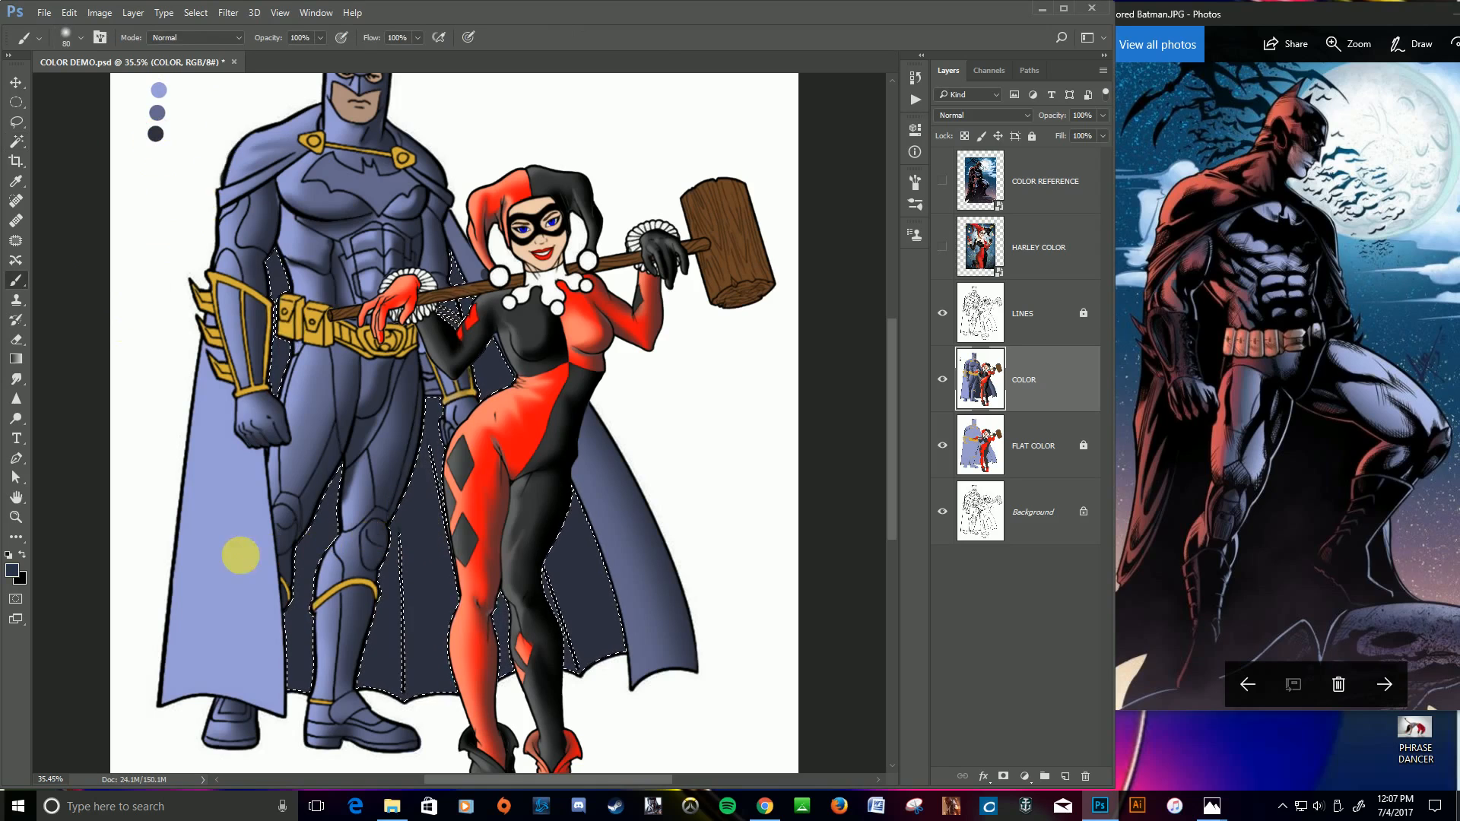
pyautogui.click(12, 570)
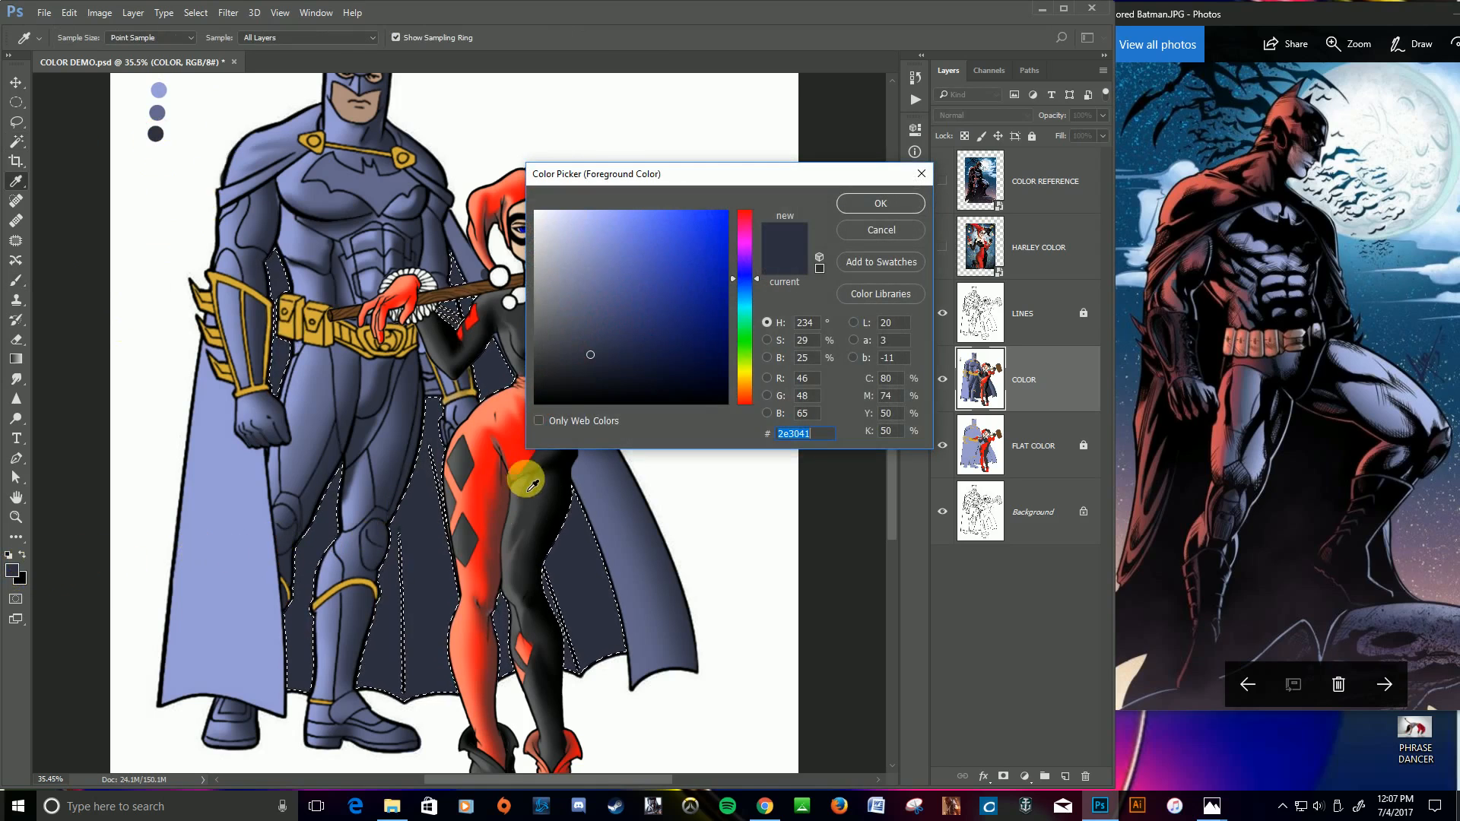
pyautogui.click(575, 381)
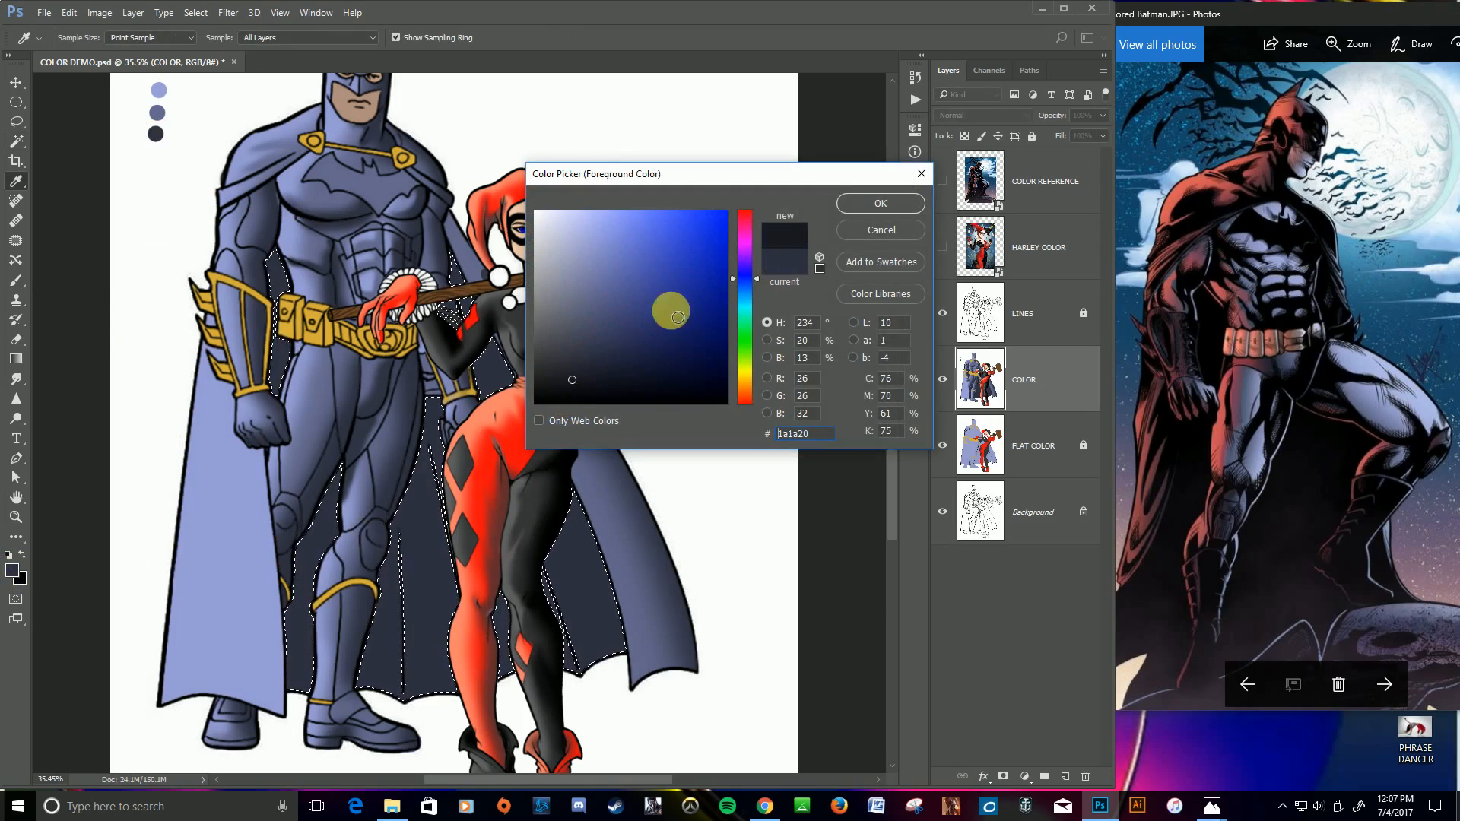
pyautogui.click(864, 205)
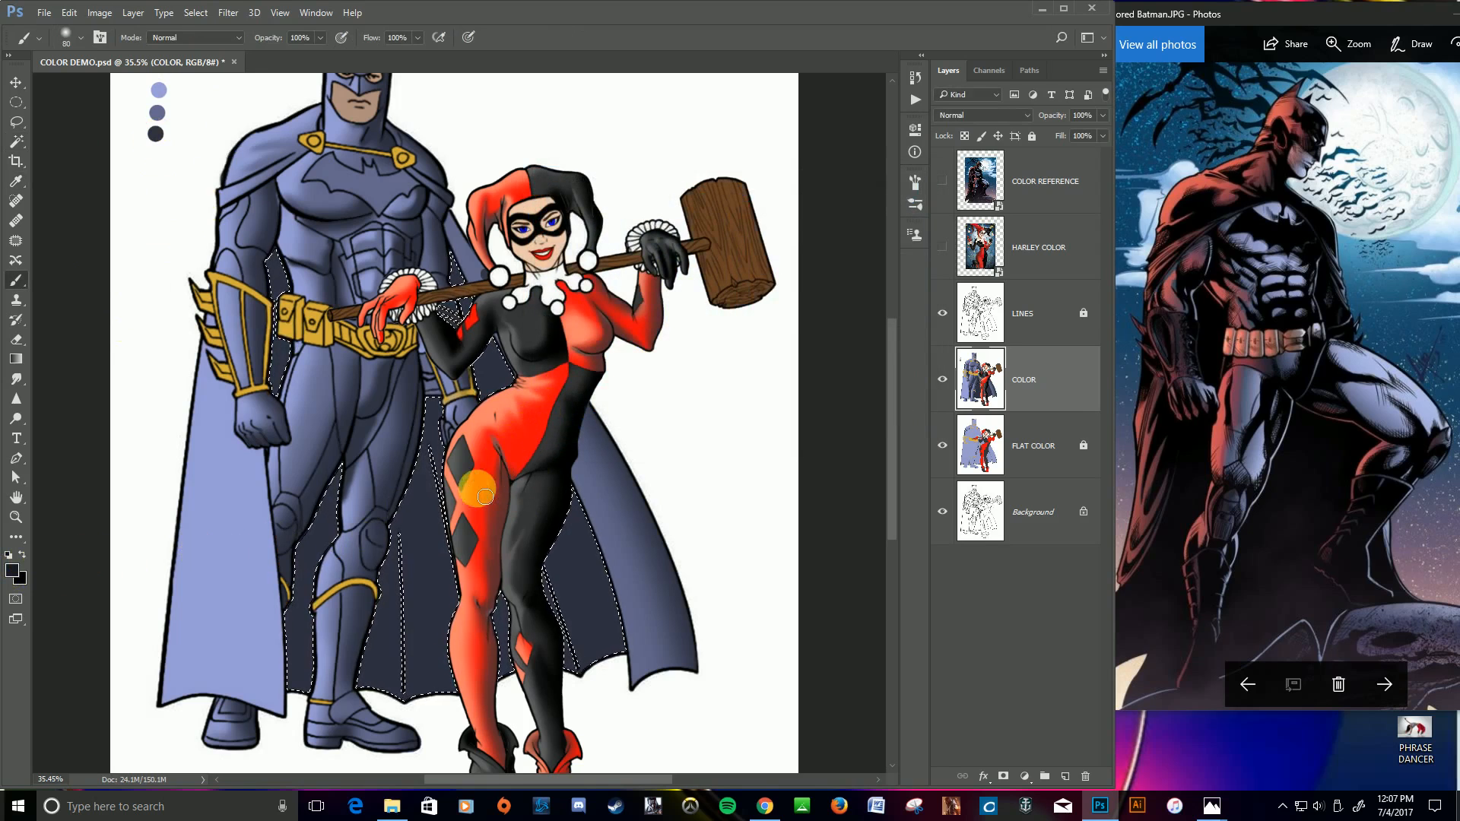
pyautogui.press(']')
pyautogui.moveTo(273, 267); pyautogui.dragTo(286, 407)
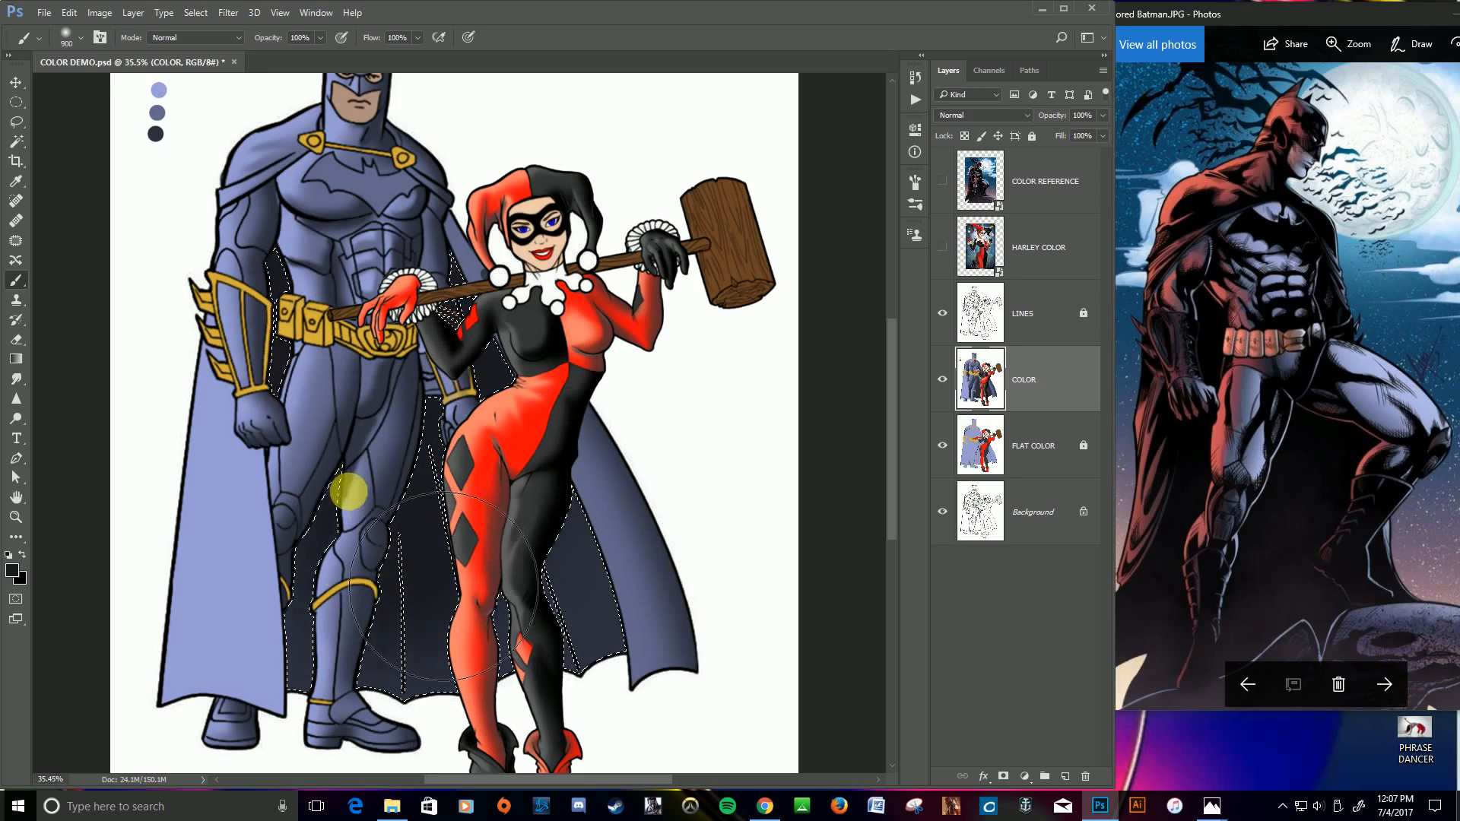
pyautogui.moveTo(401, 749)
pyautogui.mouseDown()
pyautogui.moveTo(700, 668)
pyautogui.moveTo(546, 603)
pyautogui.mouseUp()
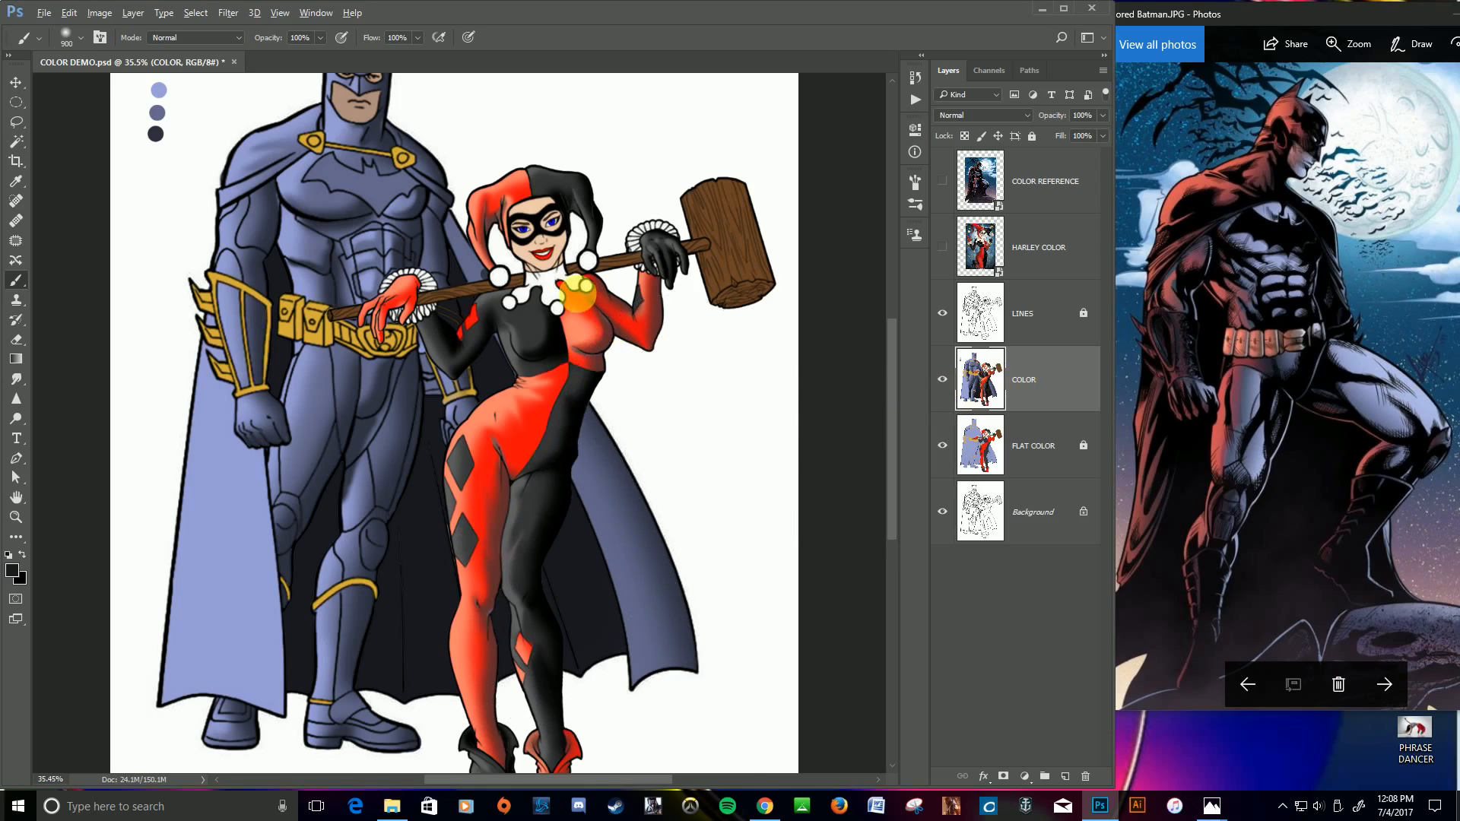
# Step: Set the Magic Wand tolerance to 32 and try selecting the red chest area of Harley's suit on the COLOR layer, then deselect
pyautogui.scroll(2, 578, 312)
pyautogui.scroll(4, 578, 312)
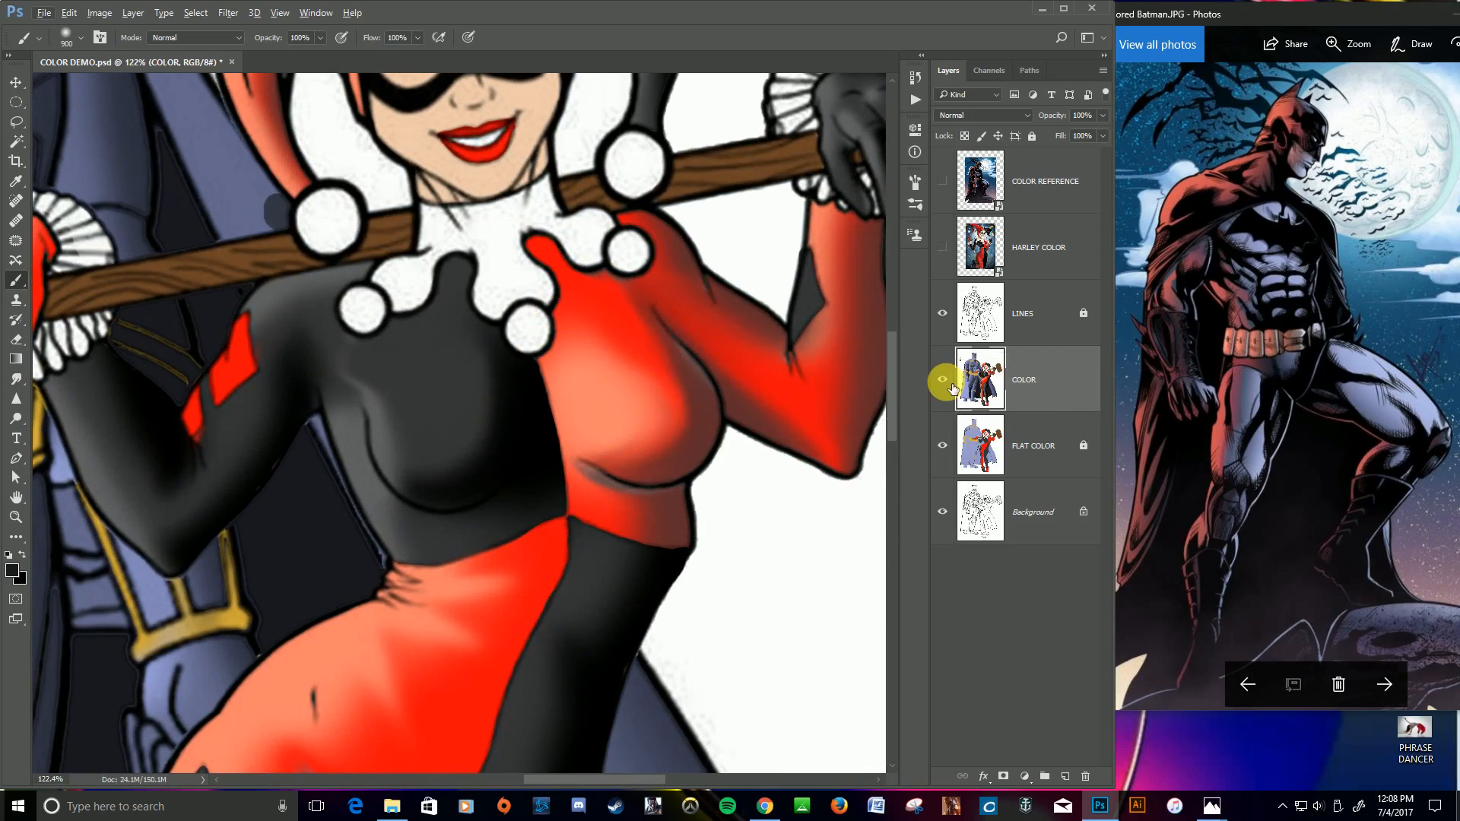
pyautogui.press('w')
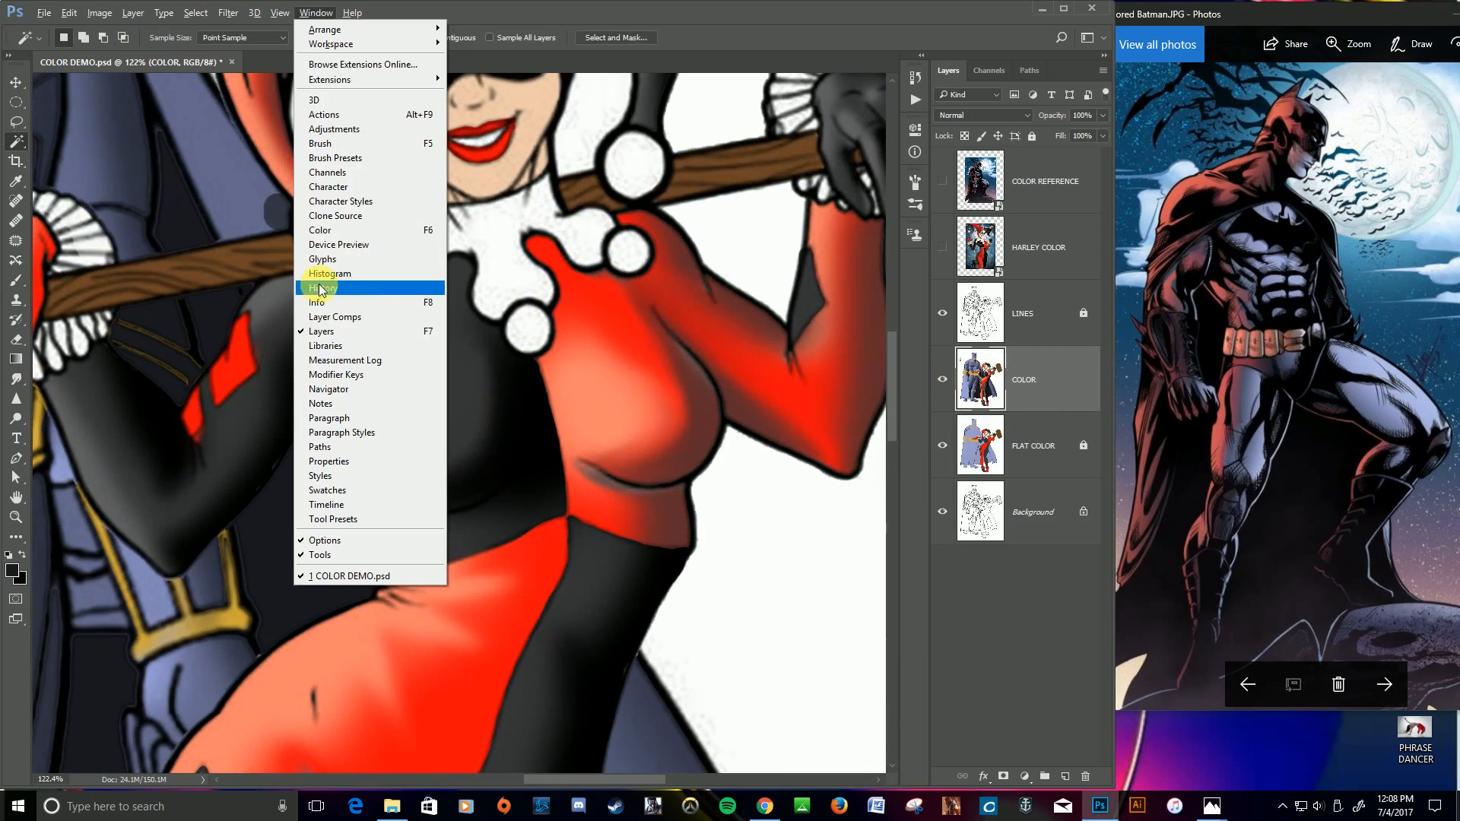
pyautogui.click(490, 24)
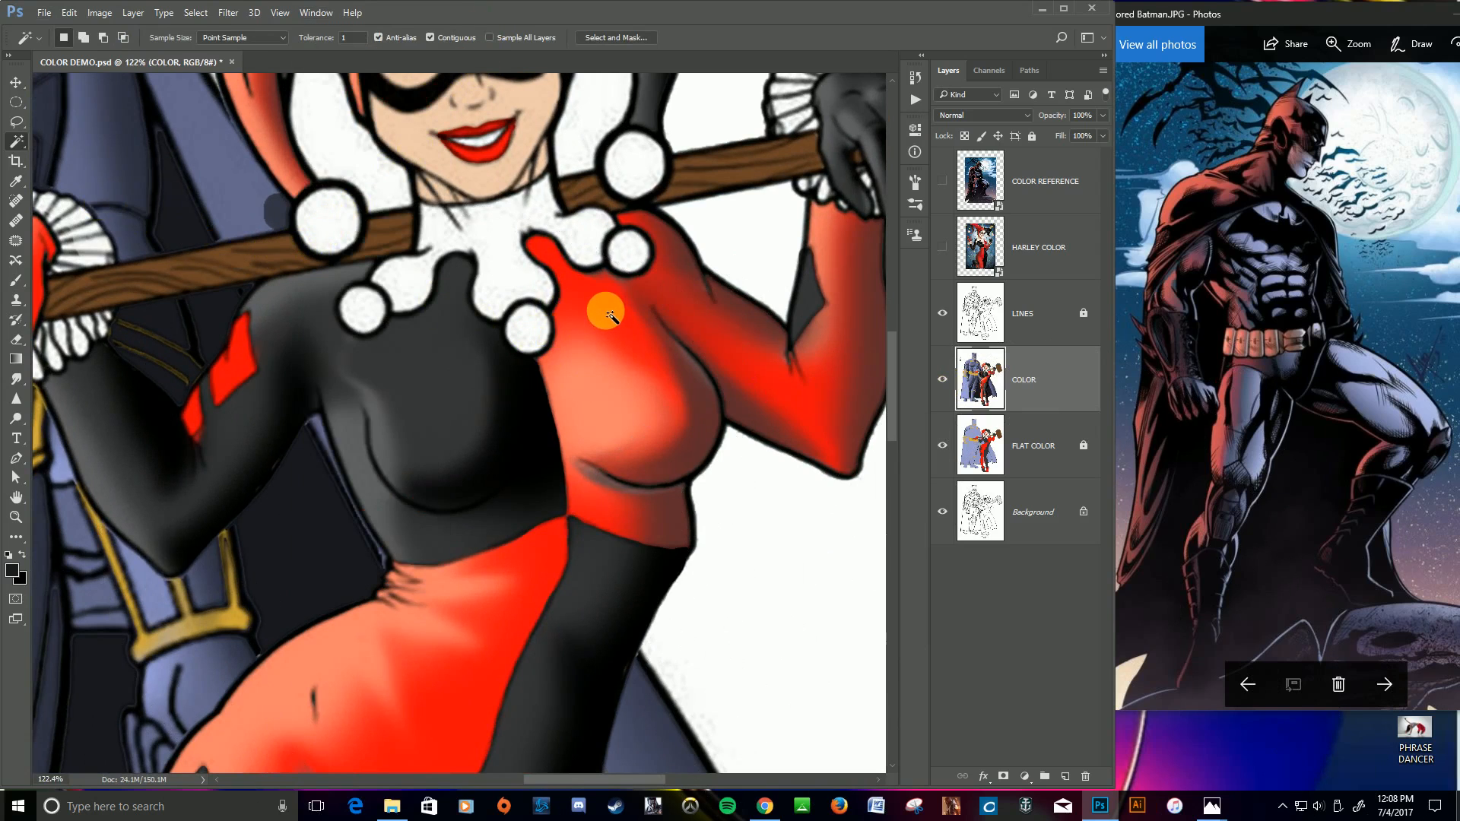
pyautogui.moveTo(360, 41); pyautogui.dragTo(335, 38)
pyautogui.write('32')
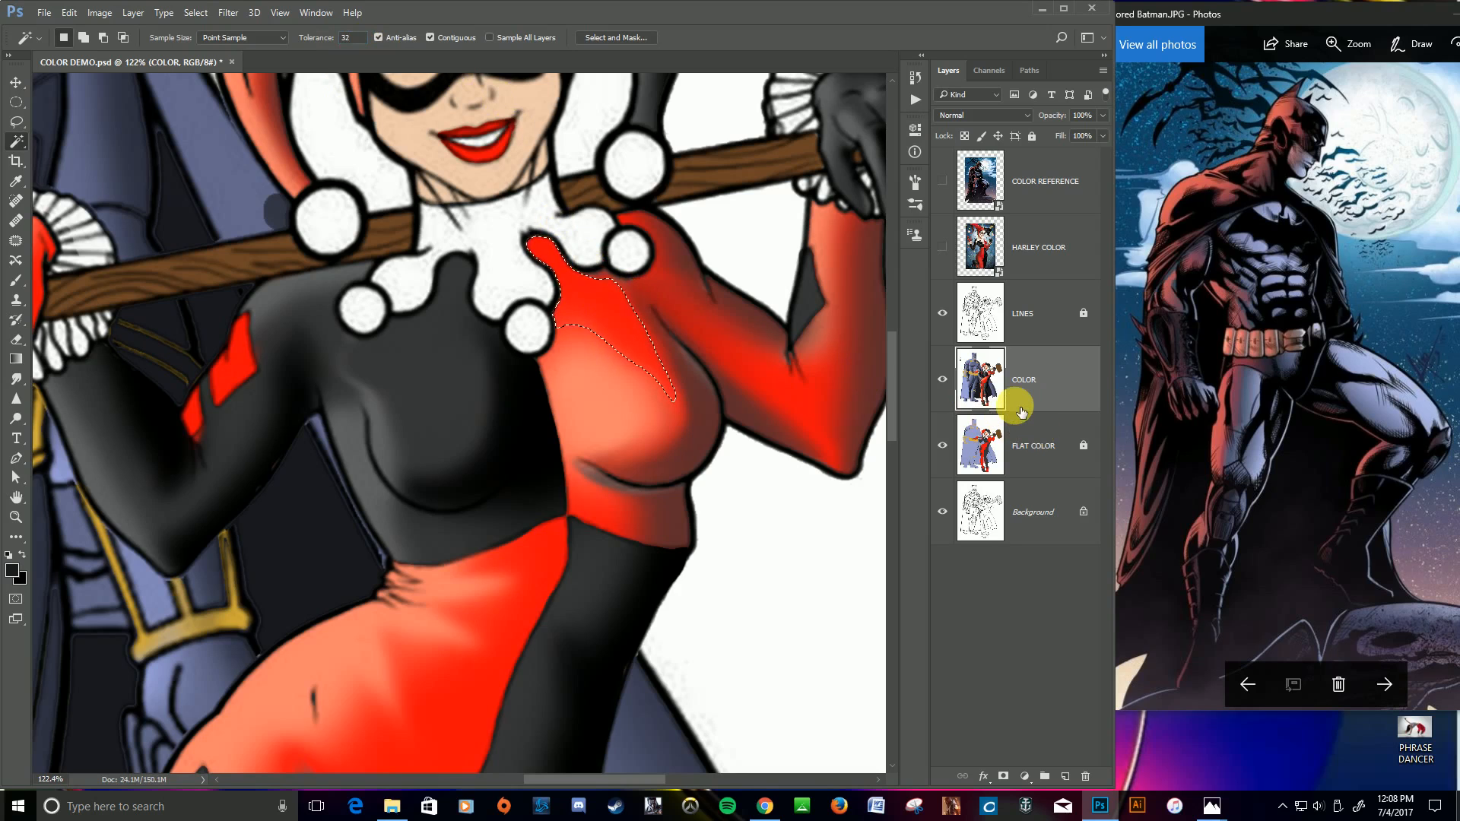
pyautogui.hotkey('ctrl', 'd')
# Step: Select Harley's red top and sleeve with the Magic Wand on the FLAT COLOR layer, then activate the COLOR layer for brushing
pyautogui.click(1054, 453)
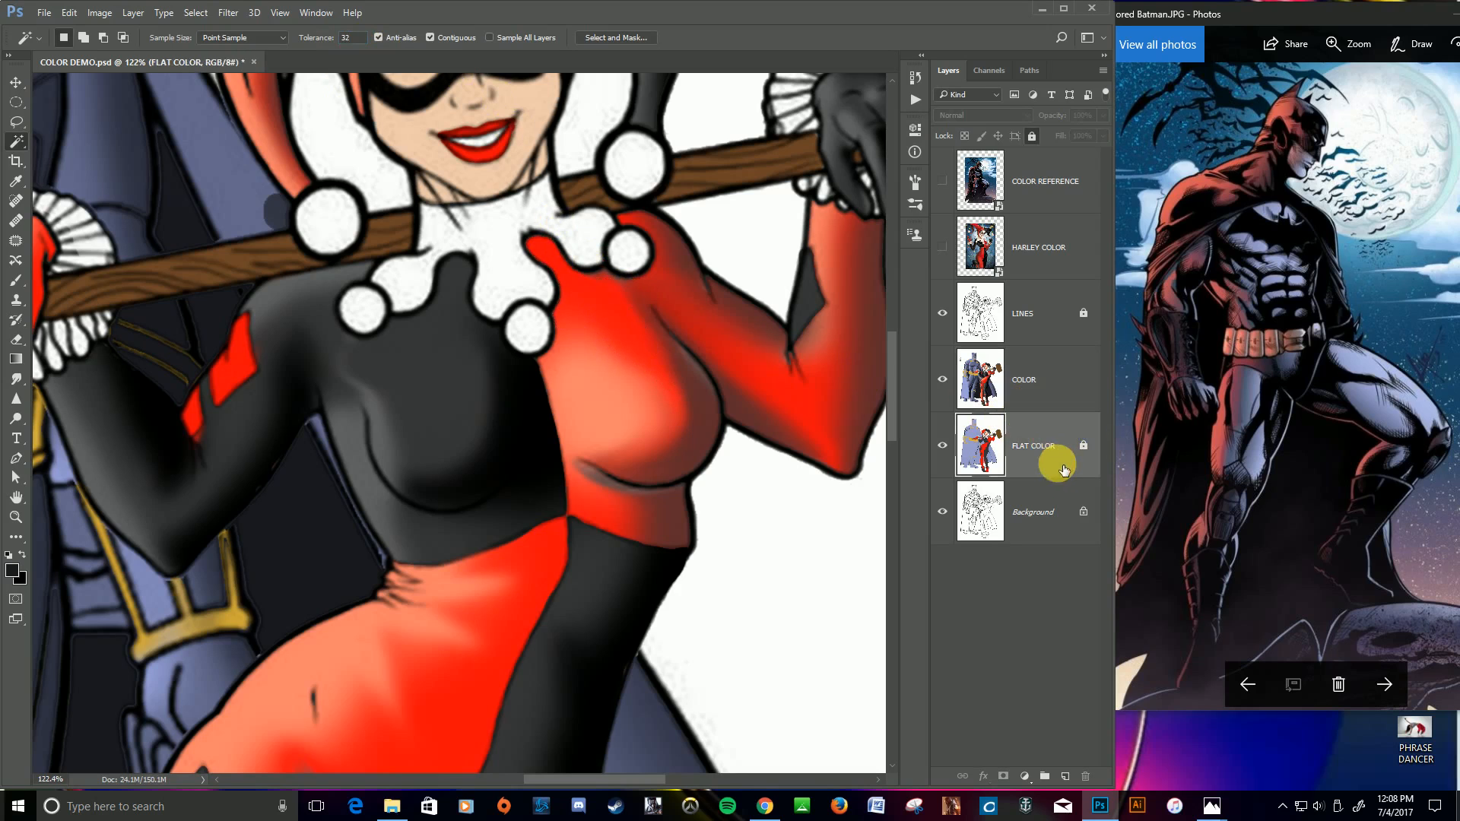
pyautogui.click(636, 388)
pyautogui.scroll(5, 611, 374)
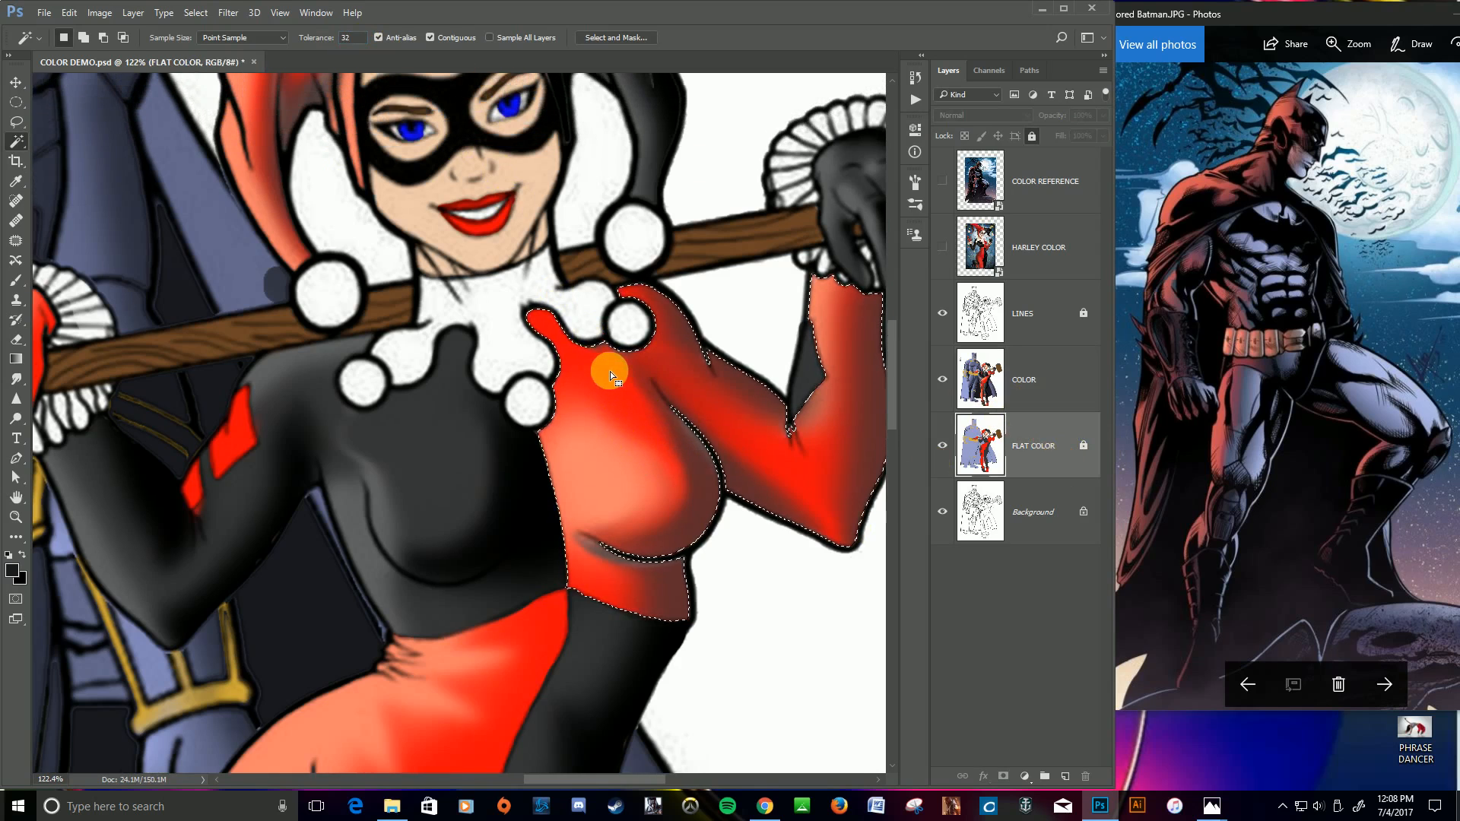
pyautogui.scroll(2, 612, 375)
pyautogui.scroll(-2, 613, 375)
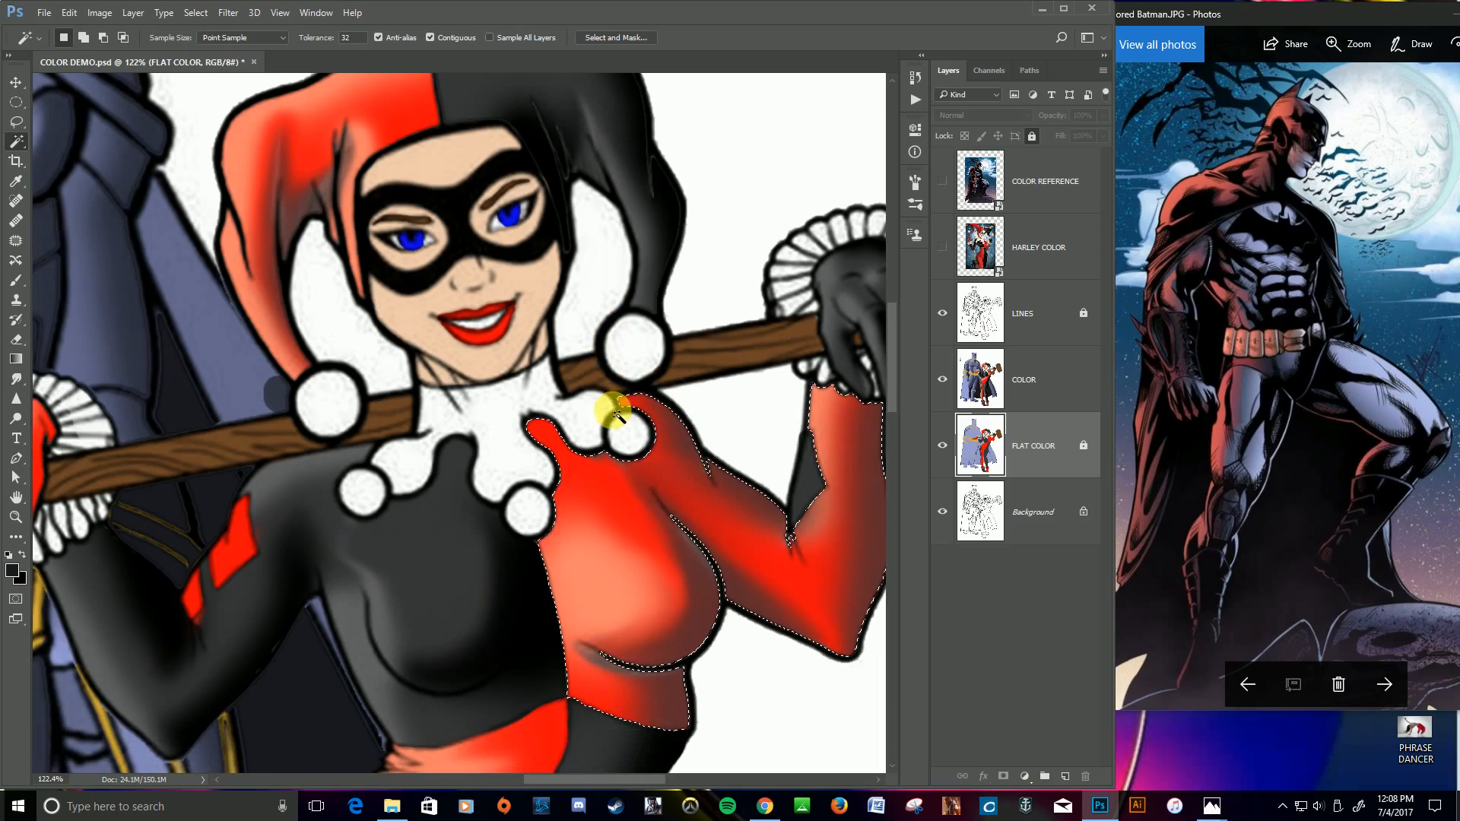
pyautogui.scroll(-1, 605, 405)
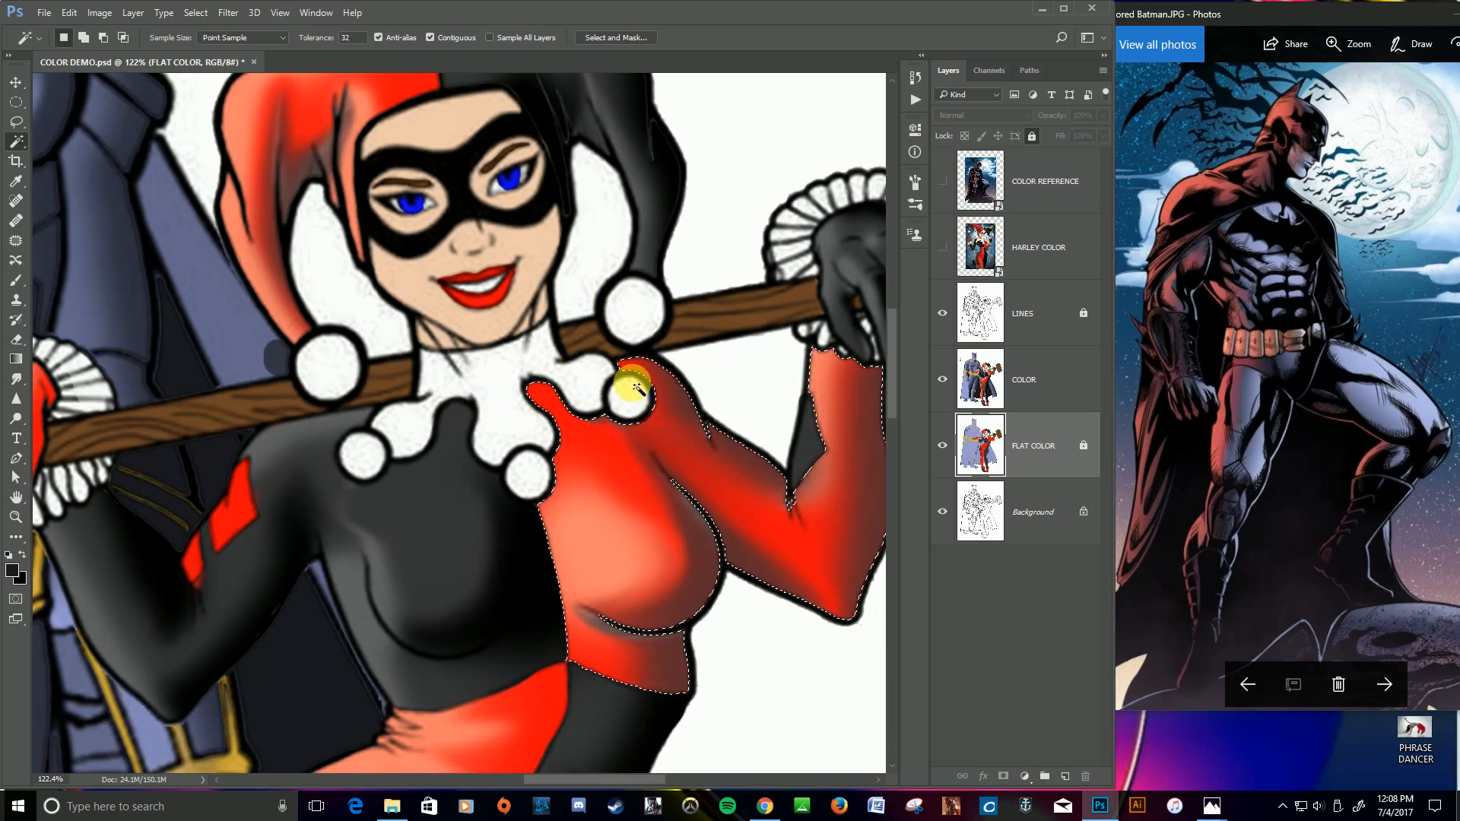
pyautogui.scroll(-1, 645, 384)
pyautogui.hotkey('ctrl', 'd')
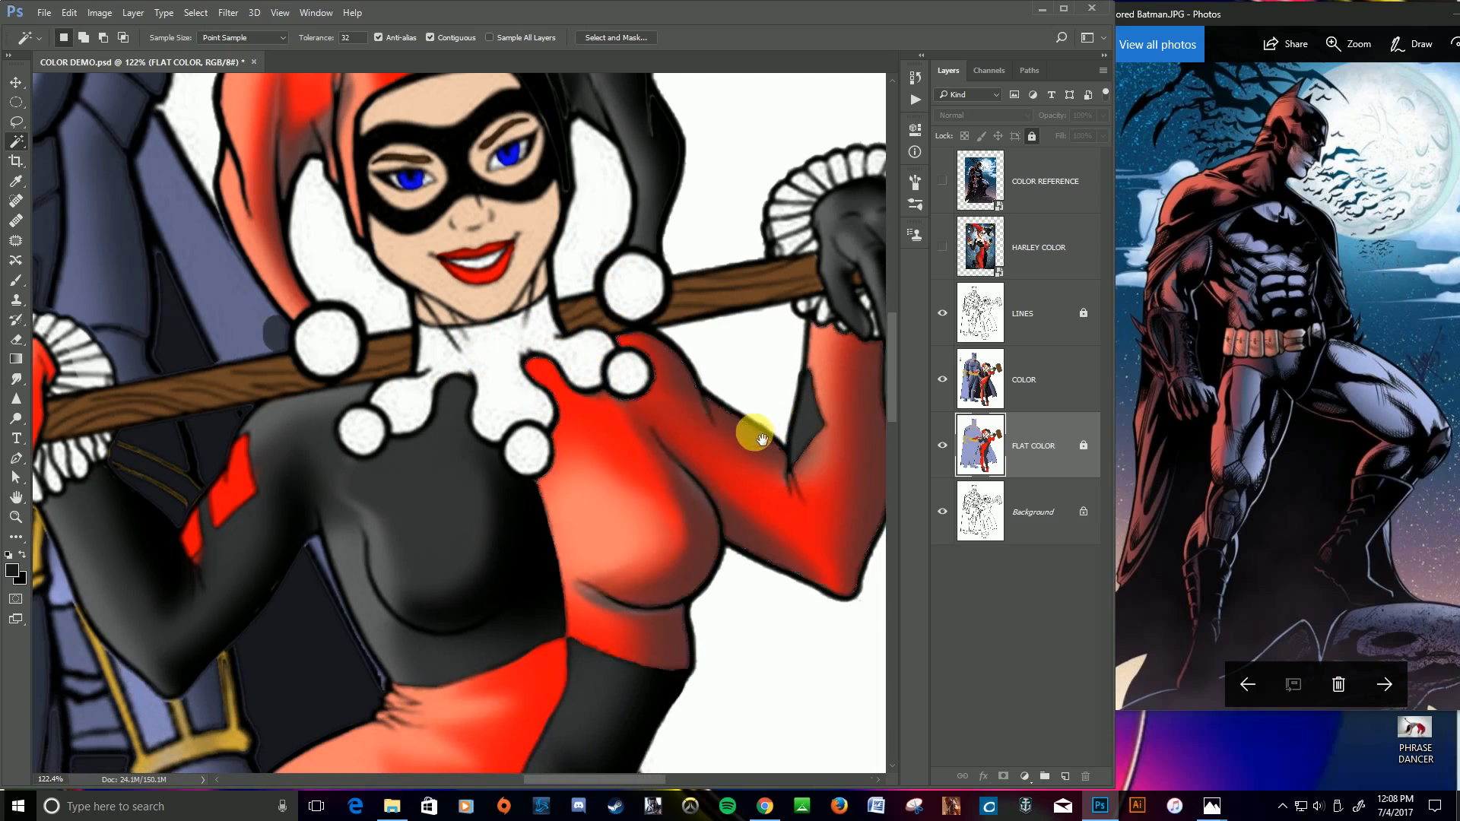
pyautogui.hscroll(4, 680, 389)
pyautogui.click(680, 389)
pyautogui.press('b')
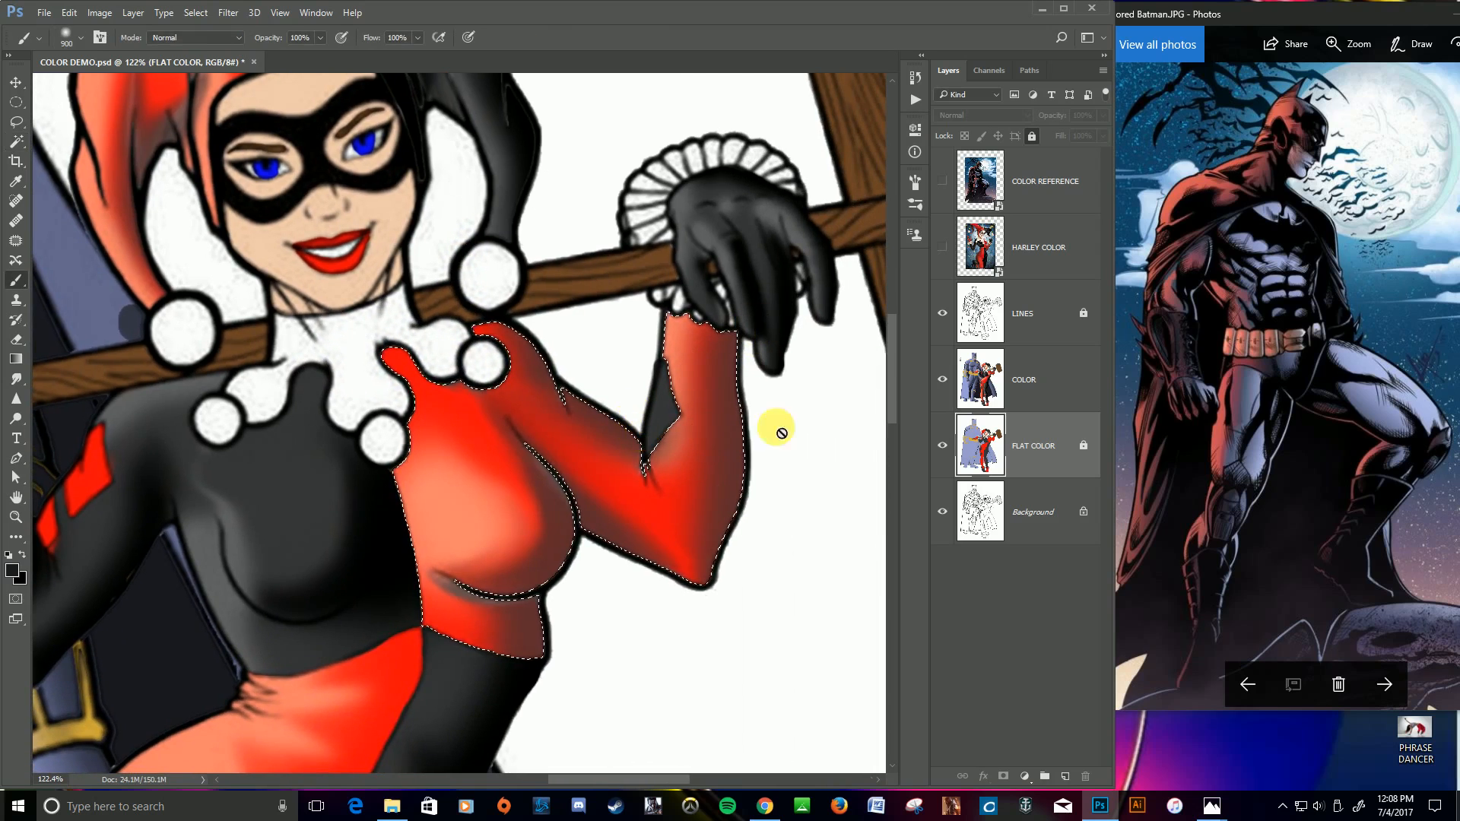
pyautogui.click(1024, 389)
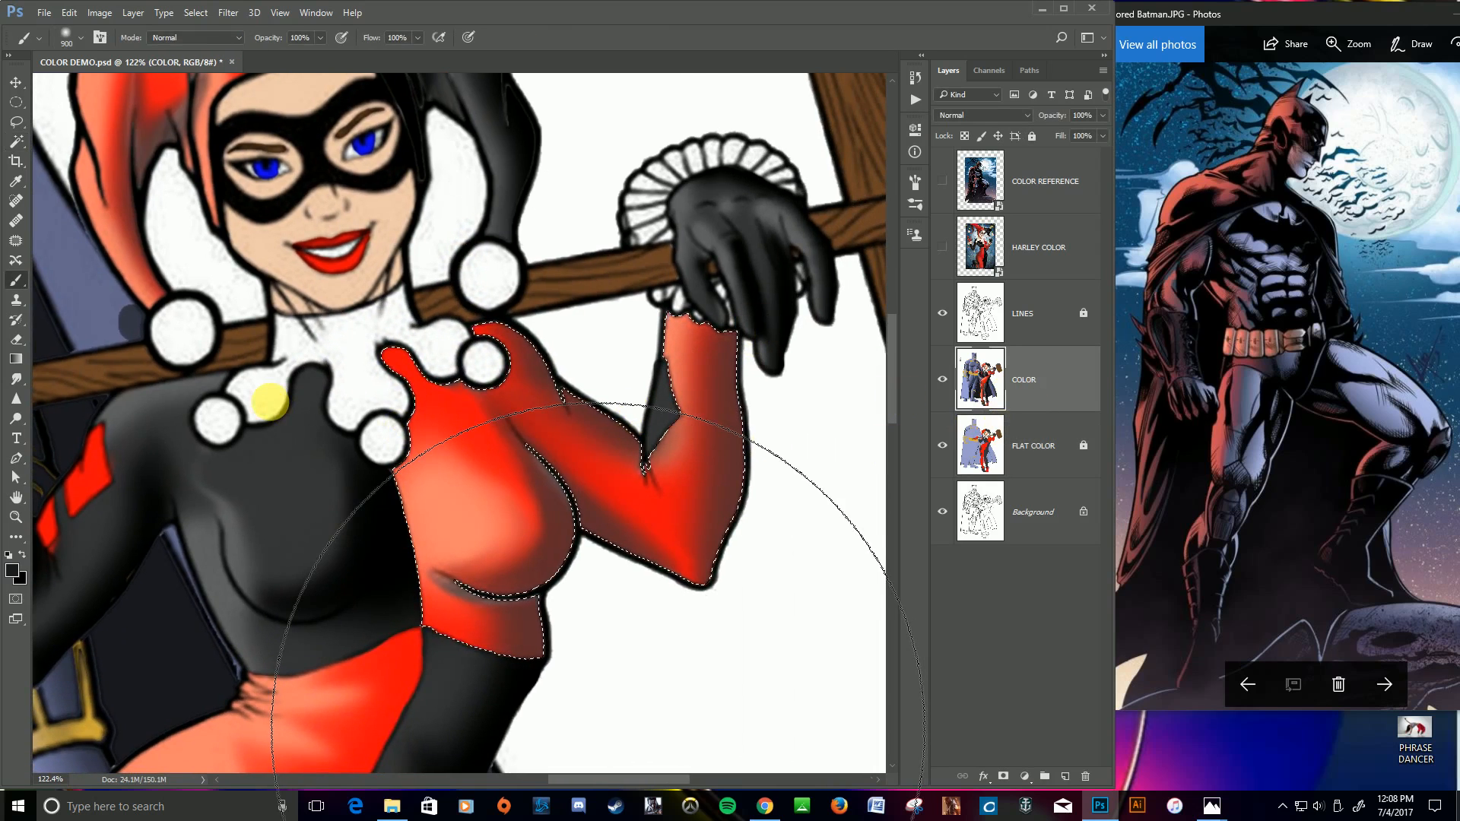
# Step: Brush dark red shading along the collar, chest and sleeve of Harley's red top with a 60 px tip
pyautogui.press('[')
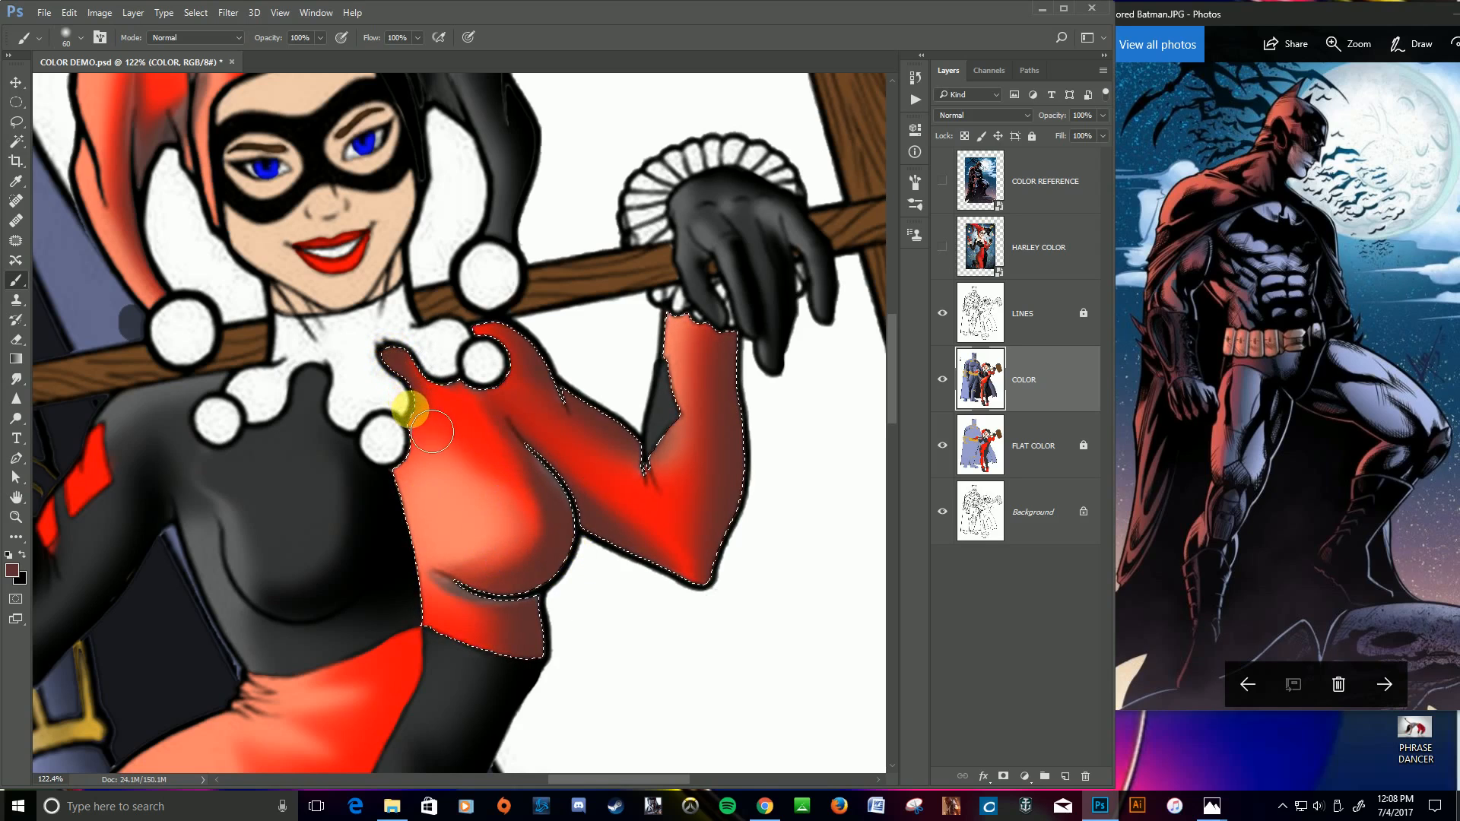
pyautogui.moveTo(380, 444)
pyautogui.mouseDown()
pyautogui.moveTo(505, 349)
pyautogui.moveTo(472, 316)
pyautogui.moveTo(697, 329)
pyautogui.moveTo(675, 306)
pyautogui.moveTo(719, 349)
pyautogui.moveTo(757, 358)
pyautogui.moveTo(698, 330)
pyautogui.moveTo(683, 415)
pyautogui.mouseUp()
pyautogui.moveTo(404, 576); pyautogui.dragTo(751, 441)
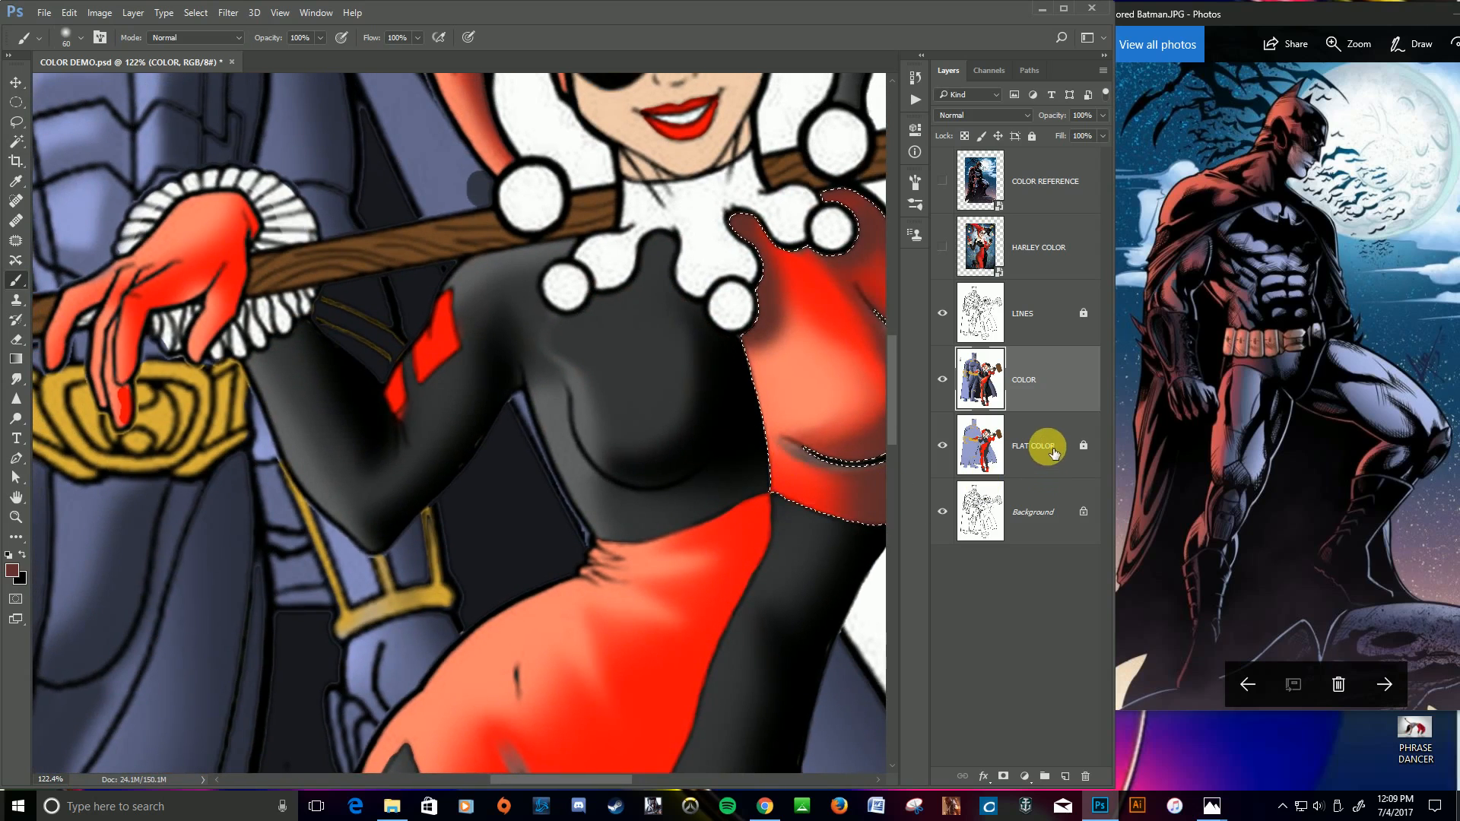
# Step: Select the black part of Harley's suit with the Magic Wand on the FLAT COLOR layer, then activate the COLOR layer
pyautogui.click(1040, 435)
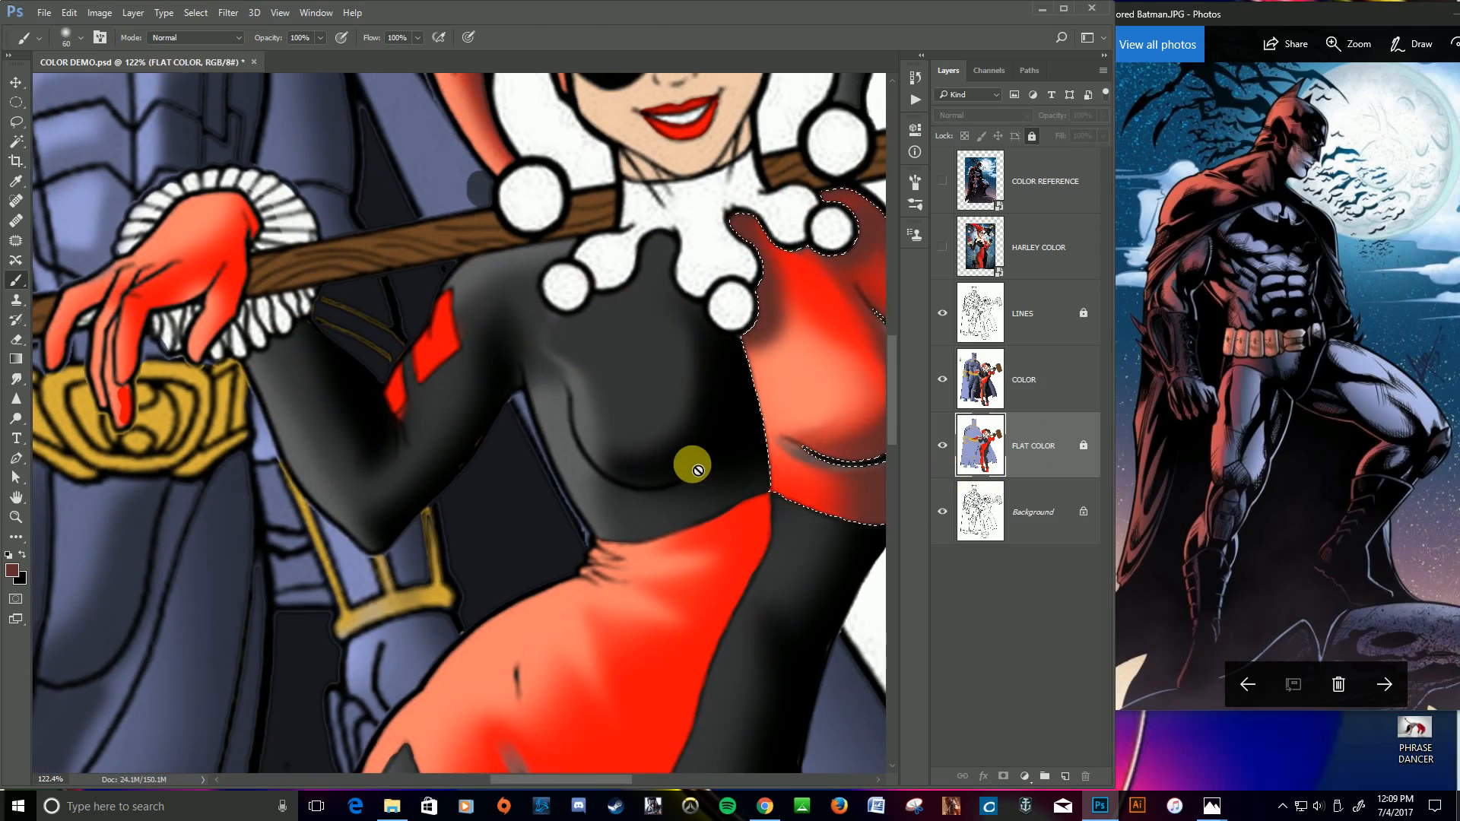
pyautogui.press('w')
pyautogui.keyDown('shift'); pyautogui.click(629, 330); pyautogui.keyUp('shift')
pyautogui.click(1071, 394)
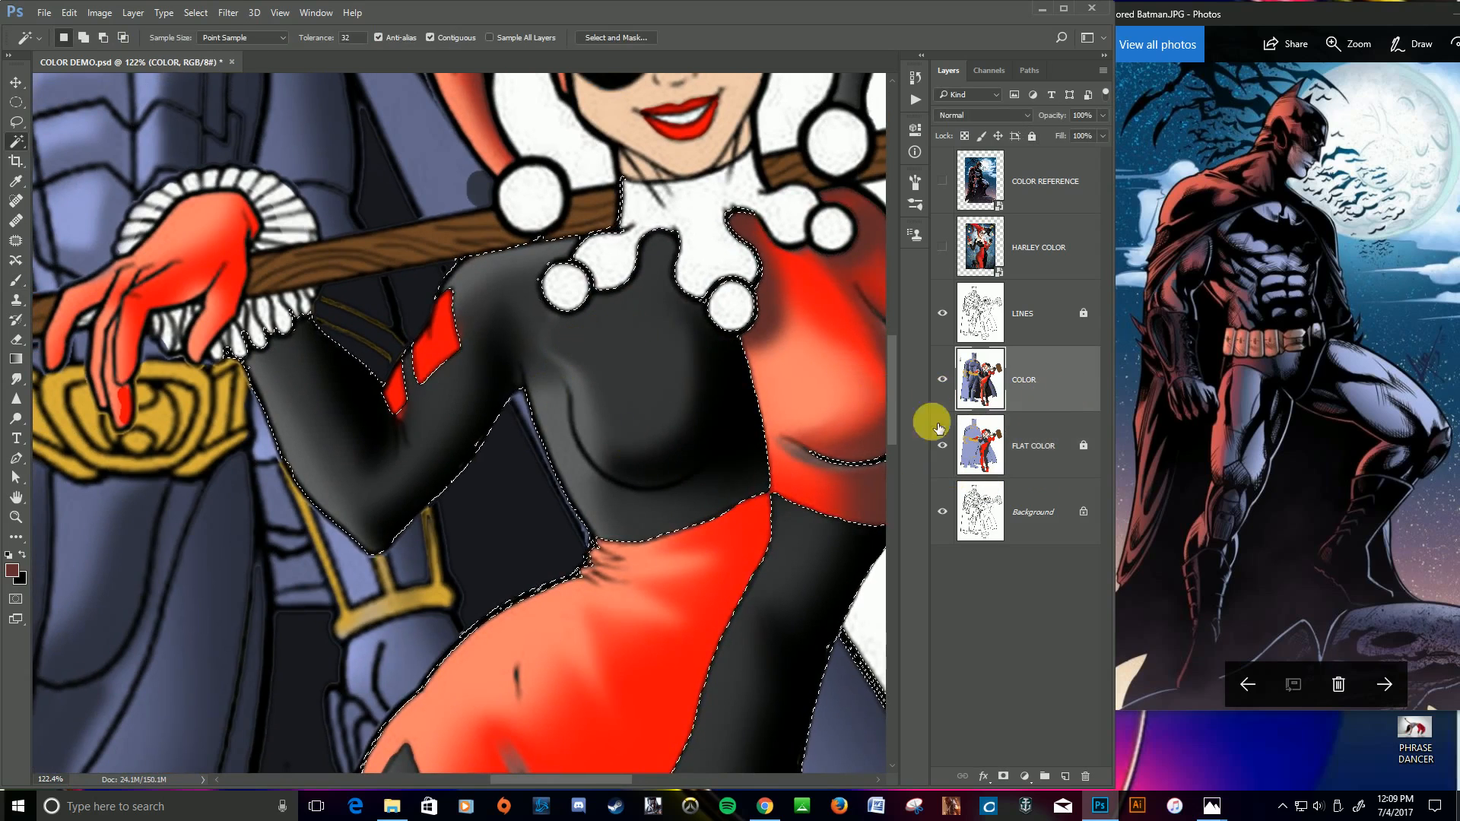
# Step: Sample the near-black tone of Harley's sleeve and brush shading over her black sleeve and torso
pyautogui.press('b')
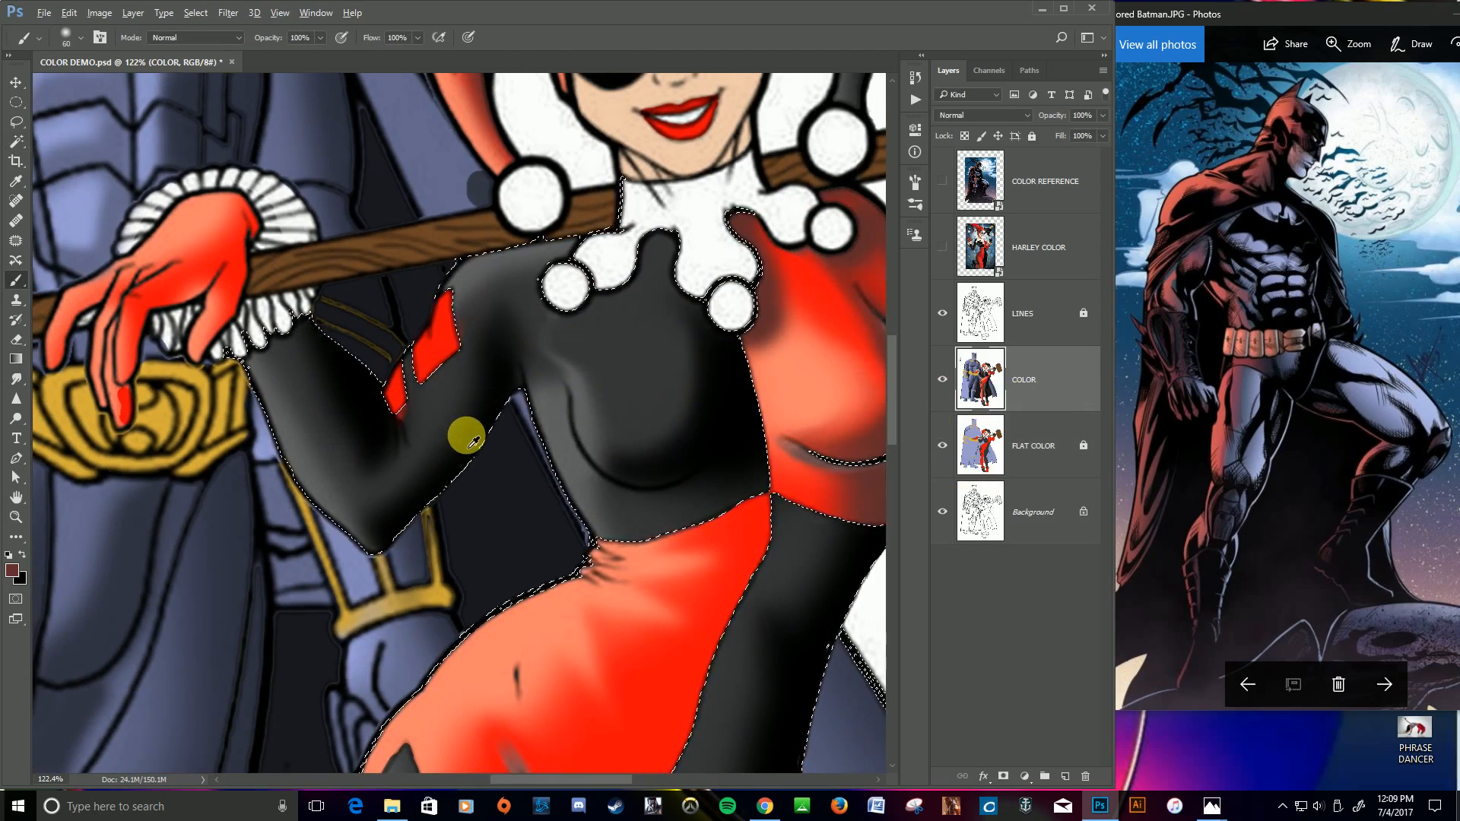
pyautogui.keyDown('alt'); pyautogui.click(493, 419); pyautogui.keyUp('alt')
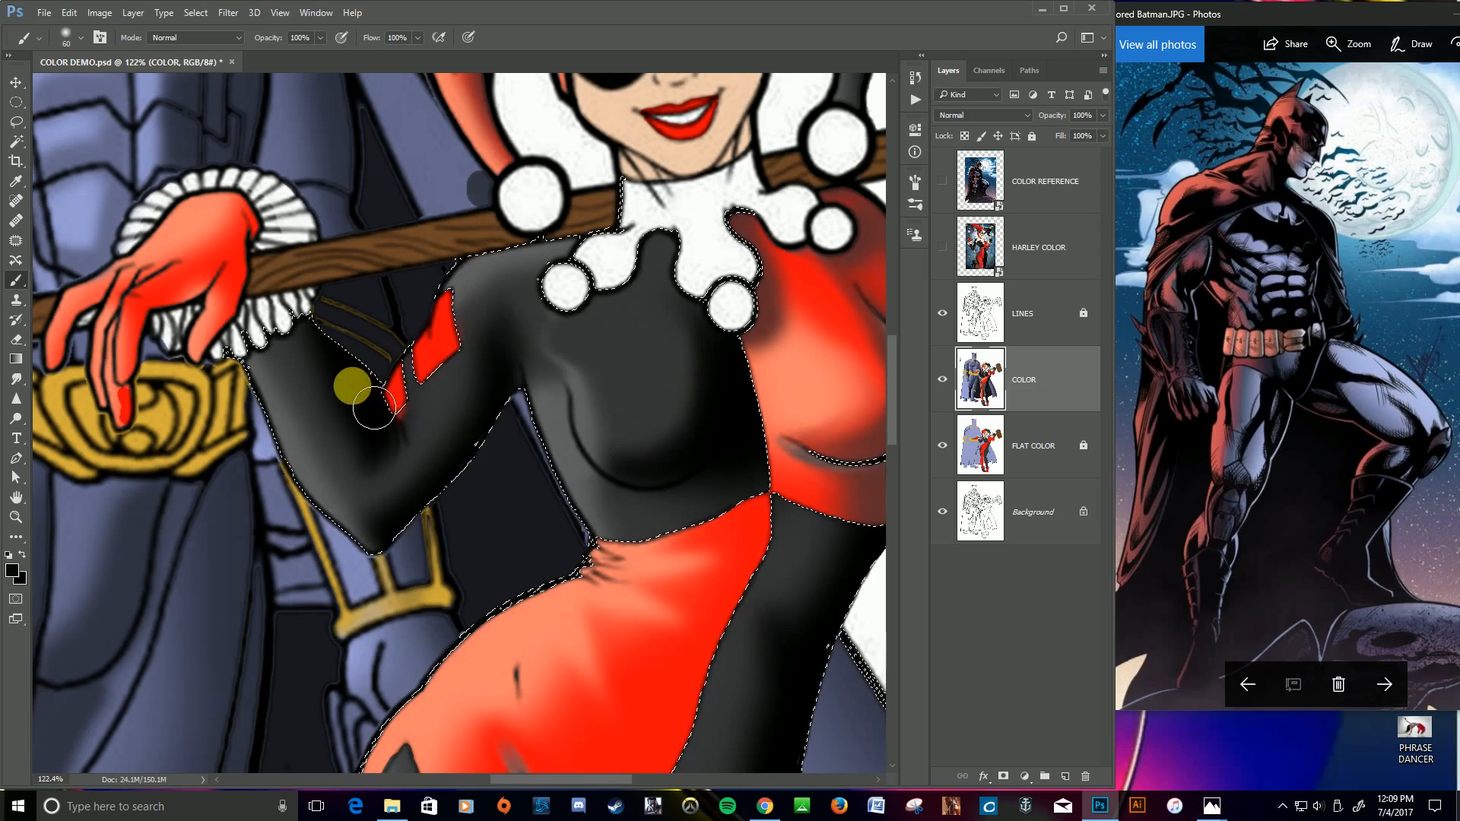
pyautogui.moveTo(315, 360)
pyautogui.mouseDown()
pyautogui.moveTo(271, 379)
pyautogui.moveTo(511, 385)
pyautogui.moveTo(488, 347)
pyautogui.moveTo(486, 274)
pyautogui.moveTo(621, 242)
pyautogui.moveTo(649, 286)
pyautogui.moveTo(692, 253)
pyautogui.moveTo(599, 340)
pyautogui.moveTo(733, 395)
pyautogui.moveTo(740, 417)
pyautogui.moveTo(715, 396)
pyautogui.moveTo(741, 432)
pyautogui.moveTo(585, 385)
pyautogui.mouseUp()
pyautogui.scroll(-5, 718, 394)
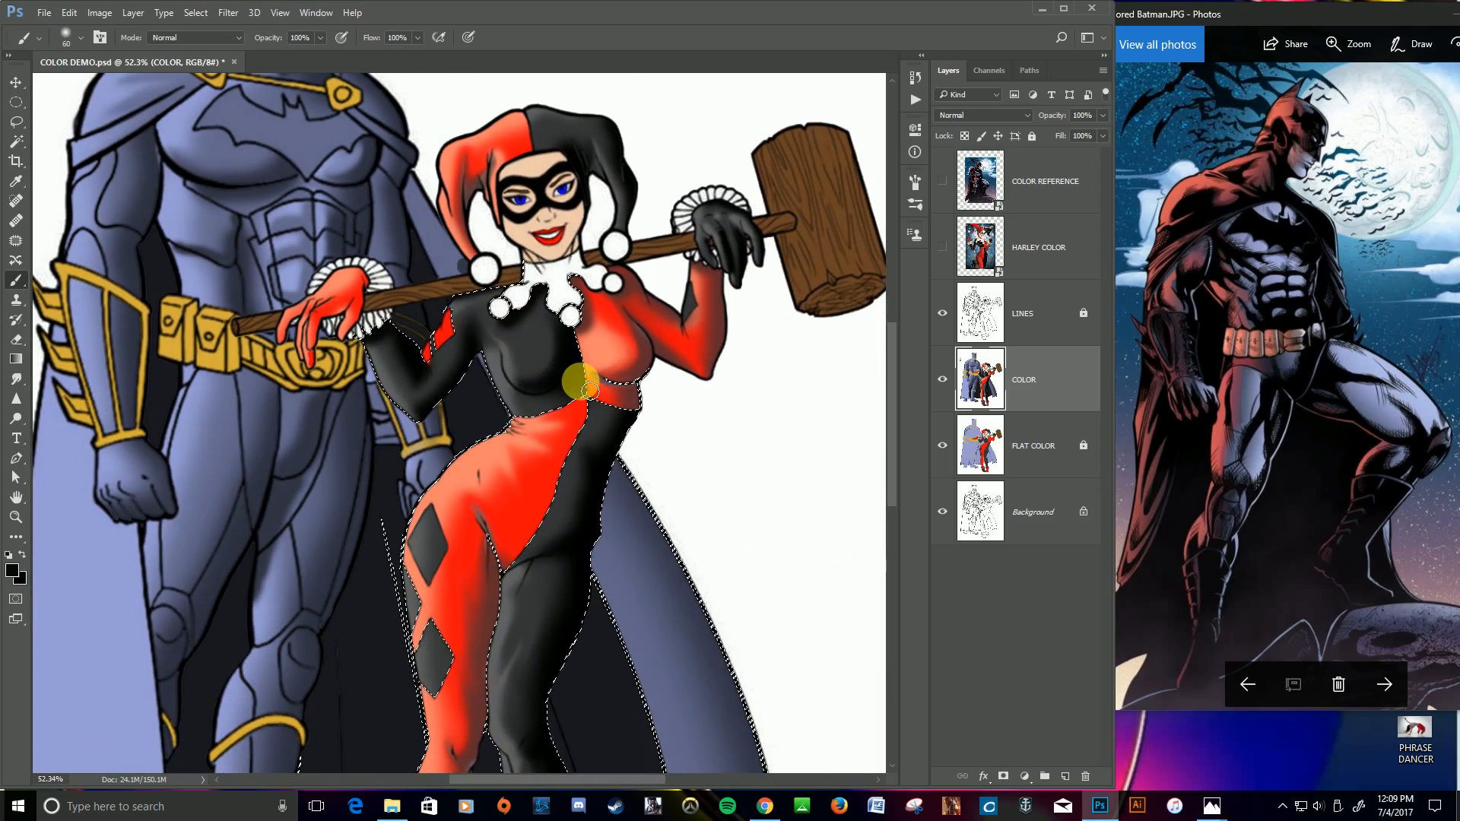
# Step: Review the shaded figures, check the light and shadow in the Basic Shapes photo again, and return to the drawing
pyautogui.scroll(-1, 410, 432)
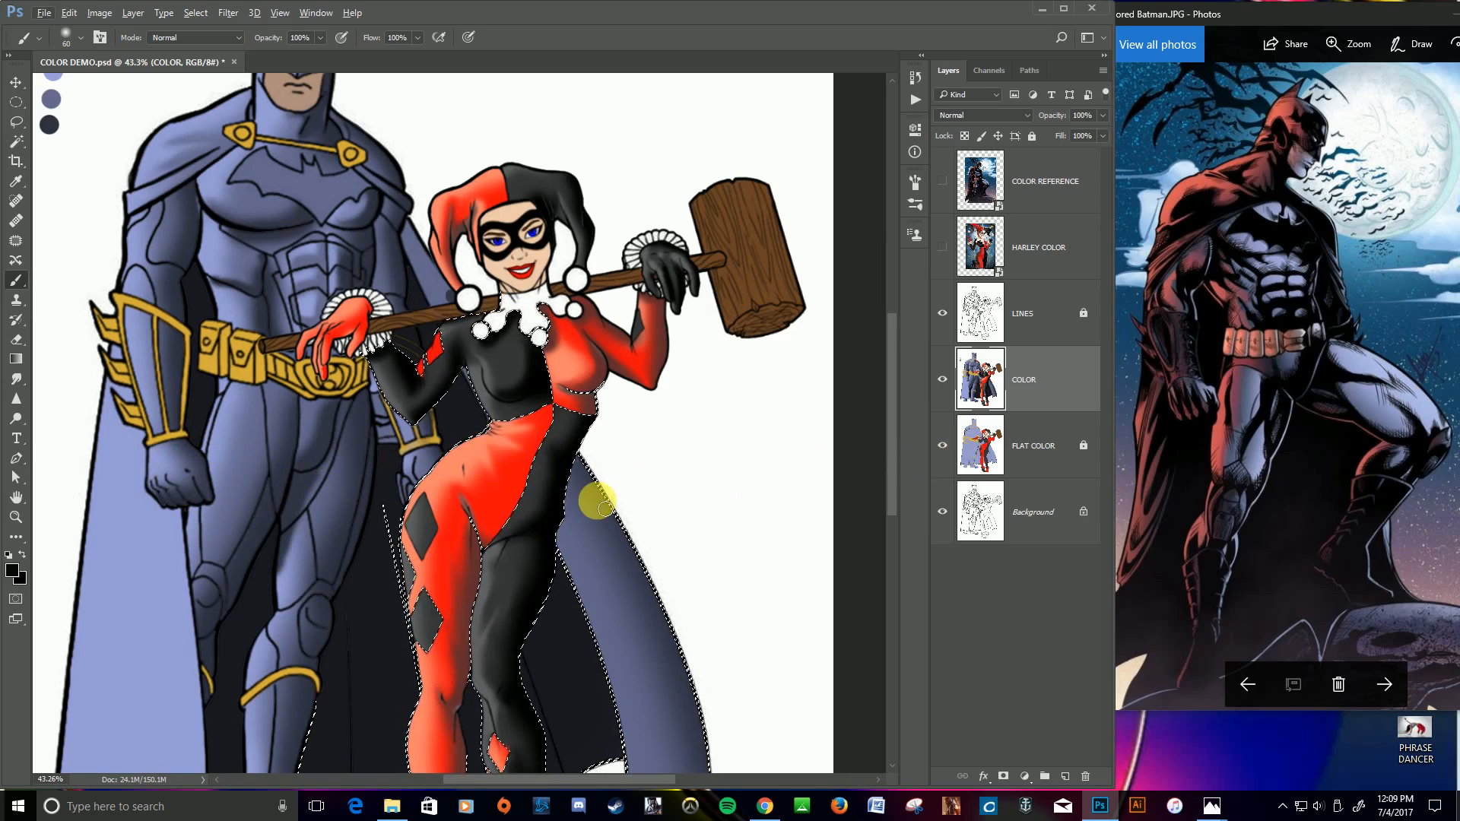
pyautogui.scroll(-2, 604, 508)
pyautogui.scroll(4, 597, 498)
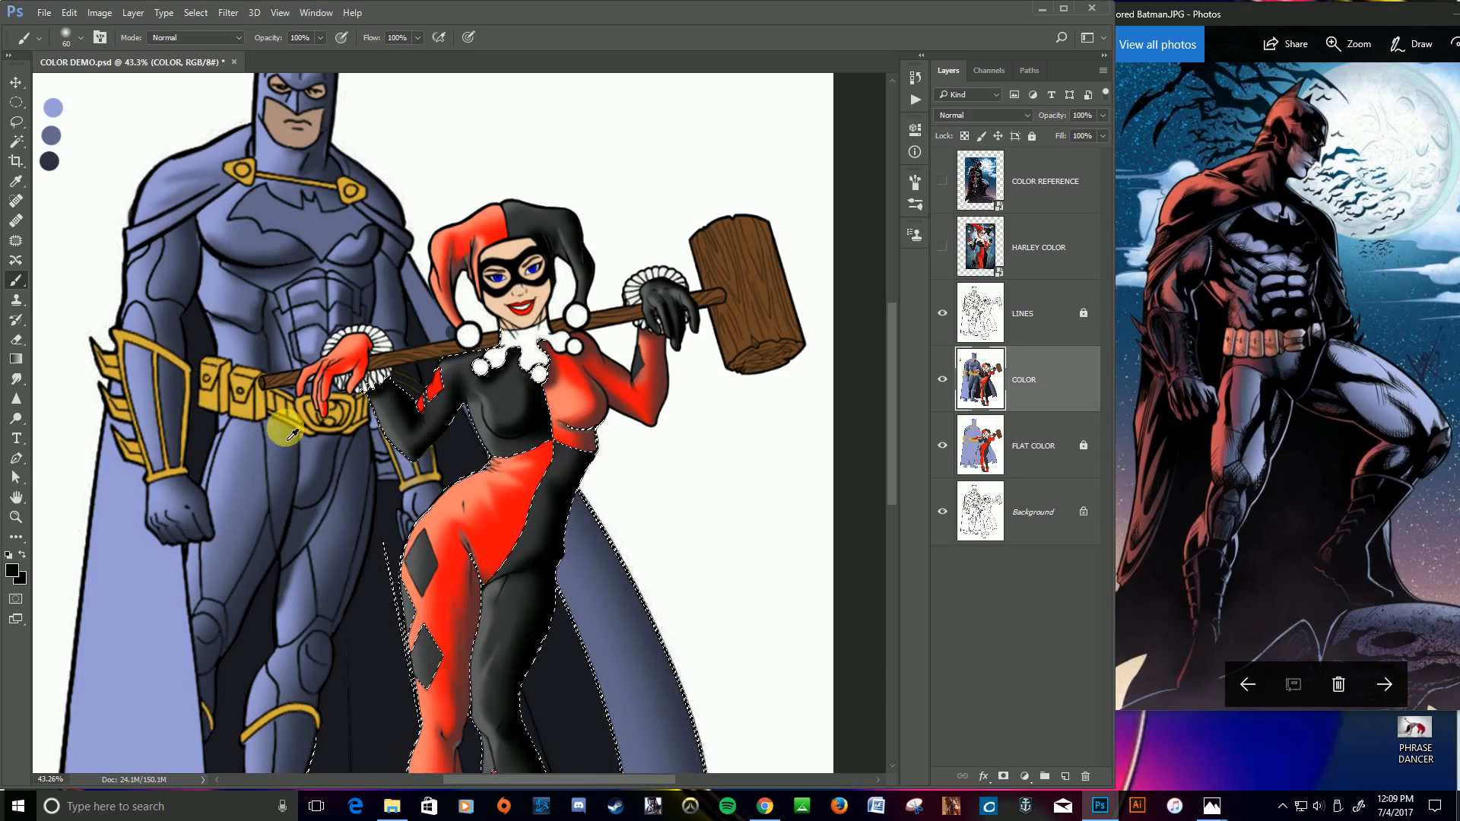
pyautogui.click(1213, 808)
pyautogui.click(1171, 758)
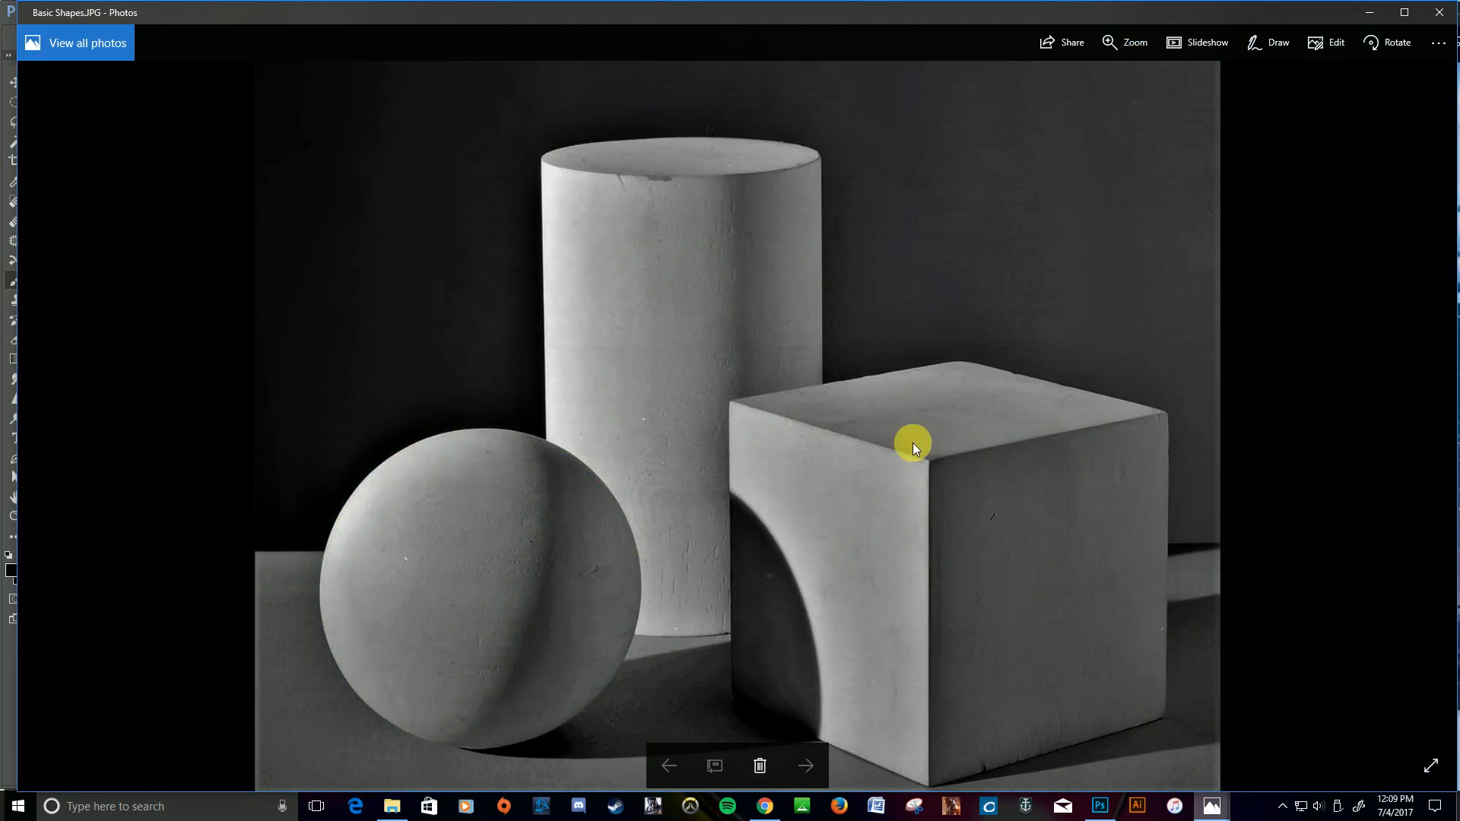
pyautogui.click(1378, 13)
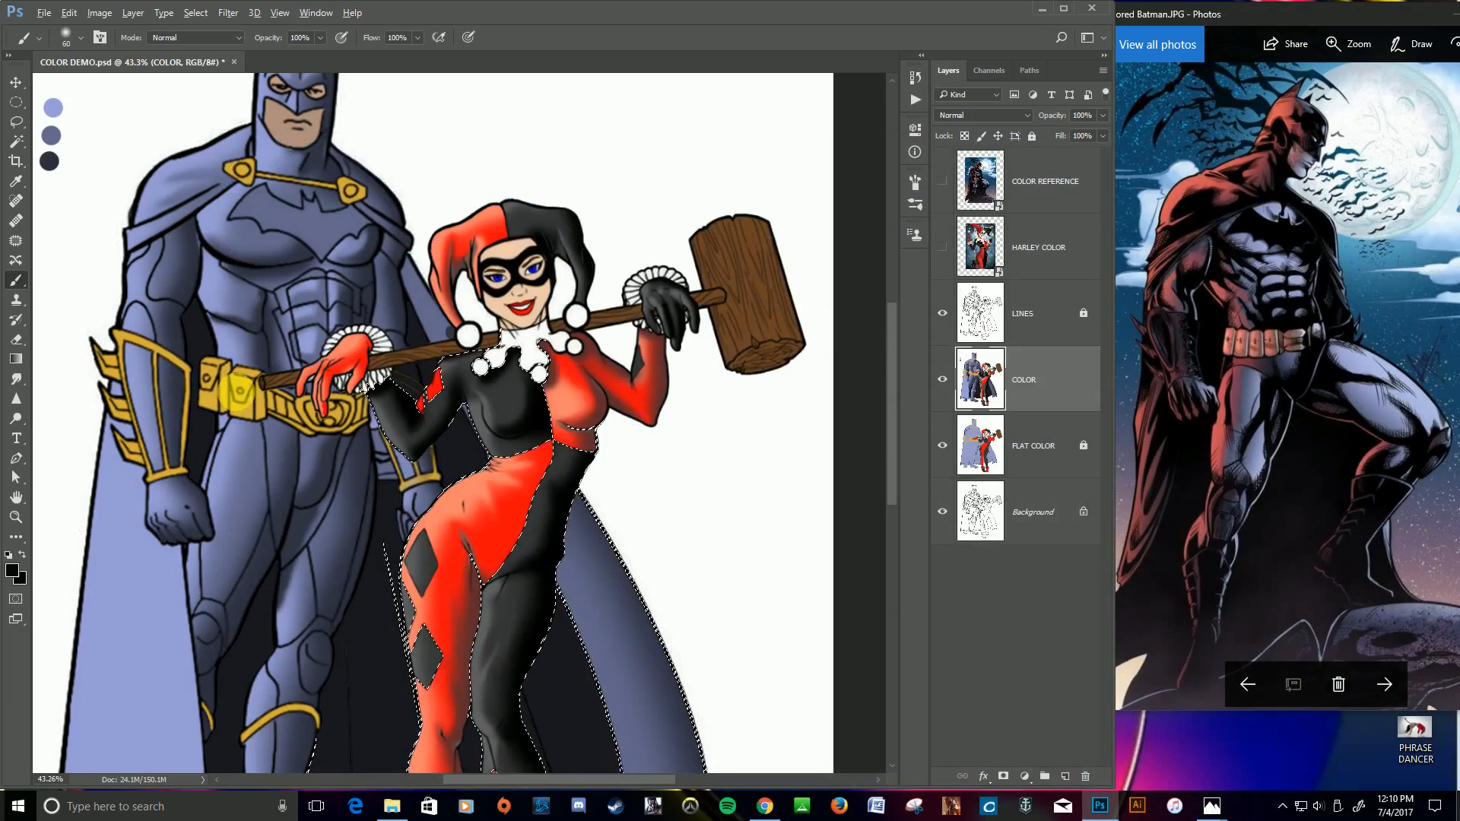
# Step: On the LINES layer, select the side panel of Batman's outer belt pouch with the Magic Wand at tolerance 100, then activate the Brush
pyautogui.scroll(8, 244, 401)
pyautogui.scroll(-12, 249, 402)
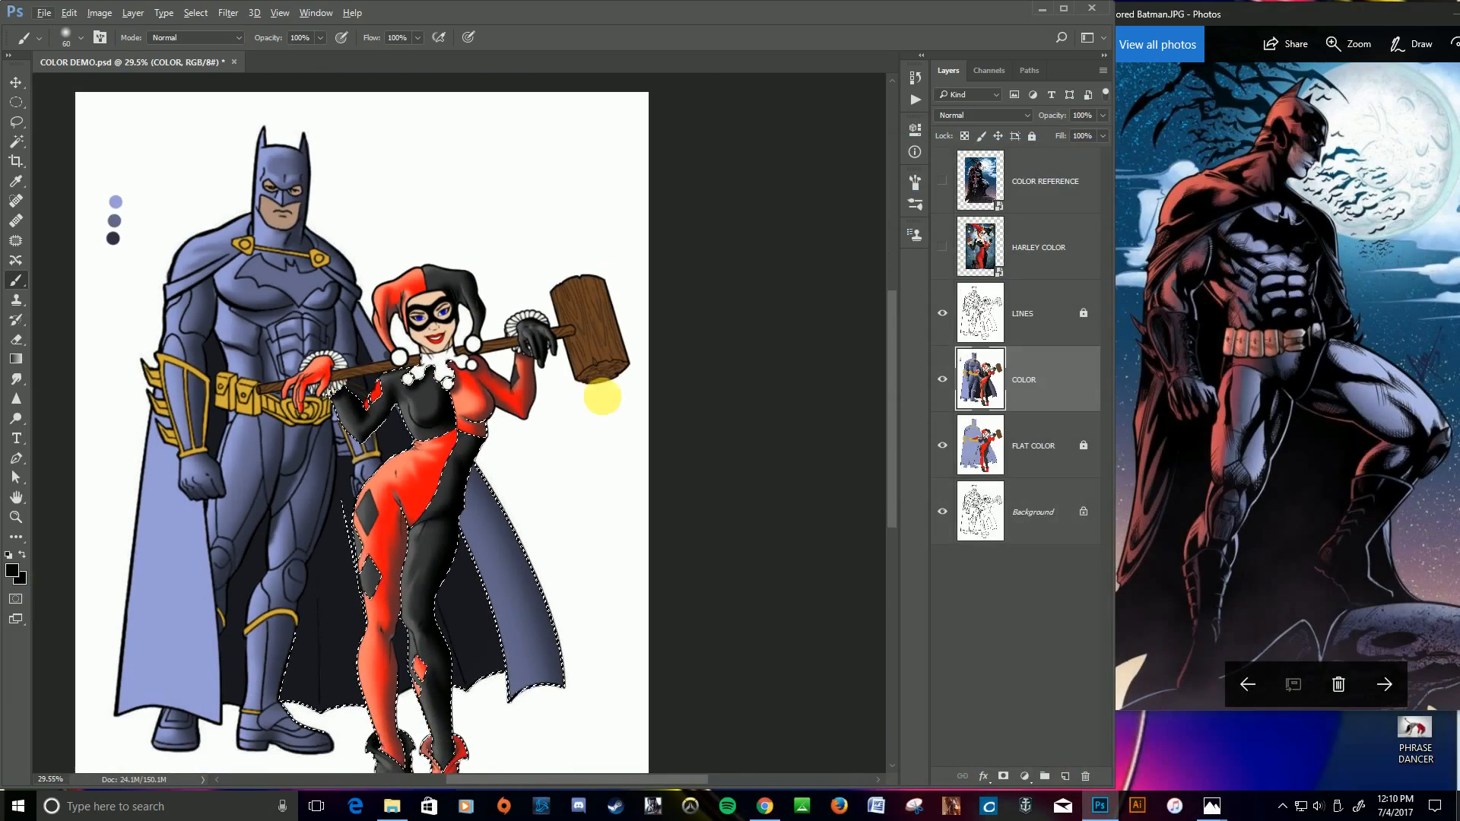
pyautogui.scroll(5, 221, 452)
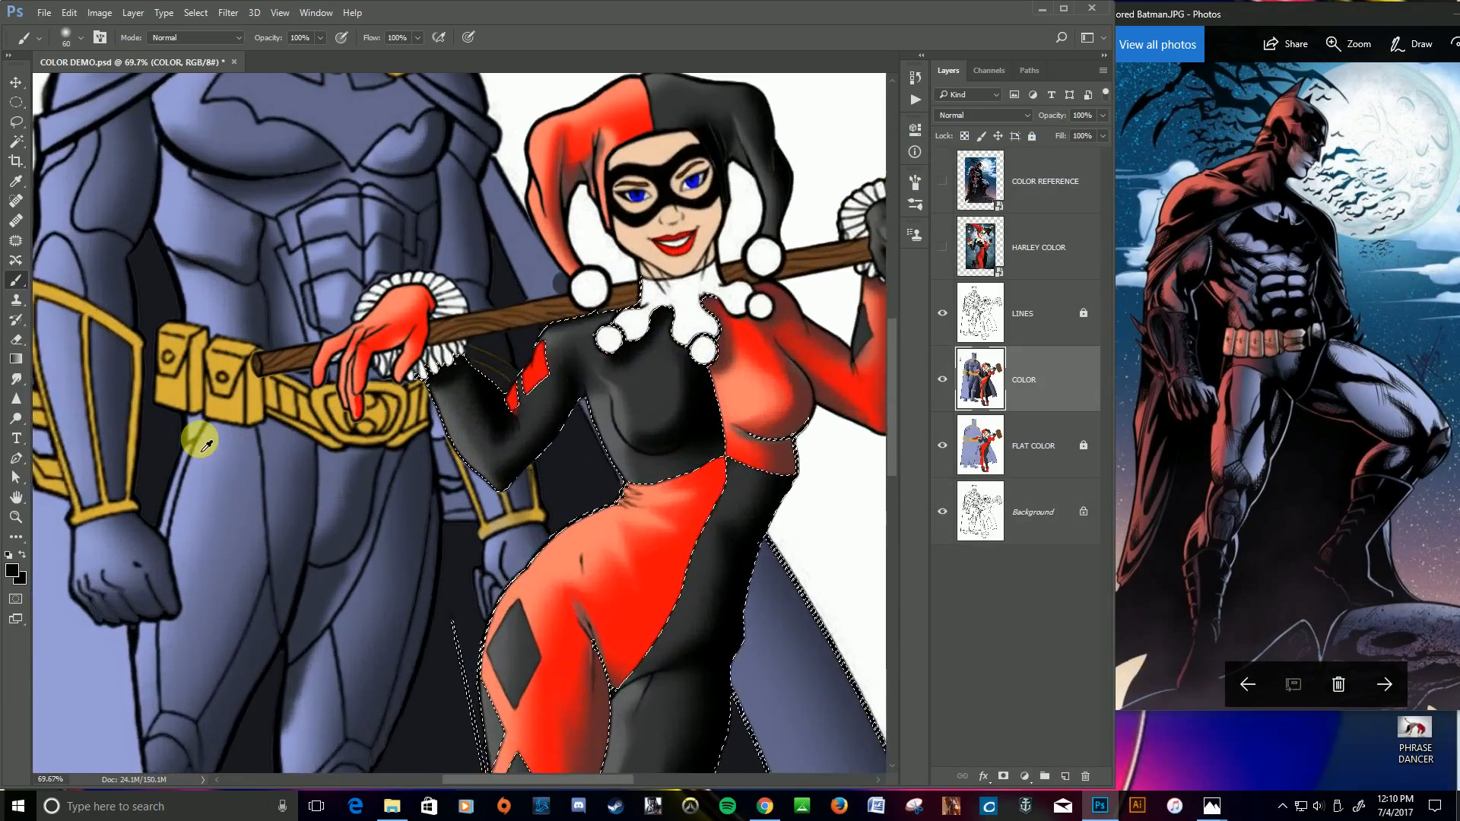
pyautogui.scroll(2, 220, 452)
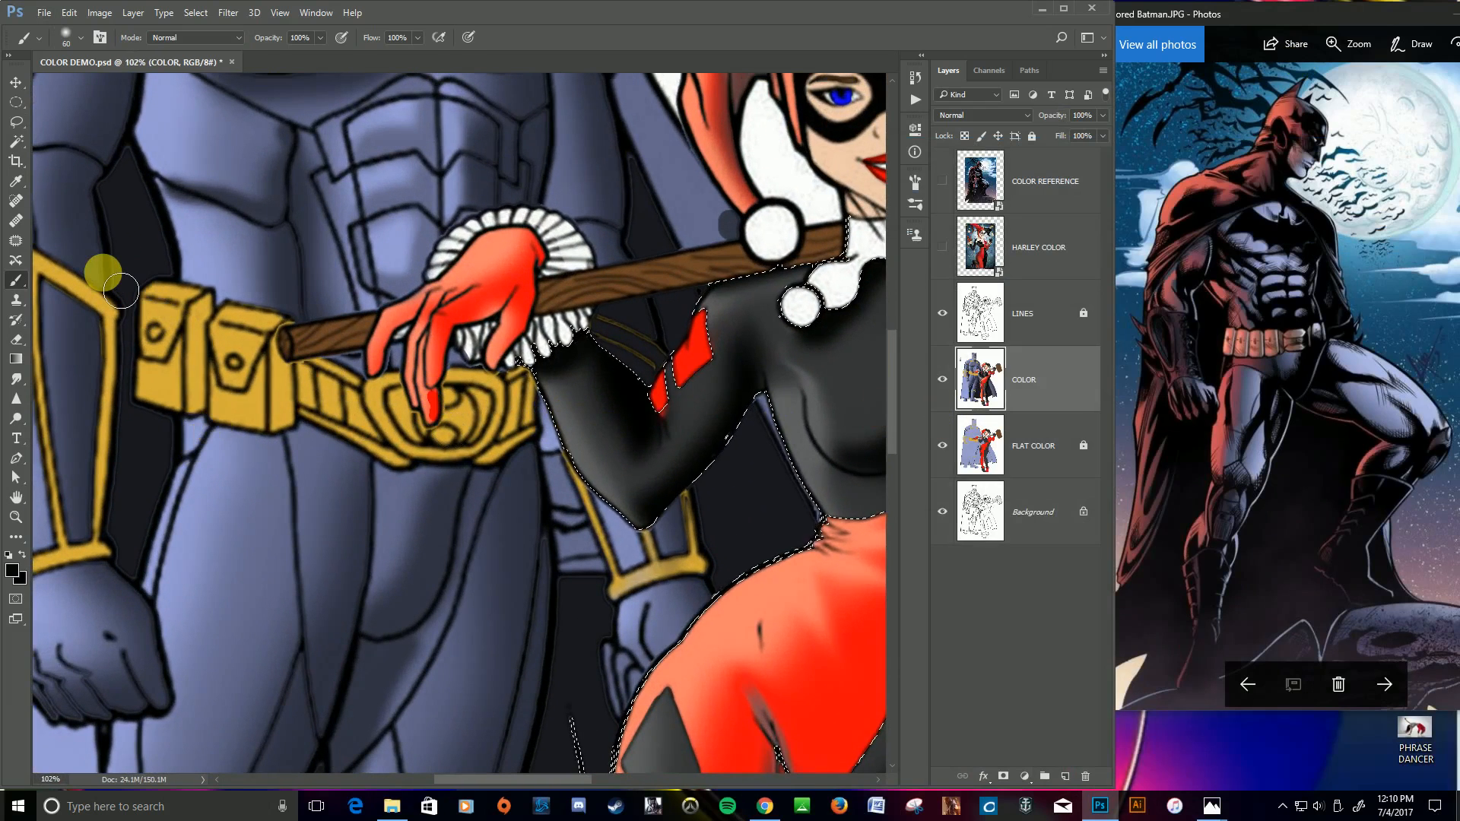
pyautogui.press('w')
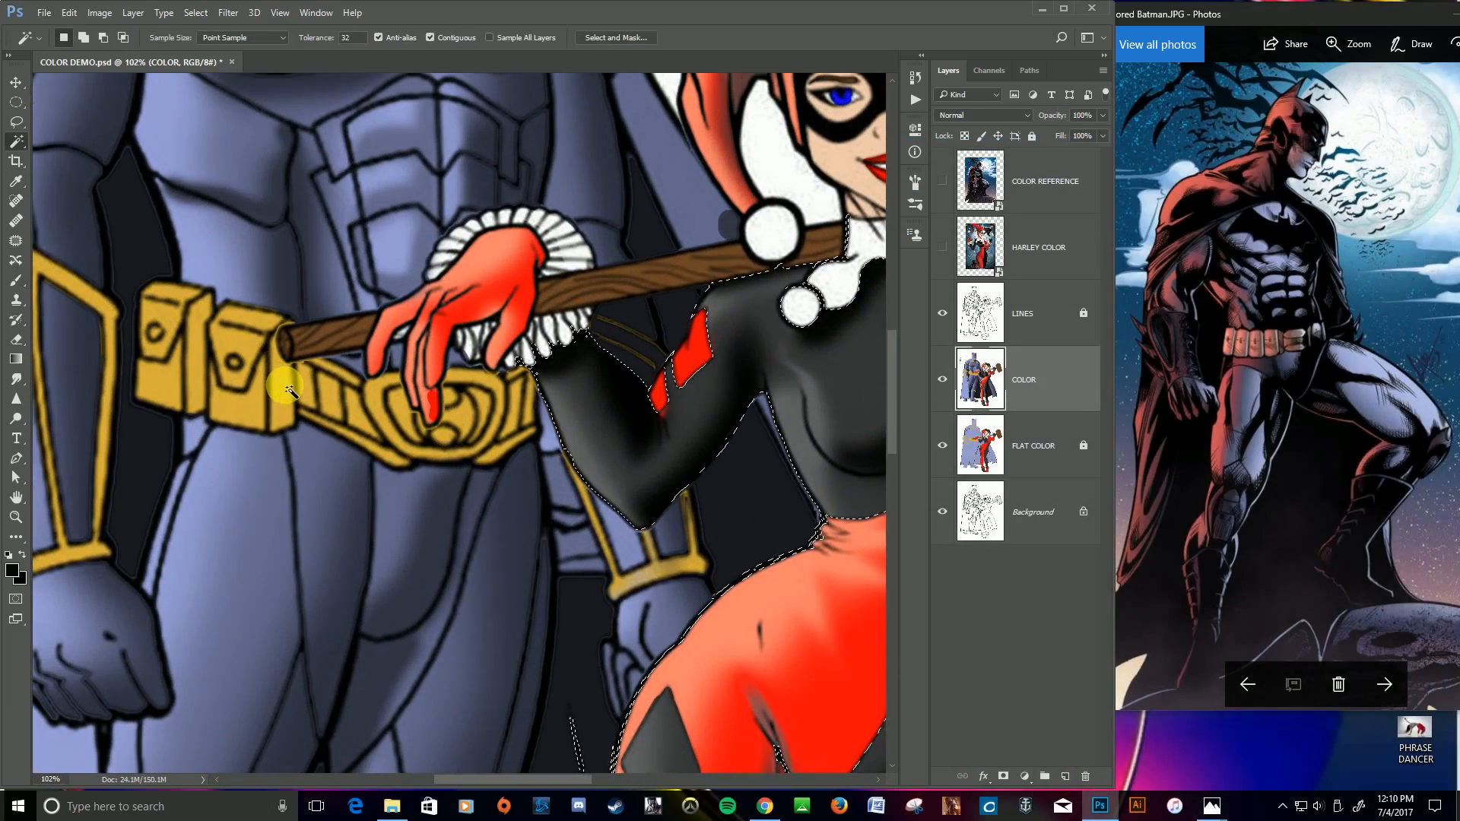
pyautogui.click(1036, 312)
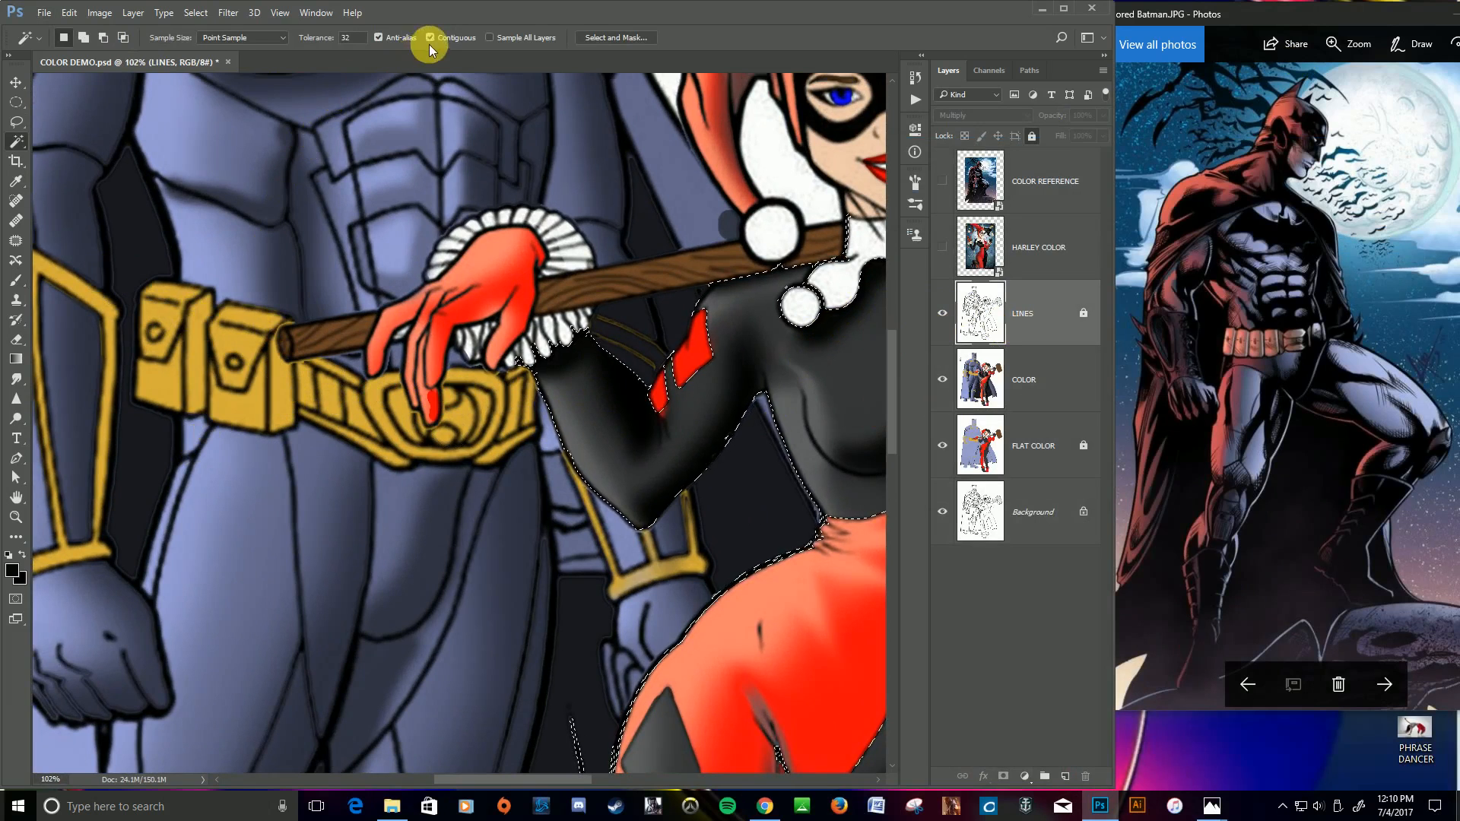
pyautogui.click(324, 42)
pyautogui.write('100')
pyautogui.press('Return')
pyautogui.click(205, 372)
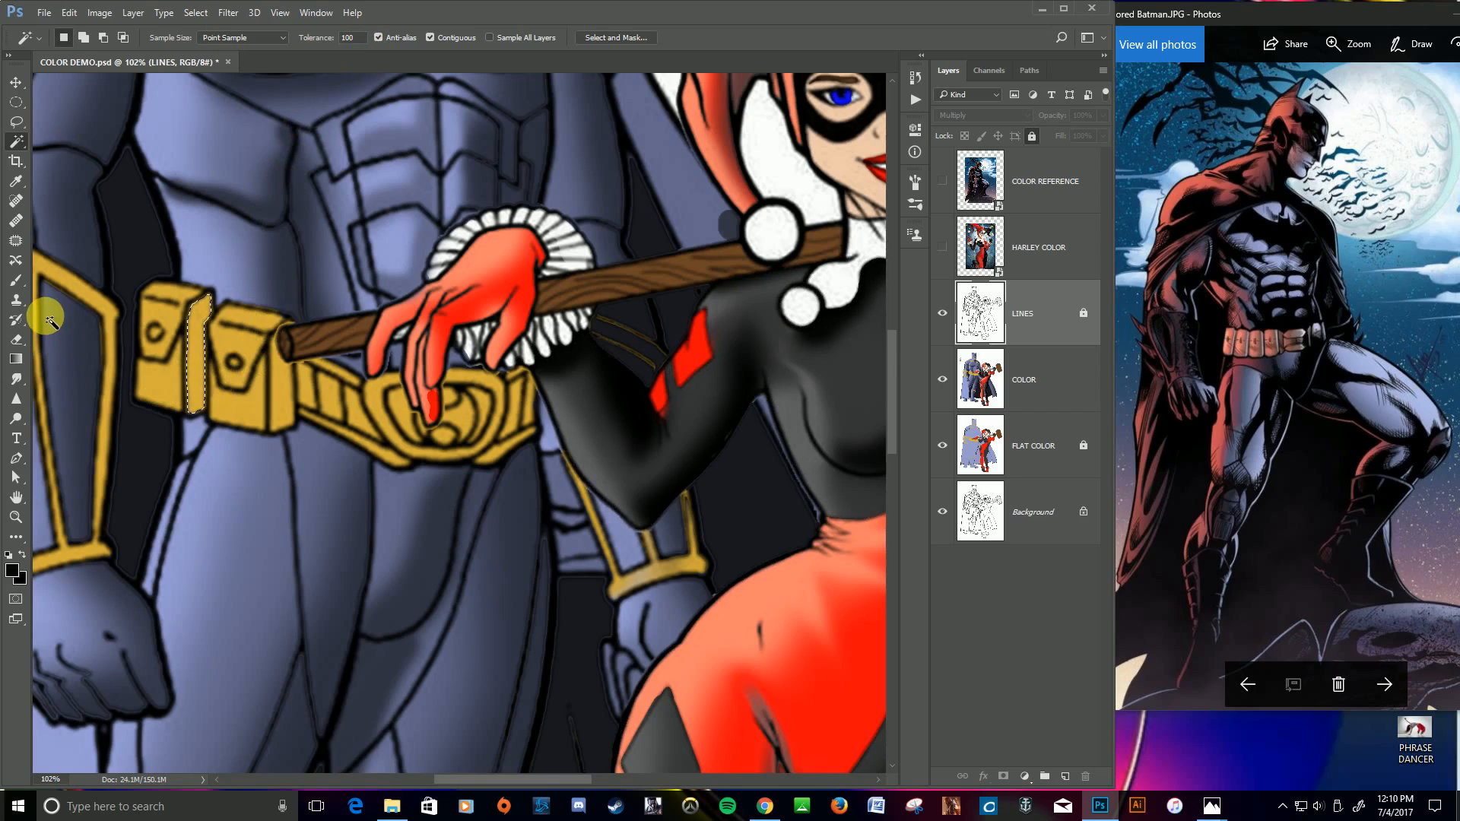
pyautogui.press('b')
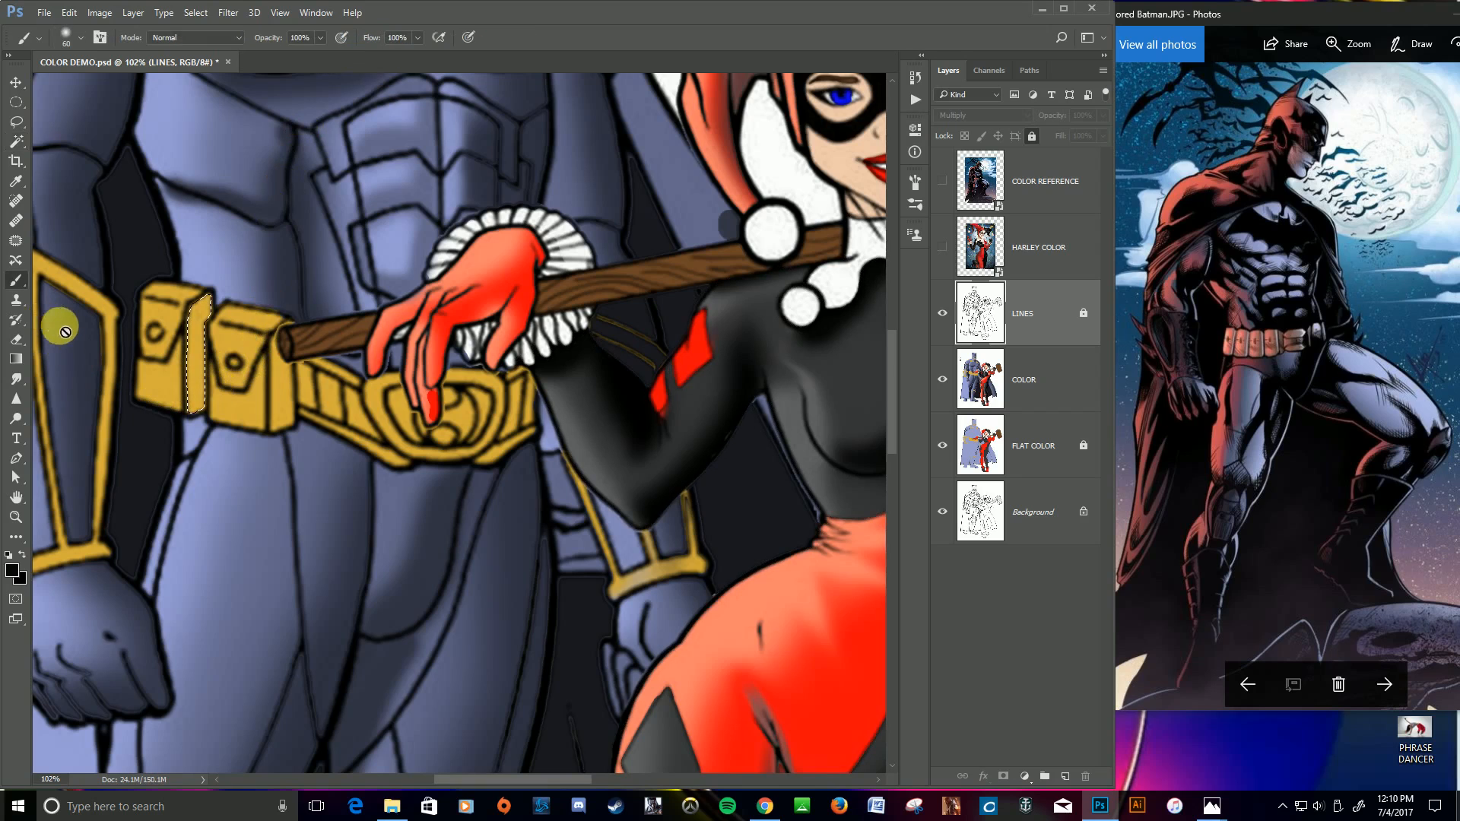
# Step: Sample the pouch's gold, darken it to 6d5a27, and brush it over the selected pouch side panel on the COLOR layer
pyautogui.keyDown('alt'); pyautogui.click(169, 376); pyautogui.keyUp('alt')
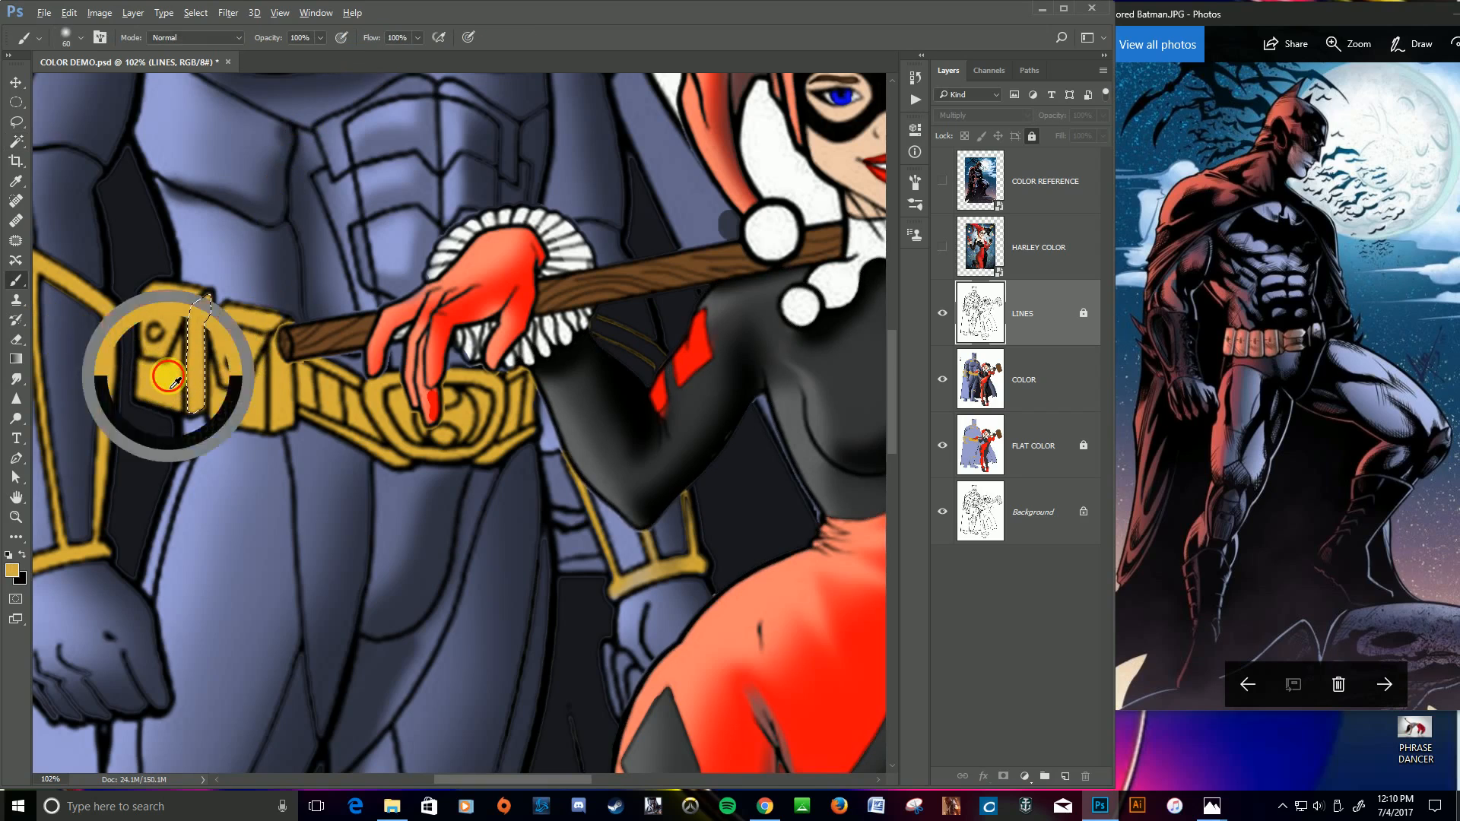
pyautogui.click(12, 569)
pyautogui.moveTo(617, 403); pyautogui.dragTo(664, 328)
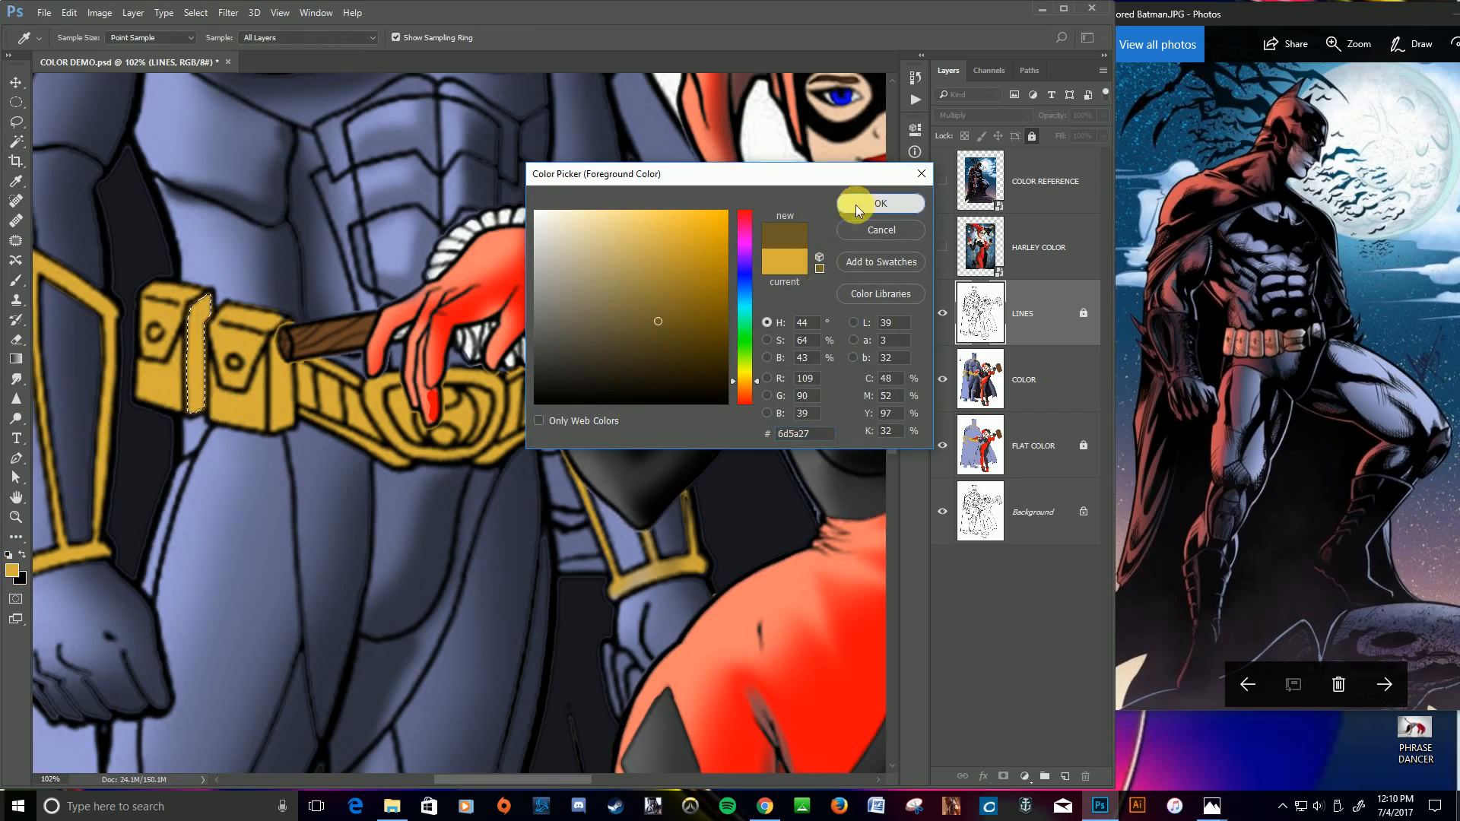
pyautogui.click(862, 203)
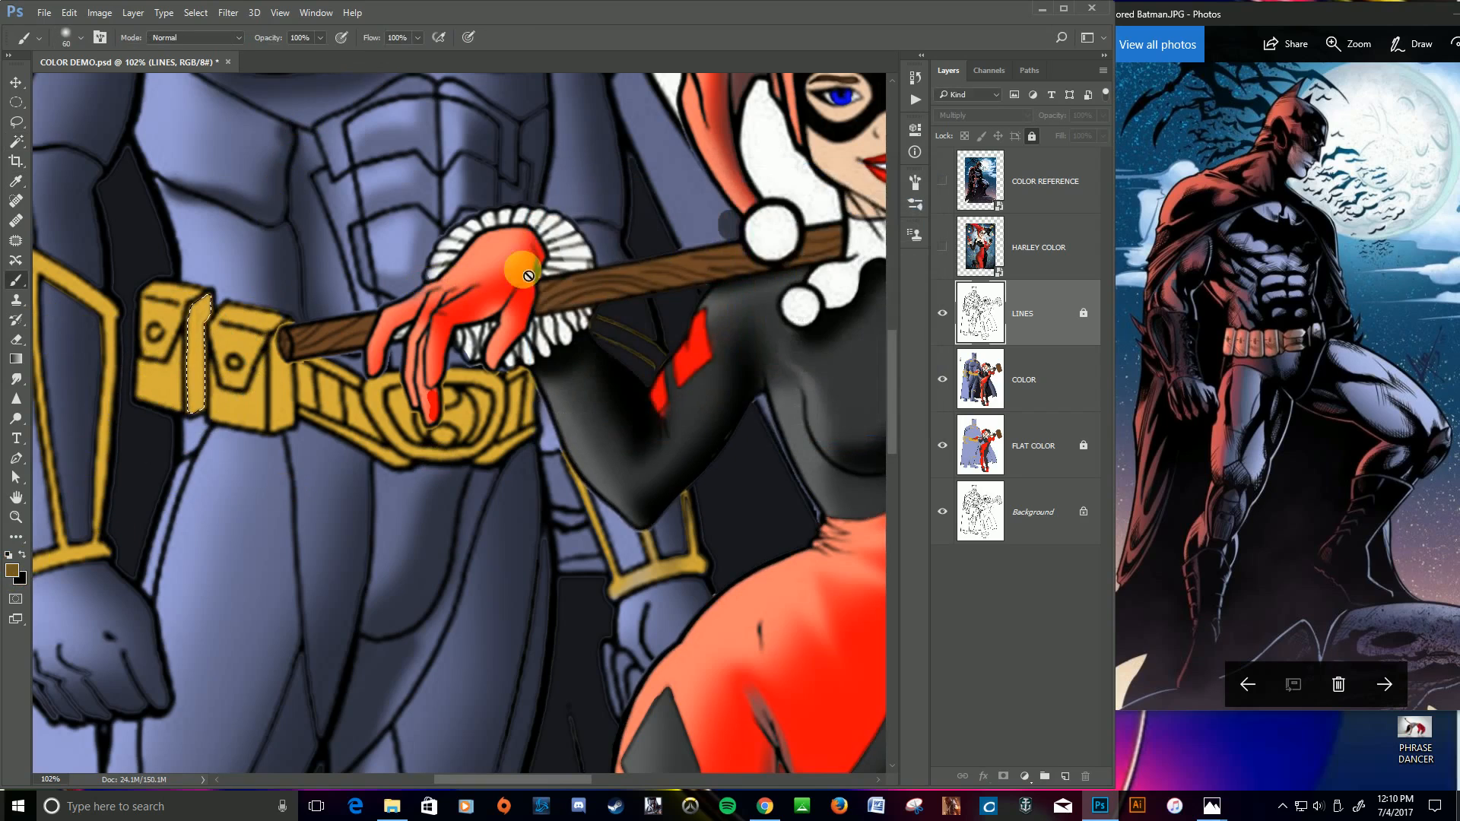
pyautogui.click(1099, 401)
pyautogui.moveTo(210, 344)
pyautogui.mouseDown()
pyautogui.moveTo(210, 434)
pyautogui.moveTo(213, 317)
pyautogui.mouseUp()
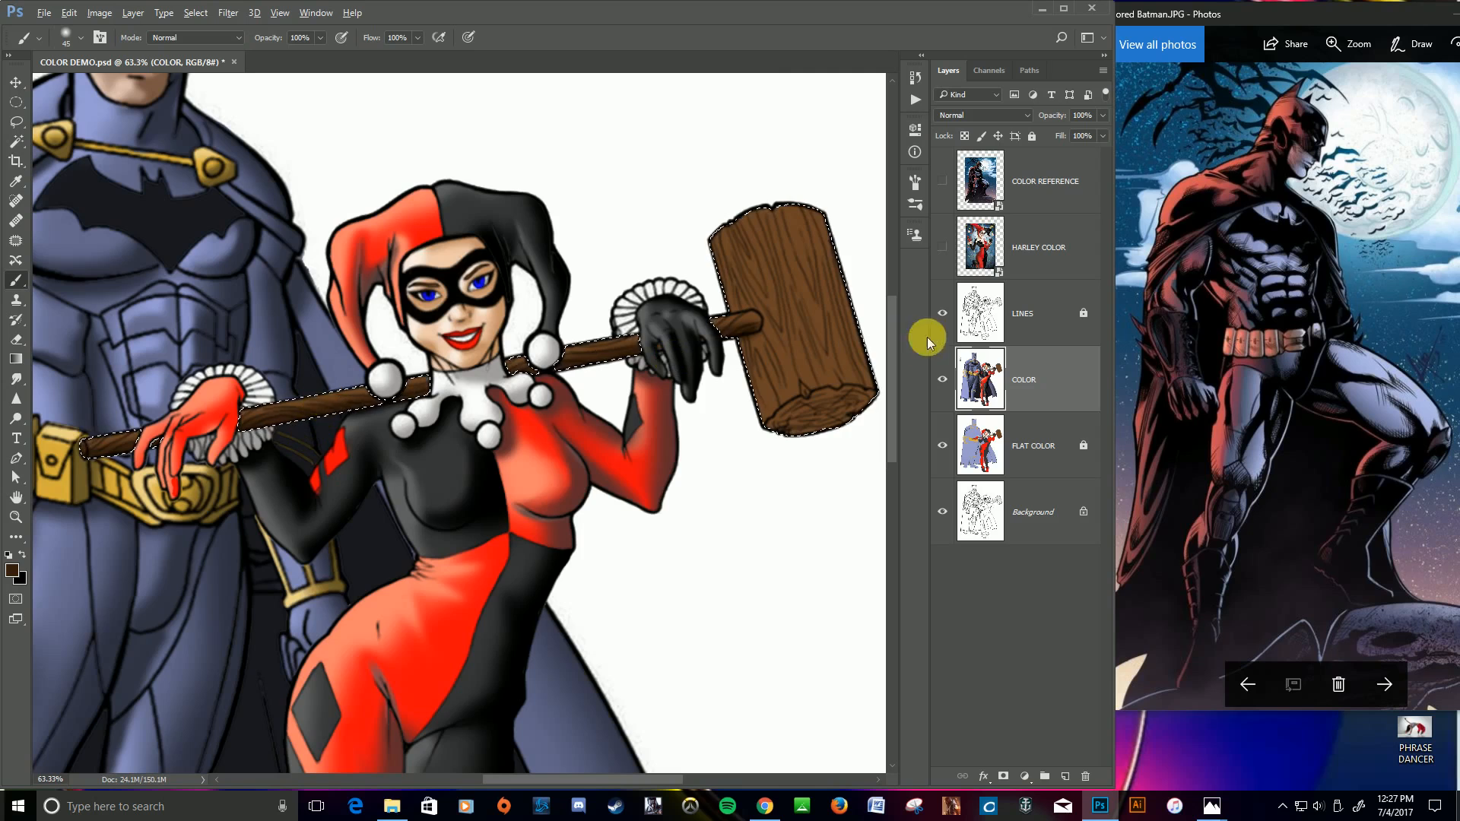
# Step: Paint the hammer's end face light brown with a hard 60 px brush, and sample the brown of the handle
pyautogui.click(11, 570)
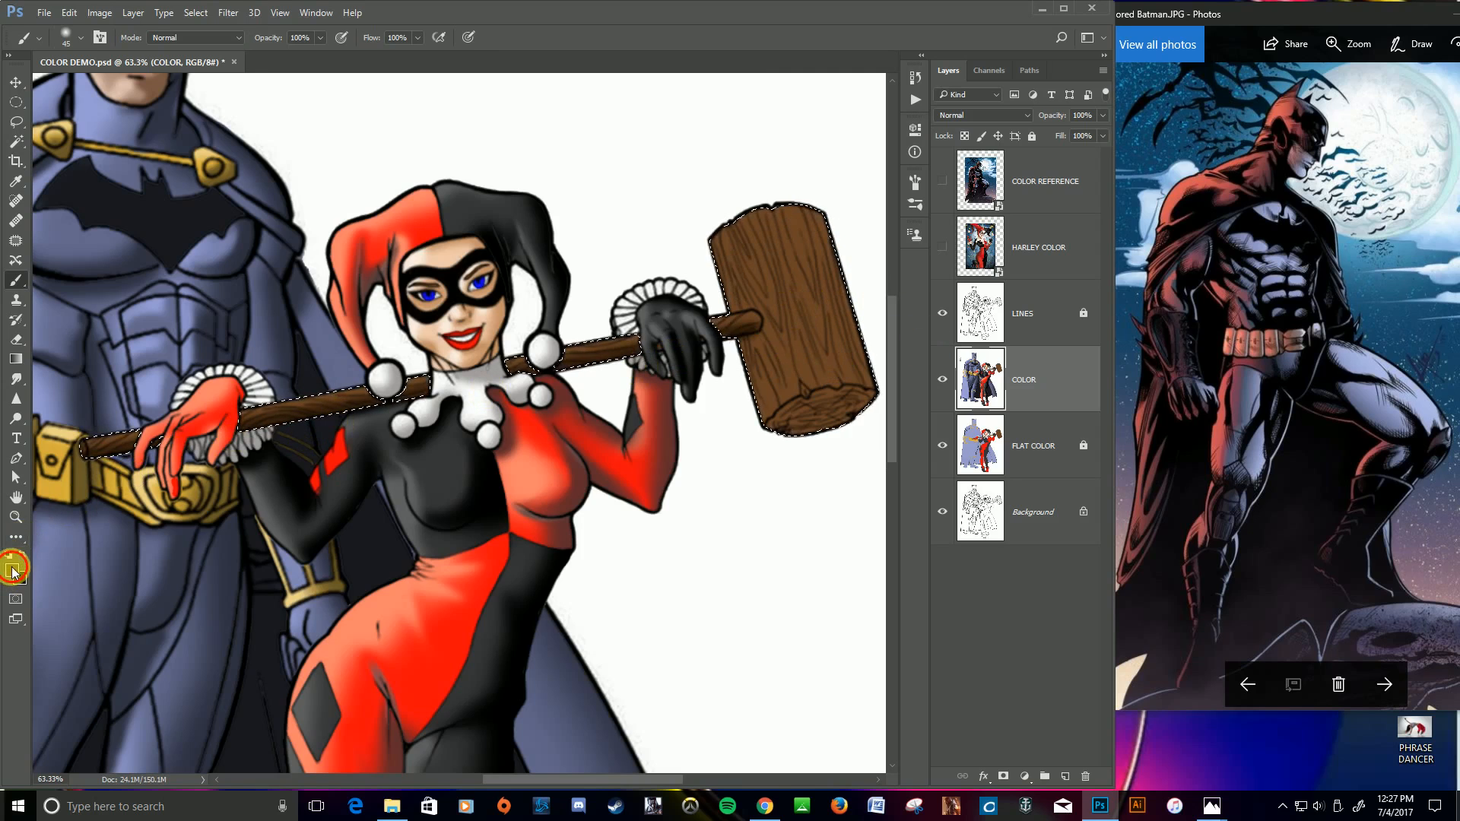
pyautogui.click(629, 270)
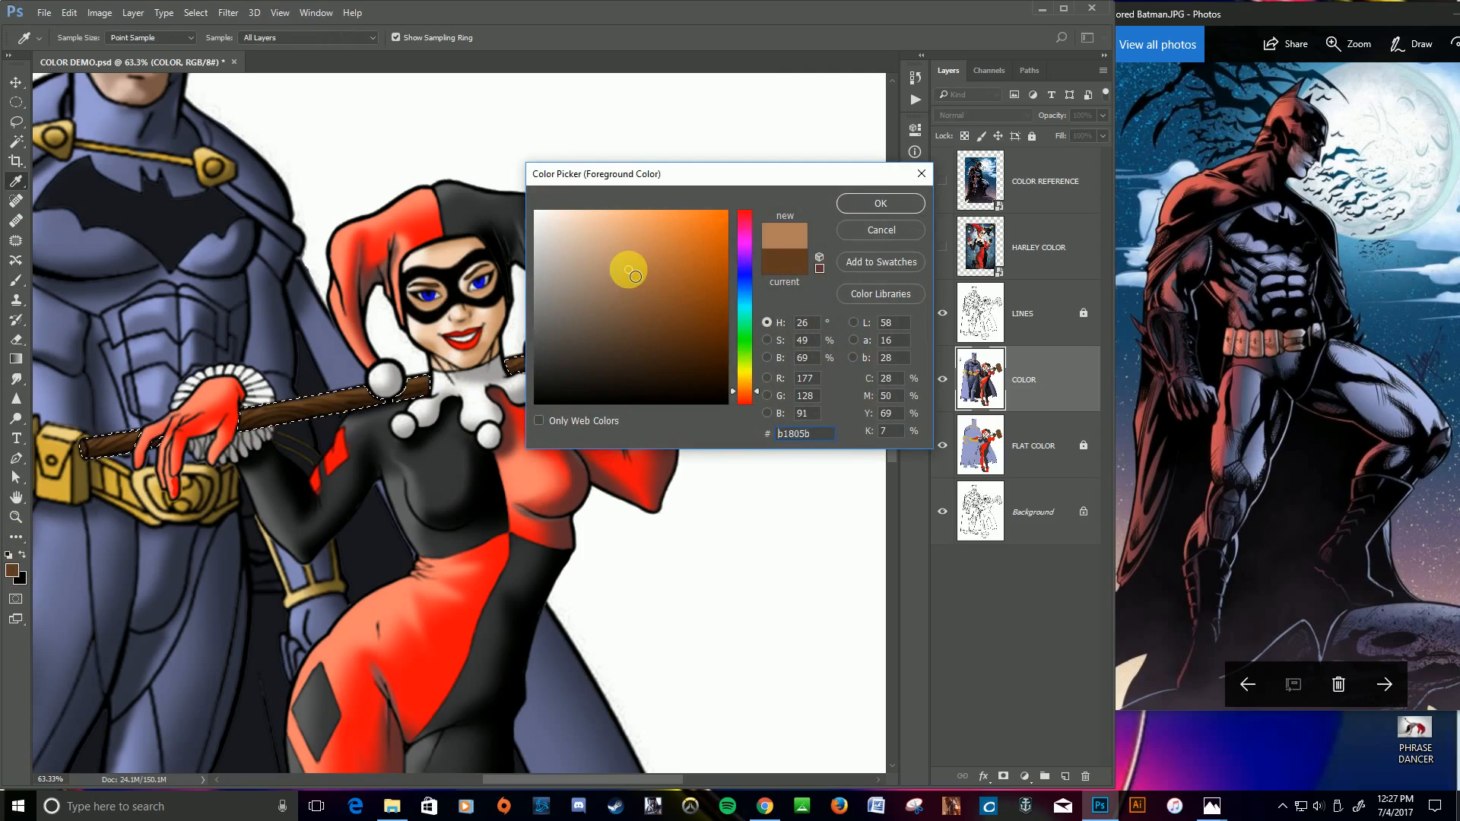
pyautogui.click(901, 203)
pyautogui.press('b')
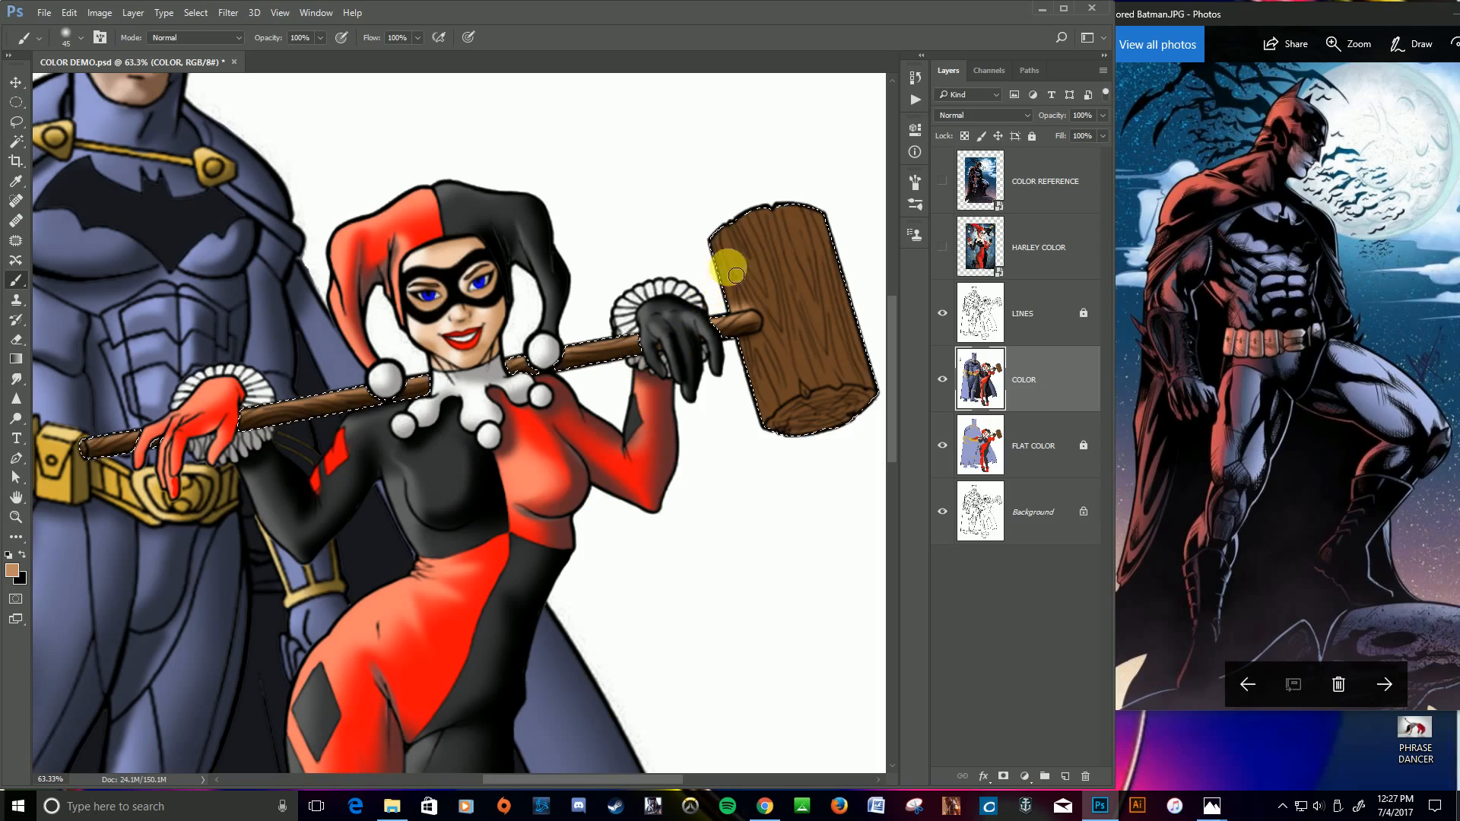
pyautogui.click(79, 38)
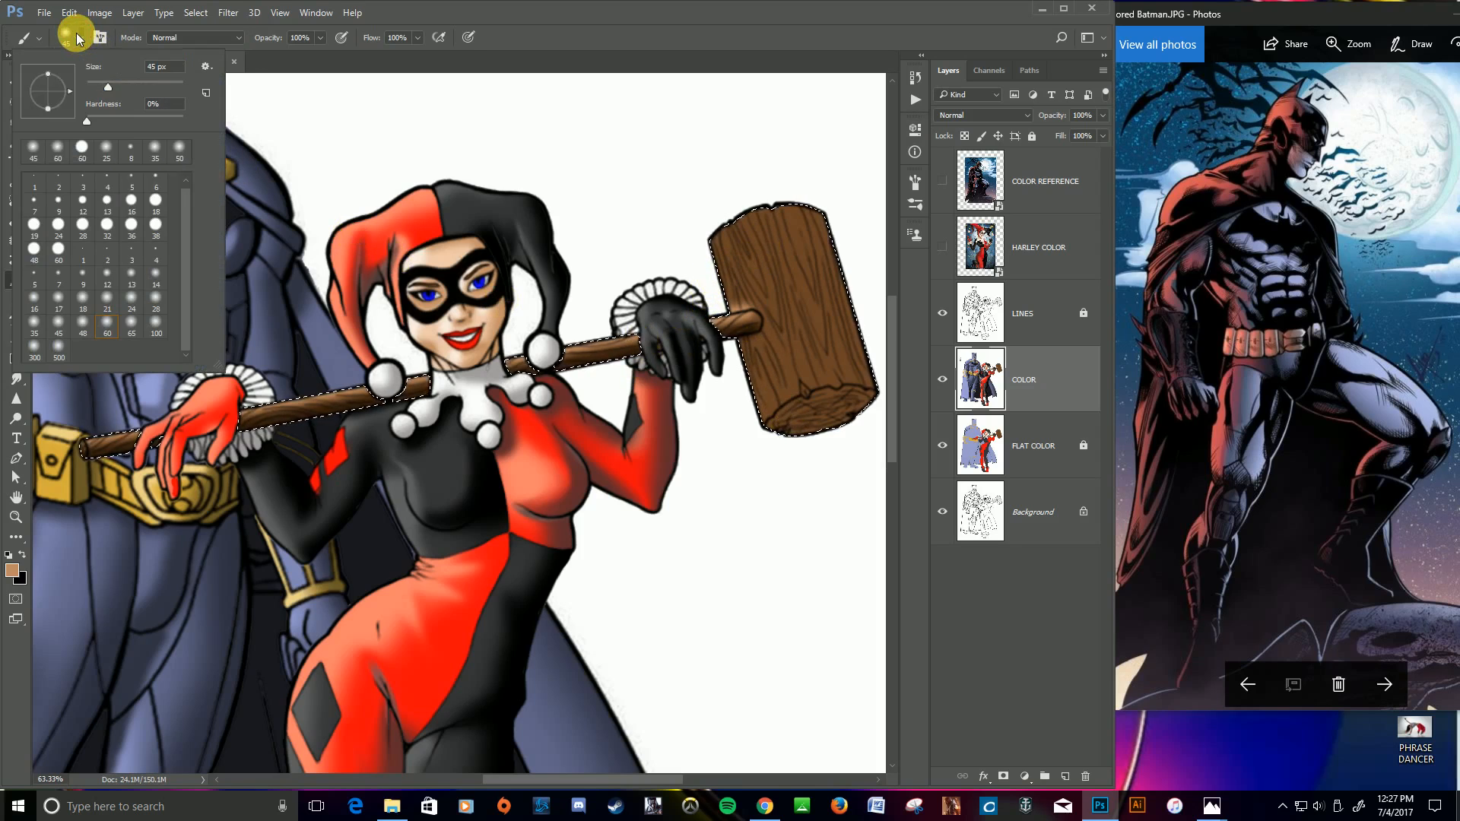
pyautogui.click(59, 247)
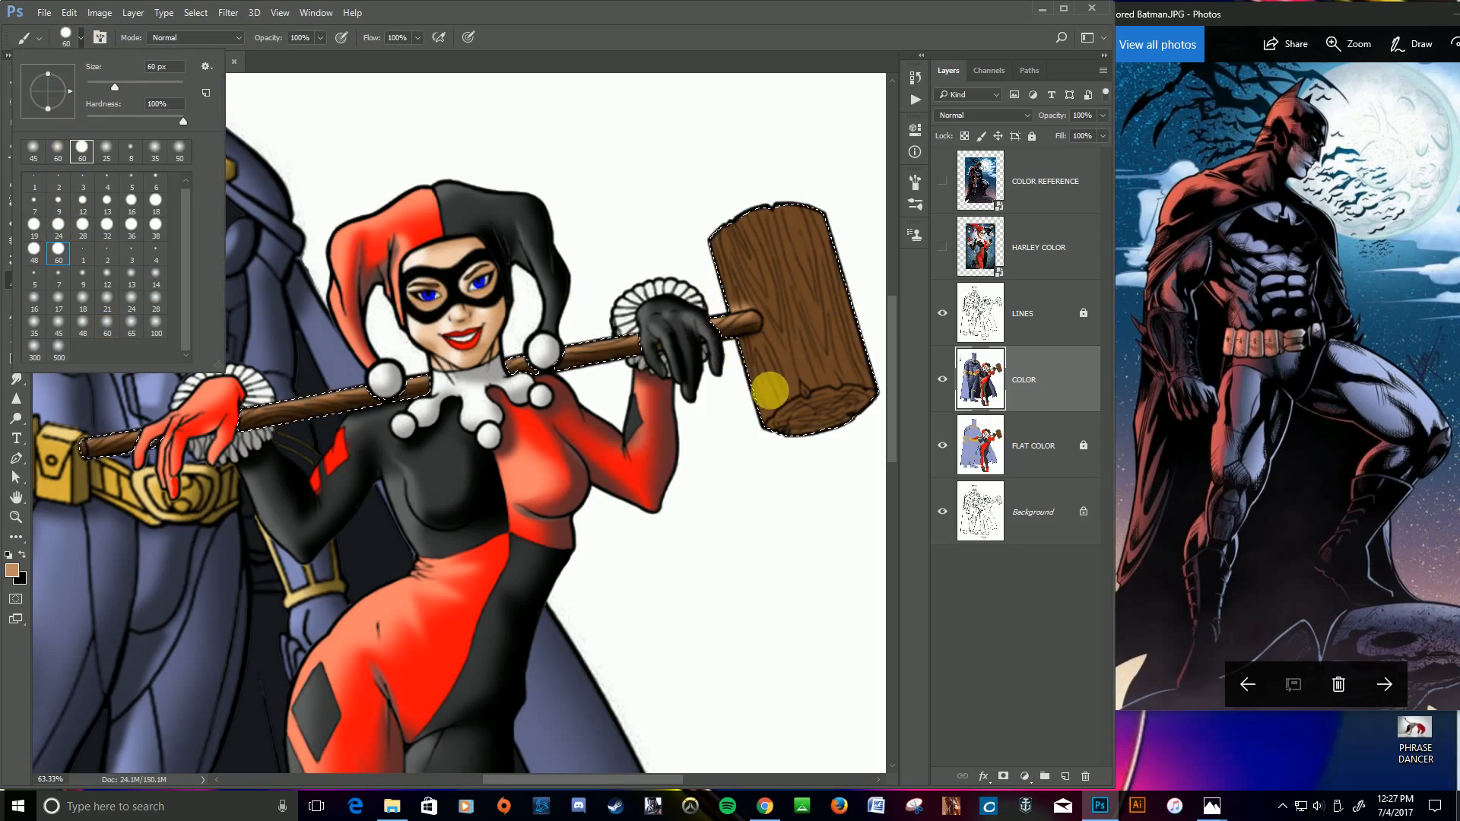
pyautogui.click(802, 439)
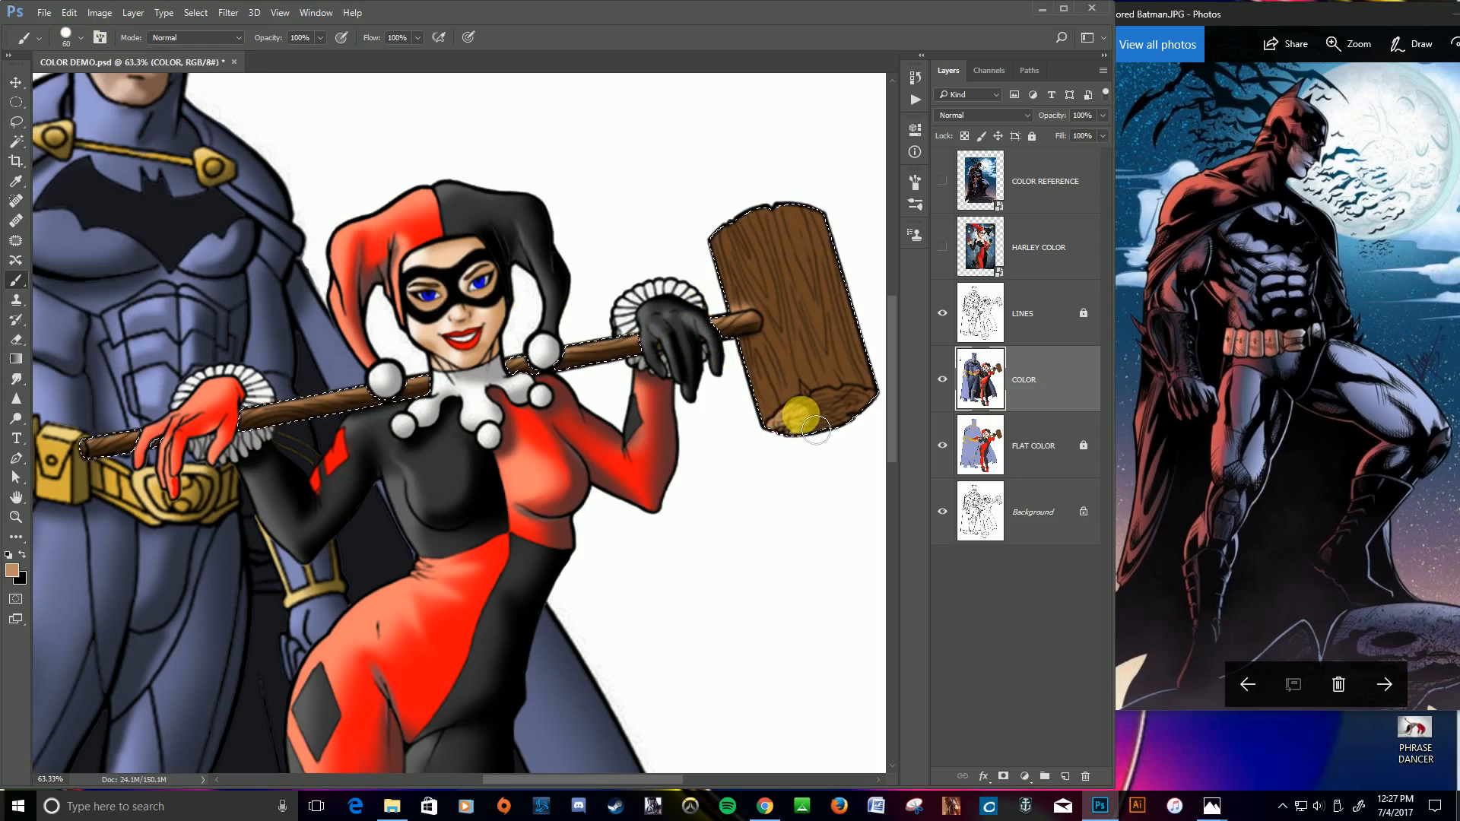
pyautogui.moveTo(822, 426)
pyautogui.mouseDown()
pyautogui.moveTo(836, 405)
pyautogui.moveTo(848, 418)
pyautogui.mouseUp()
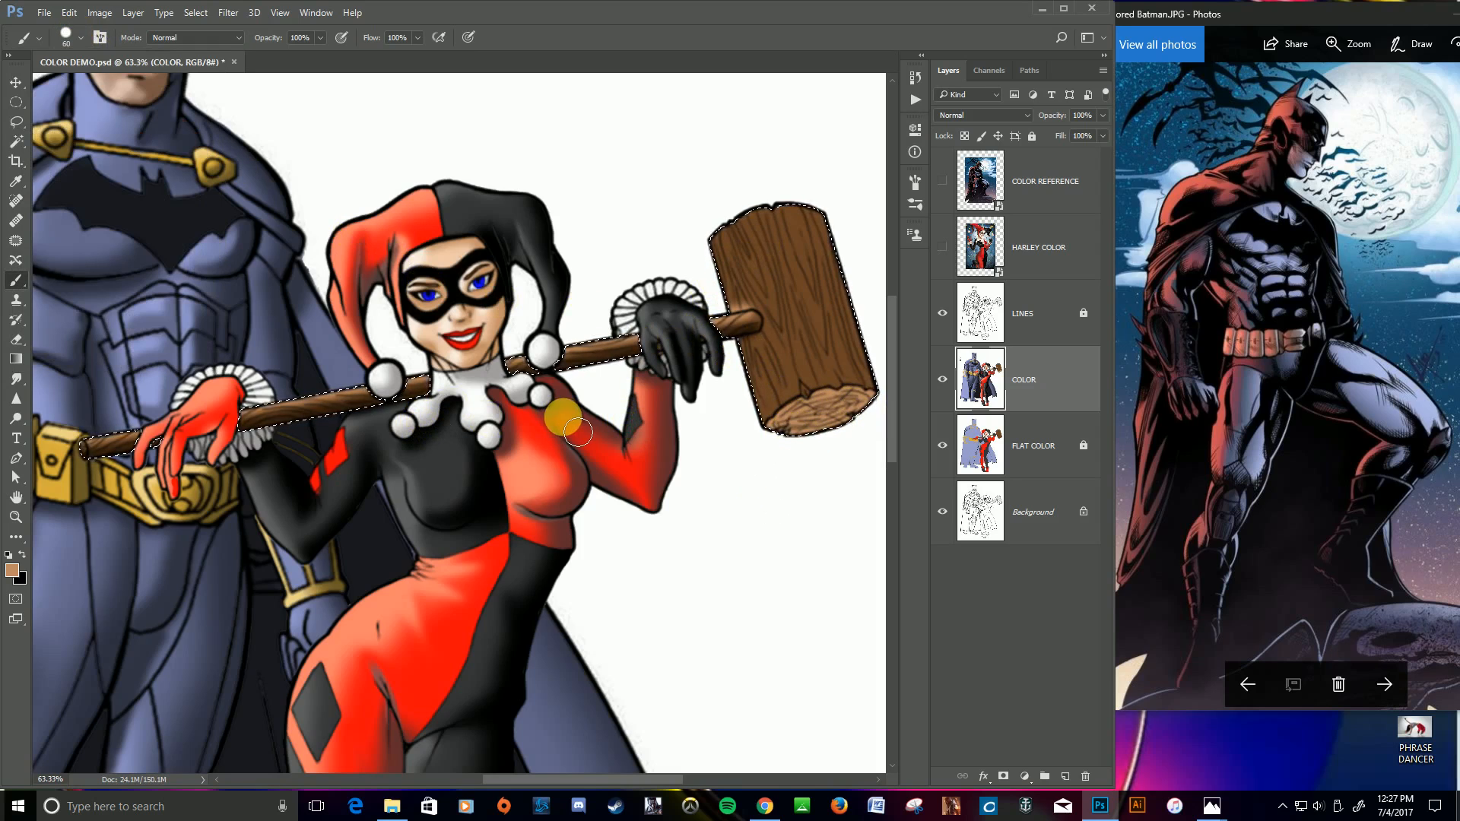
pyautogui.keyDown('alt'); pyautogui.click(616, 364); pyautogui.keyUp('alt')
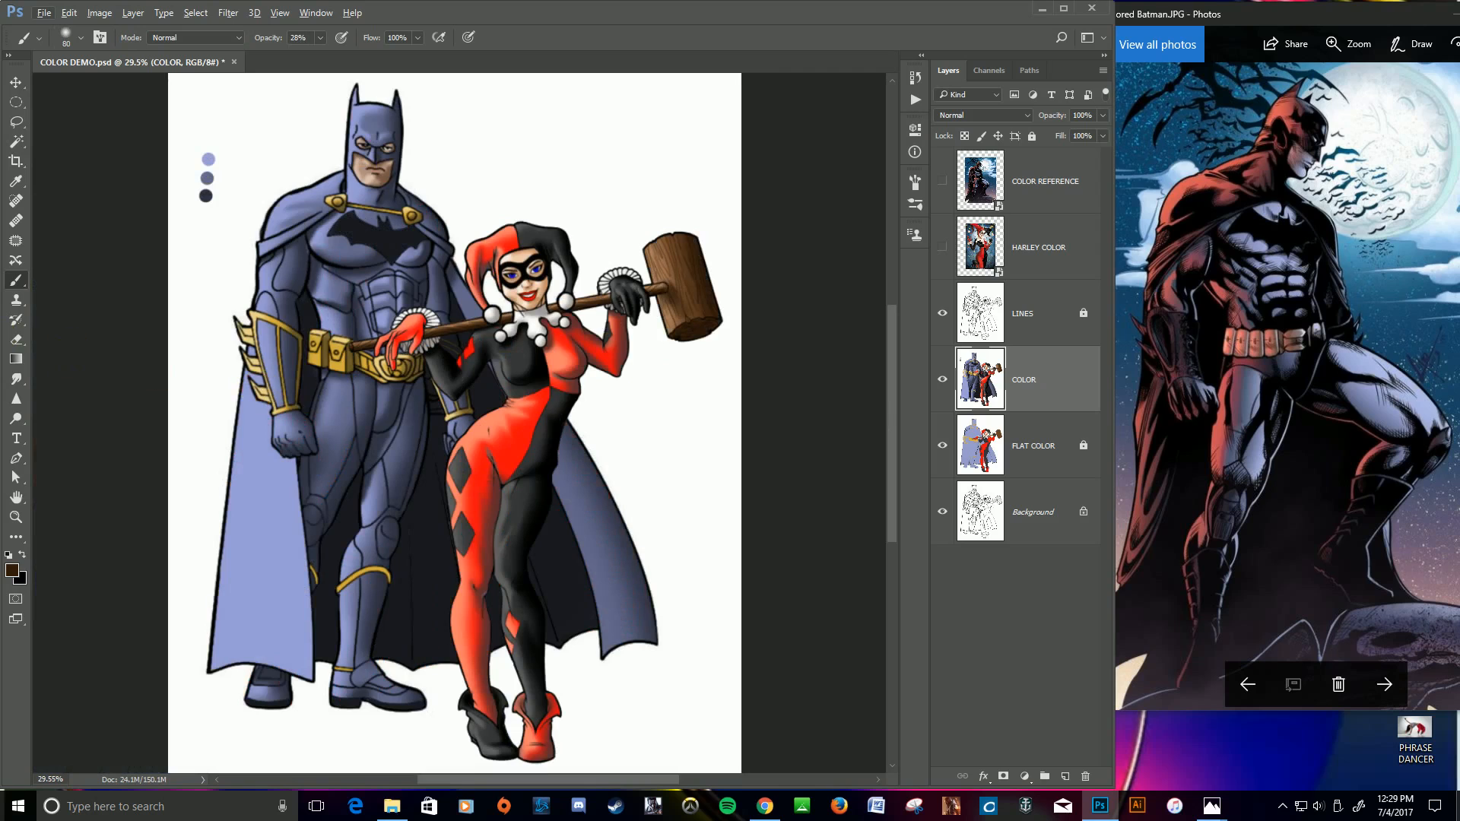
# Step: Lasso the three color sample dots beside Batman's head and ready the Brush with white as the foreground color
pyautogui.click(17, 119)
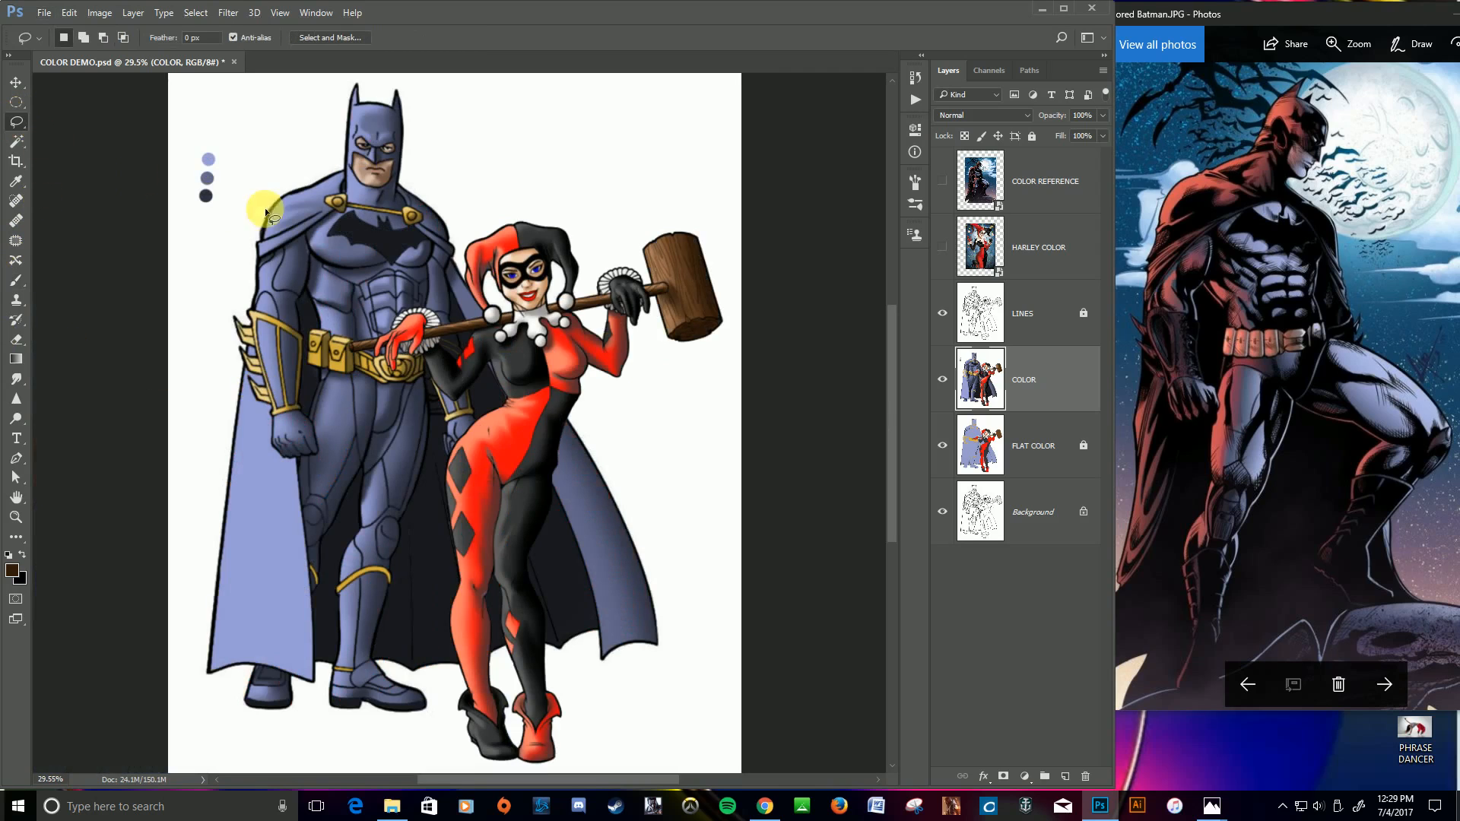
pyautogui.moveTo(184, 189)
pyautogui.mouseDown()
pyautogui.moveTo(213, 220)
pyautogui.moveTo(234, 180)
pyautogui.mouseUp()
pyautogui.click(16, 280)
pyautogui.click(9, 556)
pyautogui.click(21, 555)
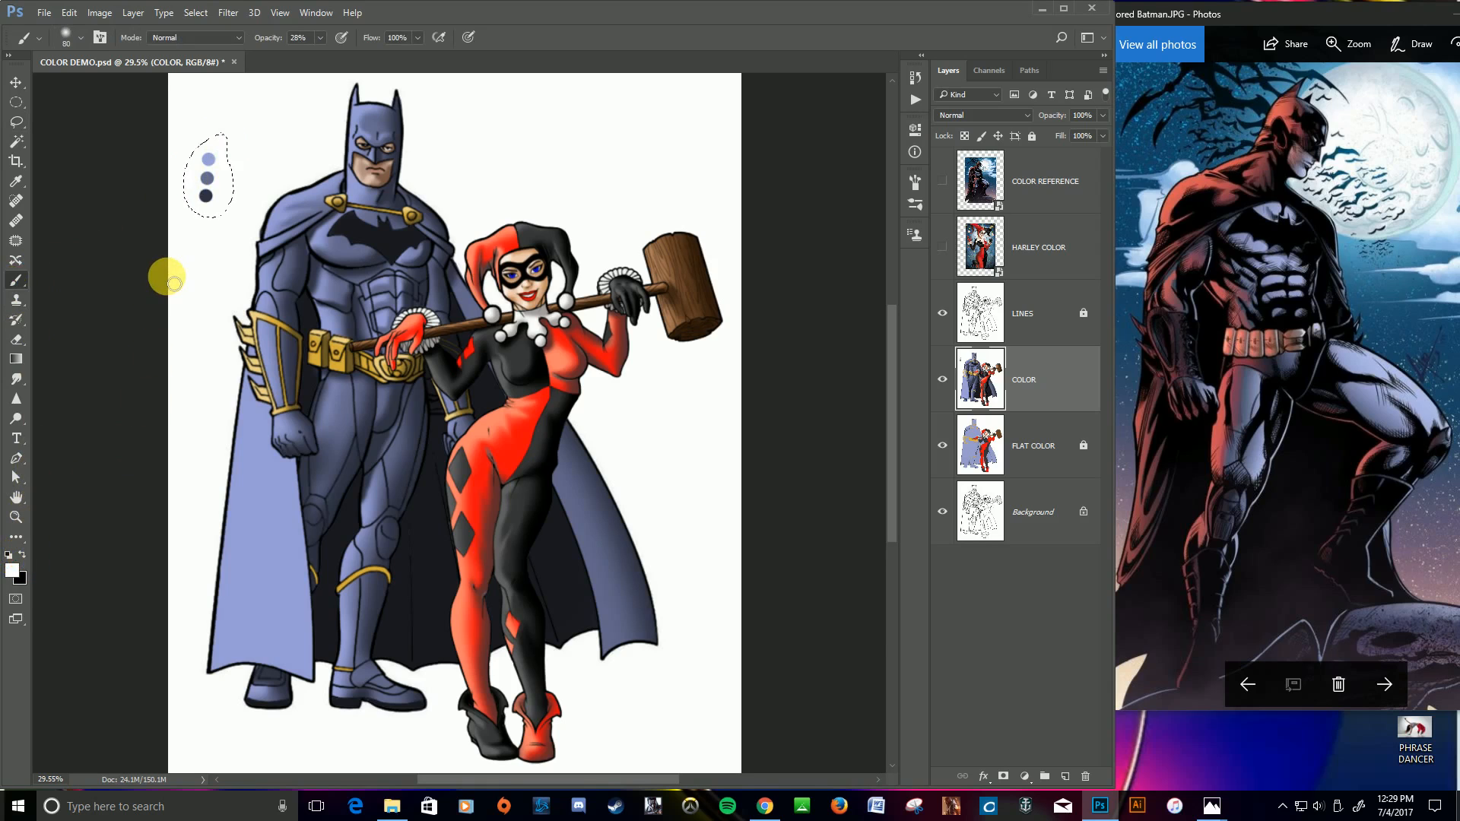
# Step: Paint out the selected sample dots with a 125 px white brush at 100% opacity, and clear the selection
pyautogui.press(']')
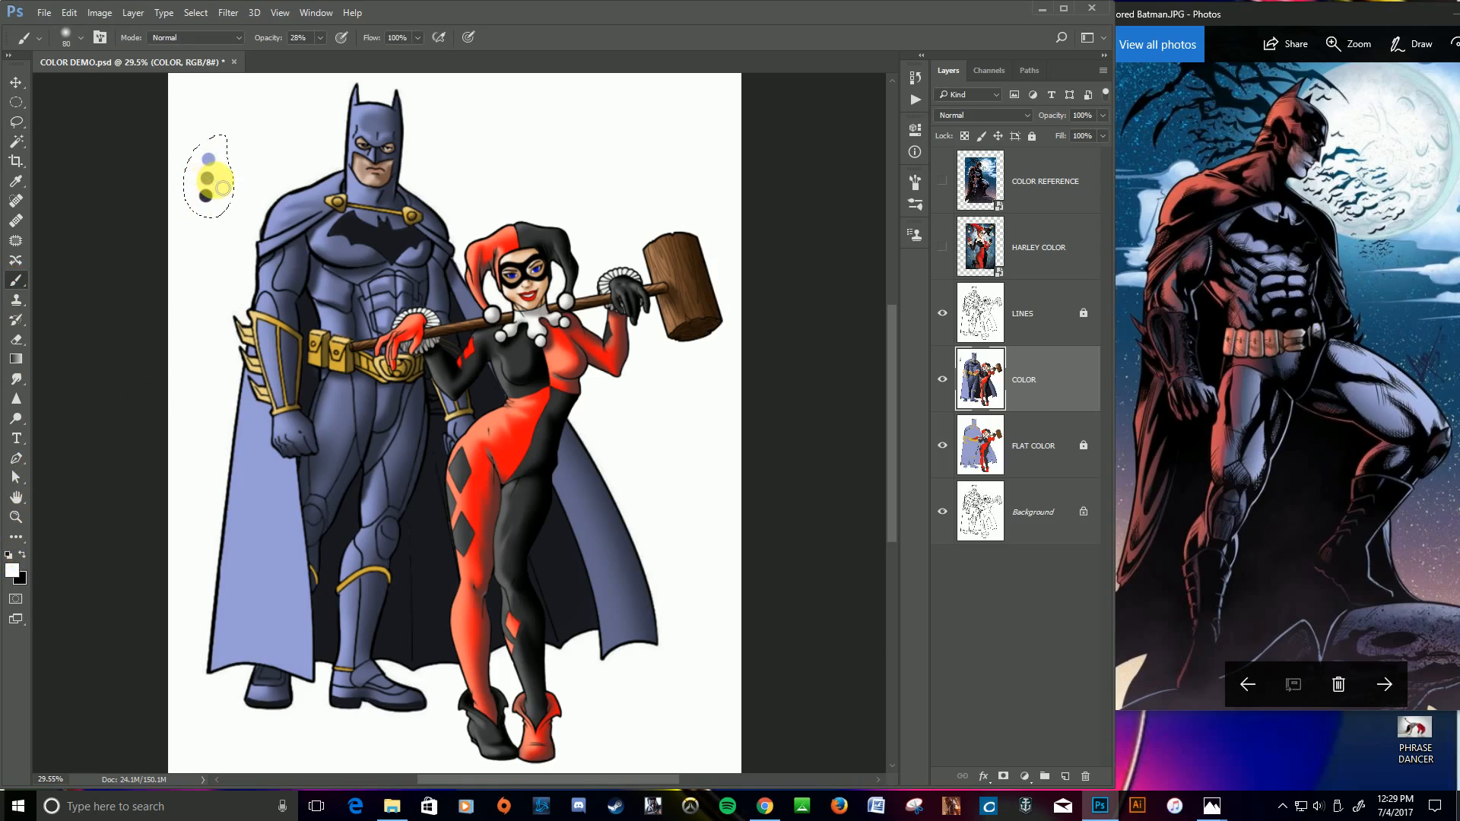
pyautogui.press(']')
pyautogui.press(']')
pyautogui.moveTo(209, 156); pyautogui.dragTo(209, 194)
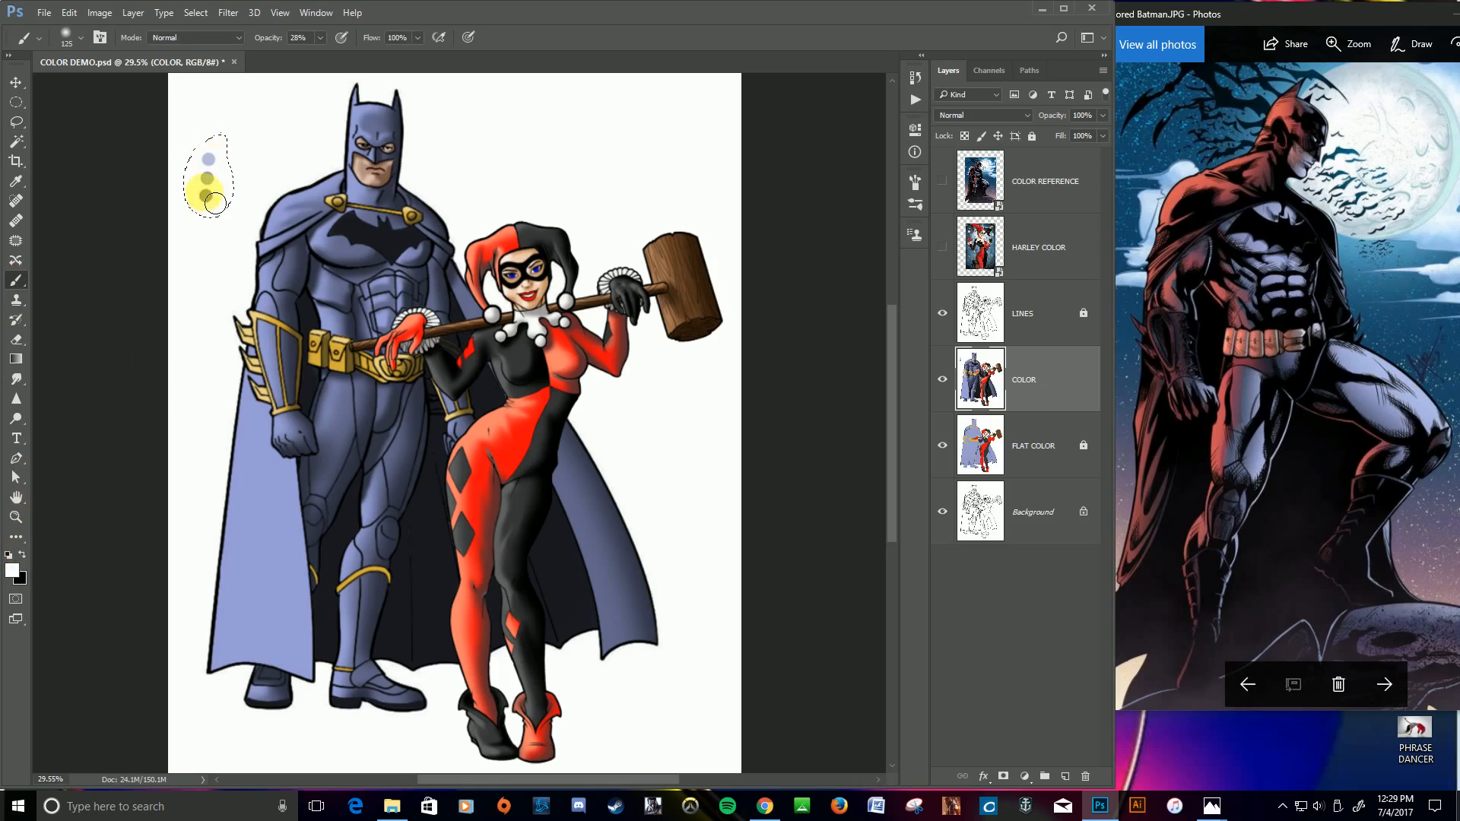
pyautogui.moveTo(320, 38)
pyautogui.mouseDown()
pyautogui.moveTo(322, 53)
pyautogui.moveTo(395, 54)
pyautogui.mouseUp()
pyautogui.moveTo(205, 148); pyautogui.dragTo(216, 155)
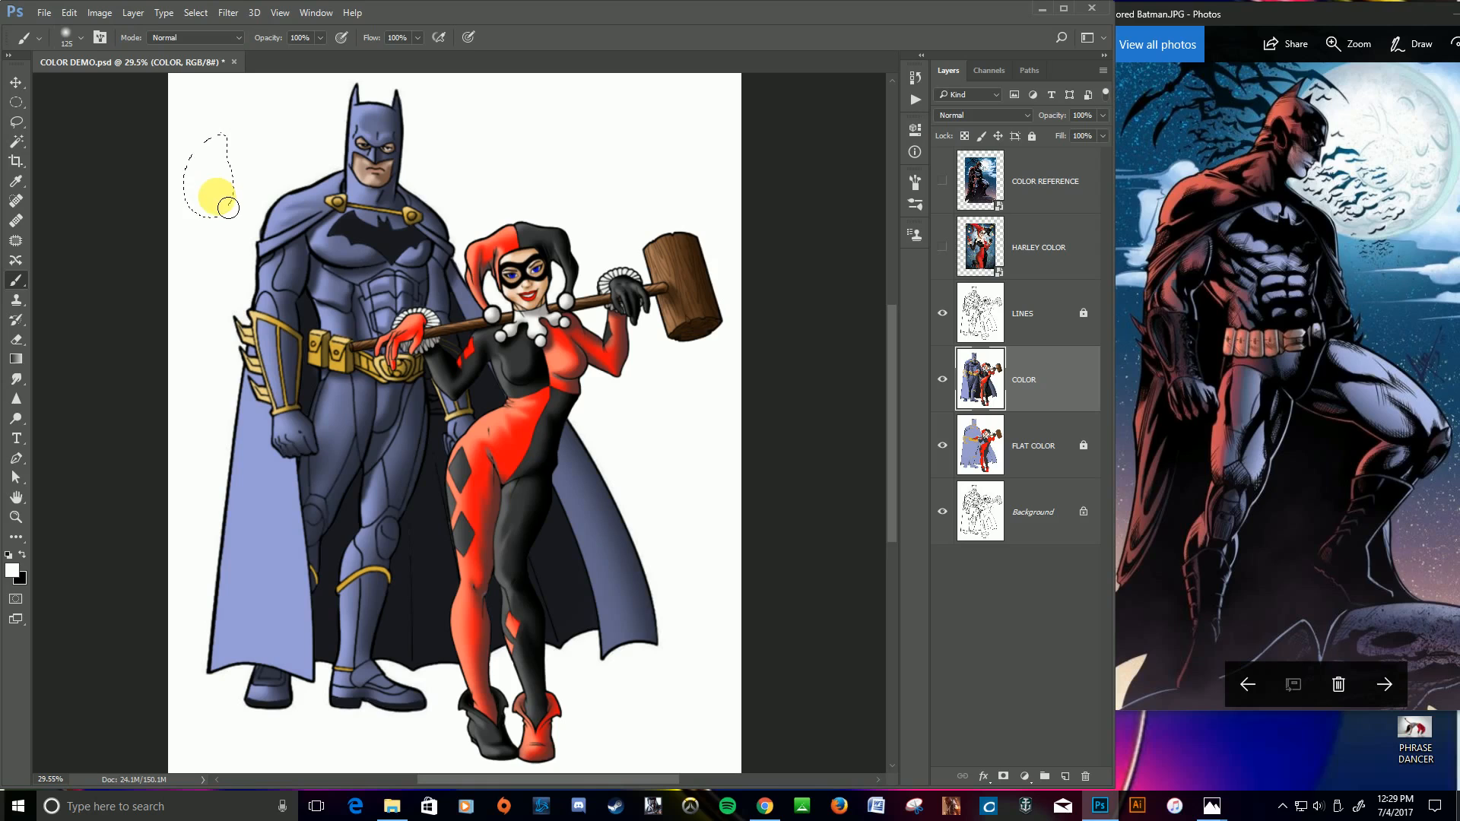
pyautogui.hotkey('ctrl', 'd')
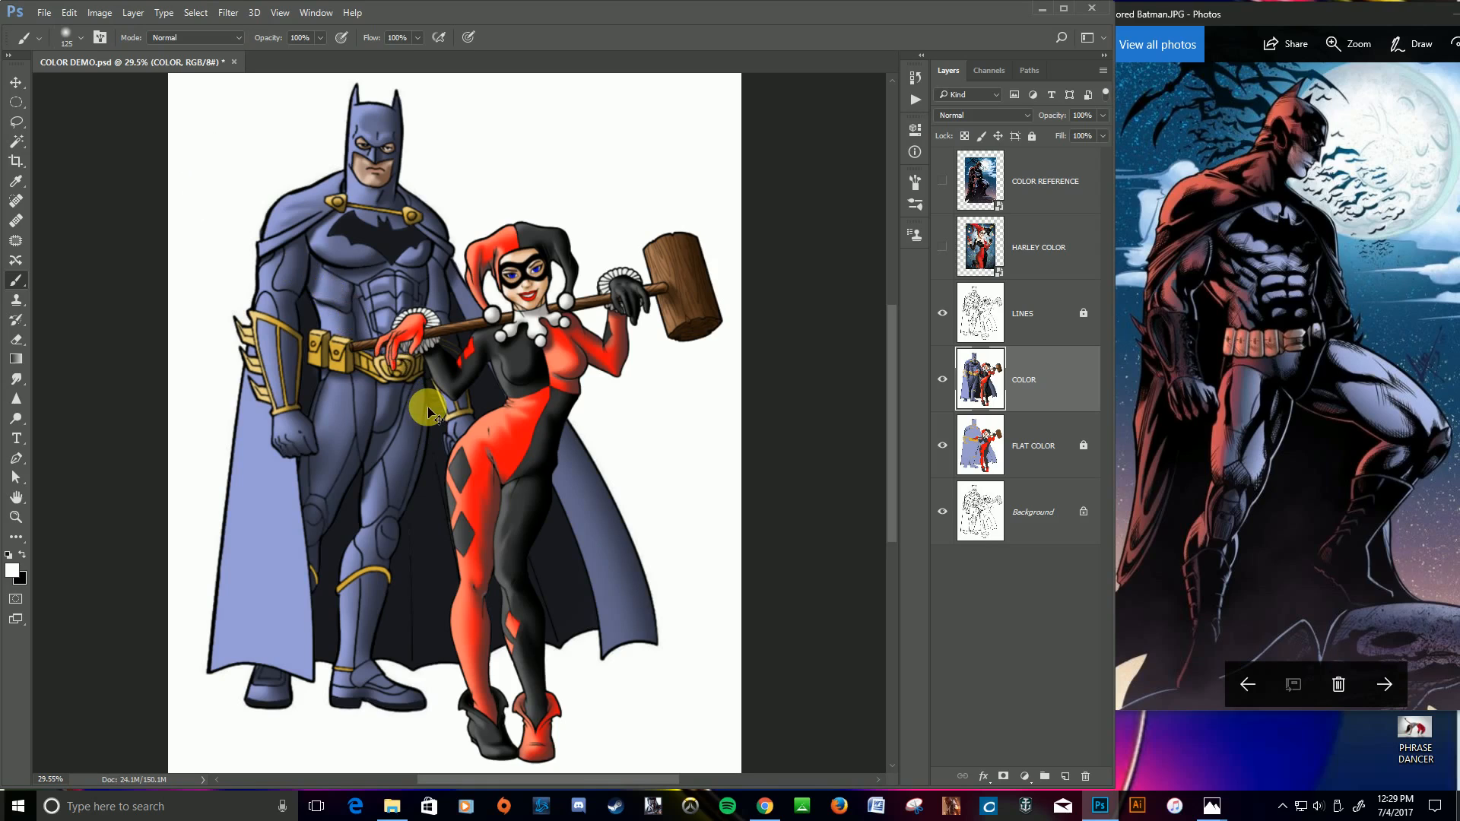
# Step: Hide and reshow the COLOR layer to compare the flat colors with the shaded figures
pyautogui.click(944, 382)
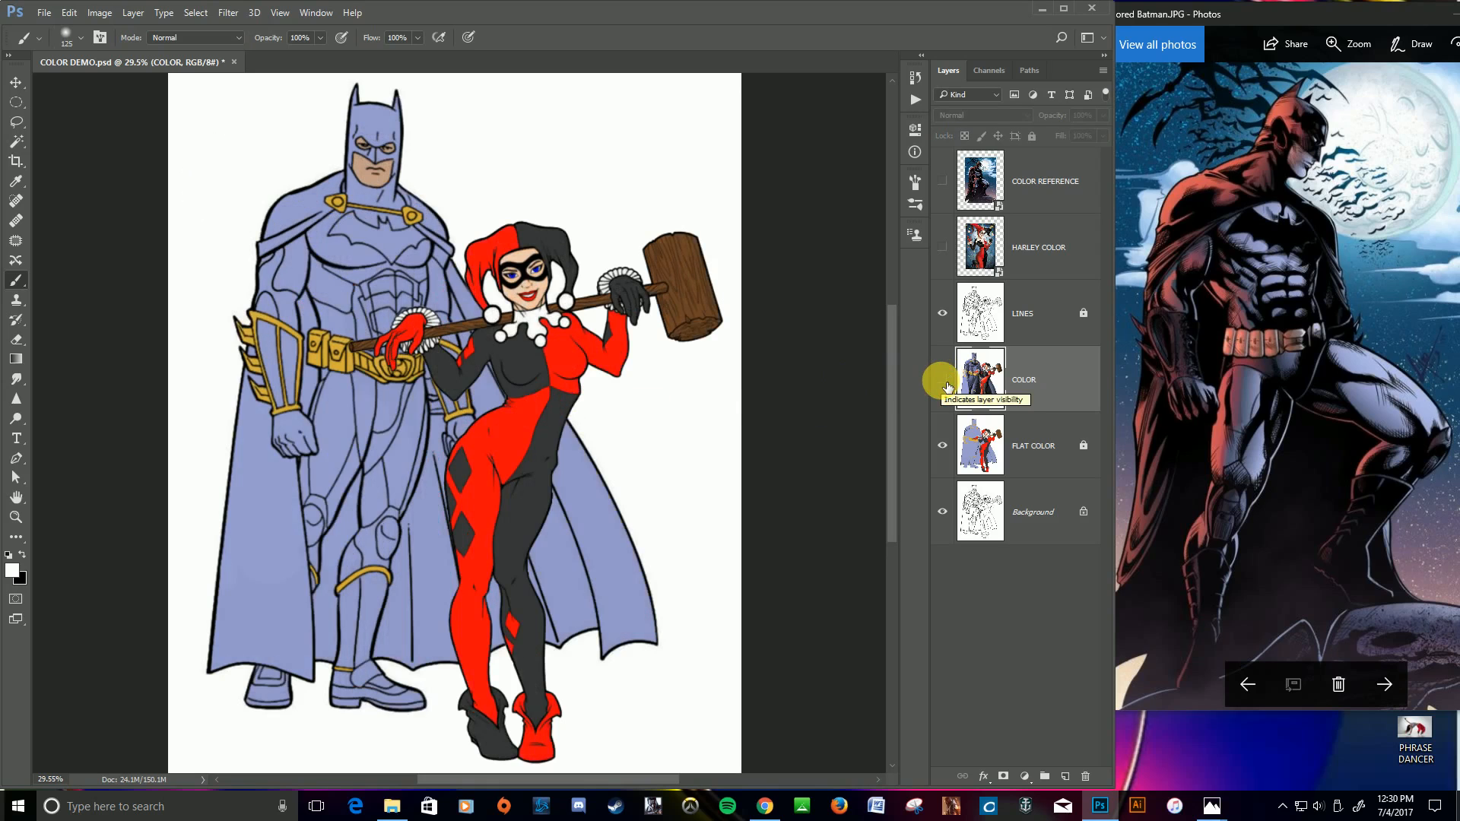
pyautogui.click(942, 381)
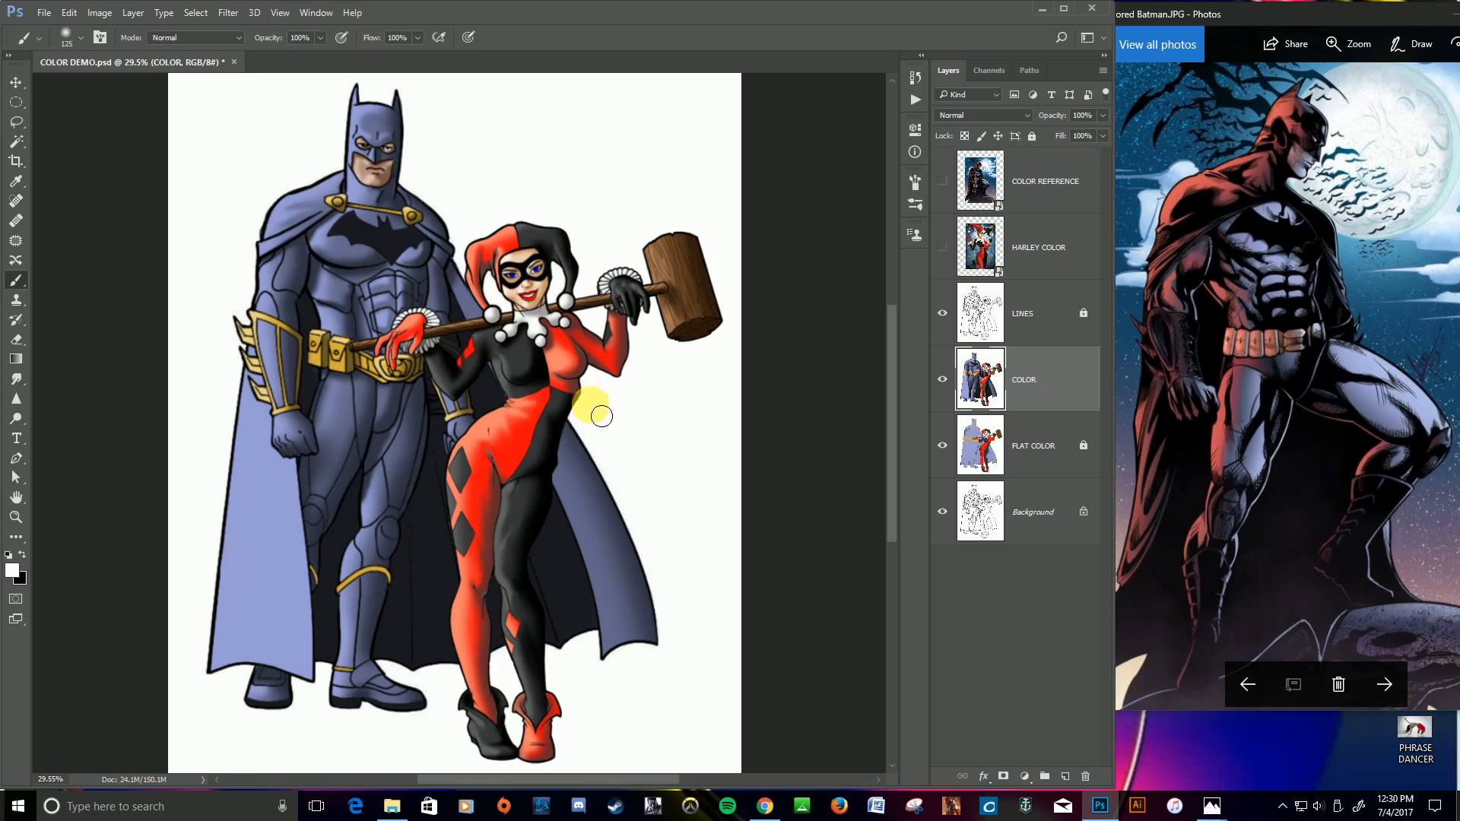